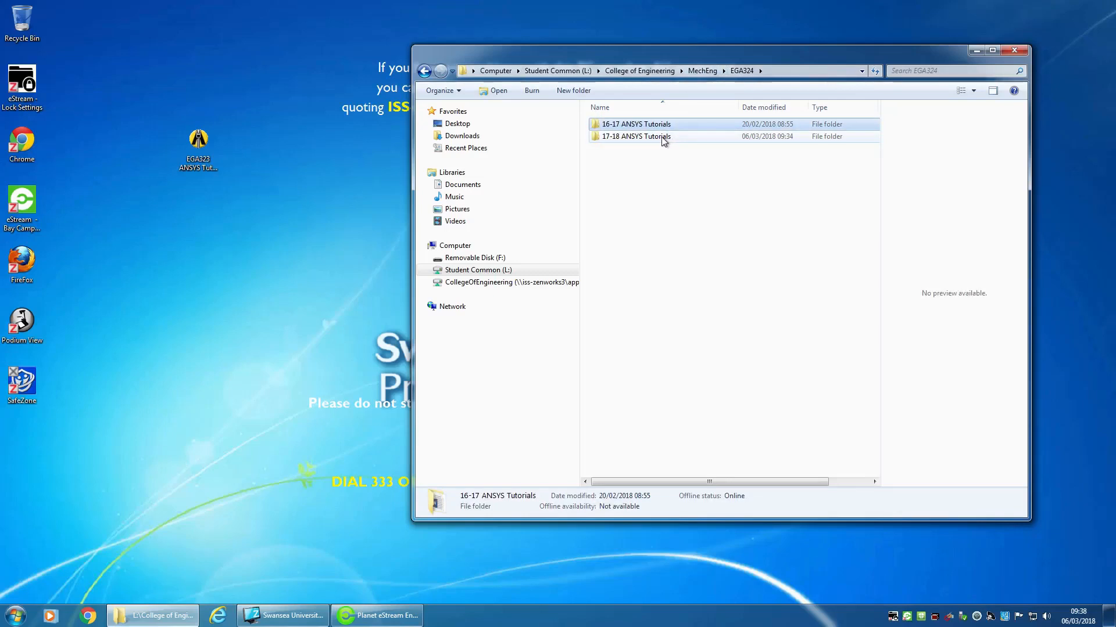
double_click(666, 138)
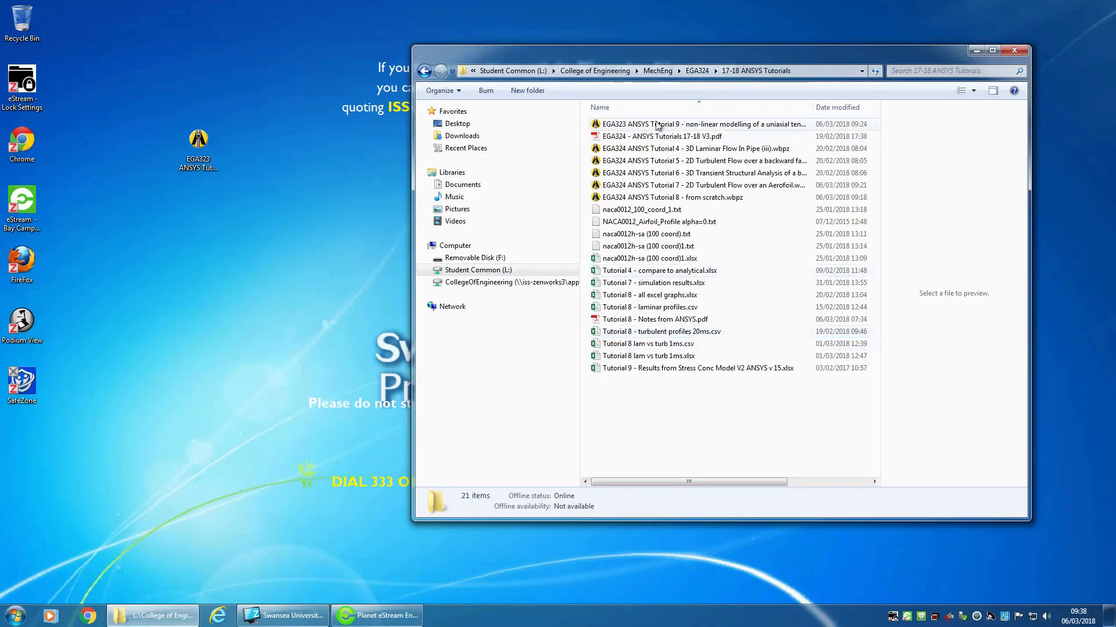
left_click(658, 71)
double_click(620, 149)
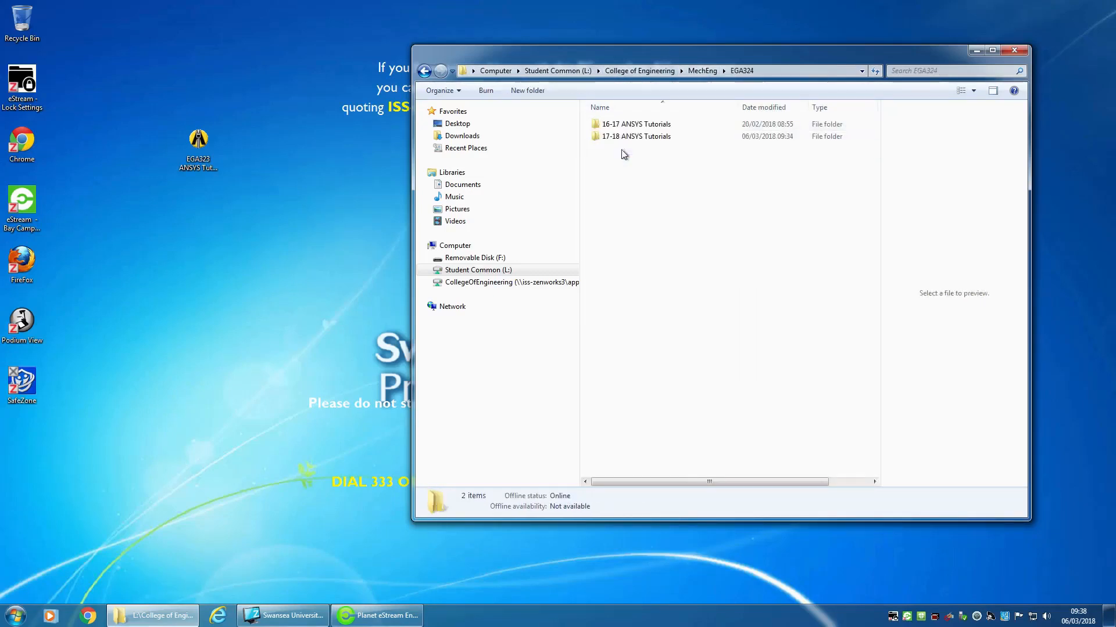
Open the C2 - Stress Concentration Models V2 archive from Assignment C1-1 Stress Concentrations in the 16-17 ANSYS Tutorials folder and acknowledge the notice
double_click(640, 125)
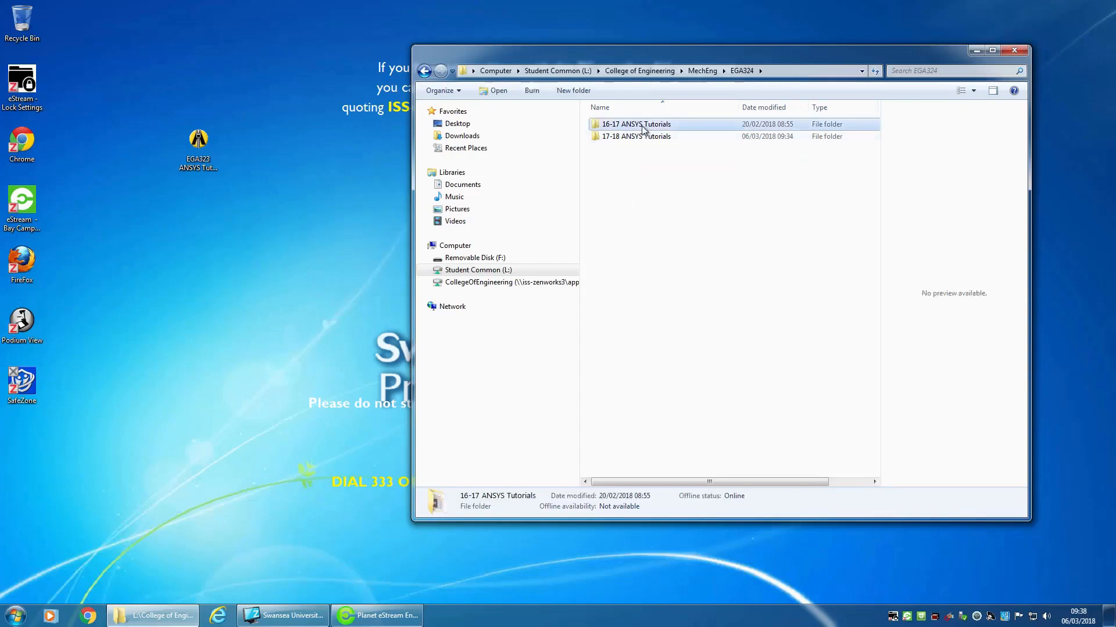
double_click(681, 126)
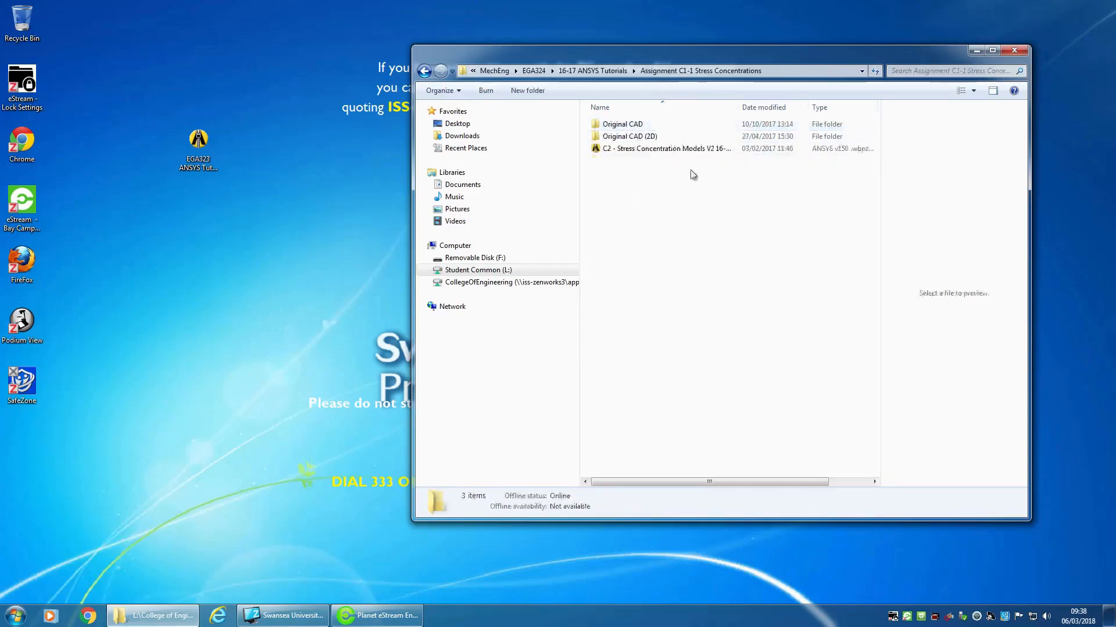
double_click(678, 149)
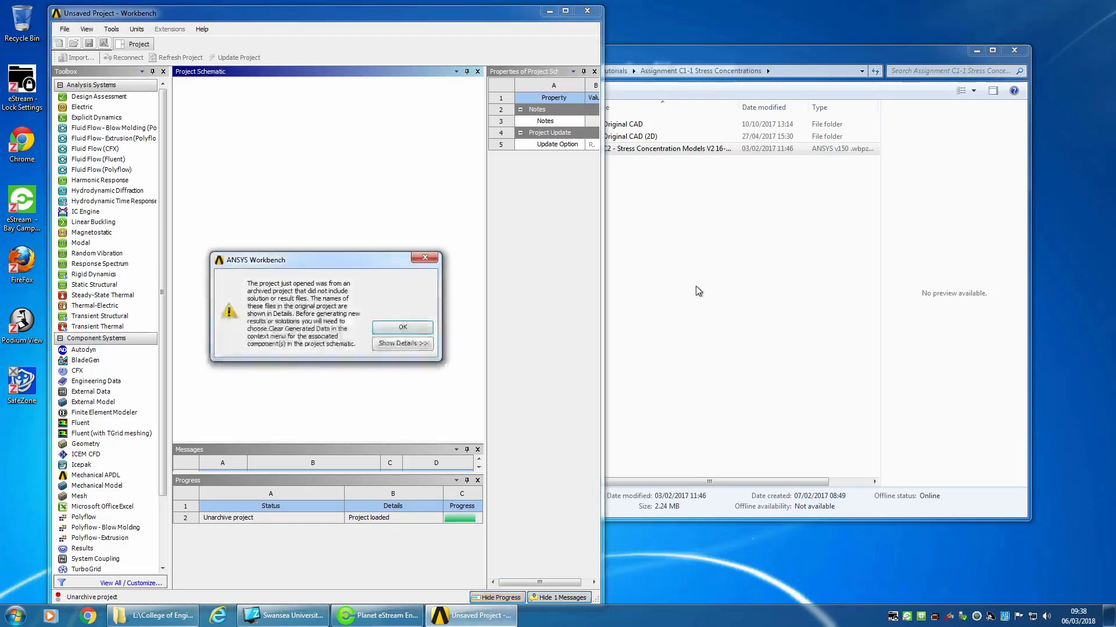
left_click(413, 326)
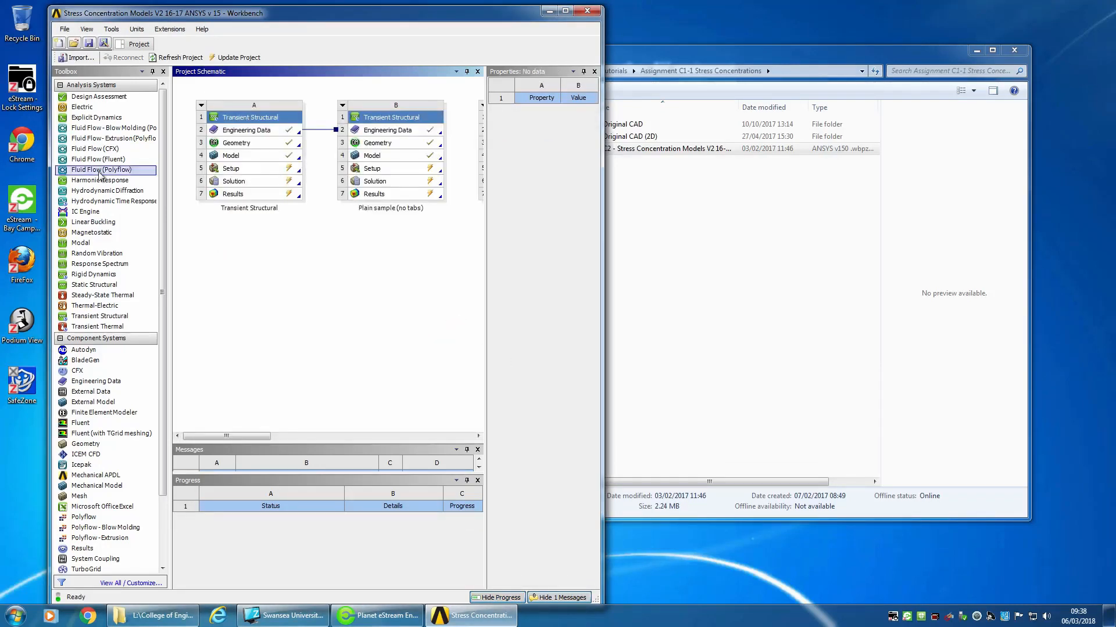
Maximize the Workbench window and save the project to the Desktop as Tutorial 9
left_click(65, 29)
left_click(305, 26)
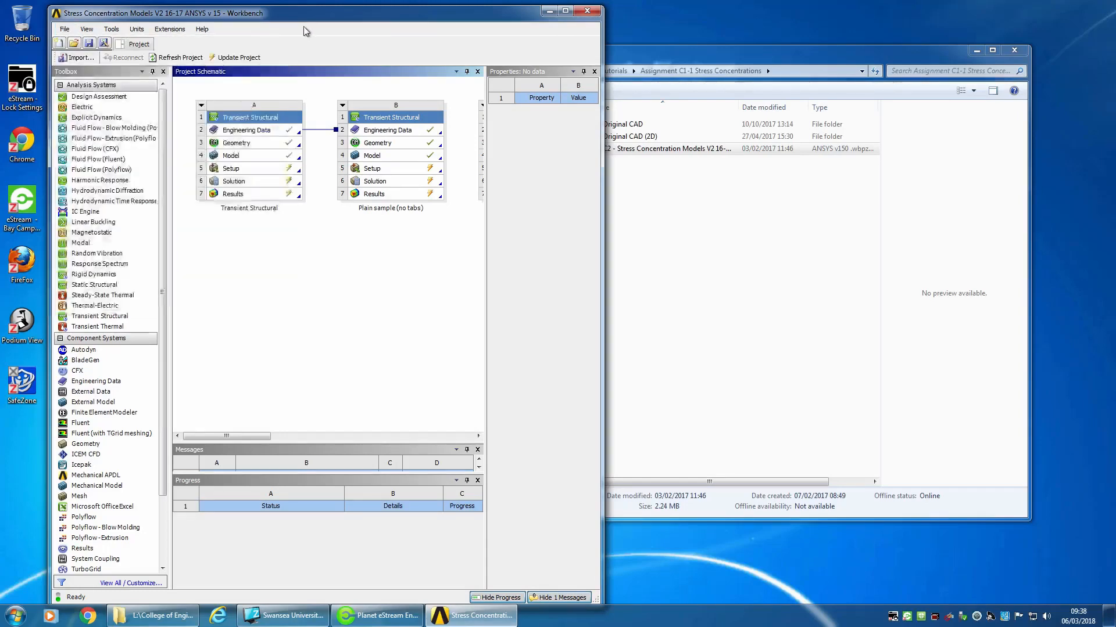
double_click(330, 19)
left_click(16, 22)
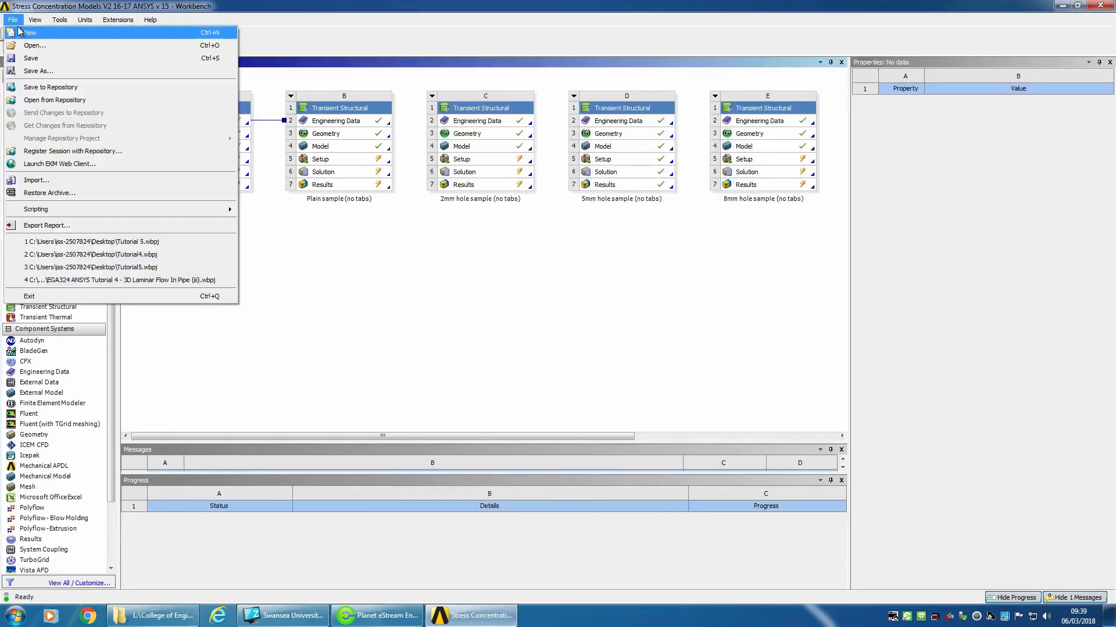
left_click(36, 70)
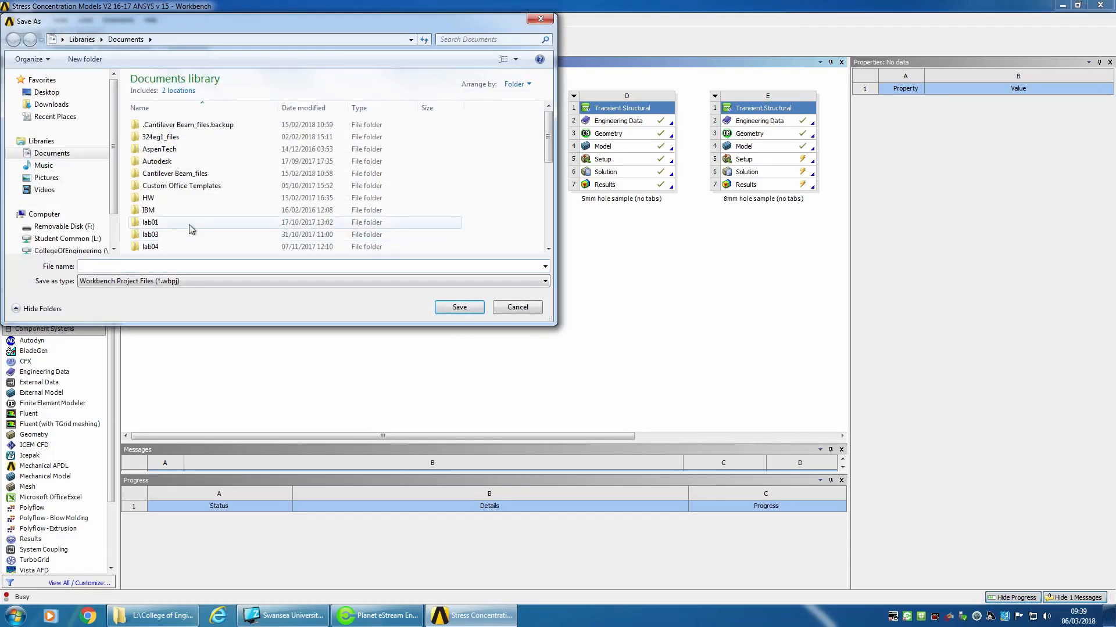
left_click(49, 91)
left_click(143, 266)
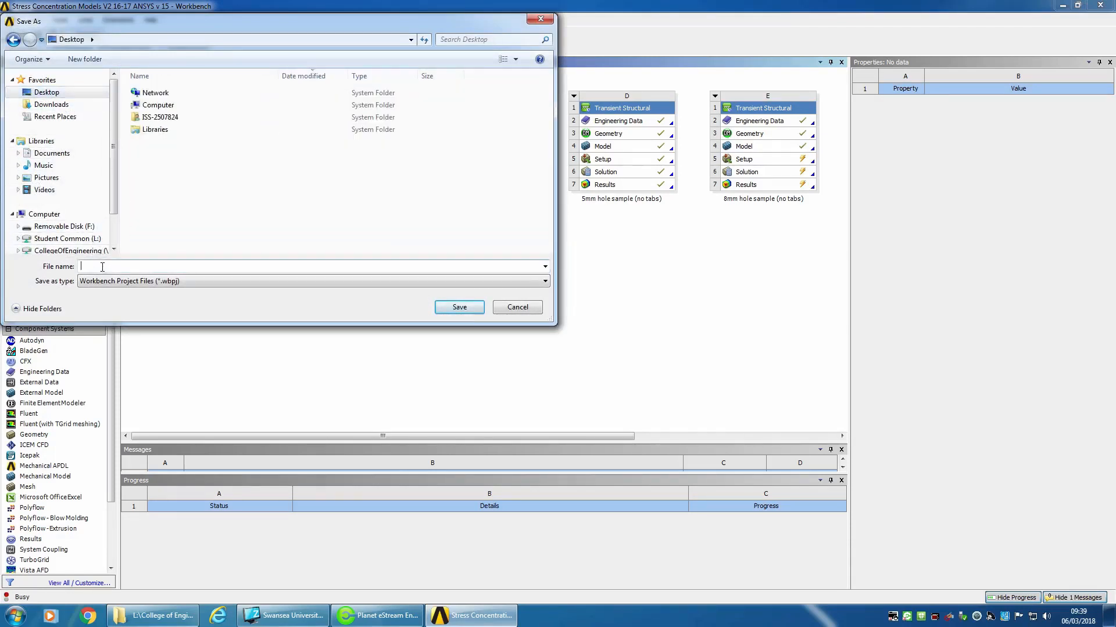
type("Tutoti")
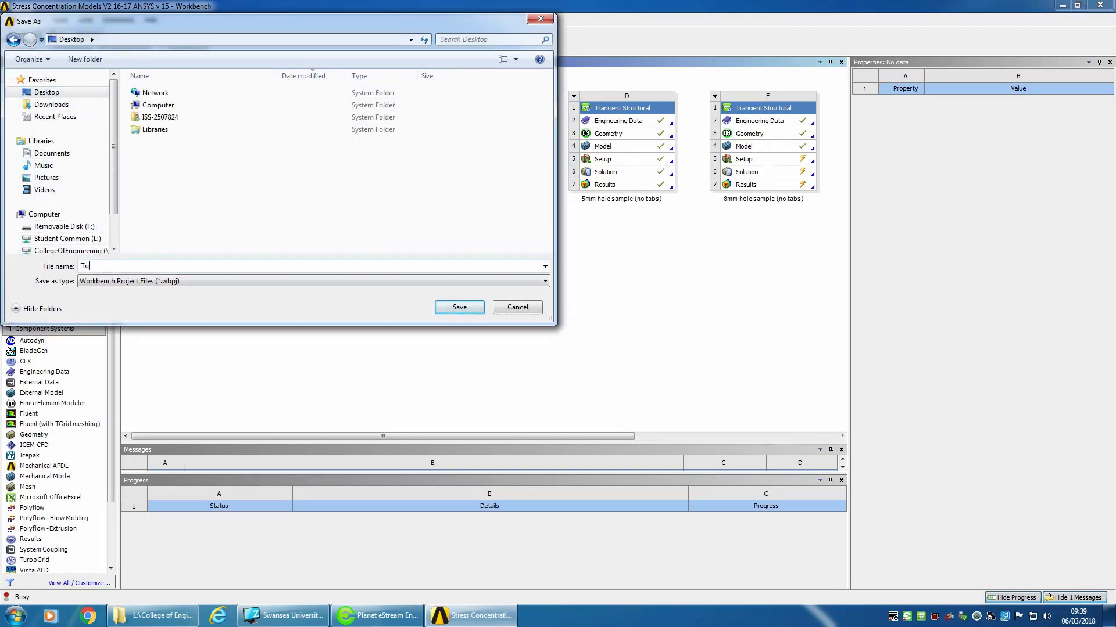
key("BackSpace")
key("BackSpace")
type("rial 9")
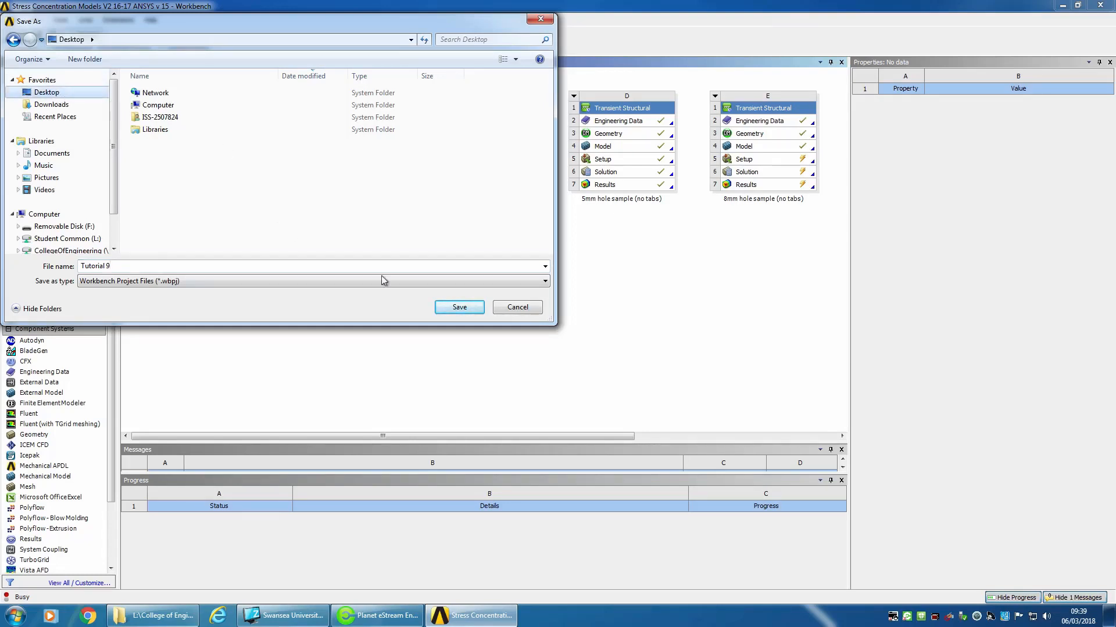
left_click(459, 306)
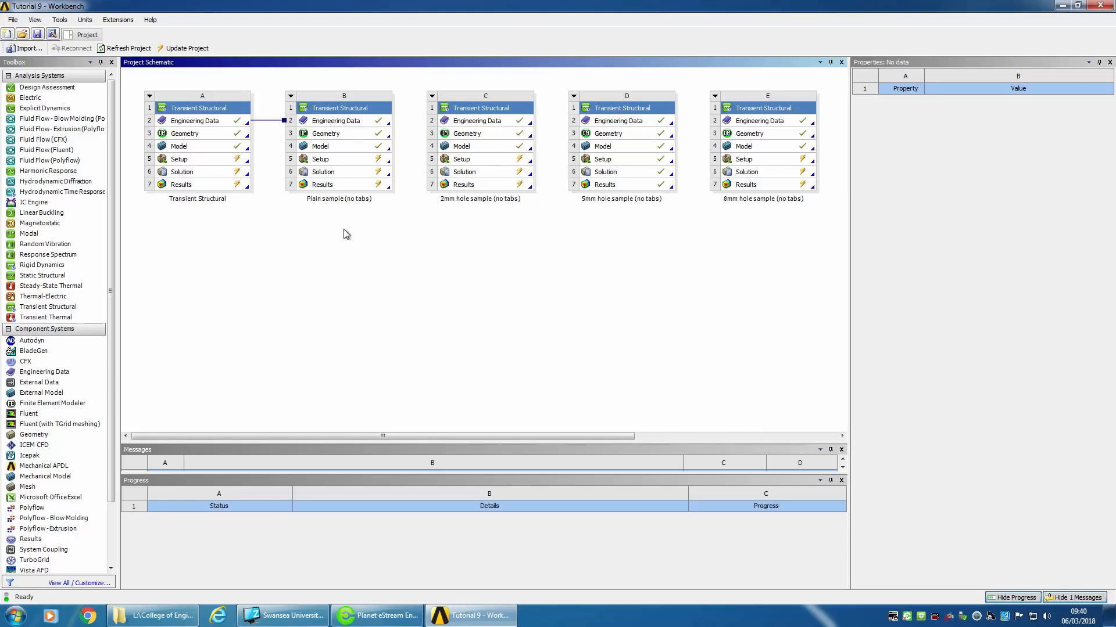
Open system A's geometry in DesignModeler, view the specimen face-on in the XY plane and inspect the details of Import1
double_click(188, 138)
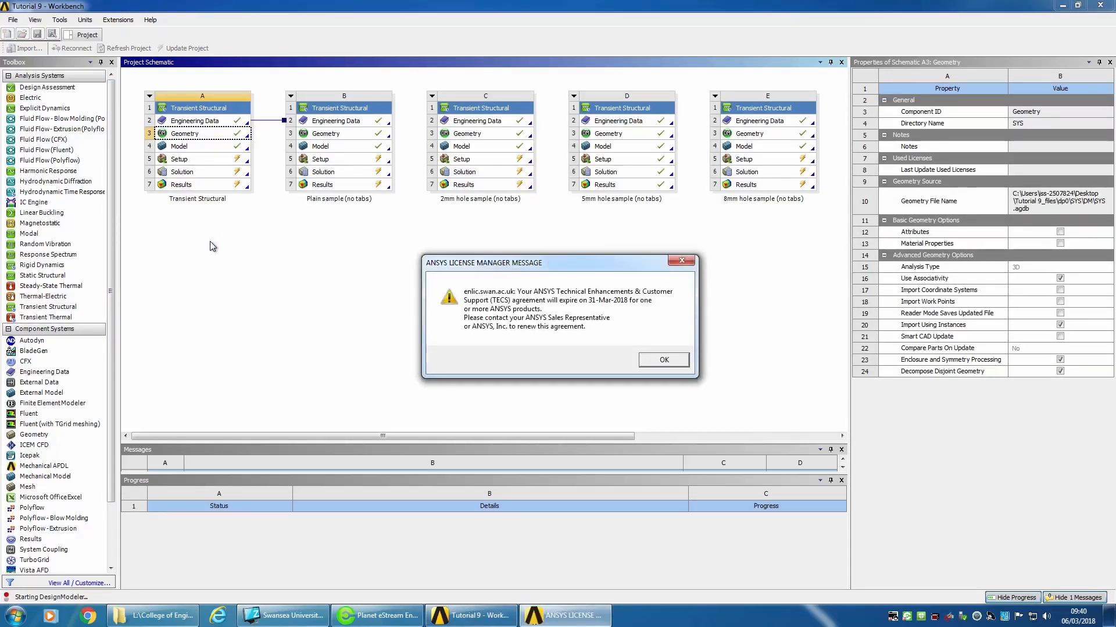
left_click(676, 362)
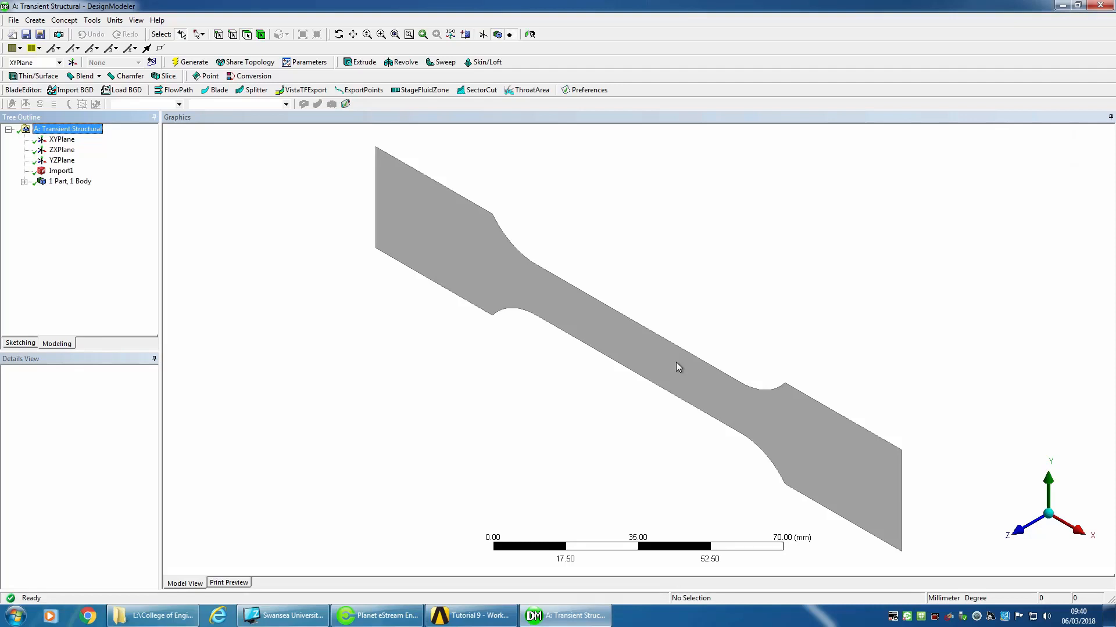
left_click(1033, 529)
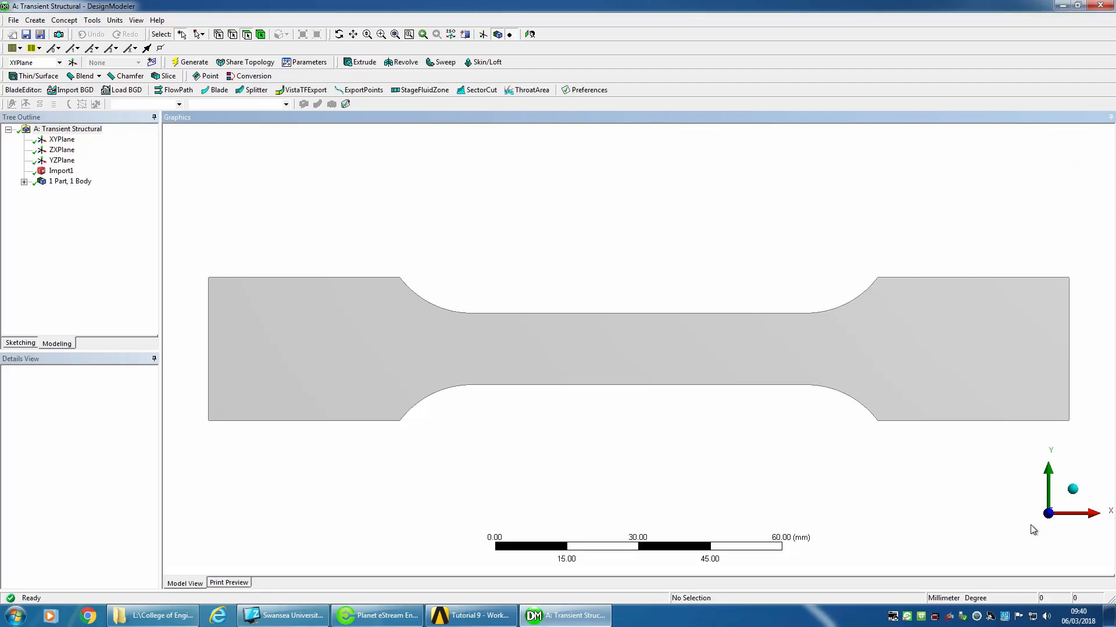
left_click(24, 182)
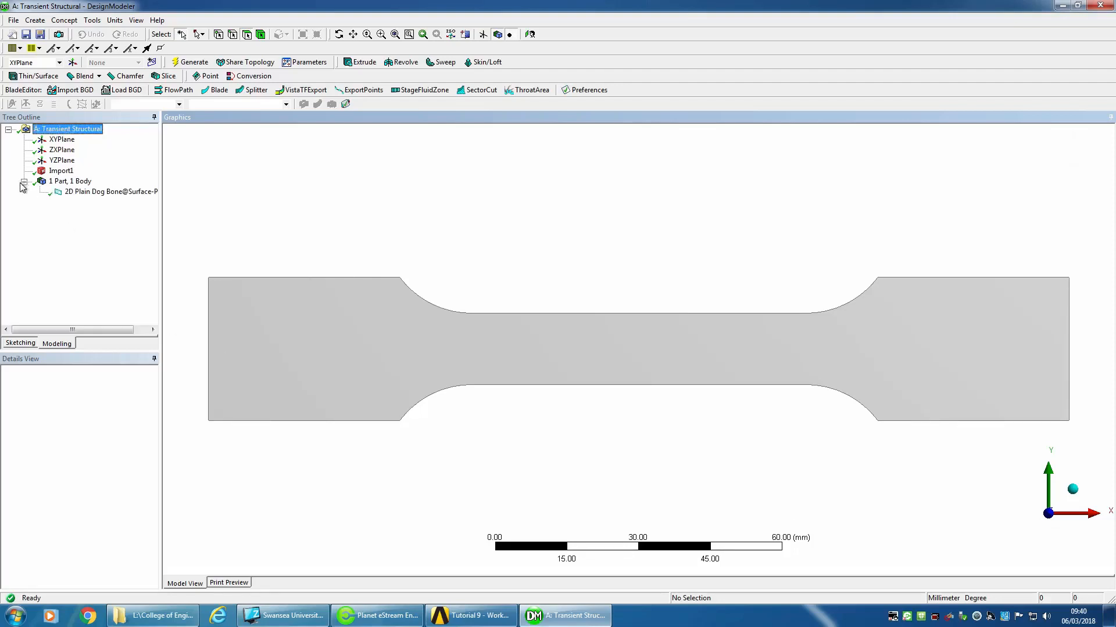
left_click(57, 172)
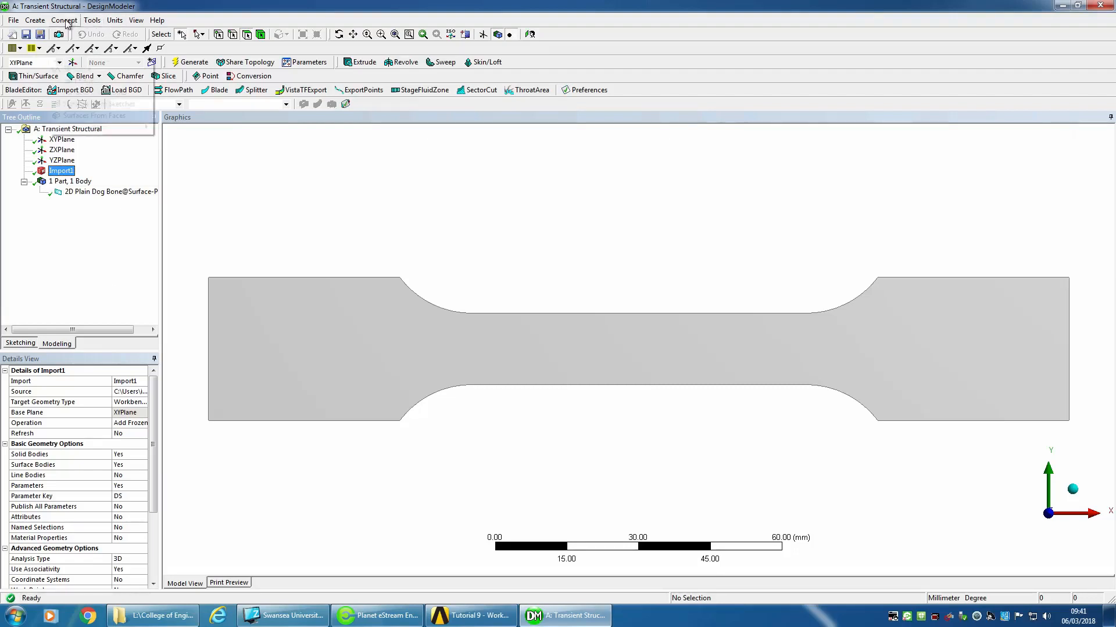
left_click(90, 21)
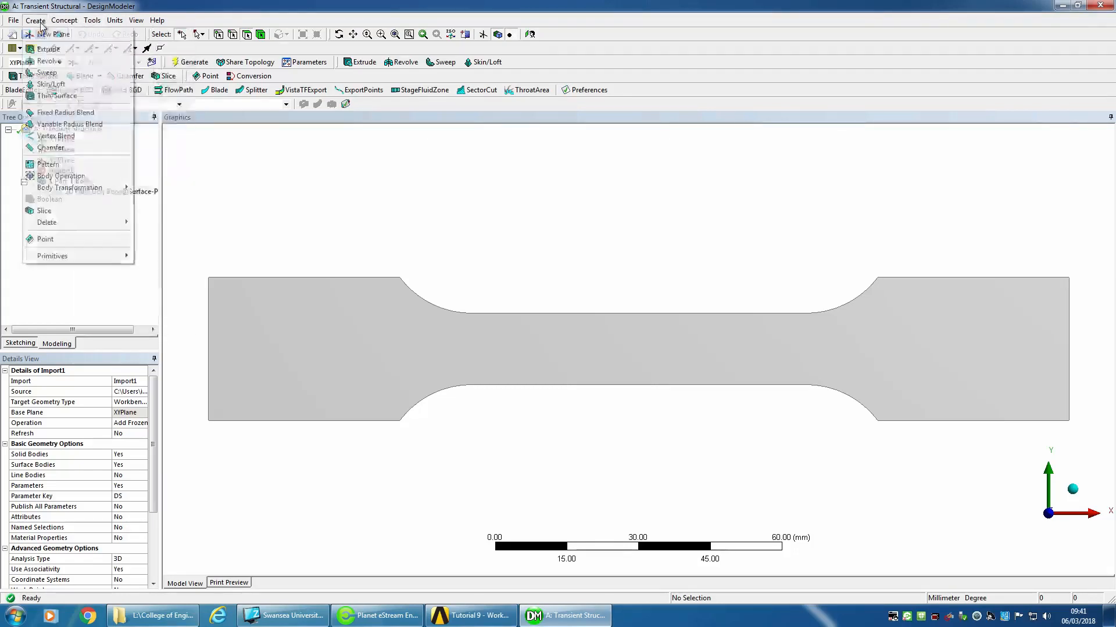
left_click(54, 12)
left_click(61, 171)
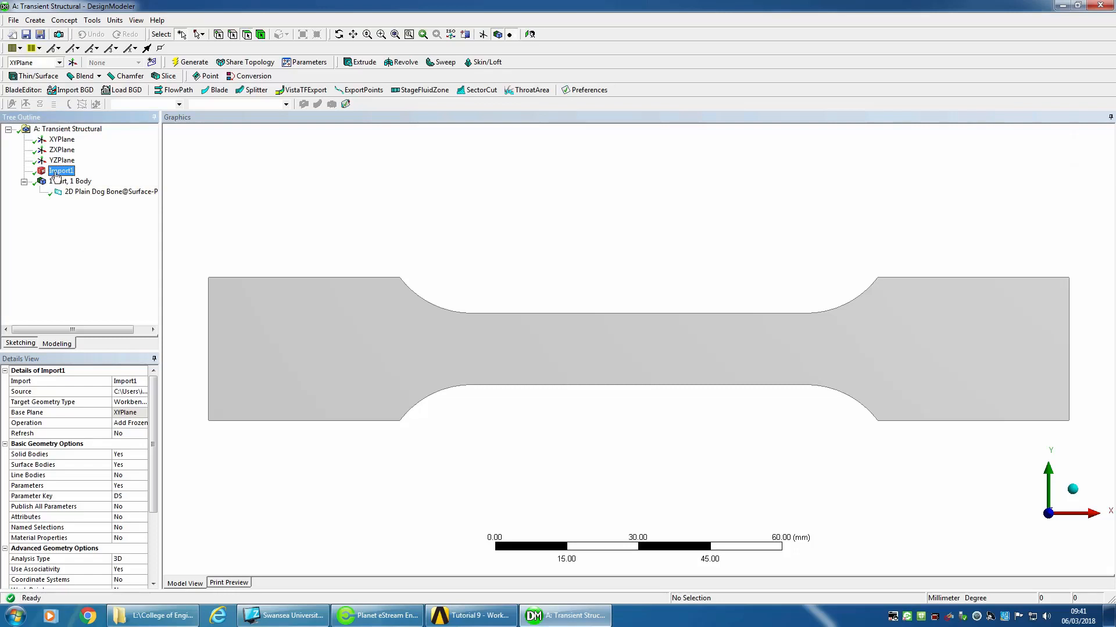
left_click(13, 20)
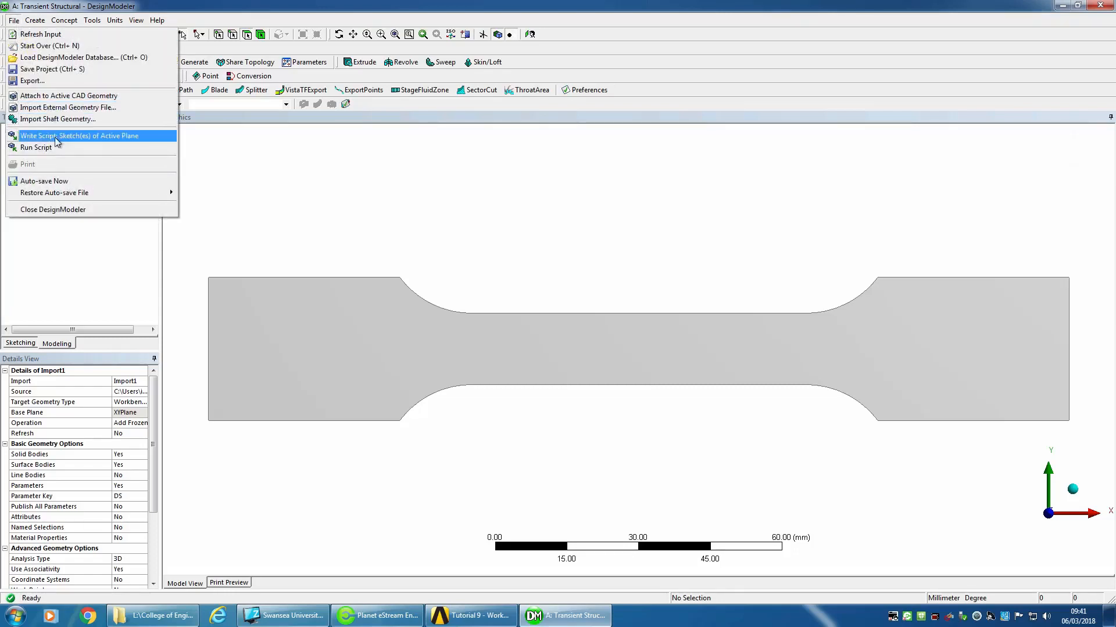
left_click(68, 107)
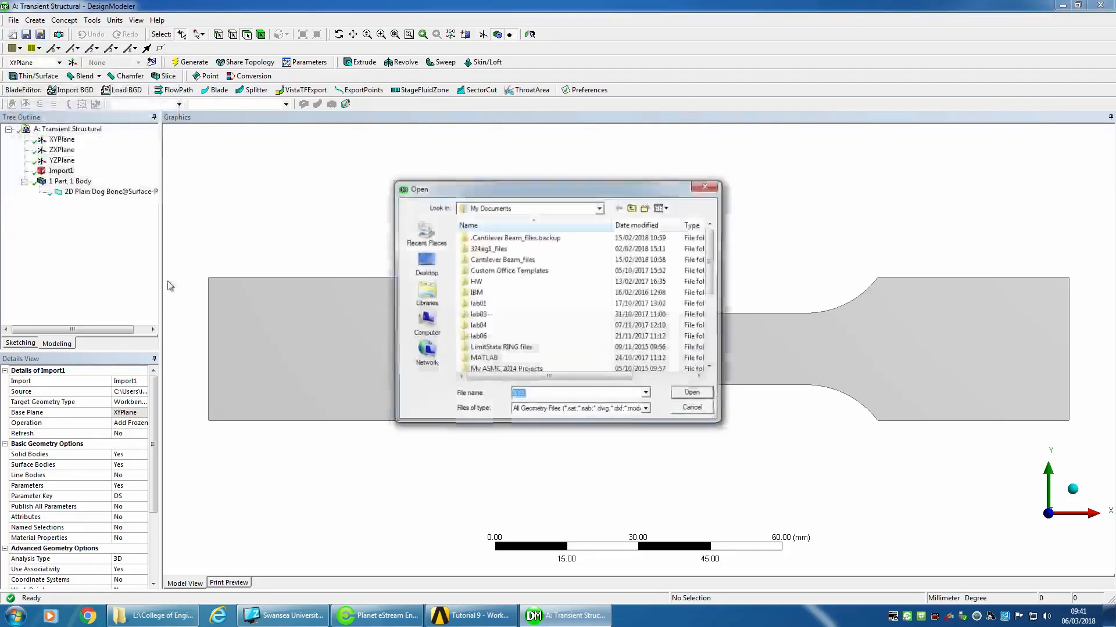
left_click(693, 409)
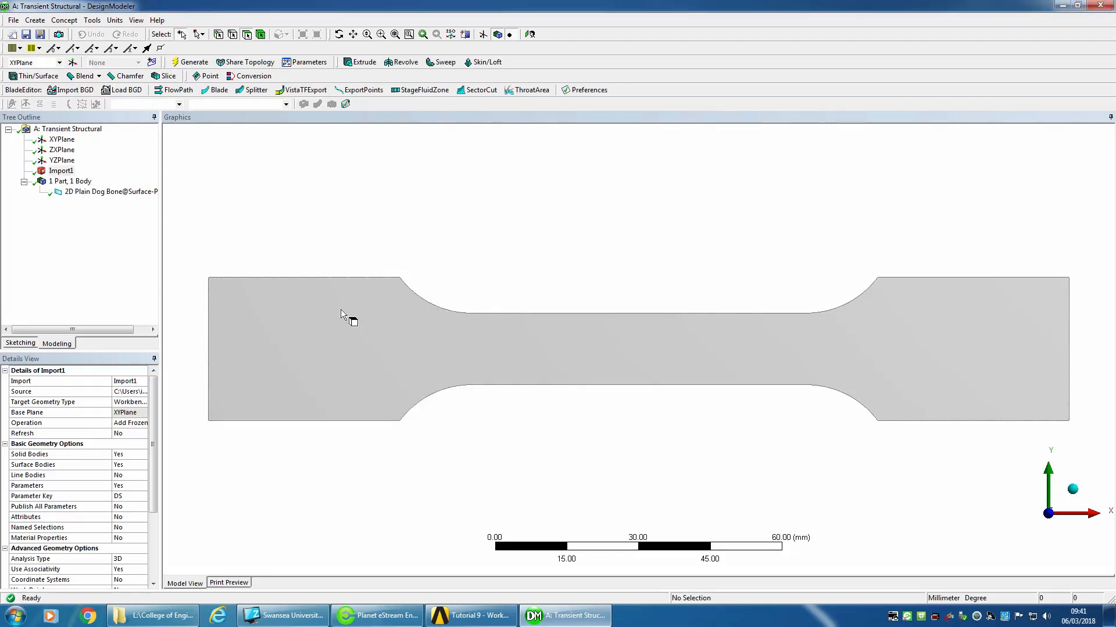
Inspect the 2D Plain Dog Bone surface body's details, and switch from the geometry editor to system A's Model
left_click(68, 192)
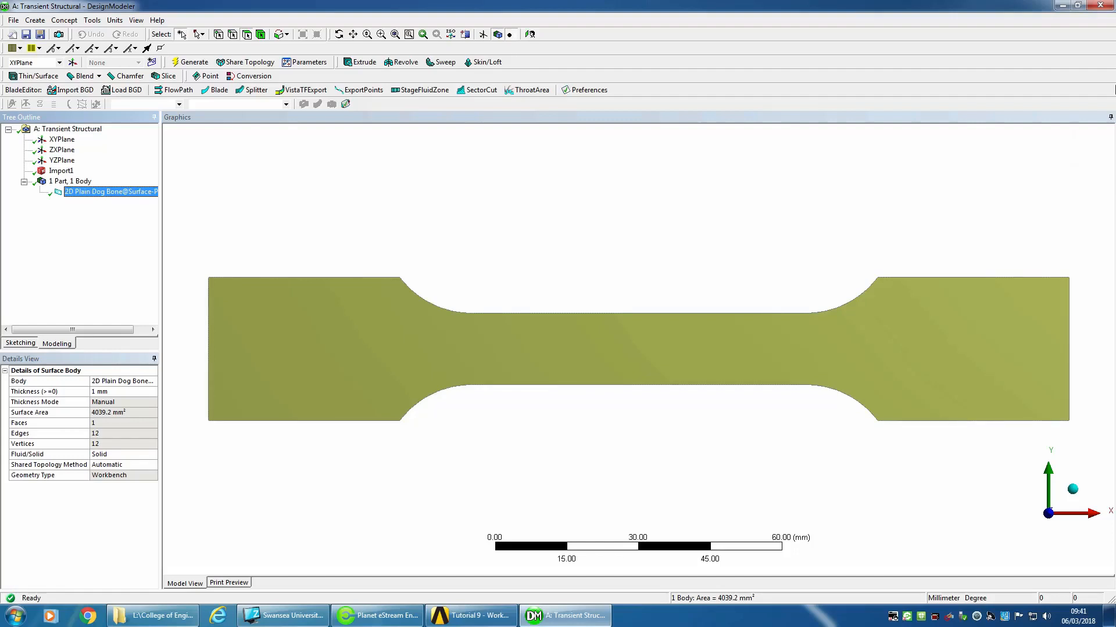
left_click(1099, 6)
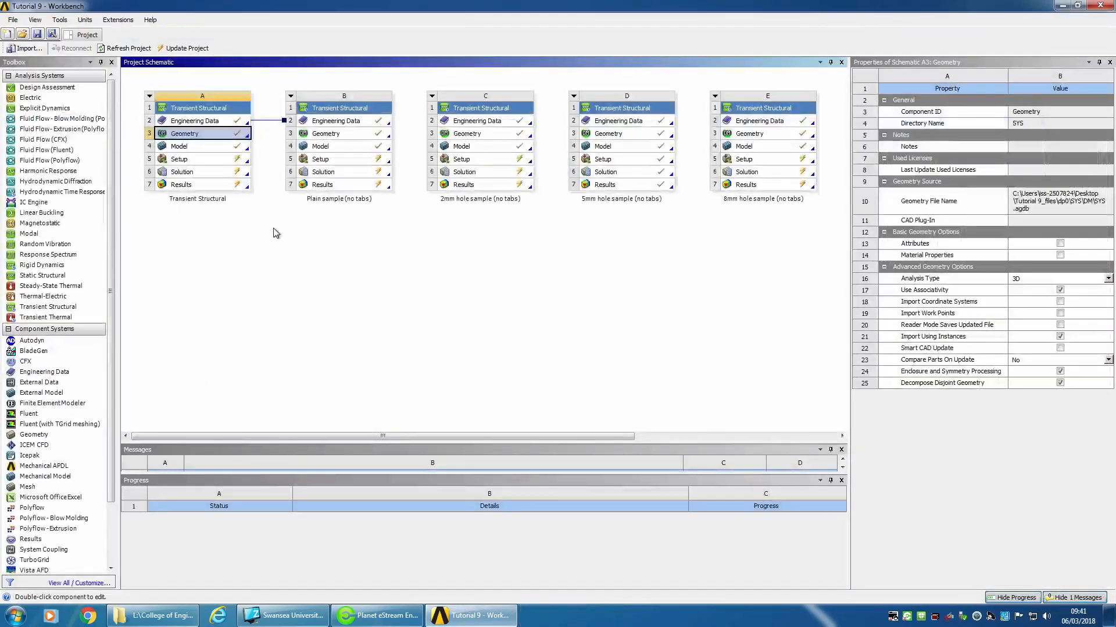
left_click(181, 148)
double_click(180, 148)
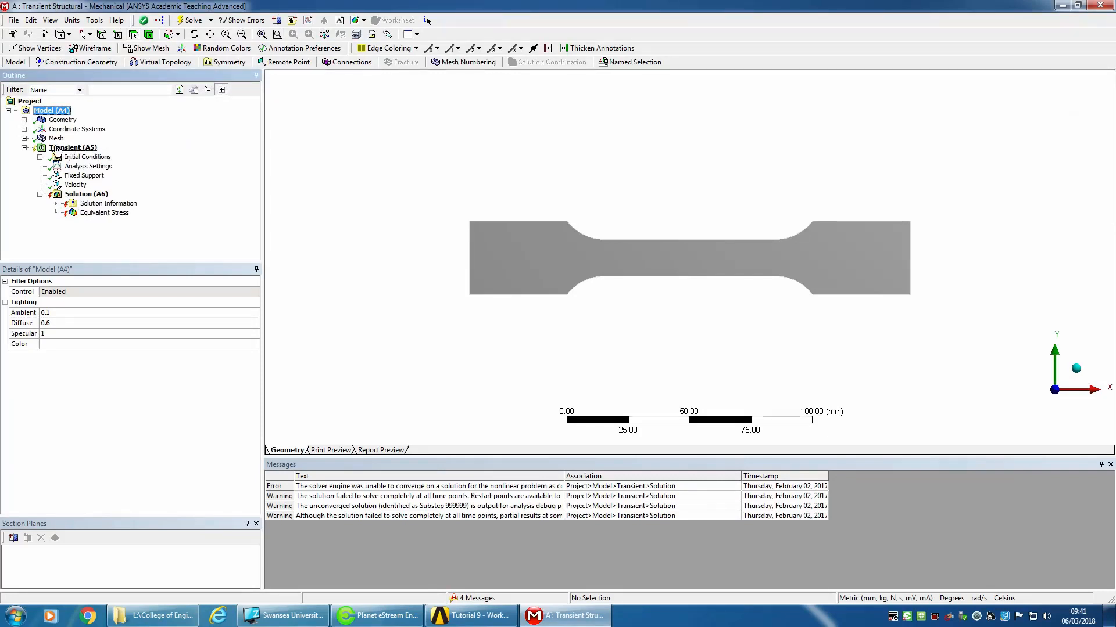
Examine the dog bone body's thickness and material assignment, and the Geometry branch's statistics and basic geometry options
left_click(23, 138)
left_click(23, 119)
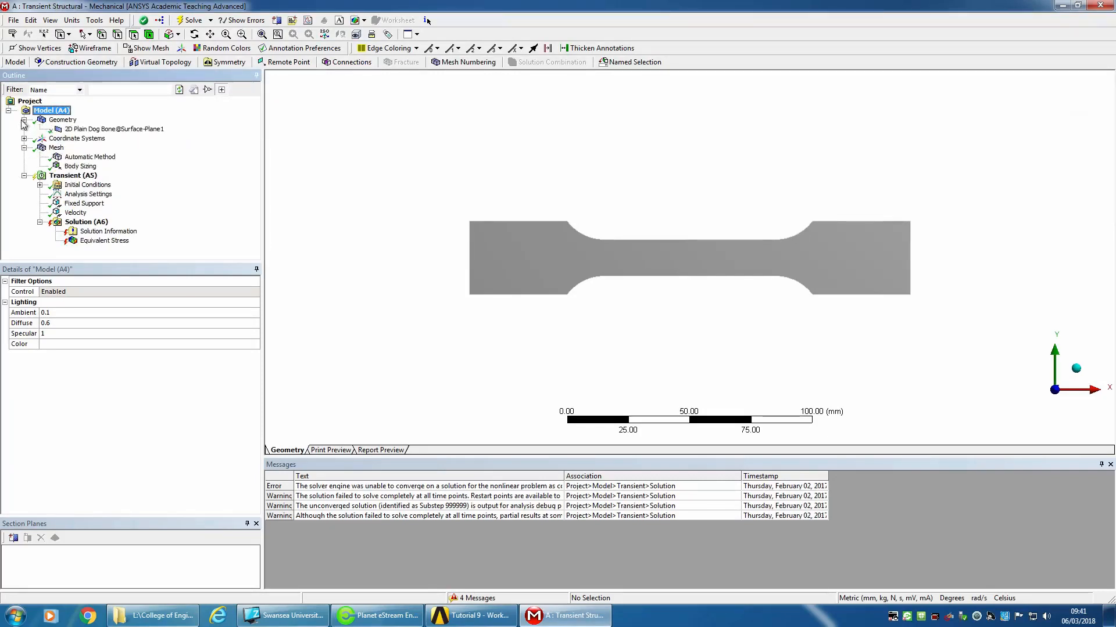
left_click(93, 129)
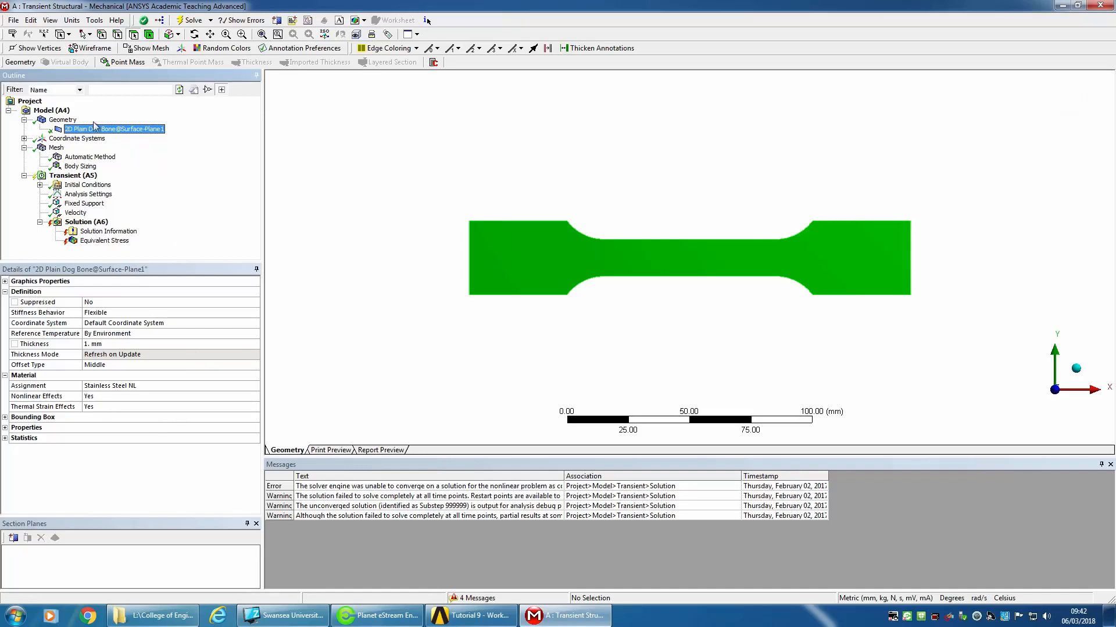
left_click(58, 120)
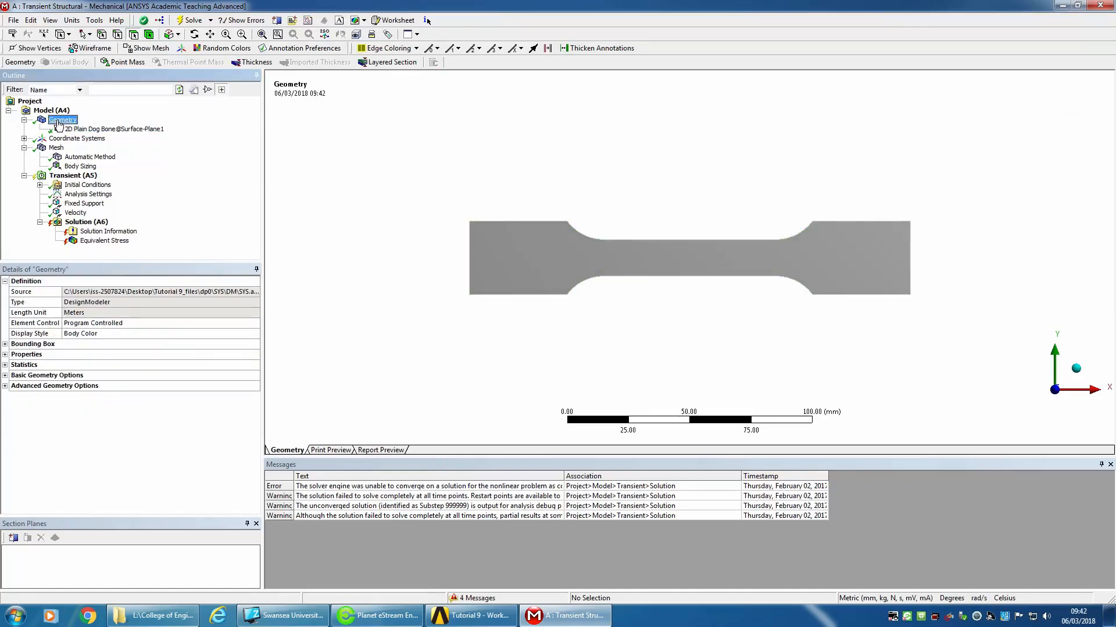
left_click(5, 365)
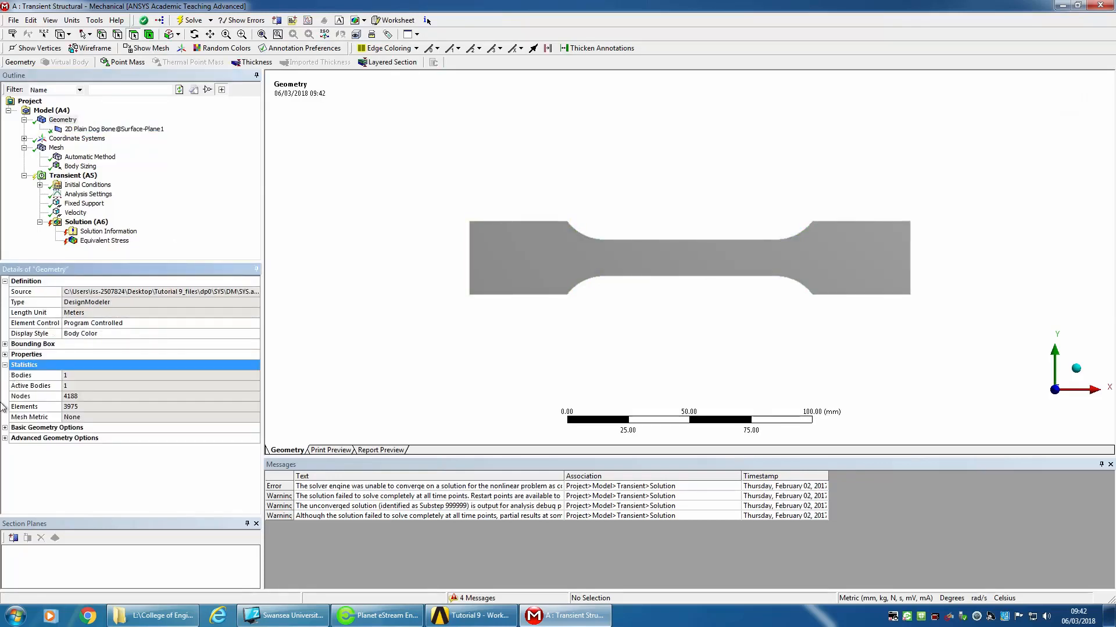
left_click(5, 428)
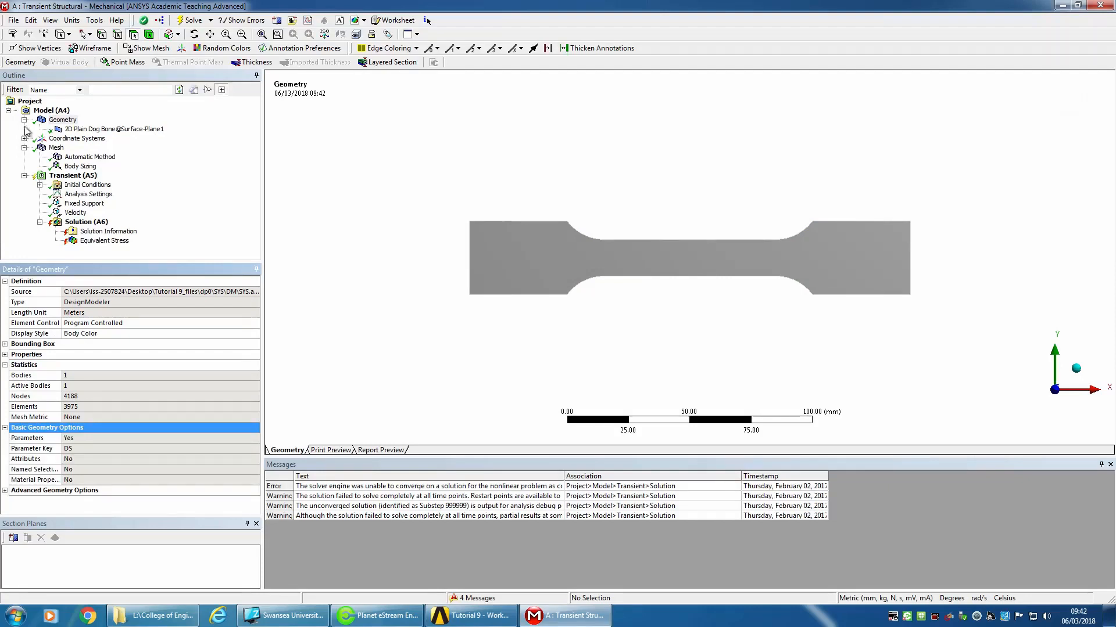
left_click(62, 120)
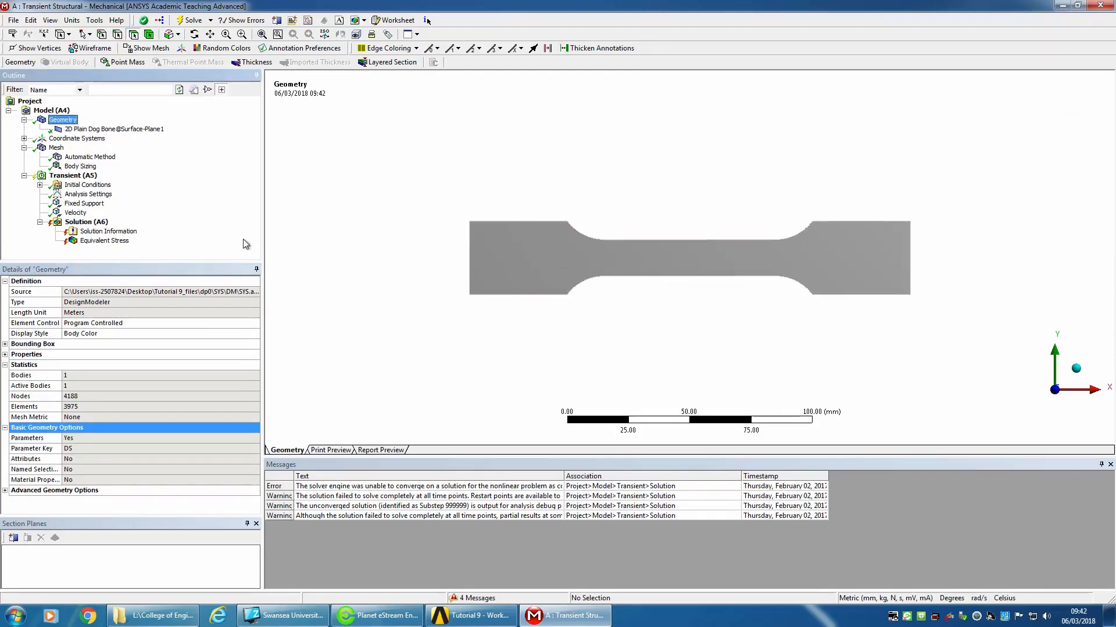
Review the specimen's mesh along with its Body Sizing and Automatic Method controls
left_click(56, 148)
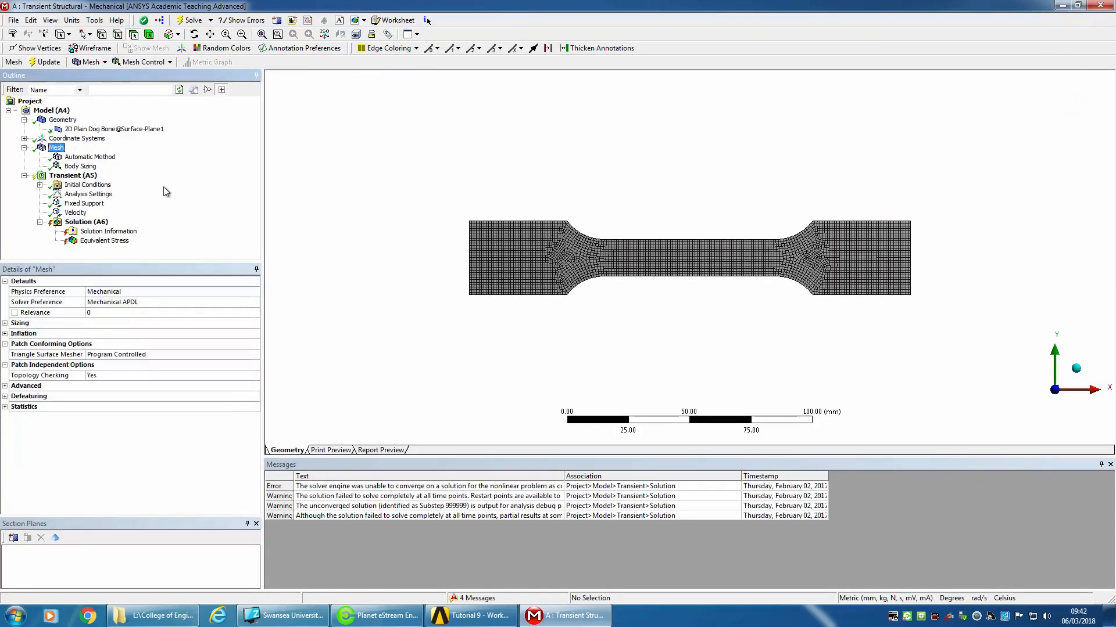
left_click(88, 167)
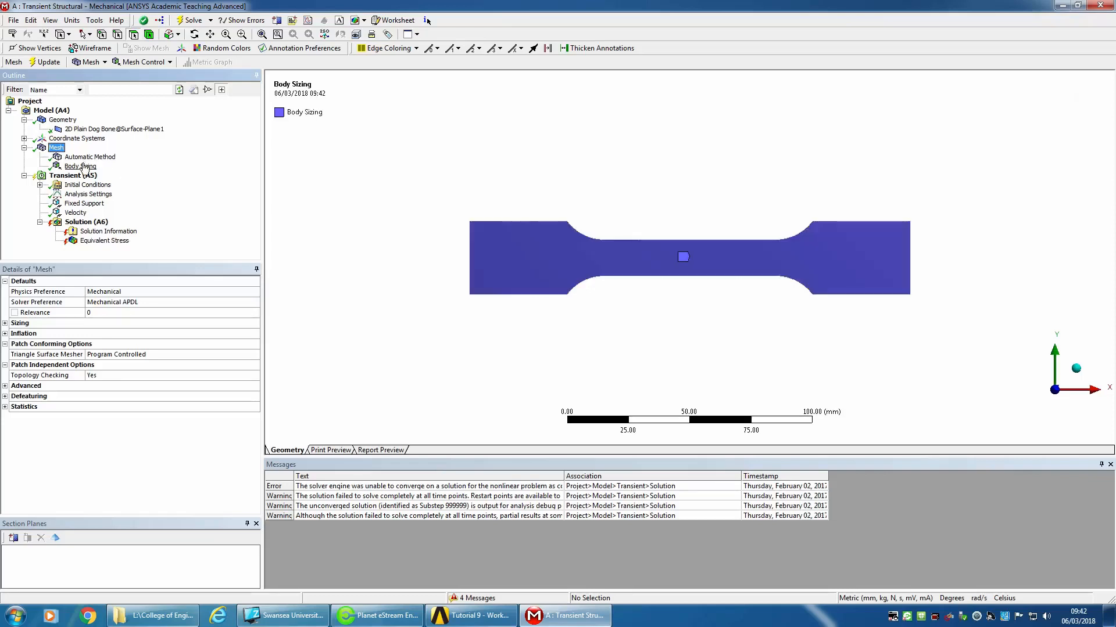
left_click(86, 158)
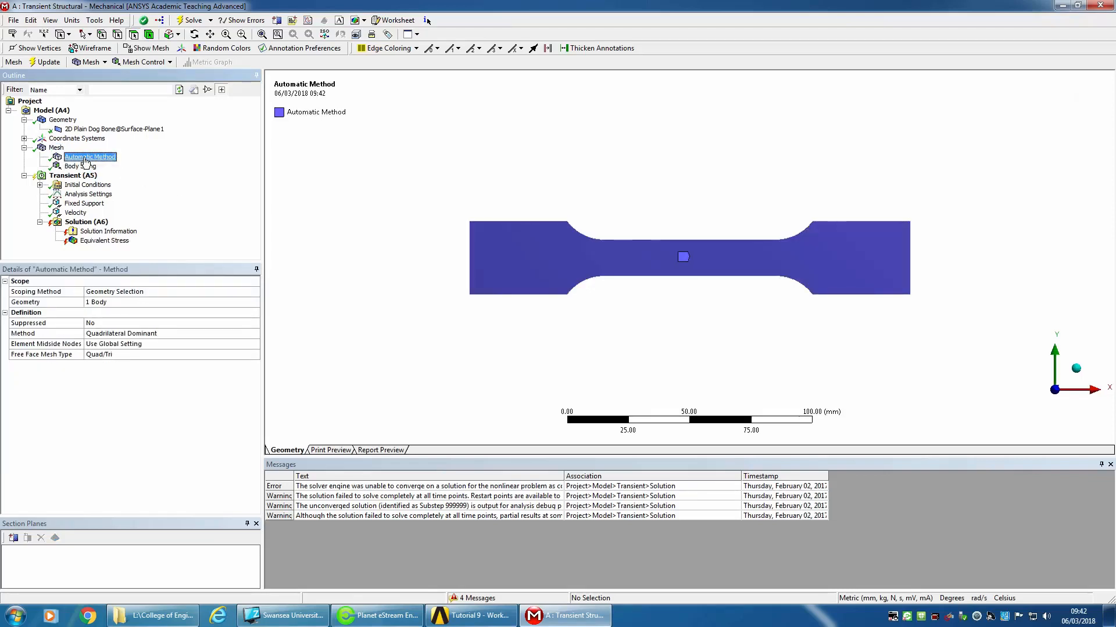
Review the Body Sizing control's details and the control types that can be inserted under Mesh
left_click(85, 166)
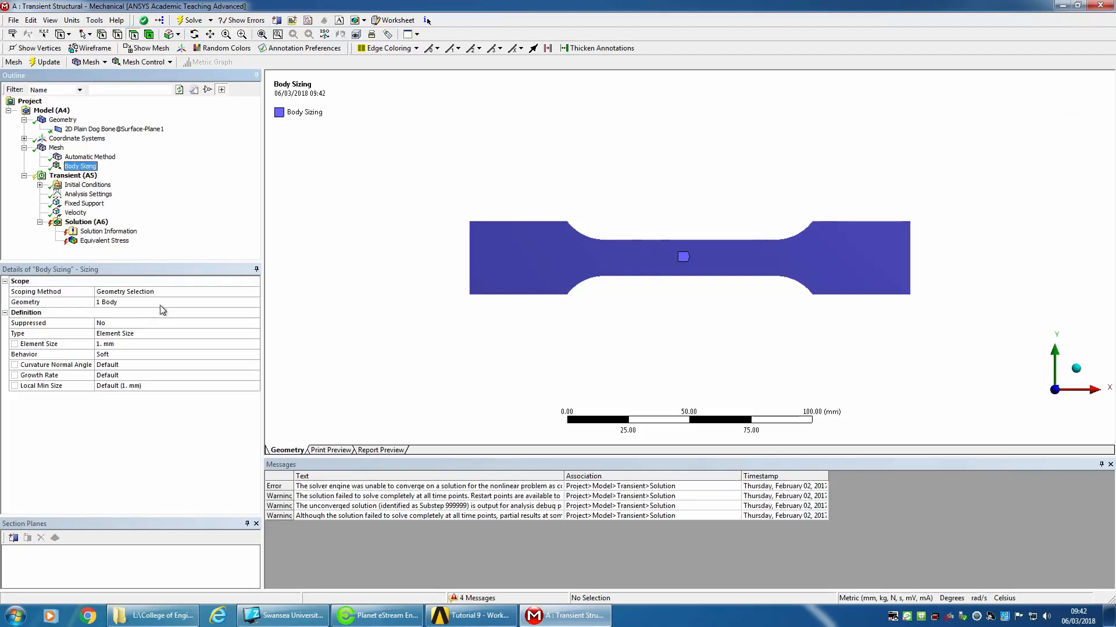
right_click(56, 150)
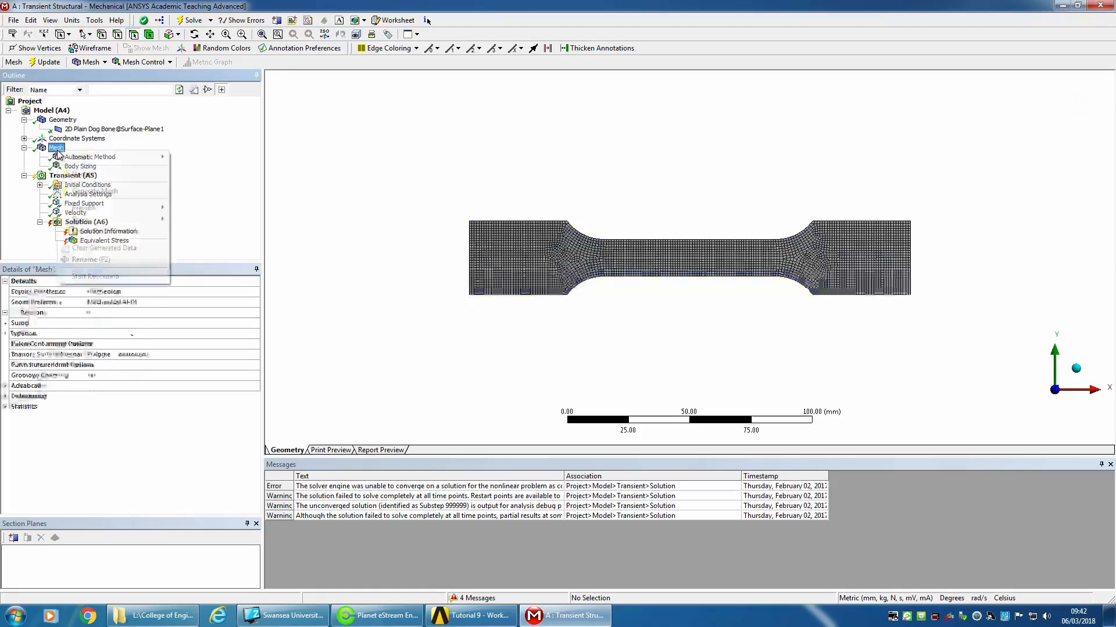
mouse_move(145, 158)
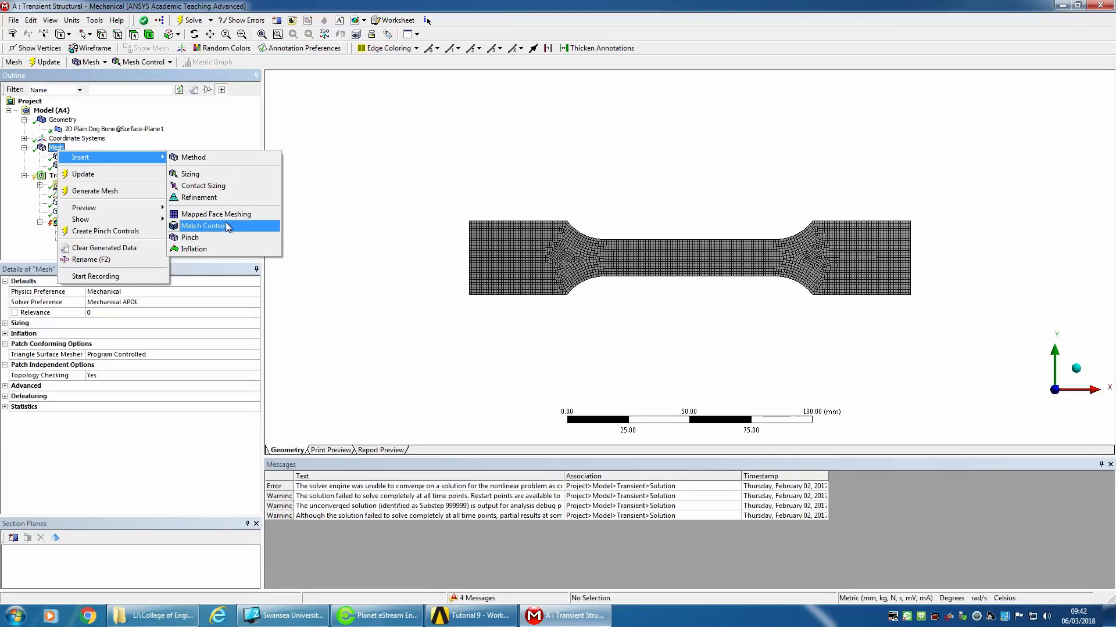
left_click(54, 149)
left_click(81, 166)
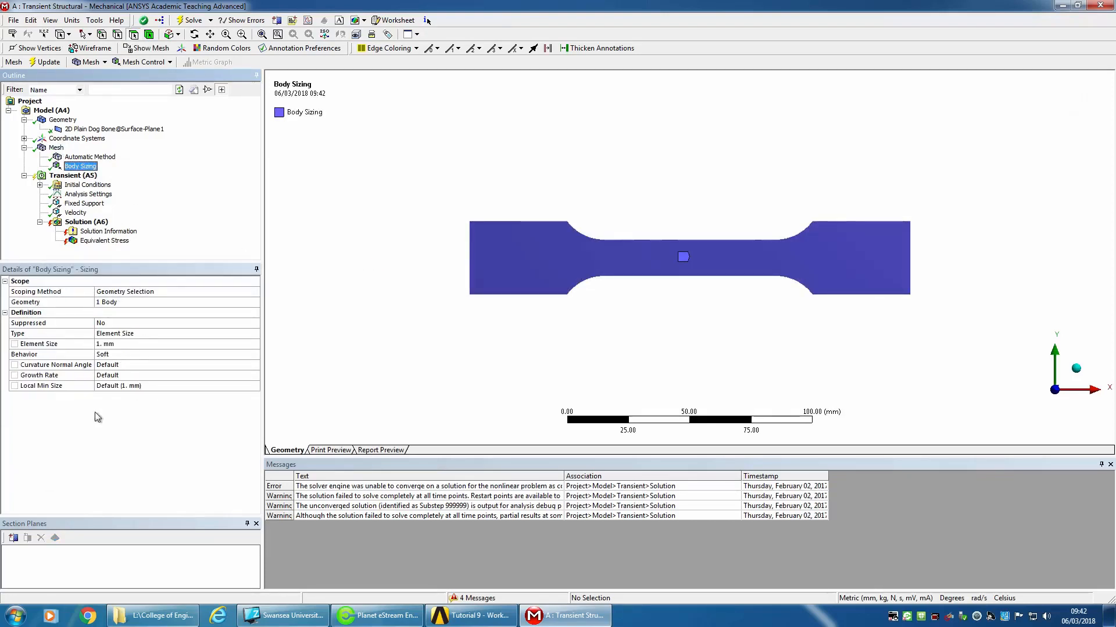
left_click(57, 147)
left_click(81, 166)
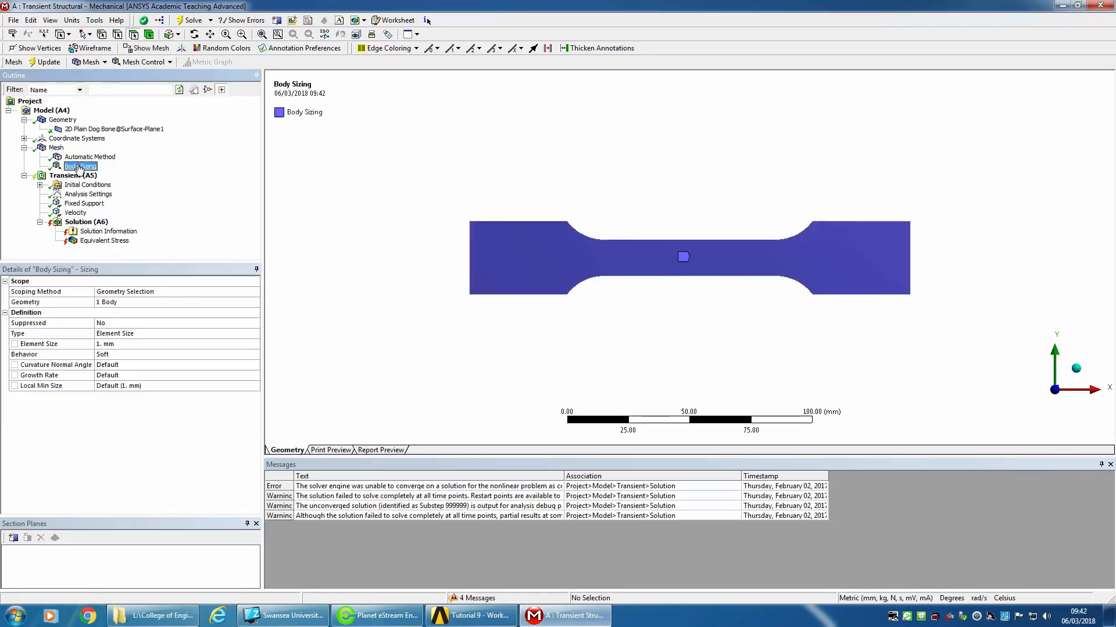
Set the Body Sizing element size to 0.5 mm and regenerate the specimen's mesh
left_click(135, 344)
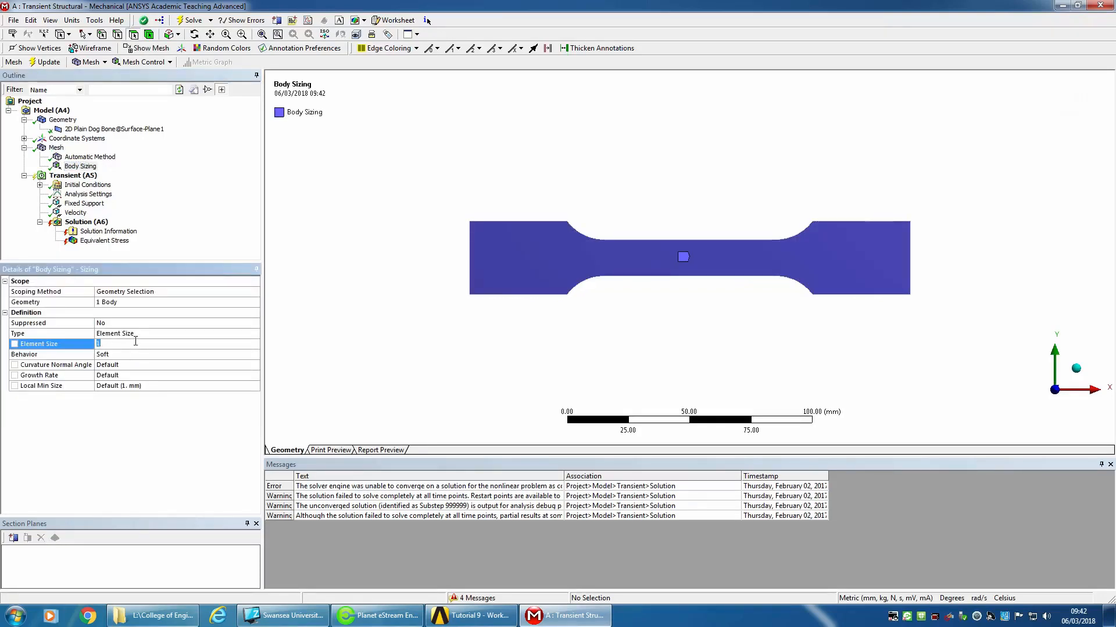
type("0.5")
key("Return")
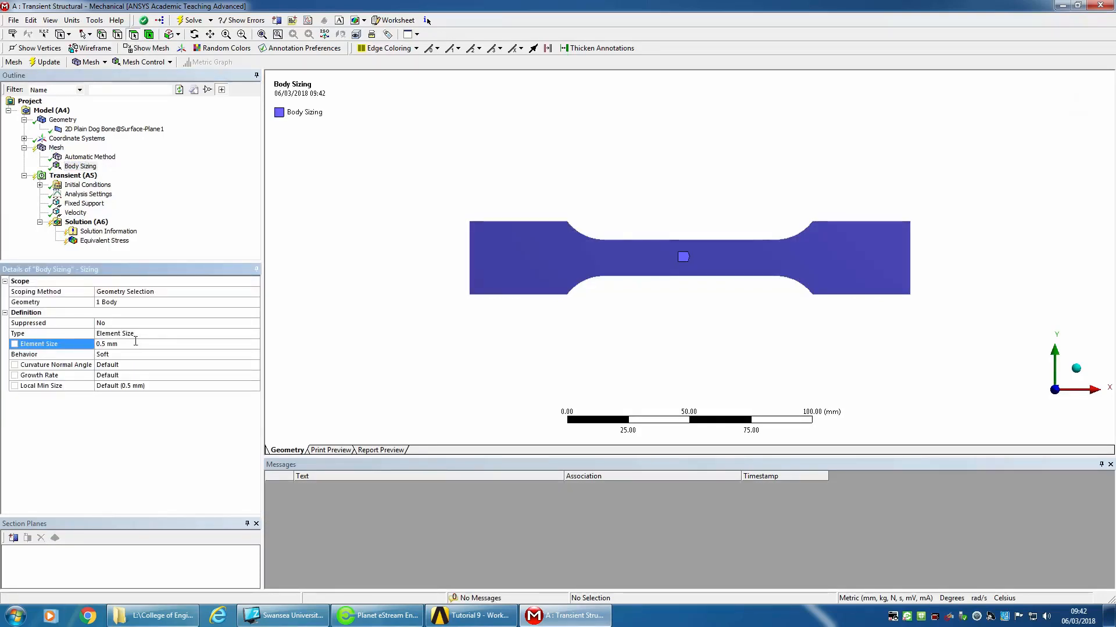
left_click(57, 148)
right_click(57, 148)
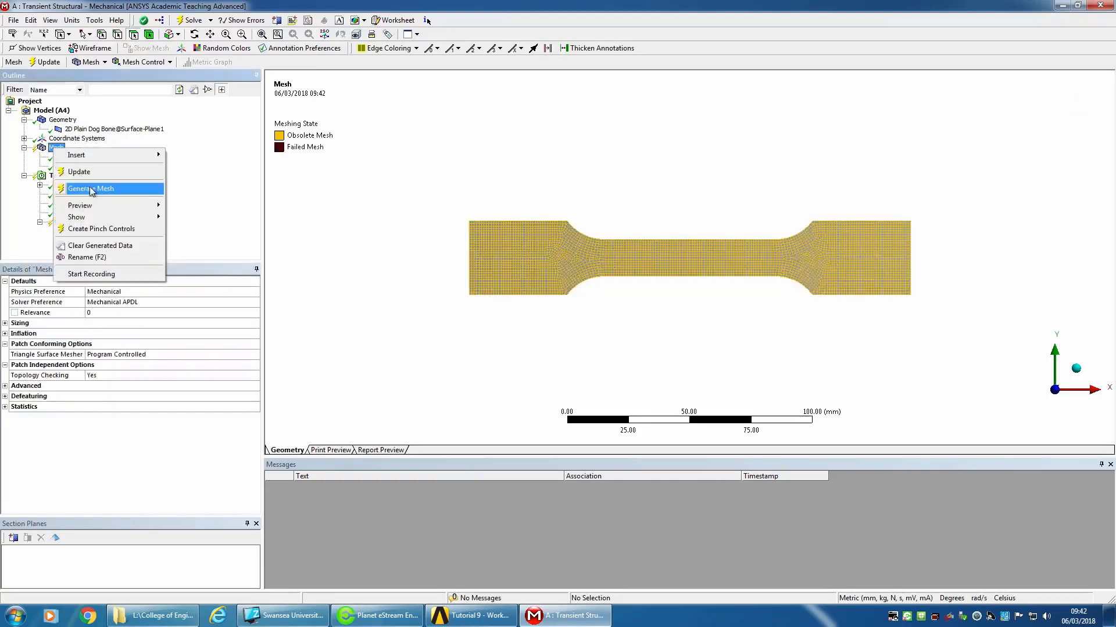
left_click(93, 189)
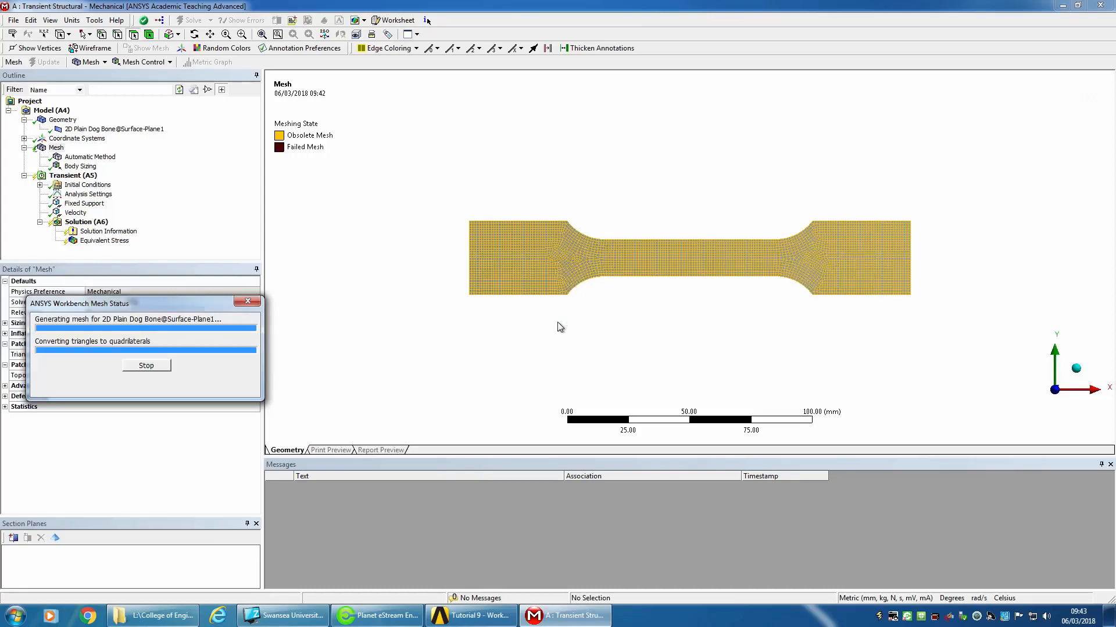
Inspect the regenerated mesh across the whole specimen and examine the Mesh branch's Sizing settings
left_click_drag(447, 181, 927, 319)
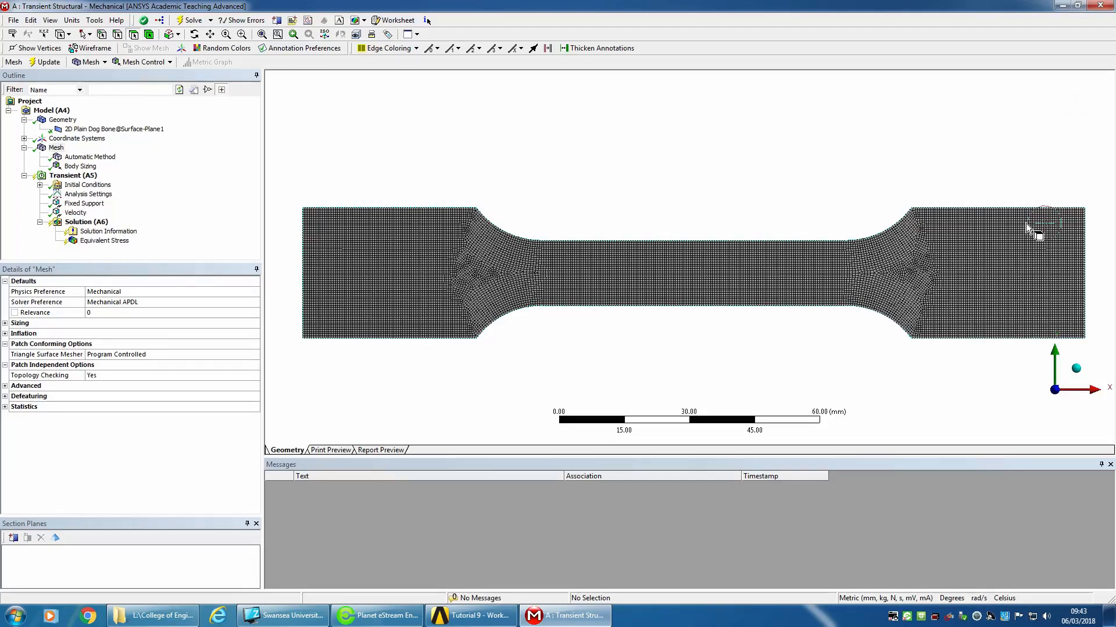
left_click(55, 149)
left_click(7, 323)
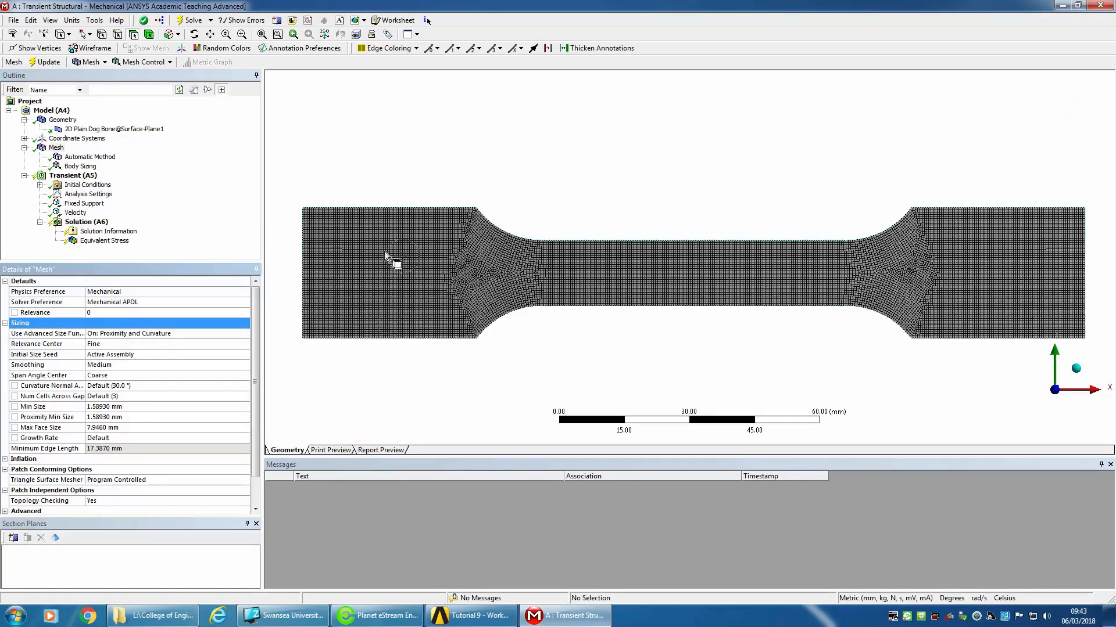
Examine the mesh elements around the fillet transition and along the gauge section, including isometric, and return to the face-on XY view
left_click_drag(428, 235, 522, 291)
right_click_drag(522, 292, 562, 315)
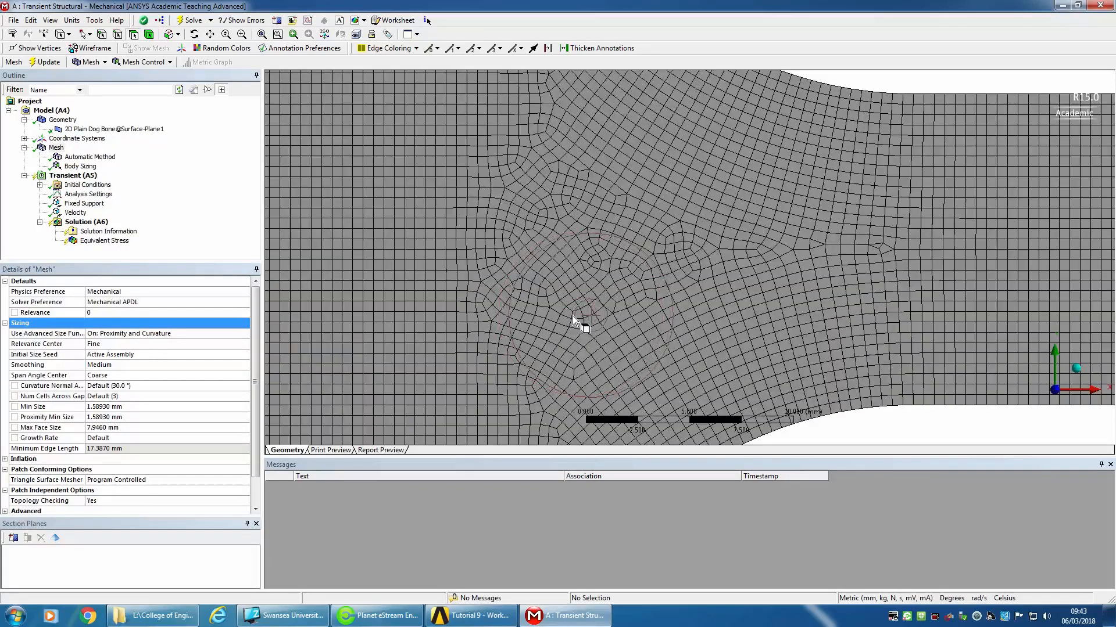
scroll(702, 280, "up", 3)
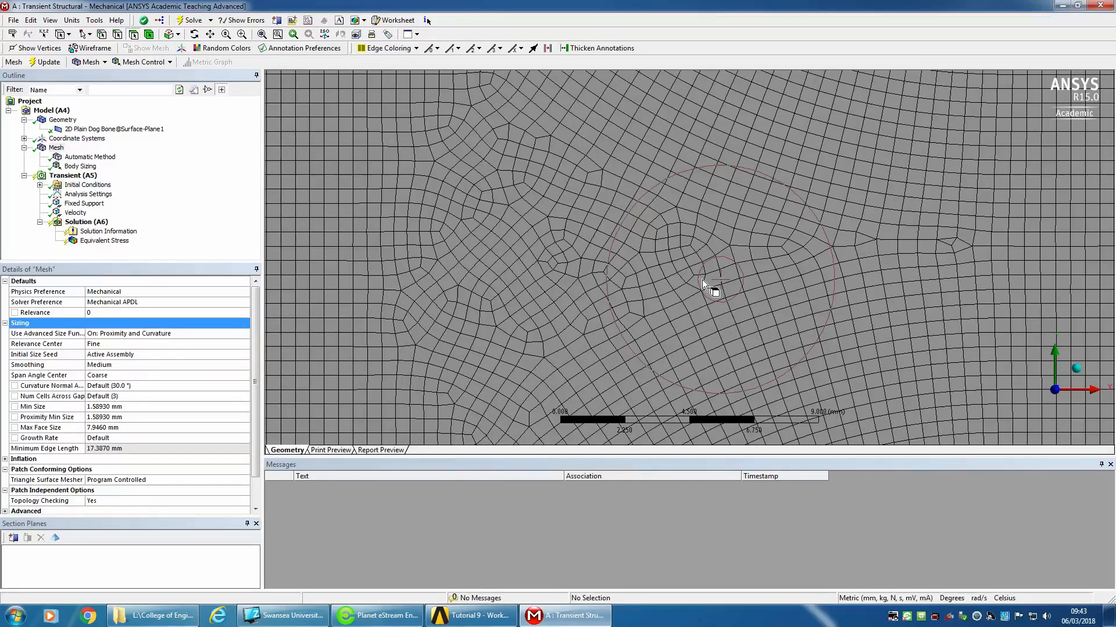
scroll(702, 280, "down", 5)
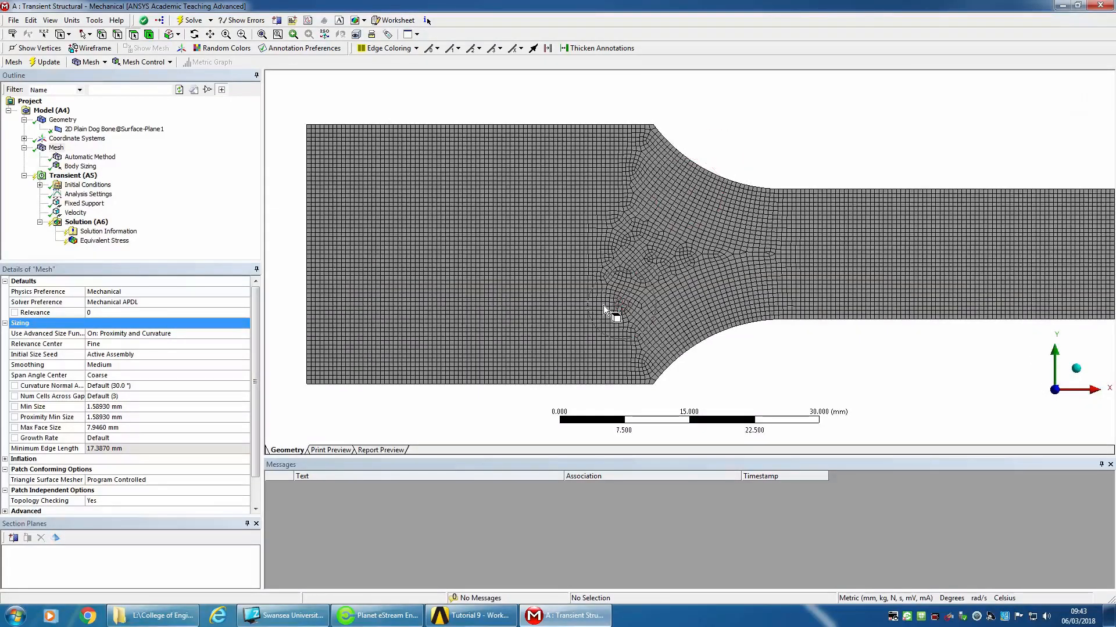
scroll(603, 305, "down", 1)
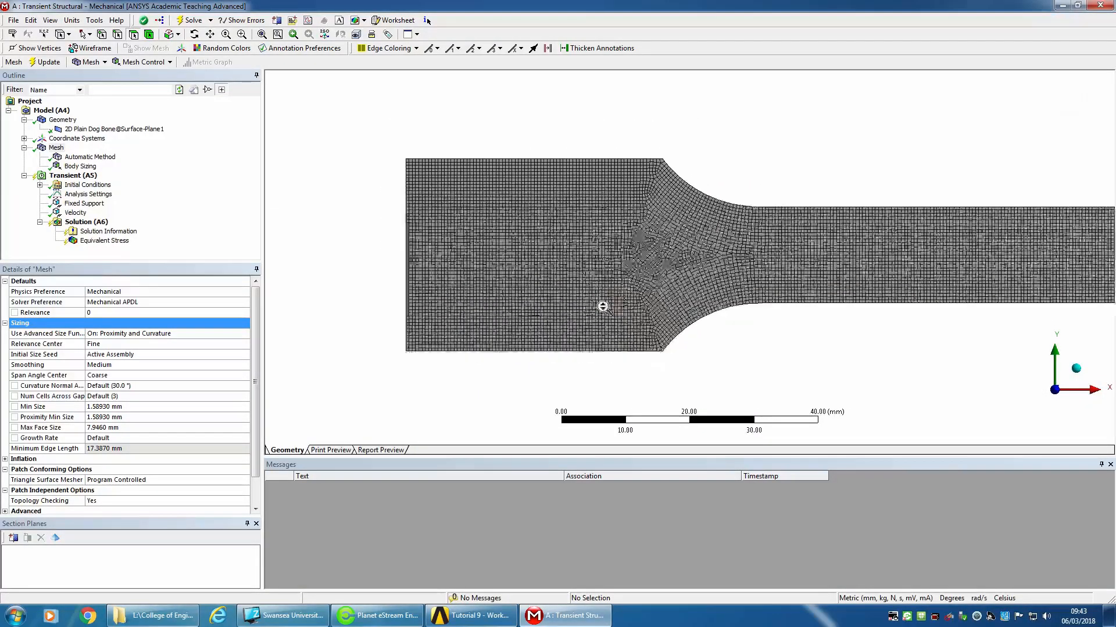
left_click(1075, 368)
left_click(1053, 391)
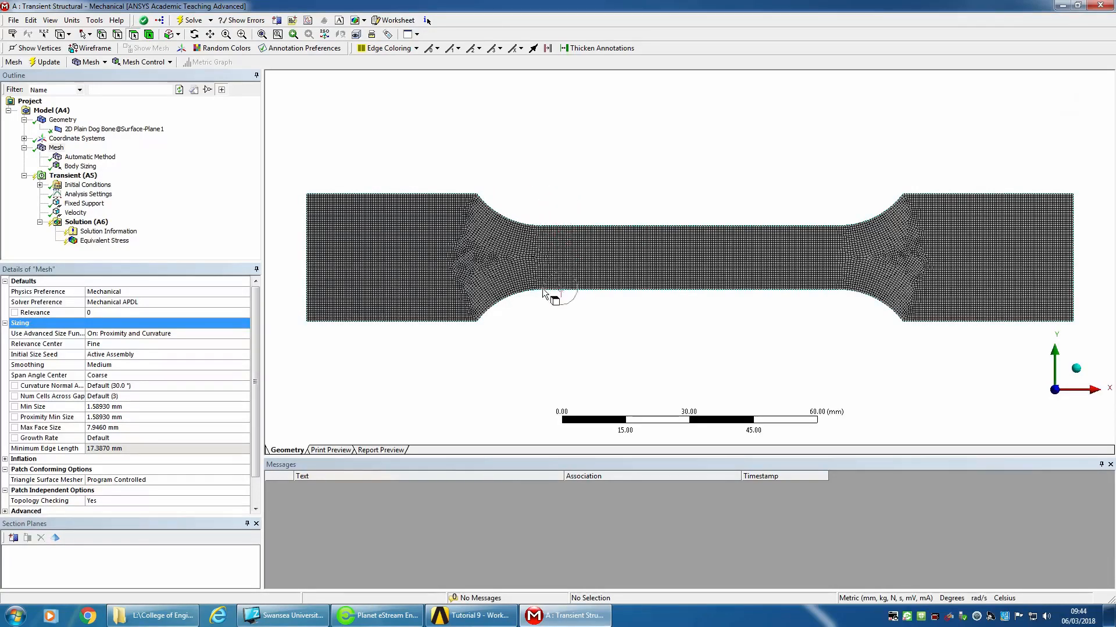
mouse_move(546, 204)
middle_mouse_down()
mouse_move(573, 228)
mouse_move(554, 176)
mouse_move(546, 200)
middle_mouse_up()
right_click_drag(545, 198, 866, 333)
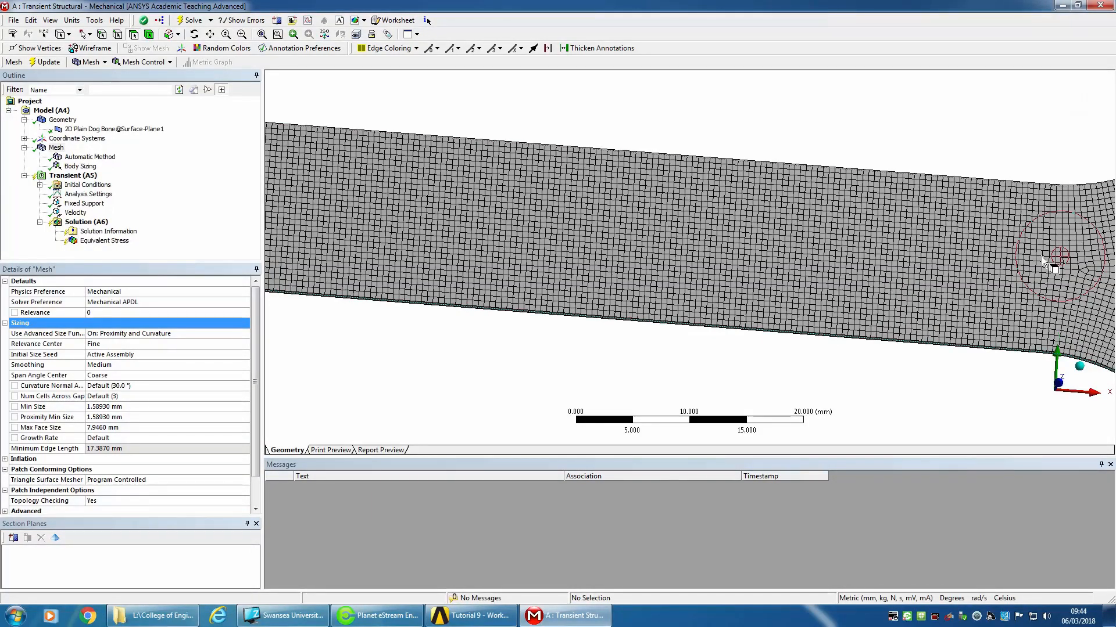
left_click(1079, 369)
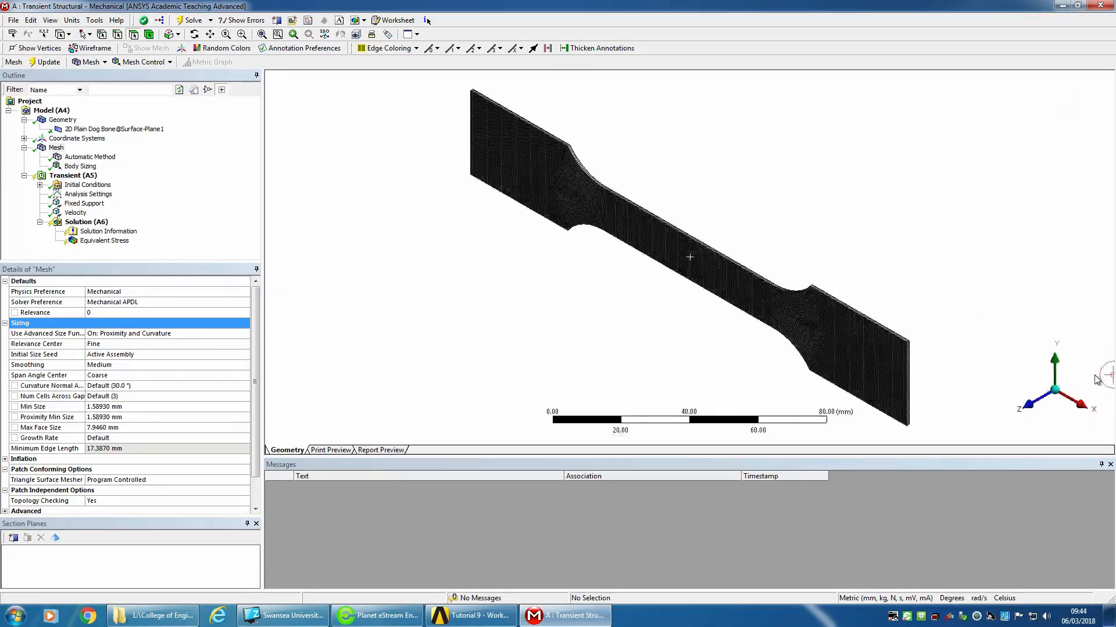
left_click(1033, 409)
Set the Body Sizing element size to 1 mm and regenerate the specimen's mesh
left_click(80, 166)
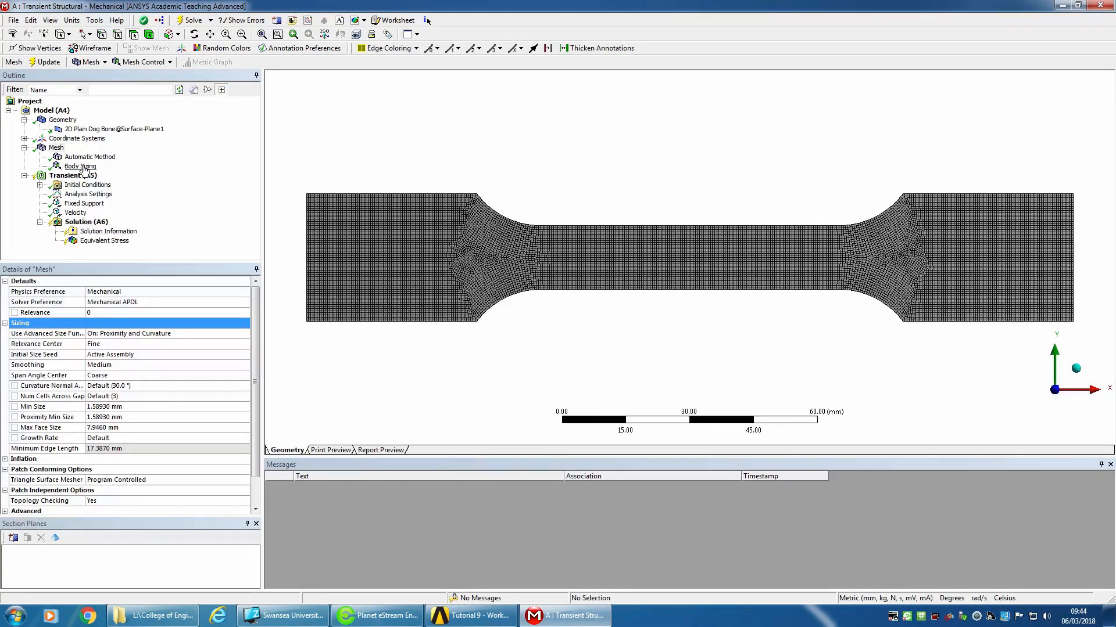
left_click(131, 343)
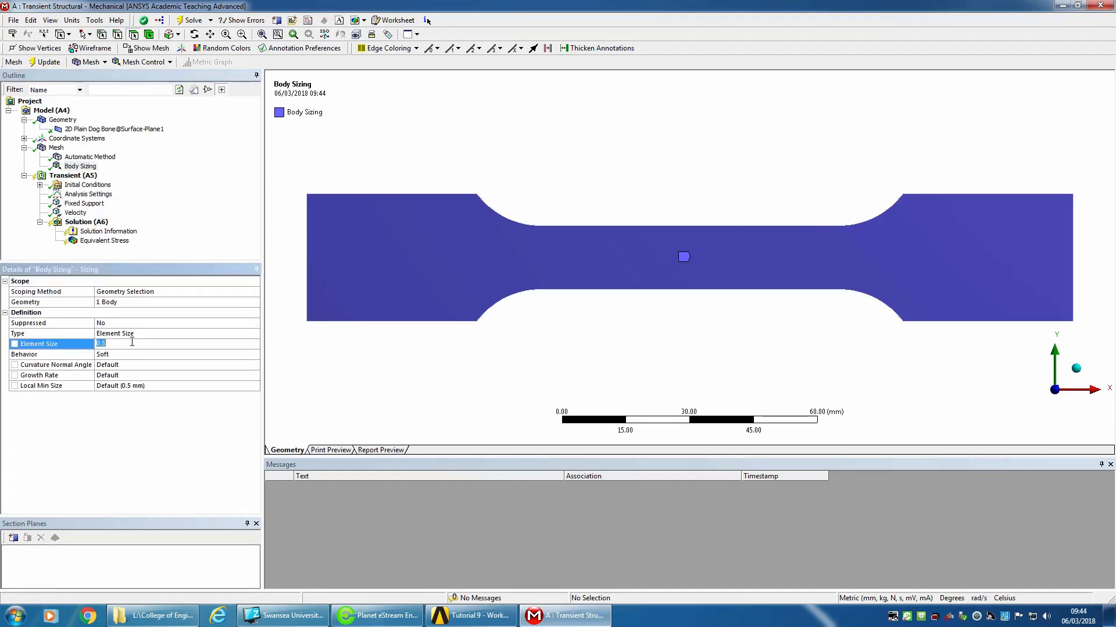
type("1")
key("Return")
right_click(56, 148)
left_click(88, 190)
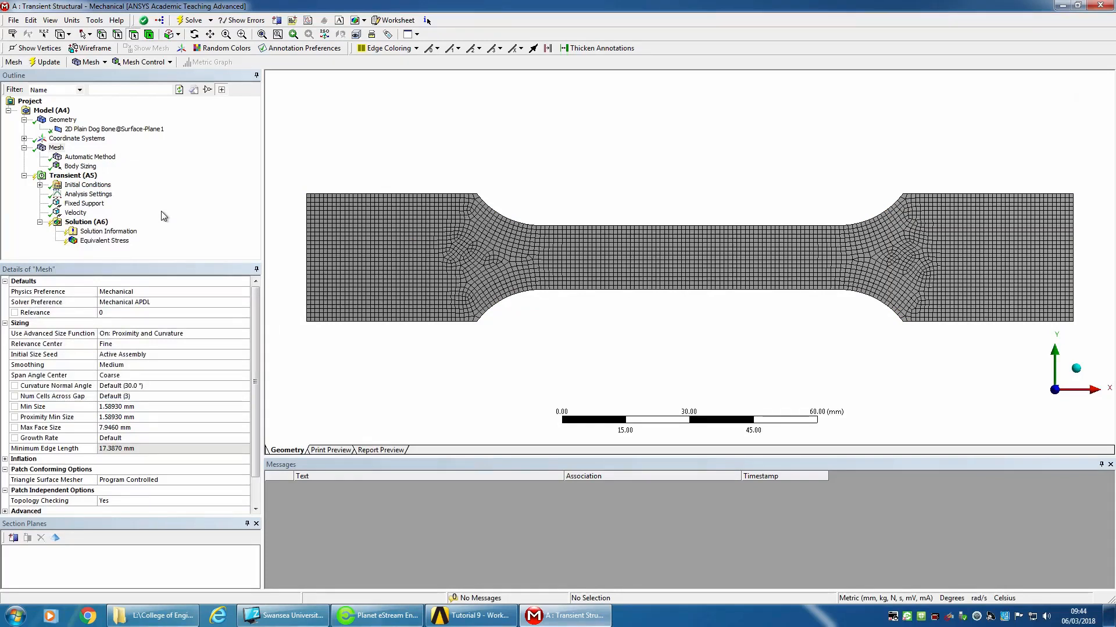
Insert an additional Fixed Support under Transient and scope it to the specimen's left end edge
left_click(73, 176)
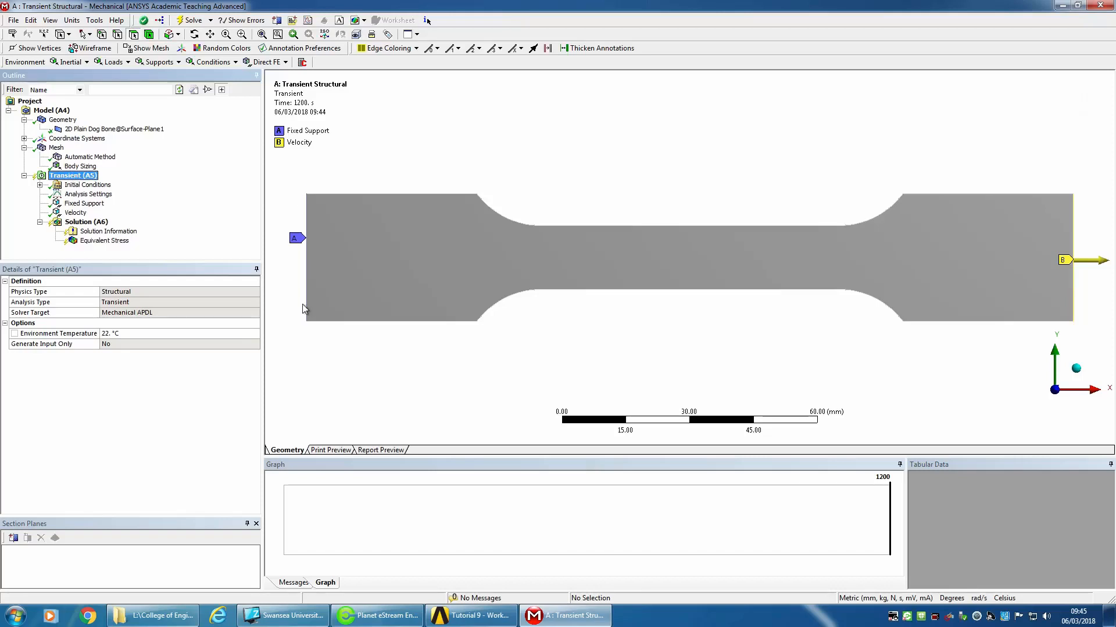
right_click(82, 178)
mouse_move(169, 191)
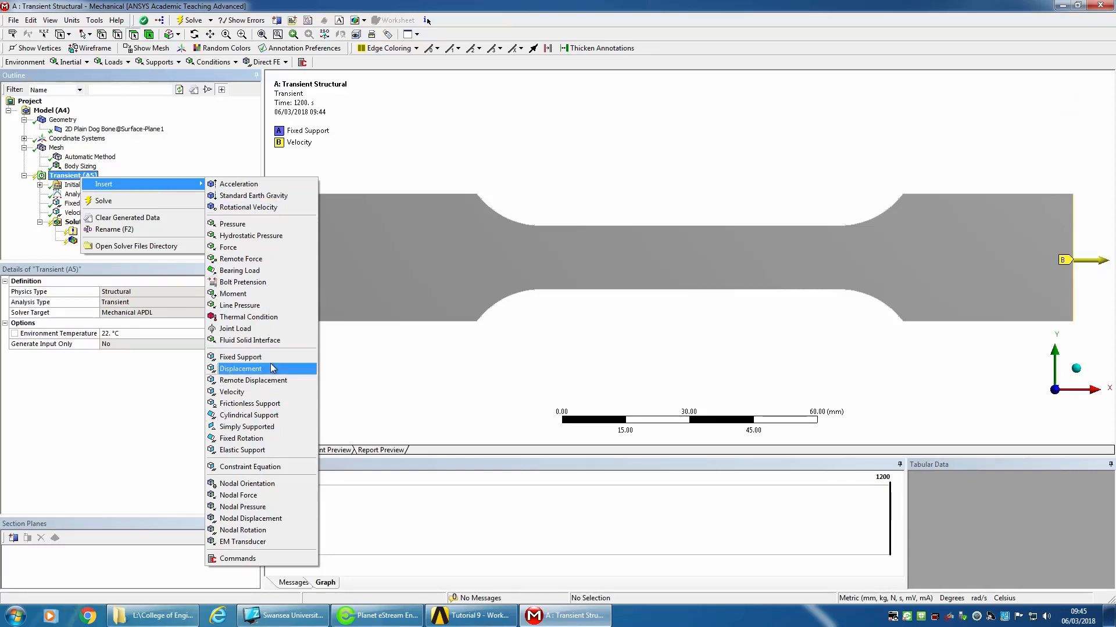
left_click(240, 357)
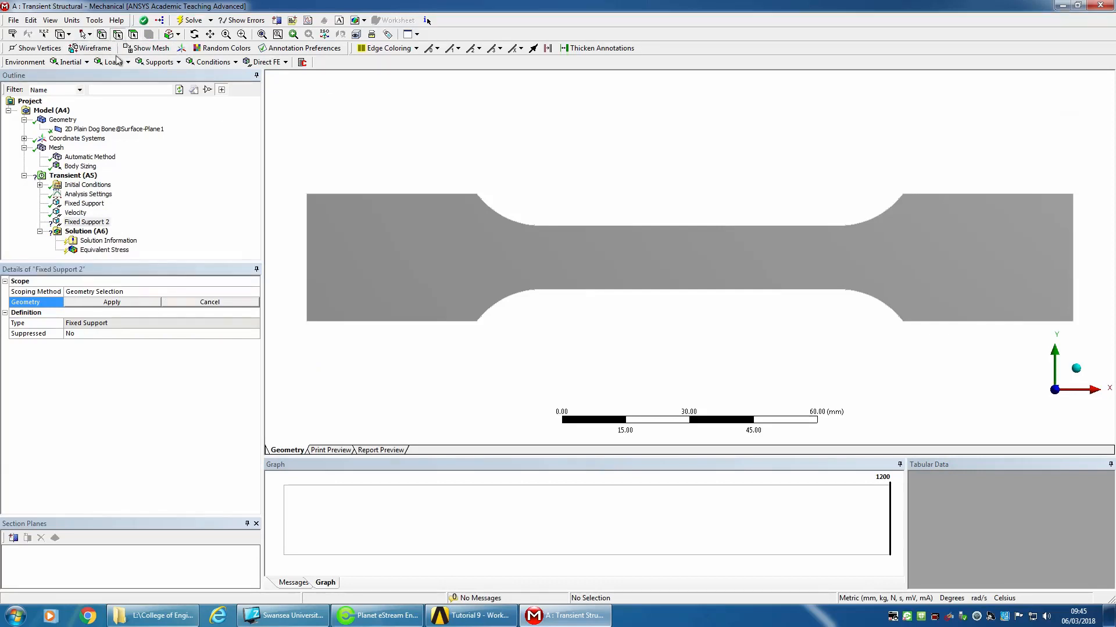
left_click(305, 219)
left_click(145, 303)
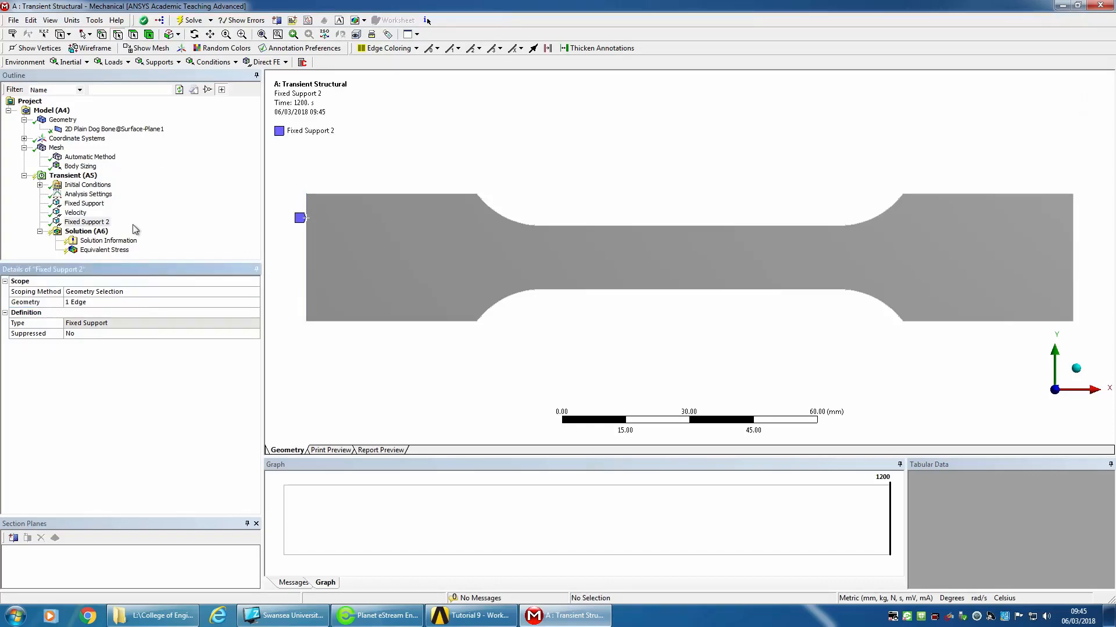
Delete the duplicate Fixed Support 2 from the Transient branch
right_click(93, 225)
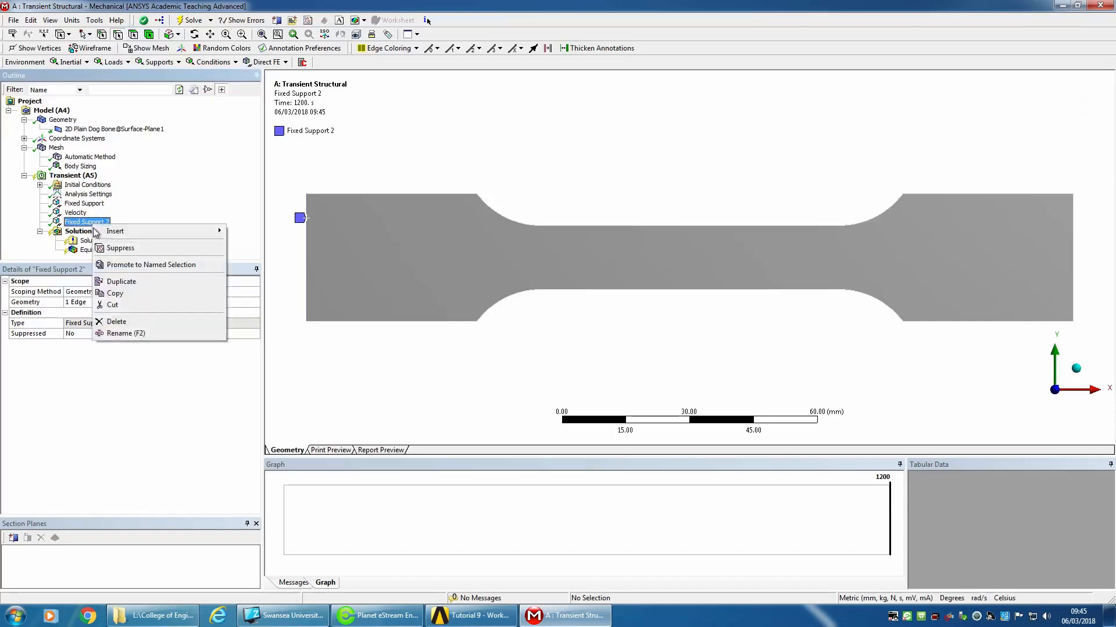
left_click(134, 322)
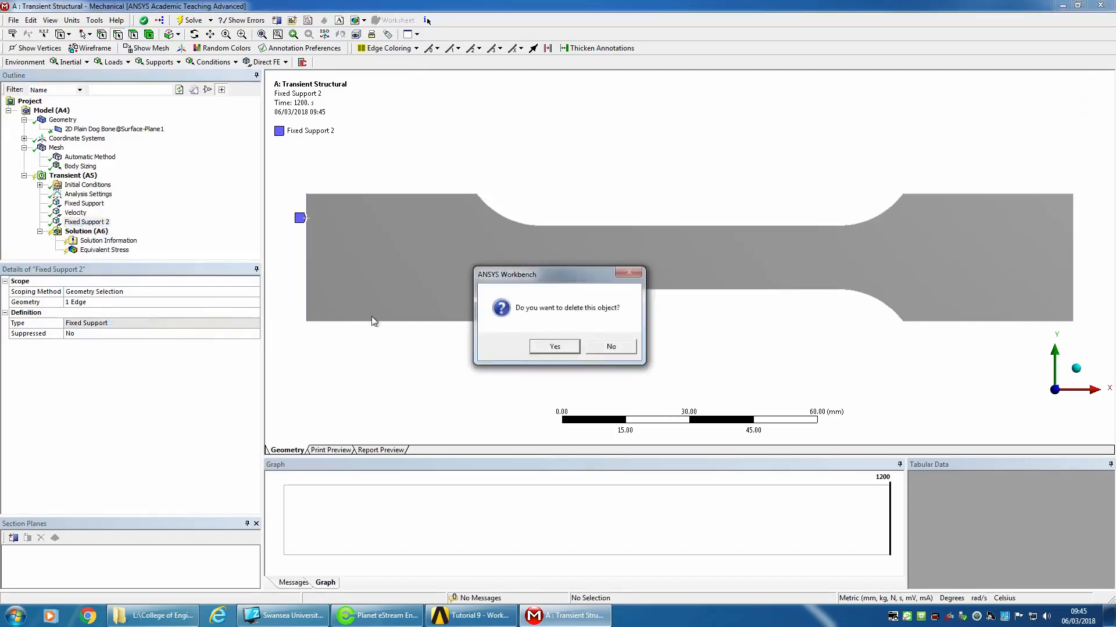
left_click(551, 349)
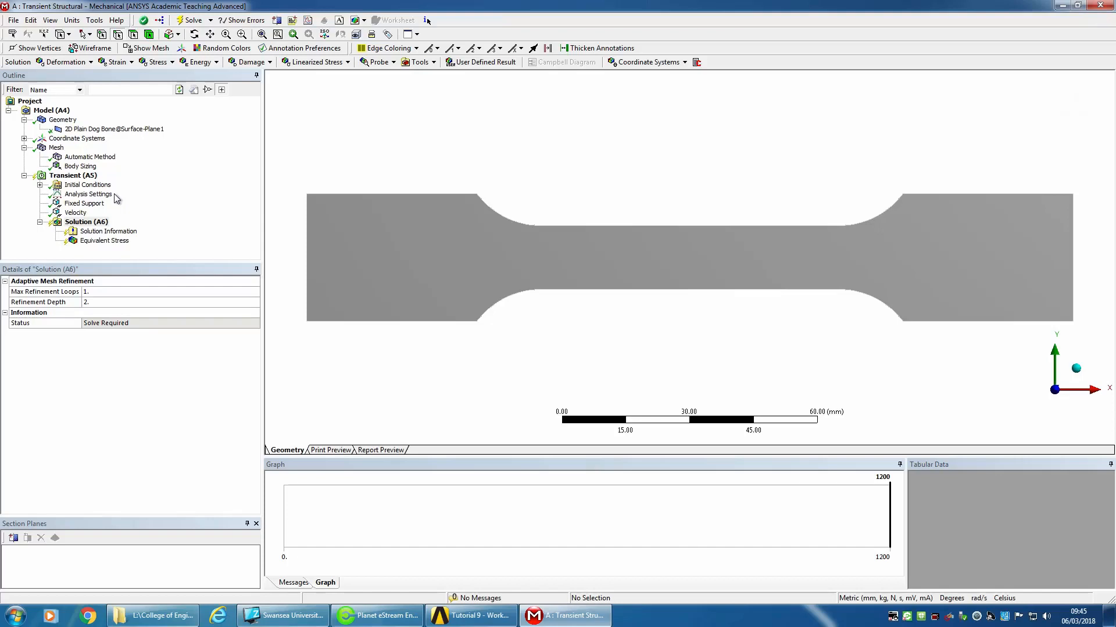
Insert an additional Velocity load under Transient and scope it to the specimen's right end edge
left_click(80, 213)
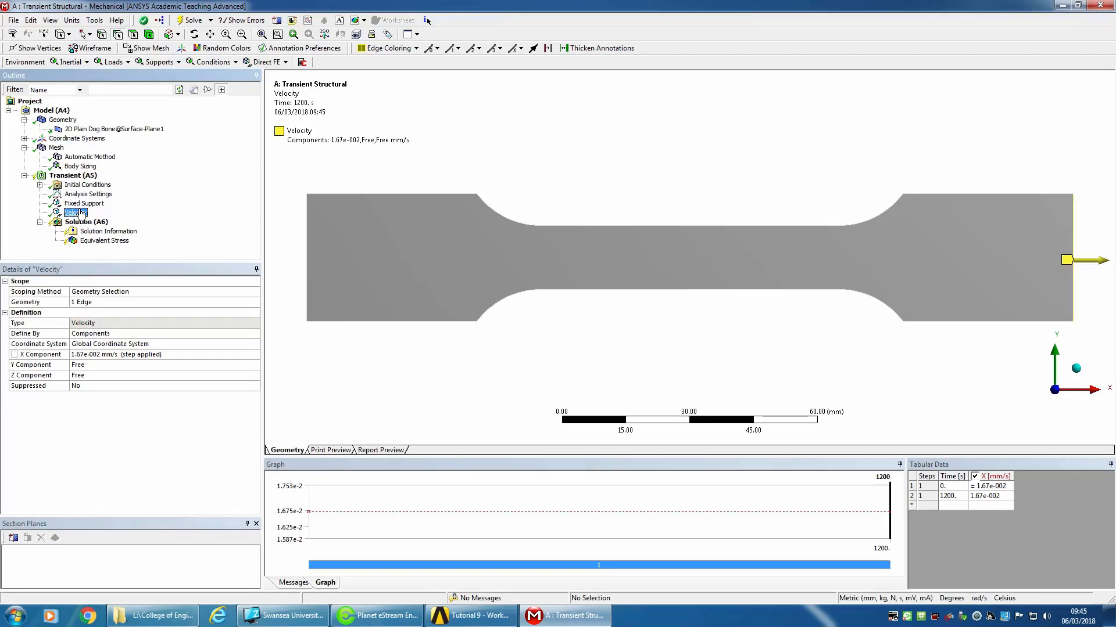
left_click(76, 176)
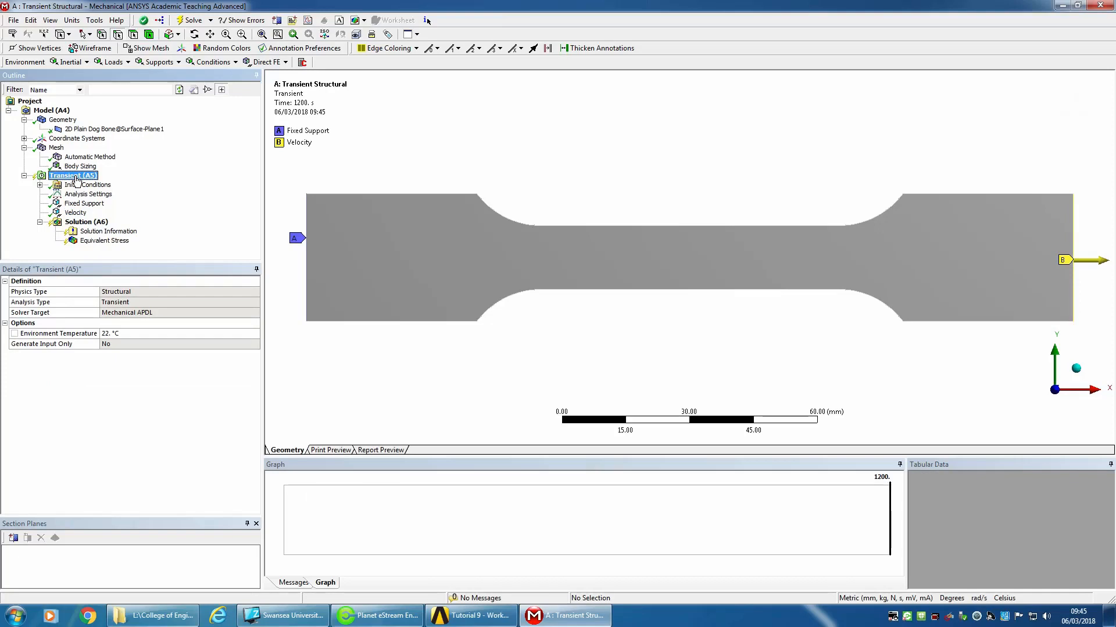
right_click(76, 177)
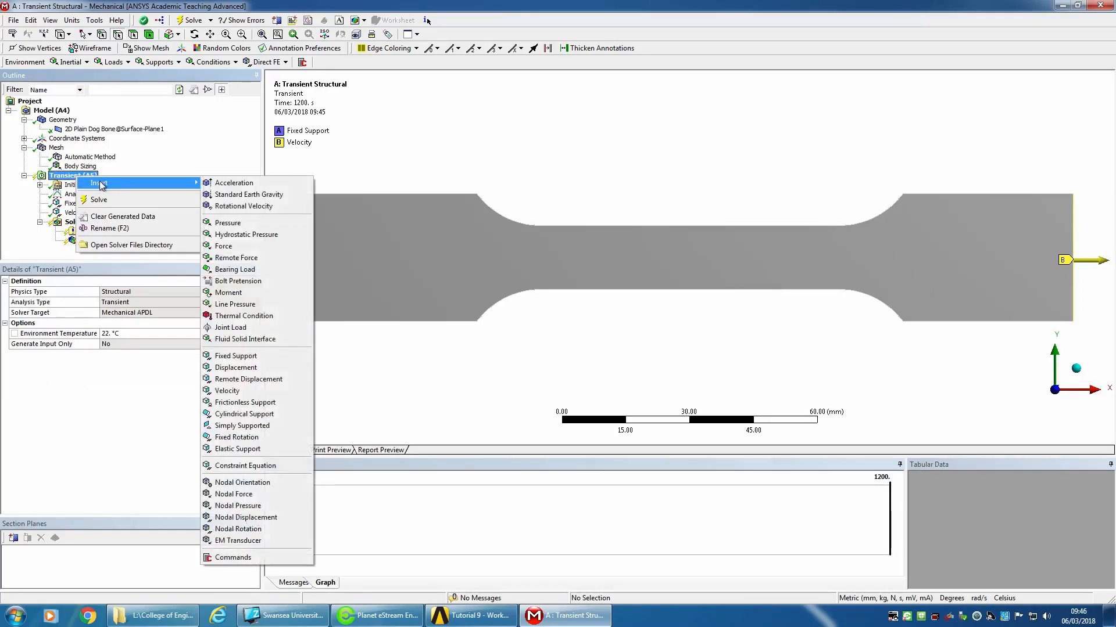
left_click(233, 390)
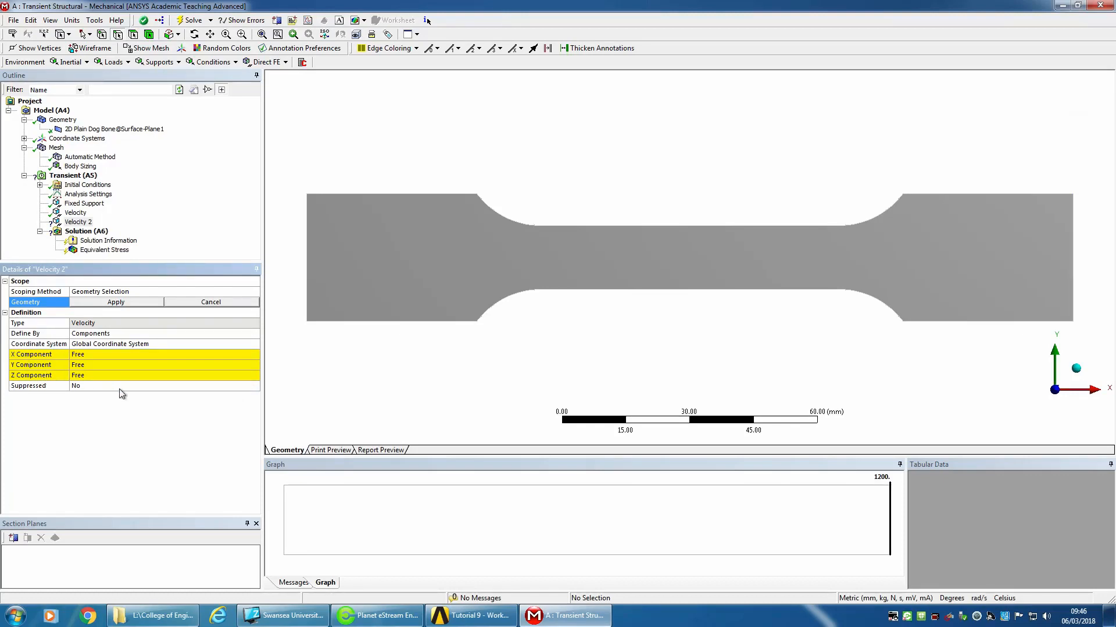
middle_click_drag(879, 278, 787, 214)
right_click_drag(735, 186, 909, 313)
middle_click_drag(760, 312, 722, 314)
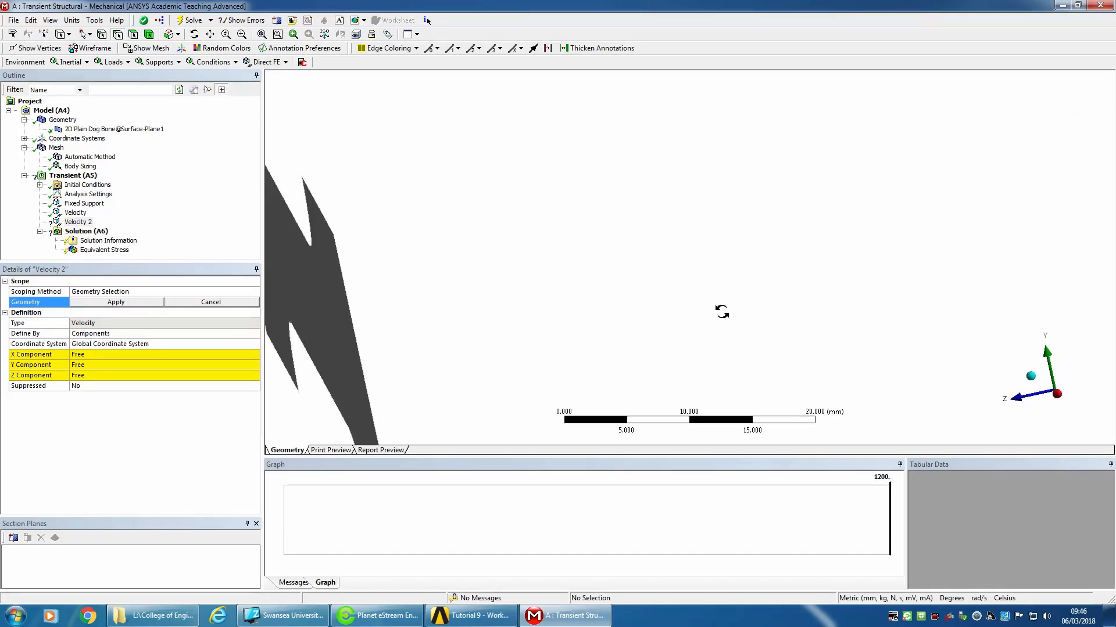
middle_click_drag(376, 375, 575, 356)
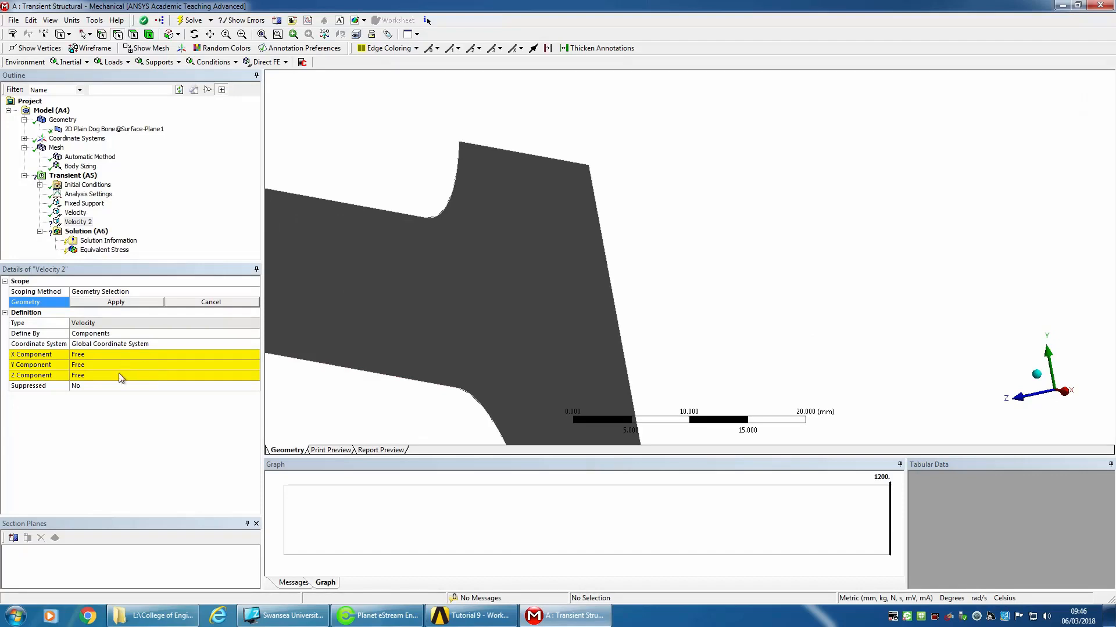
left_click(1036, 395)
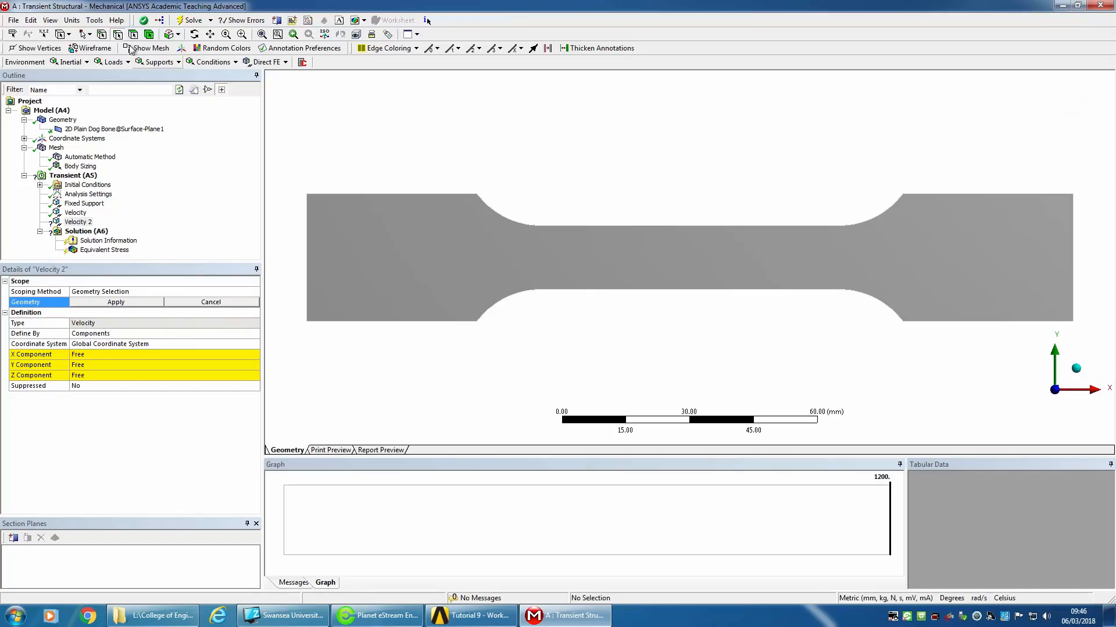
left_click(1074, 273)
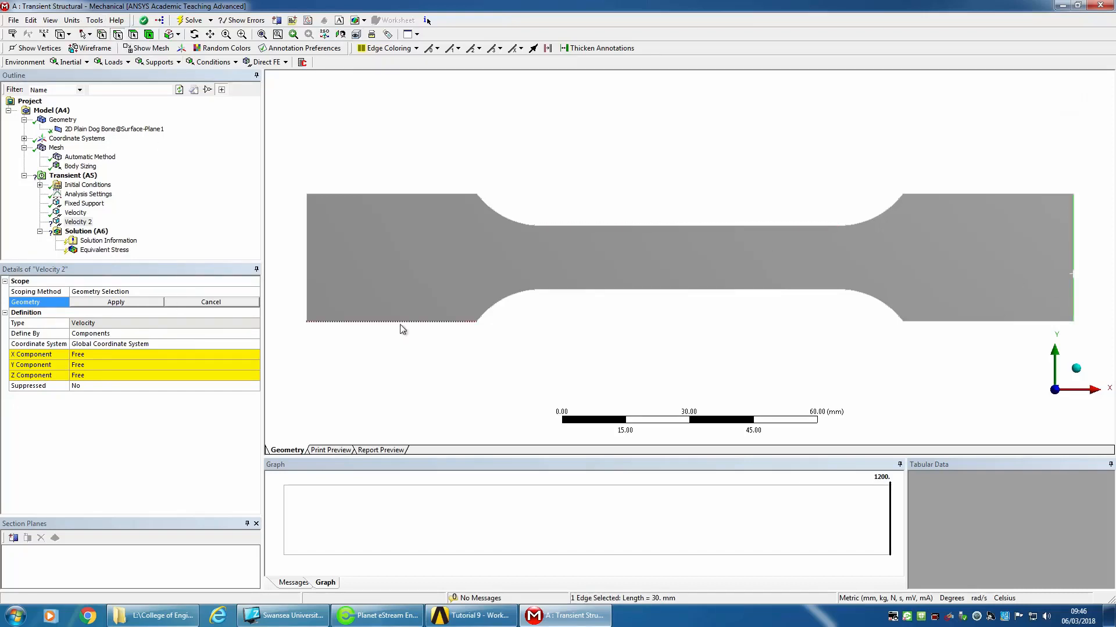
left_click(117, 302)
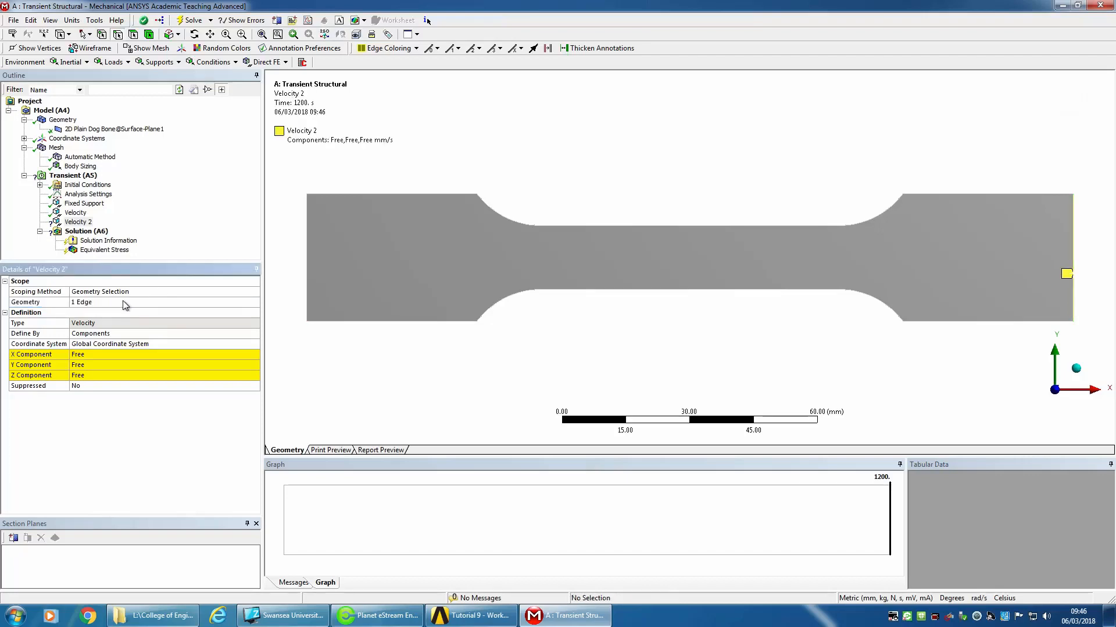
Set the additional velocity load's X component to 0.0167 mm/s and its Y and Z components to 0 mm/s
left_click(115, 355)
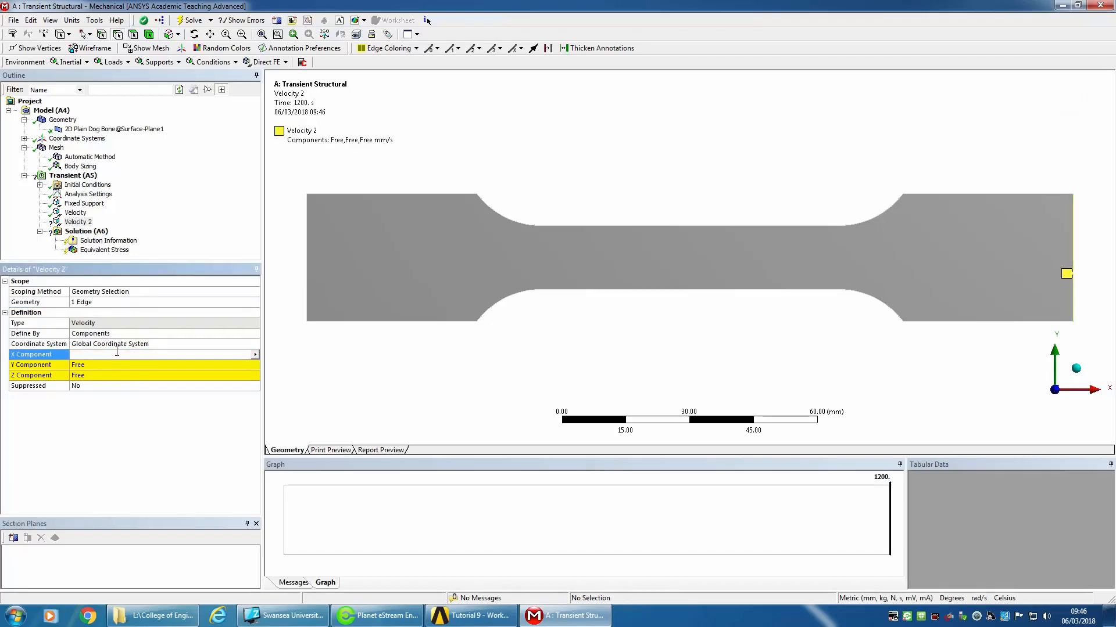
type("-")
type("0.0167")
key("Return")
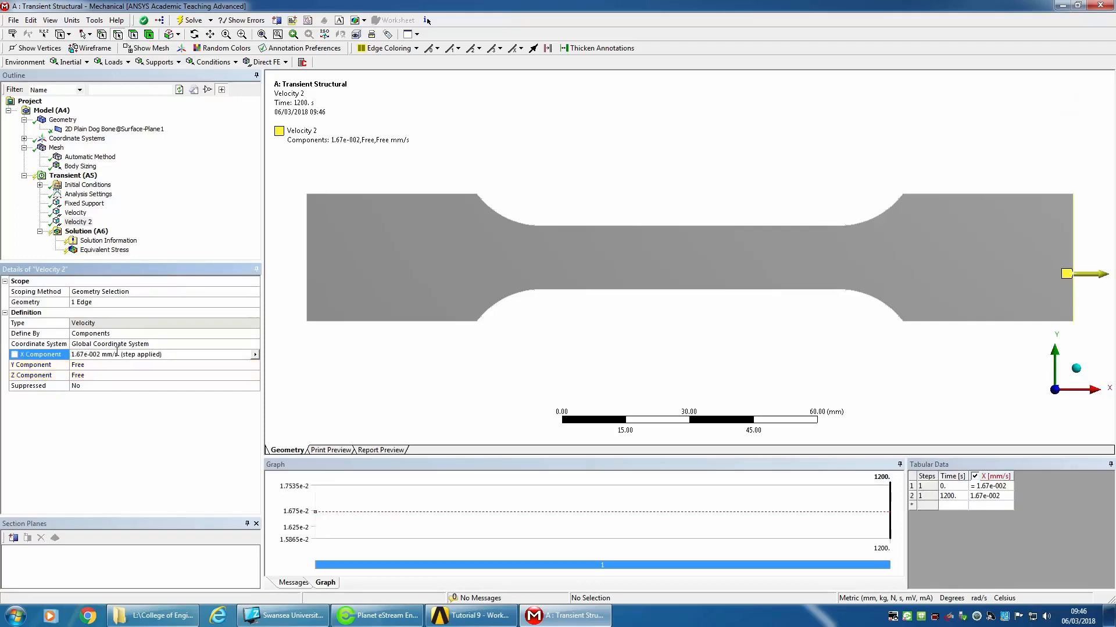
left_click(116, 365)
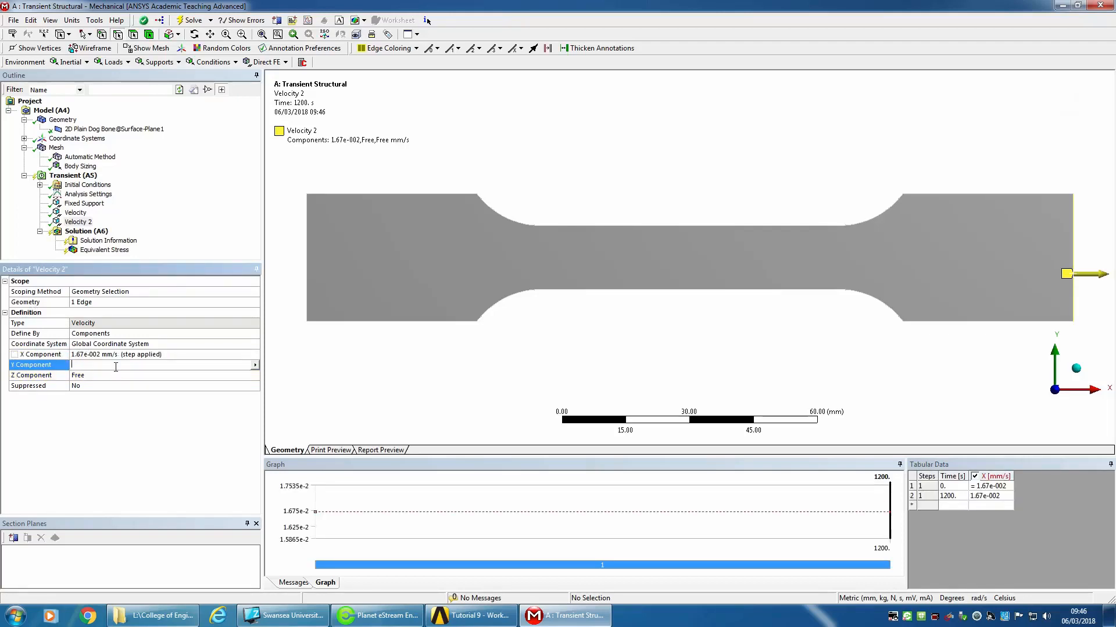
type("0")
key("Return")
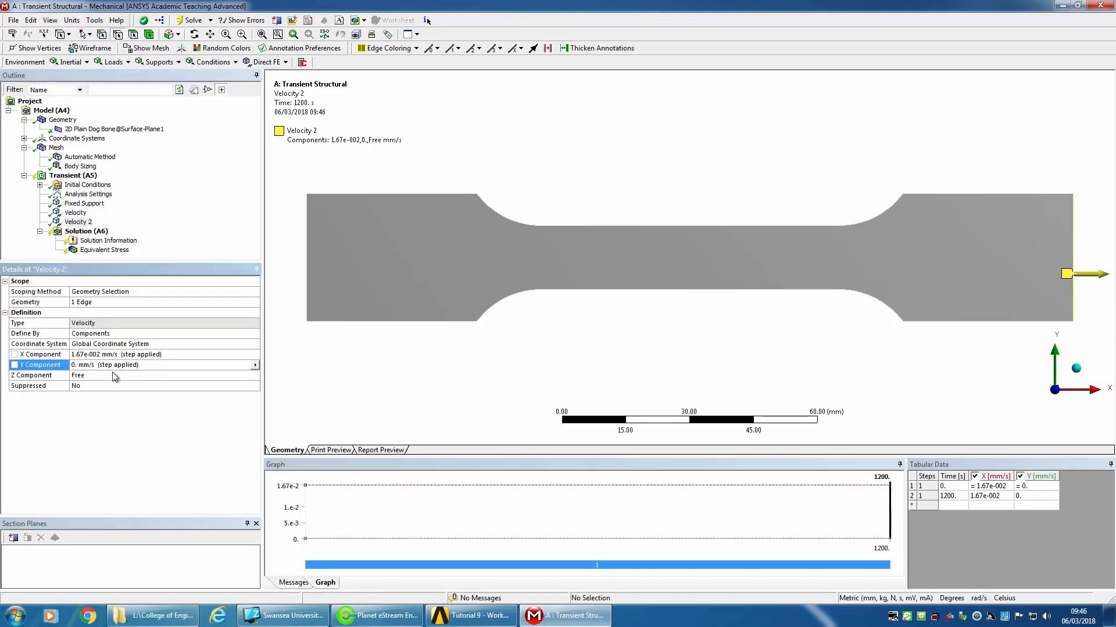
left_click(116, 376)
type("0")
key("Return")
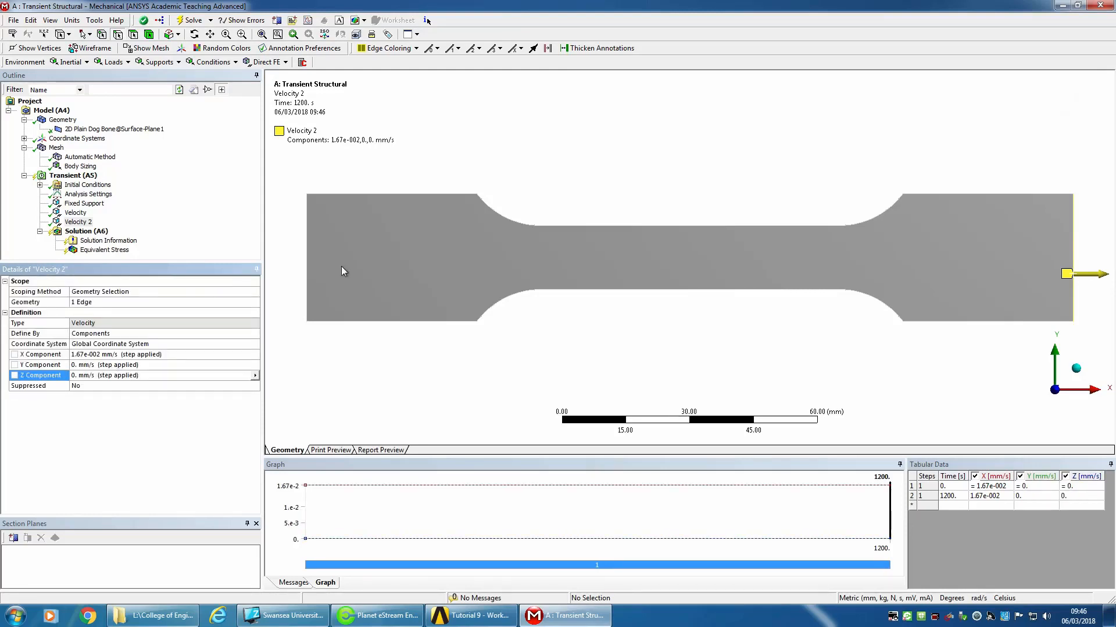
Compare the original Velocity load with the duplicate Velocity 2 and delete the duplicate from the Transient branch
left_click(75, 214)
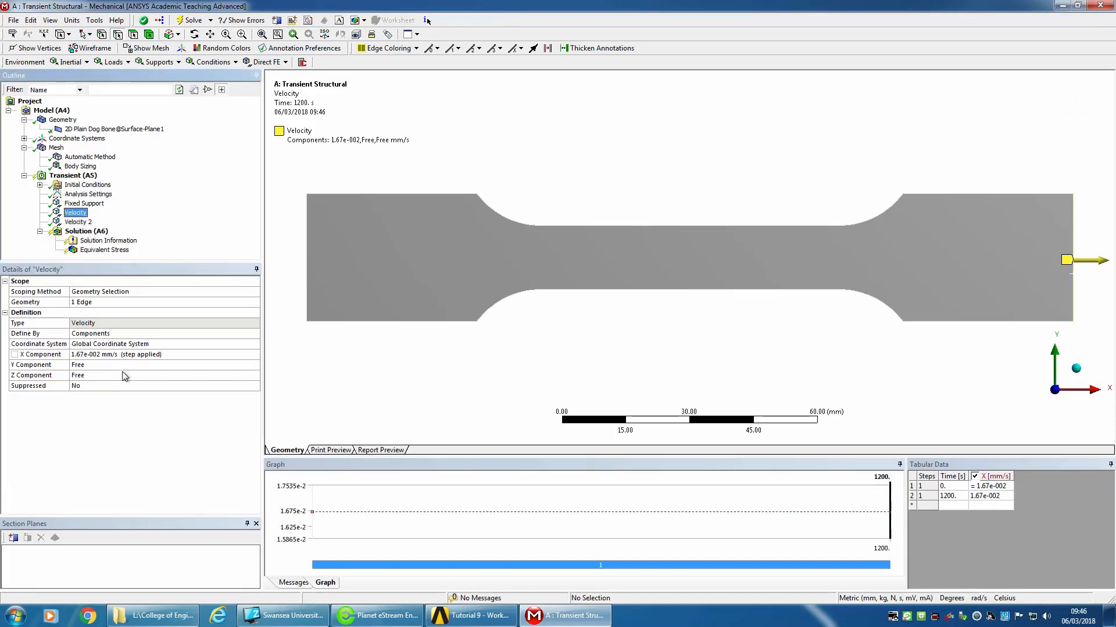
left_click(77, 222)
right_click(82, 227)
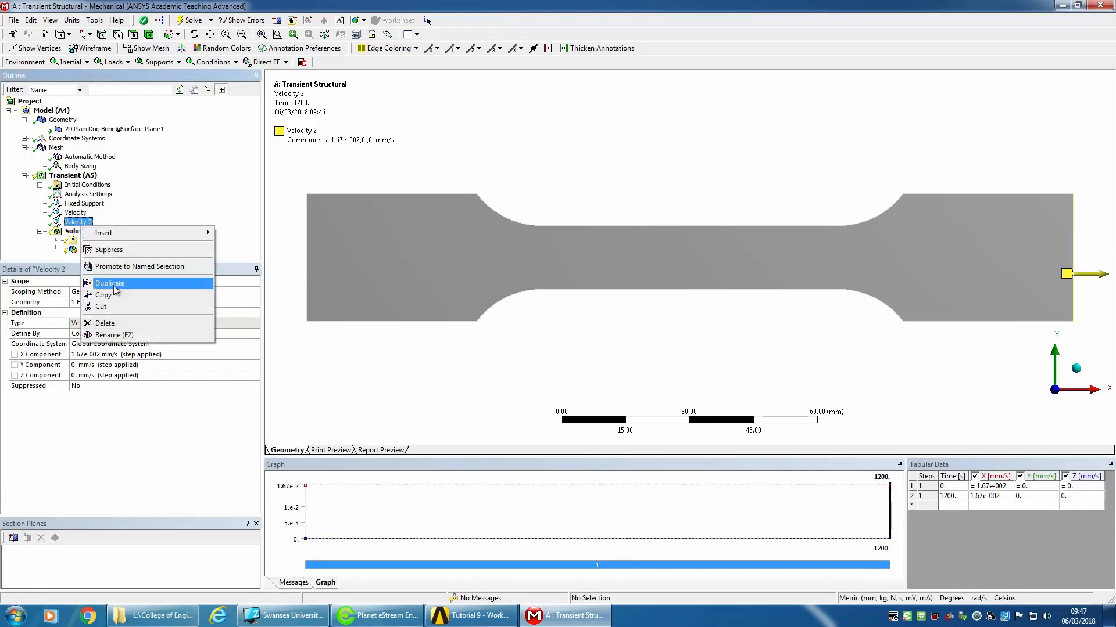
left_click(119, 323)
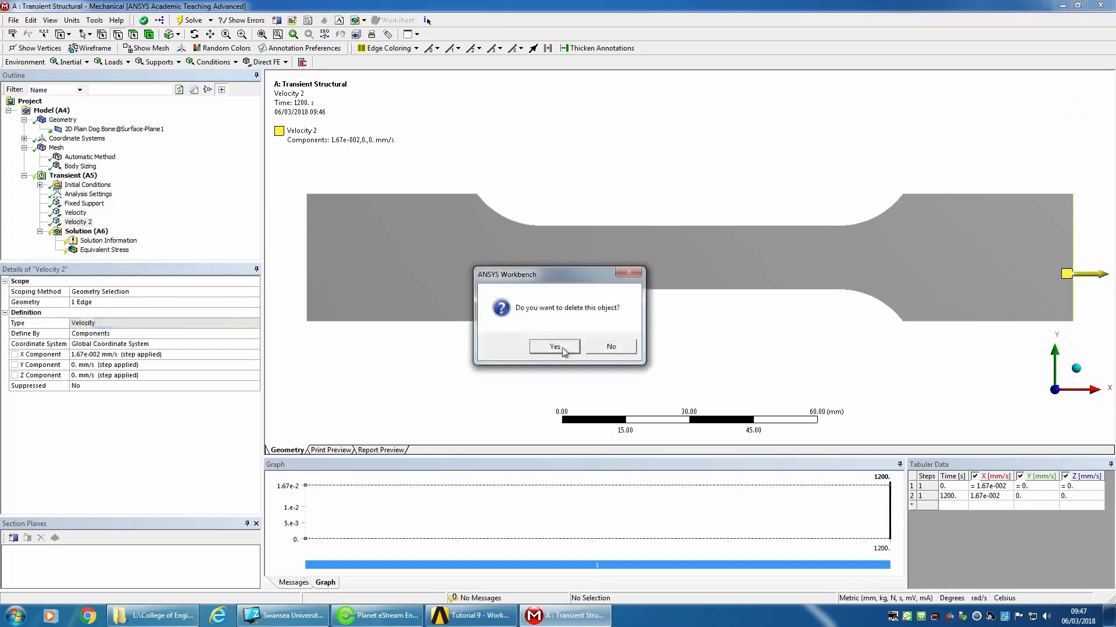
left_click(550, 349)
Set the Y and Z components of the original Velocity load to 0 mm/s
left_click(76, 213)
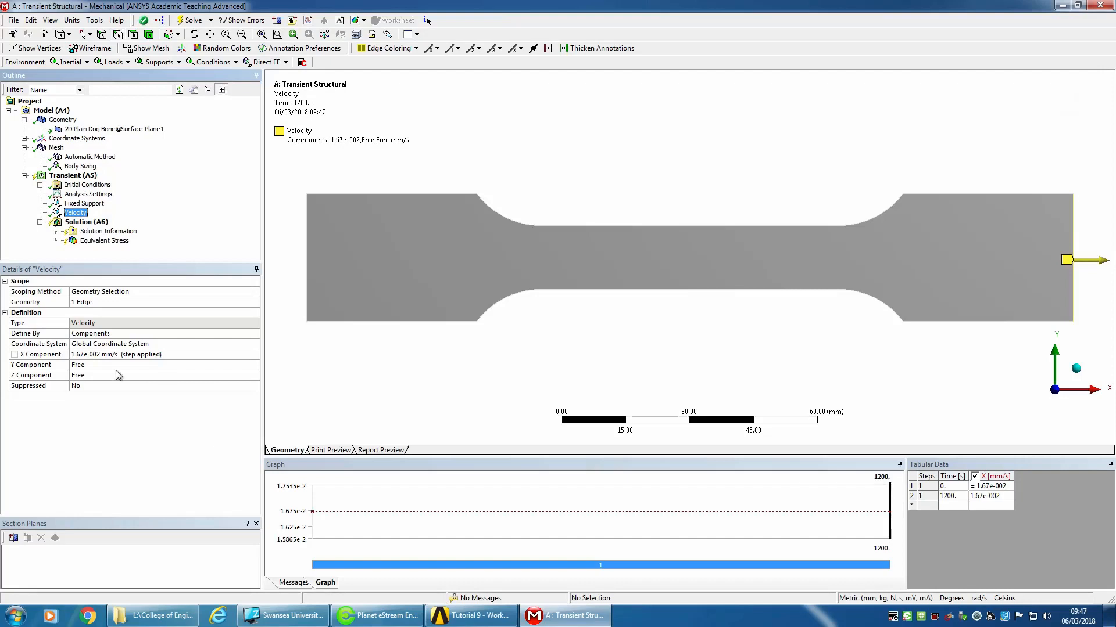
left_click(107, 365)
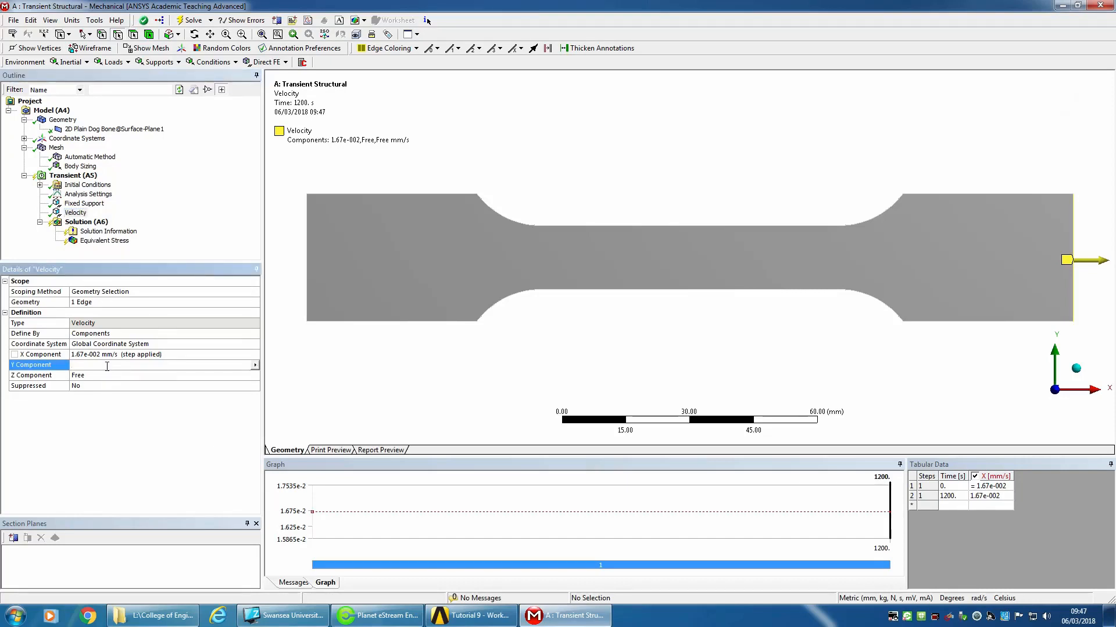
type("0")
key("Return")
left_click(99, 377)
type("0")
key("Return")
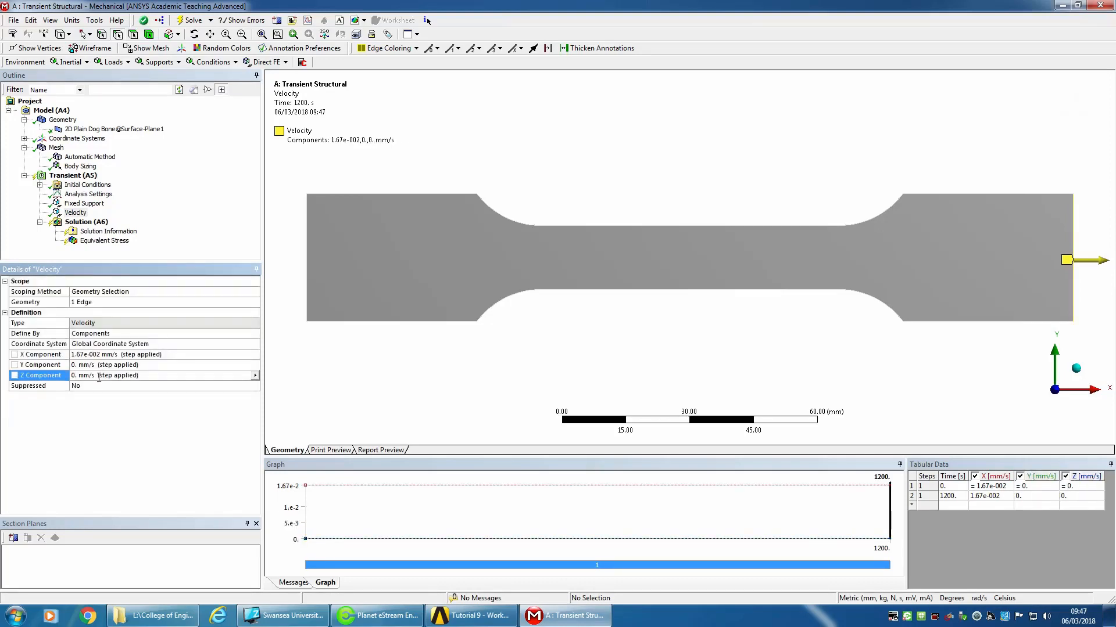
Review the step end time and initial time step in the transient Analysis Settings
left_click(88, 195)
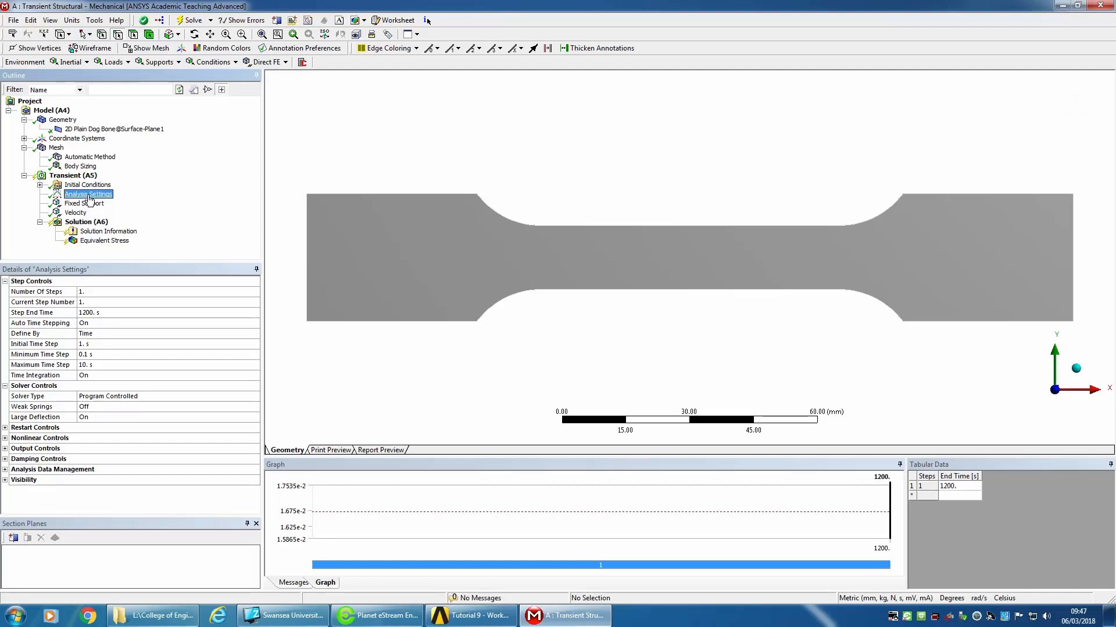
left_click(119, 314)
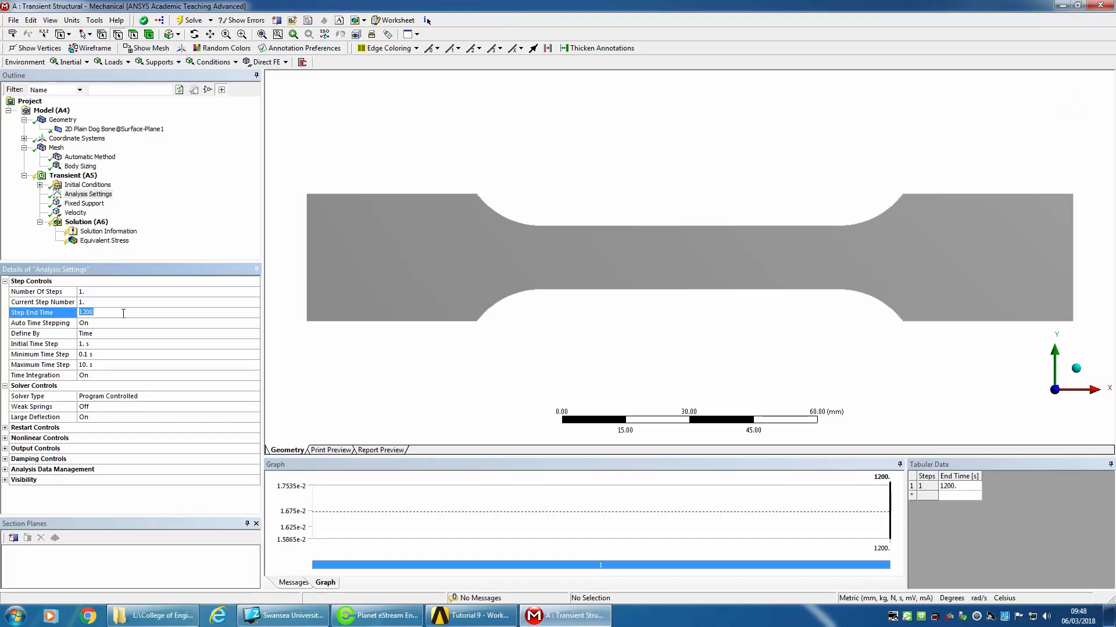
left_click(155, 346)
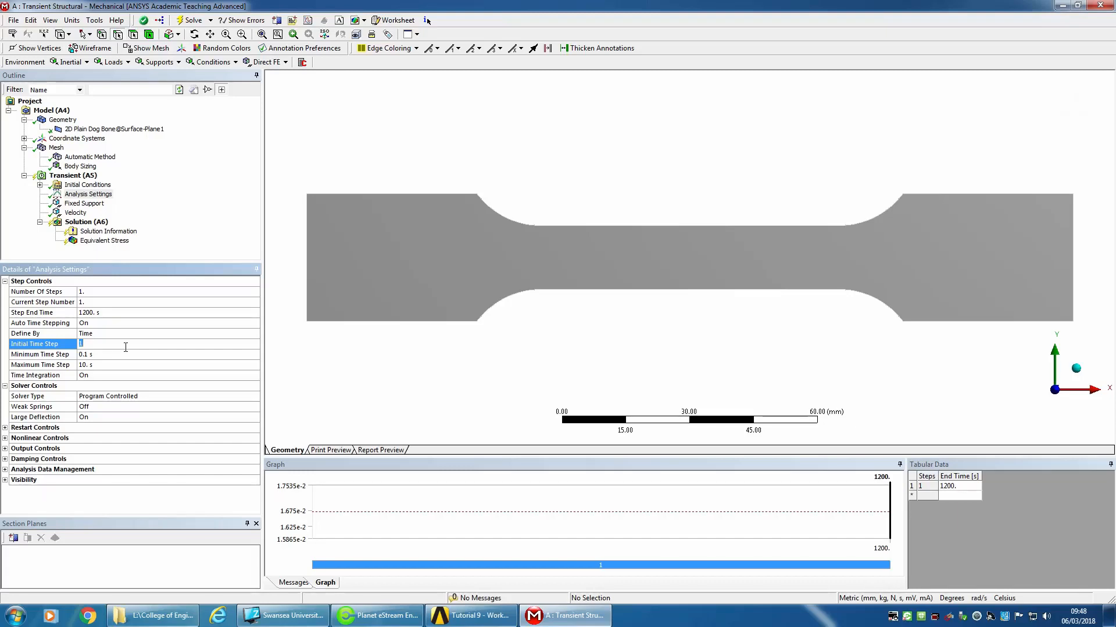
right_click(104, 232)
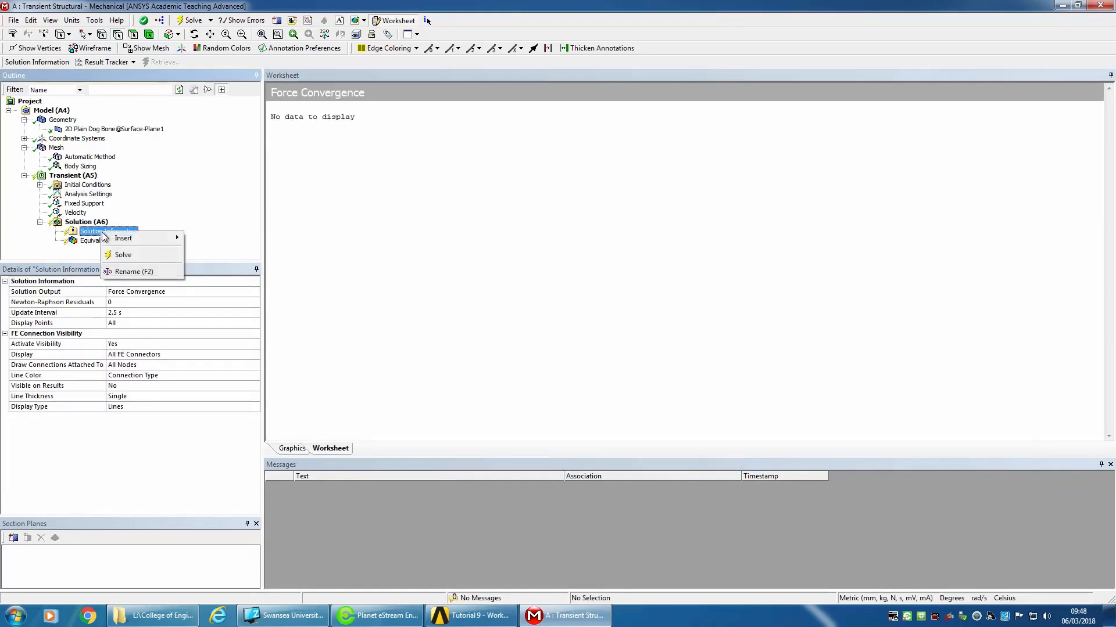
left_click(88, 195)
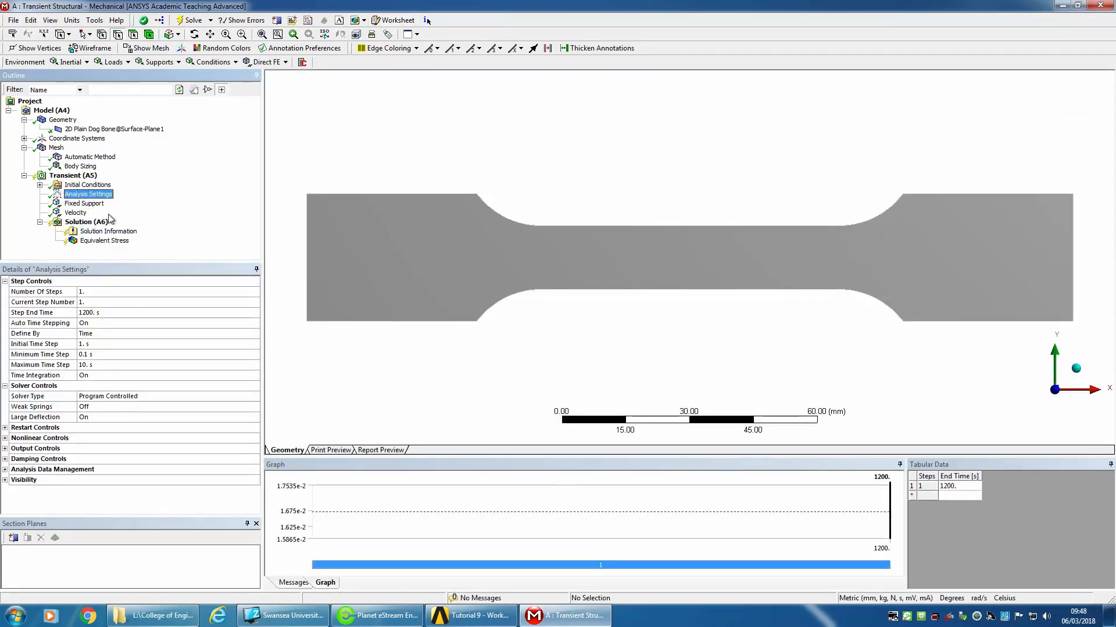
Solve the transient structural analysis from Solution Information so that its force convergence is plotted
left_click(100, 232)
right_click(100, 232)
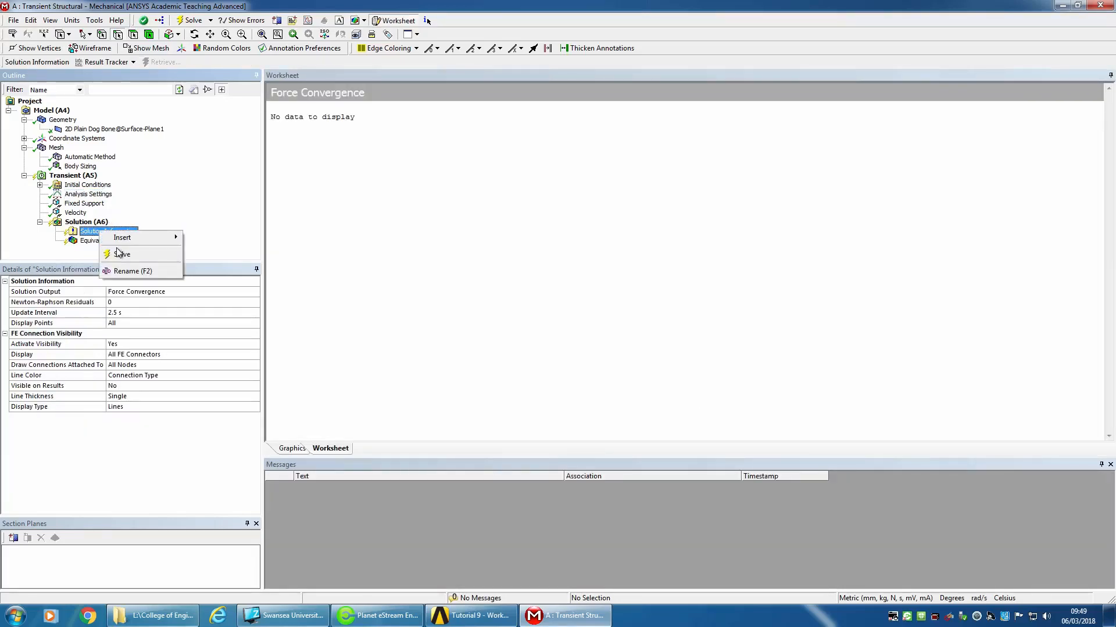
left_click(126, 254)
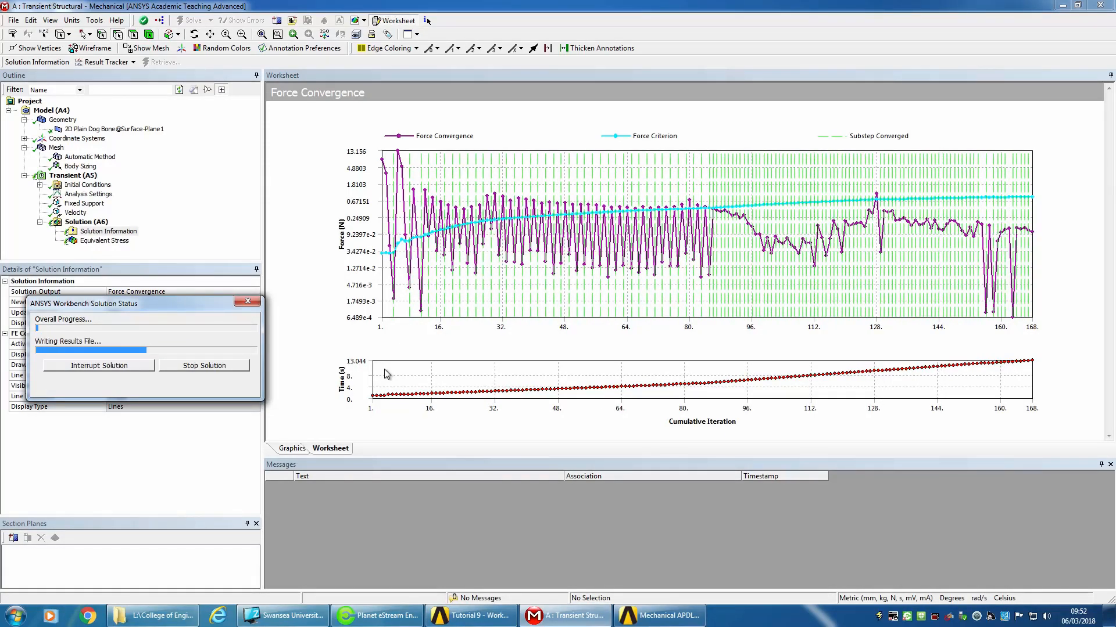
Review the specimen's mesh and the force convergence plot while the solution is running
left_click(56, 148)
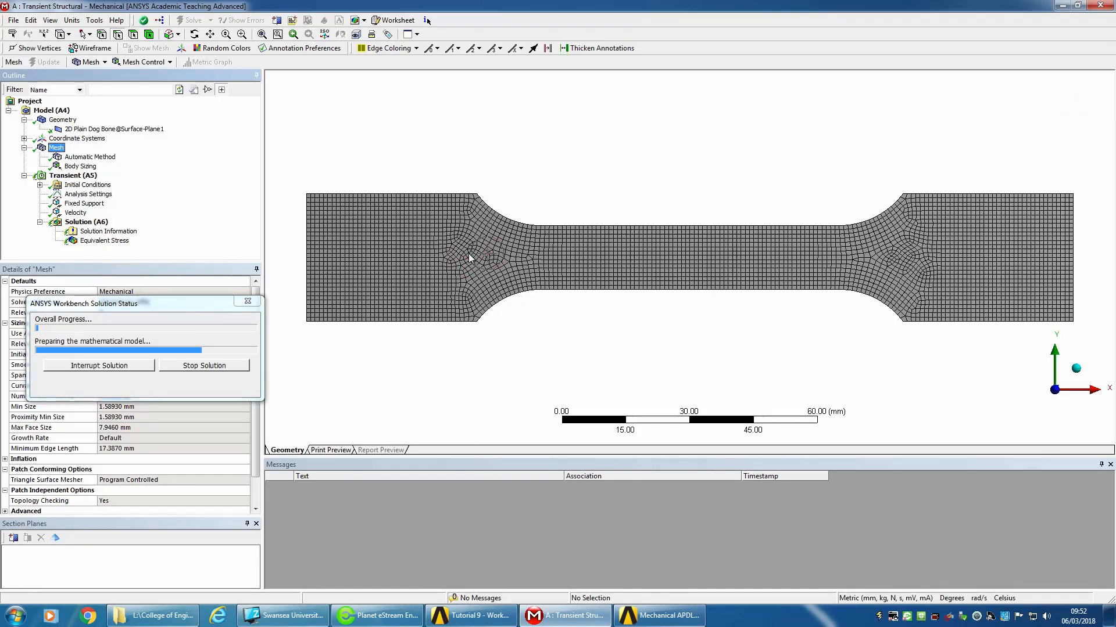
left_click(130, 232)
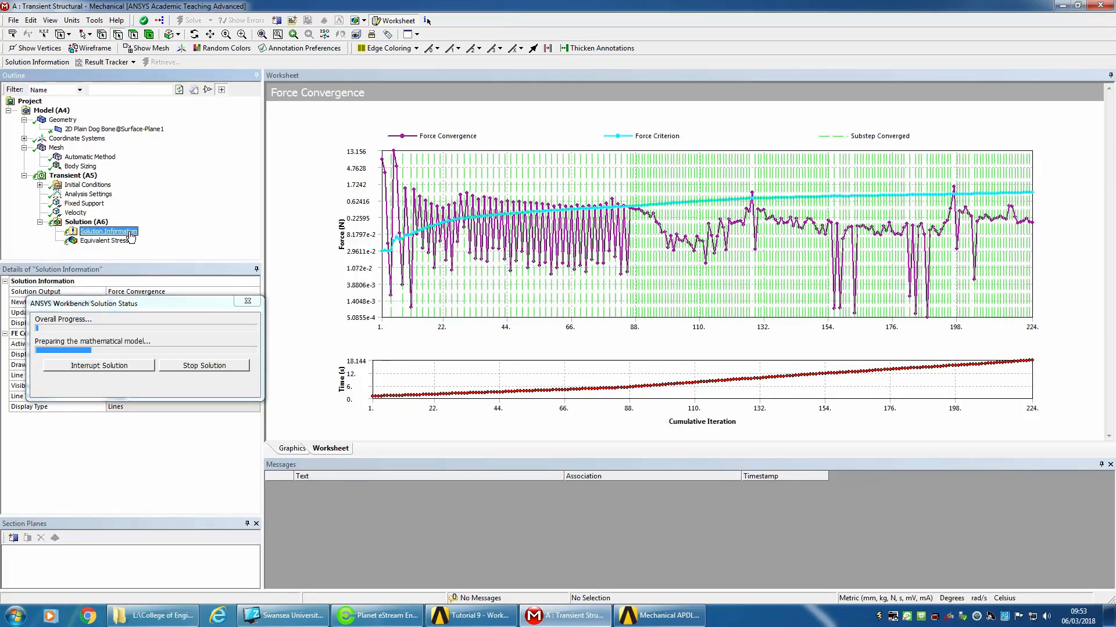
left_click(379, 617)
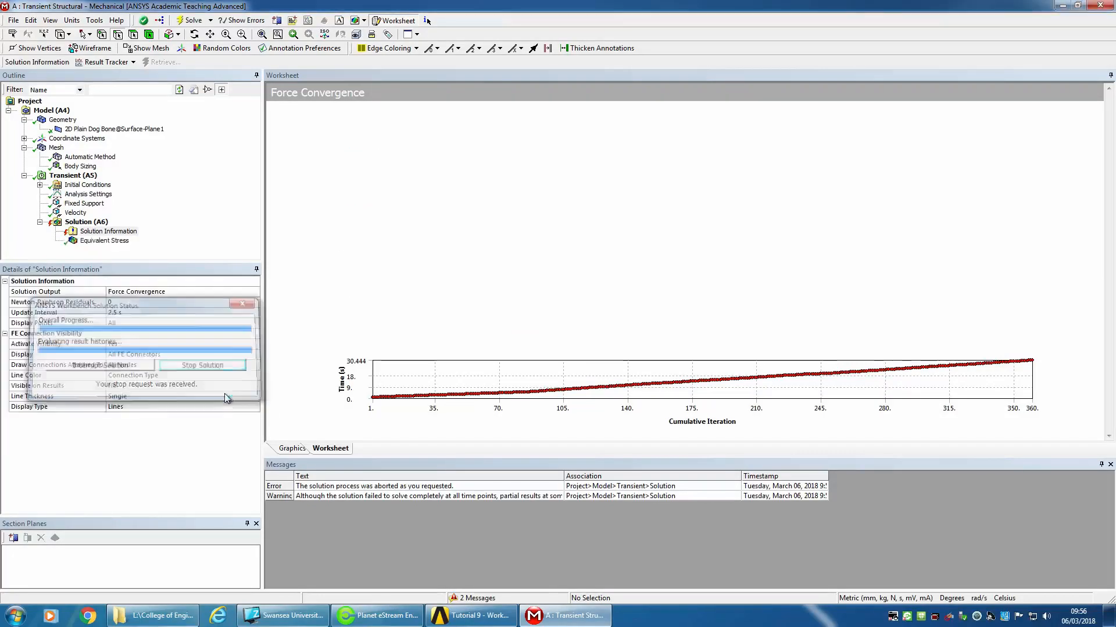
Display the Equivalent Stress result and examine the stress distribution over the whole stretched specimen and along its gauge section
left_click(108, 241)
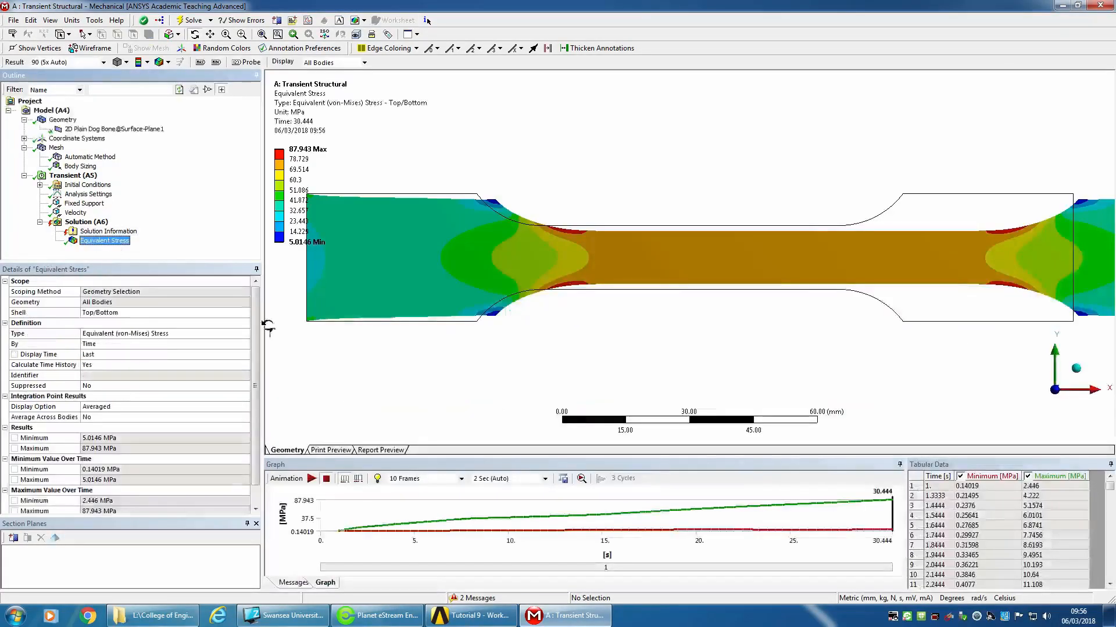
left_click(261, 34)
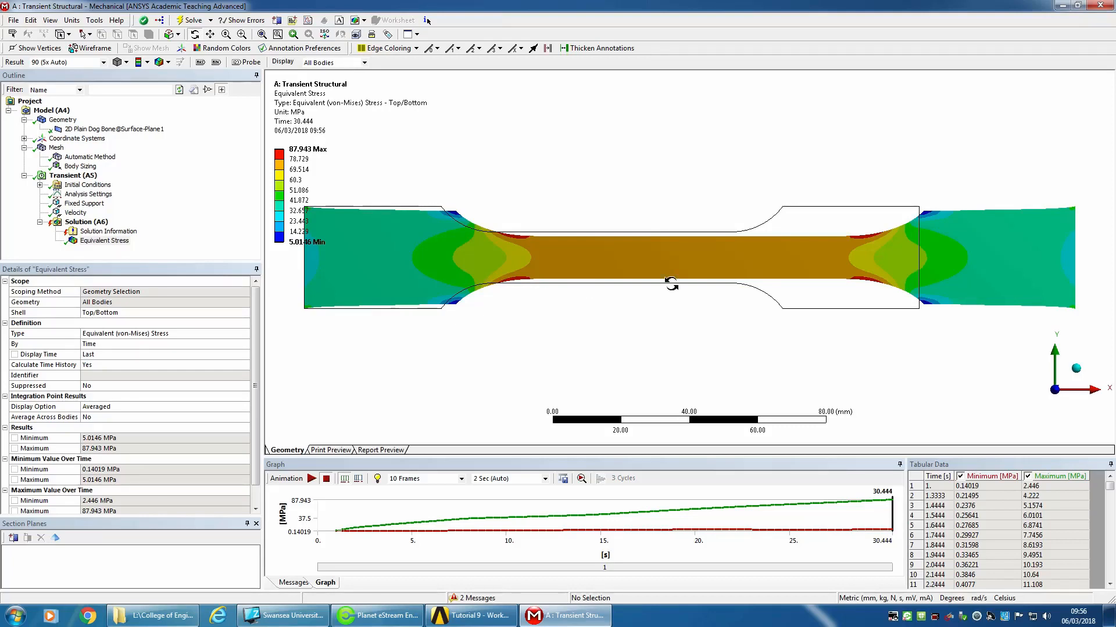
scroll(671, 283, "down", 1)
scroll(673, 285, "down", 1)
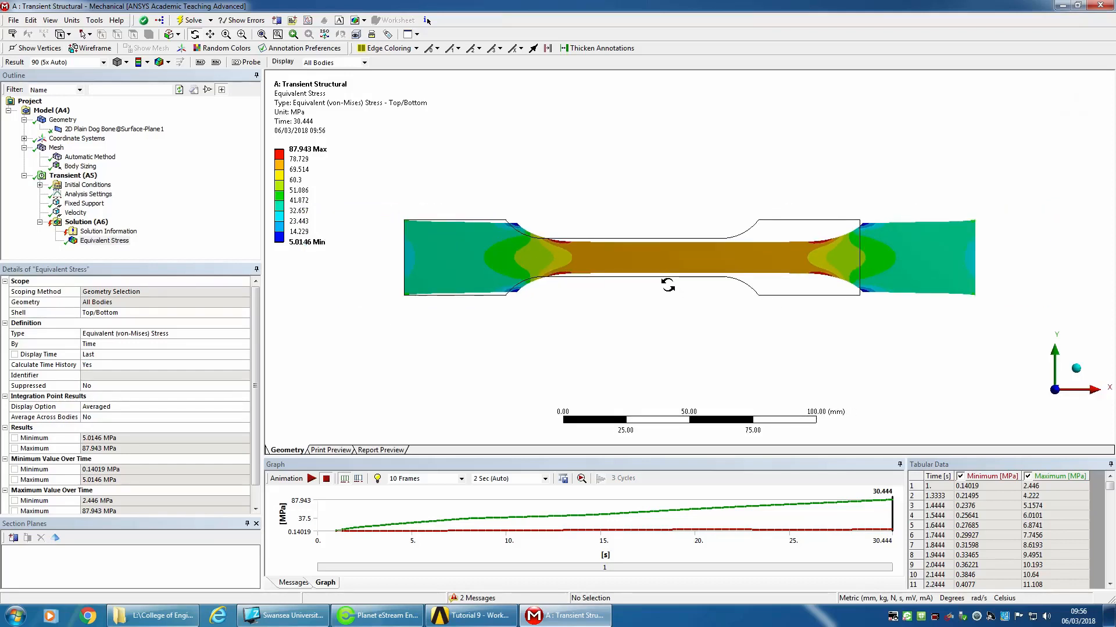
scroll(767, 308, "up", 5)
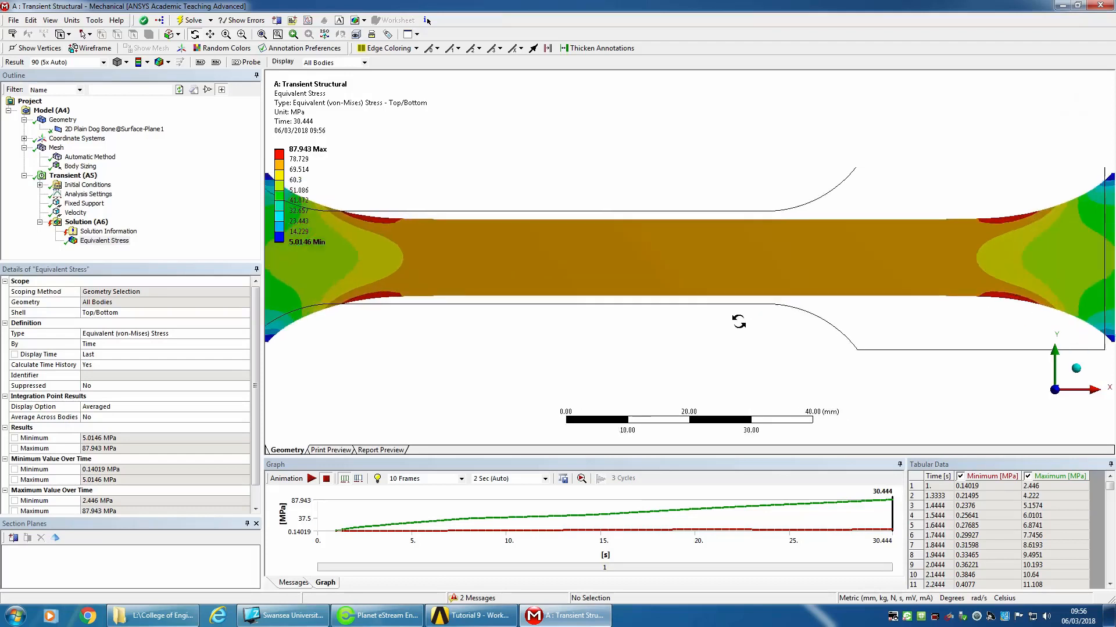
scroll(738, 322, "down", 4)
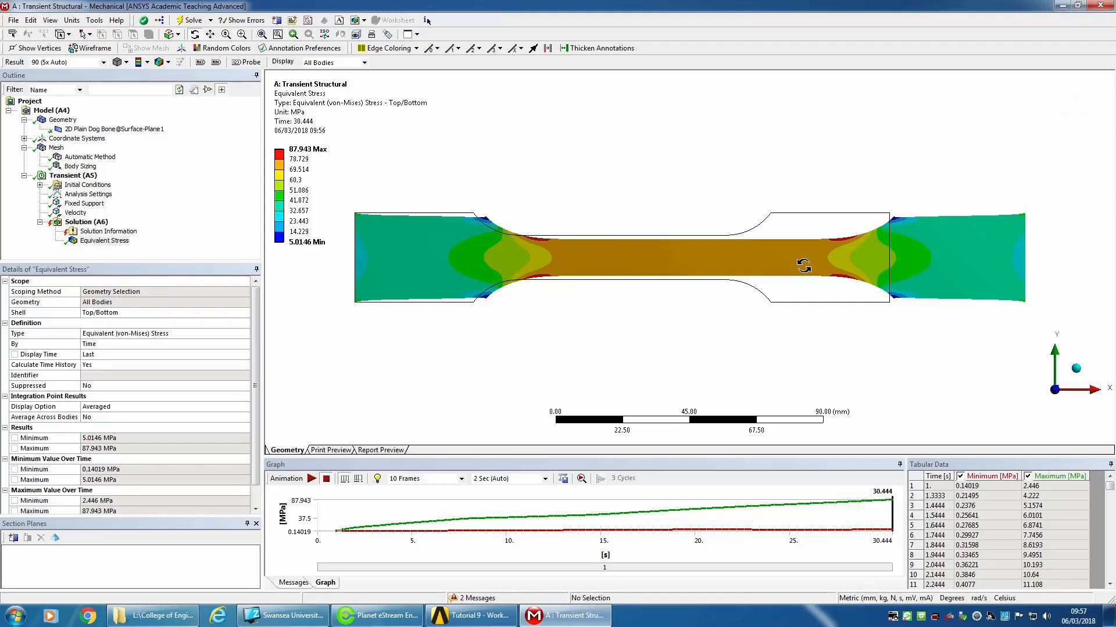
Add a second Equivalent (von-Mises) stress result to the transient solution
left_click(86, 222)
right_click(86, 223)
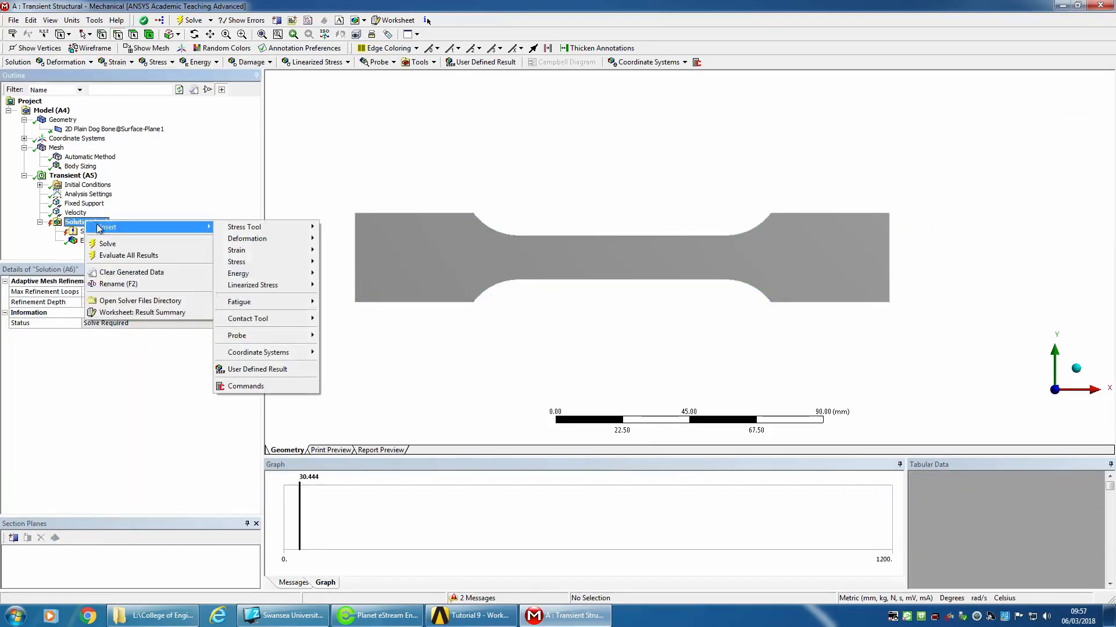
left_click(77, 241)
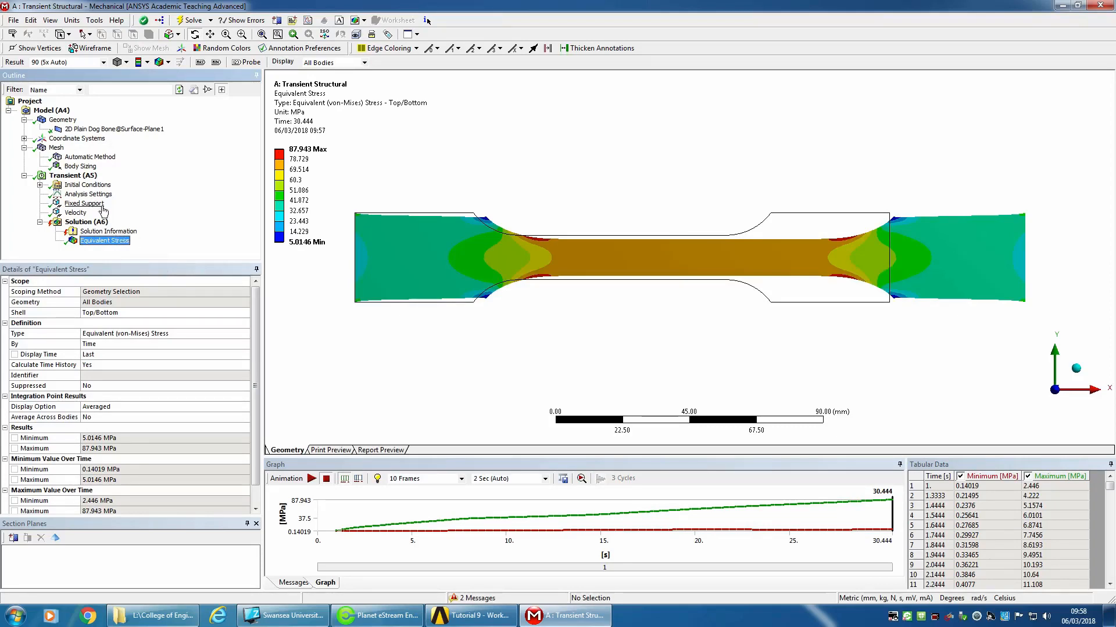
left_click(94, 223)
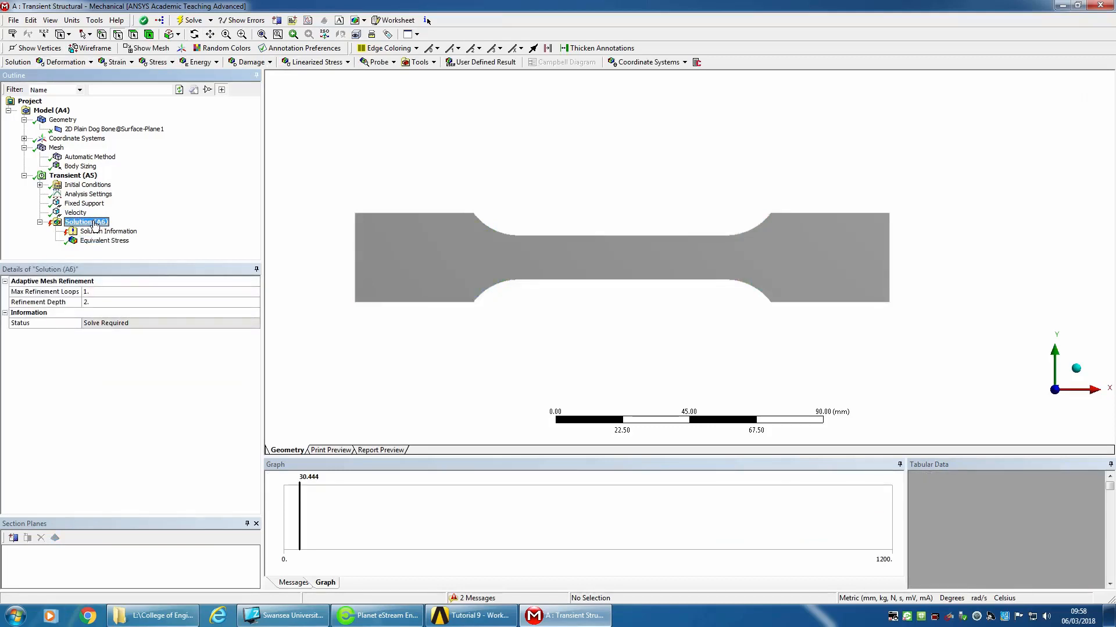
right_click(95, 226)
mouse_move(121, 233)
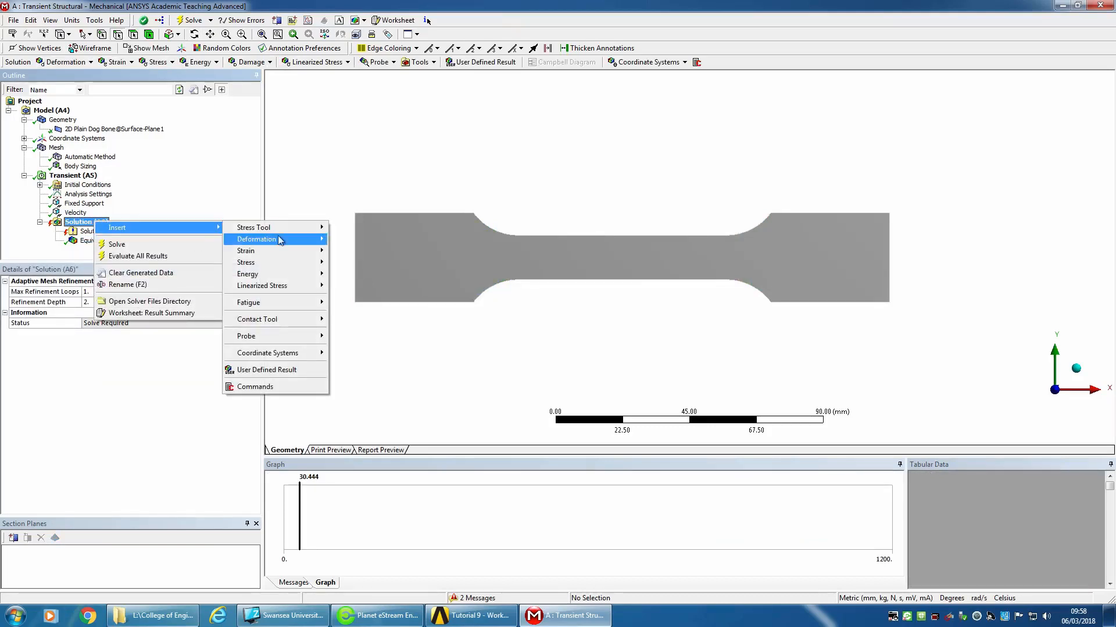
mouse_move(298, 232)
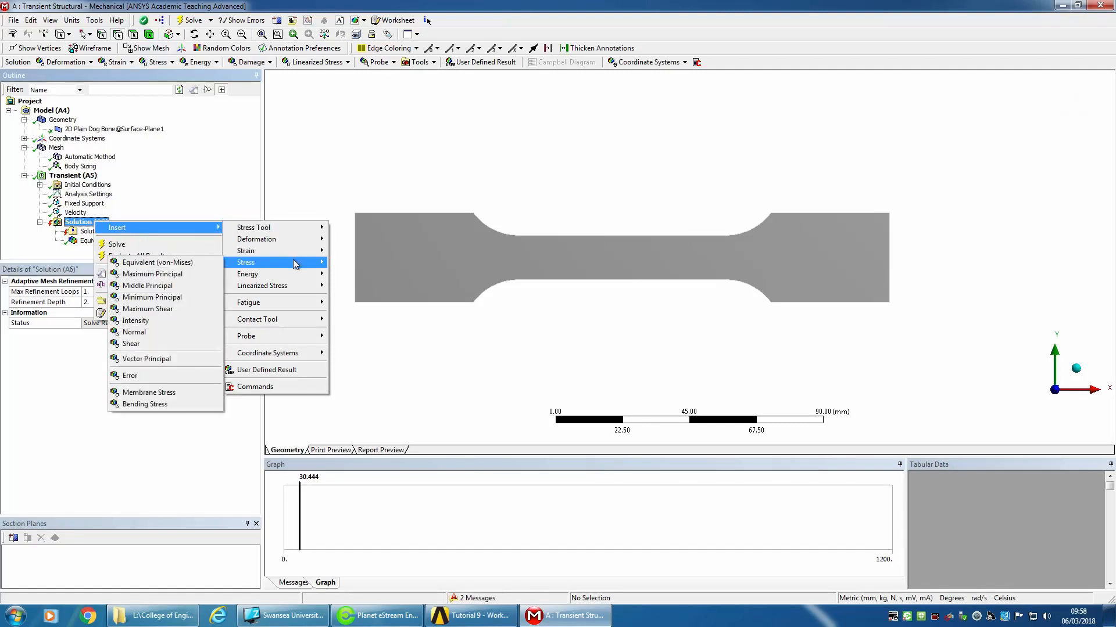
mouse_move(289, 279)
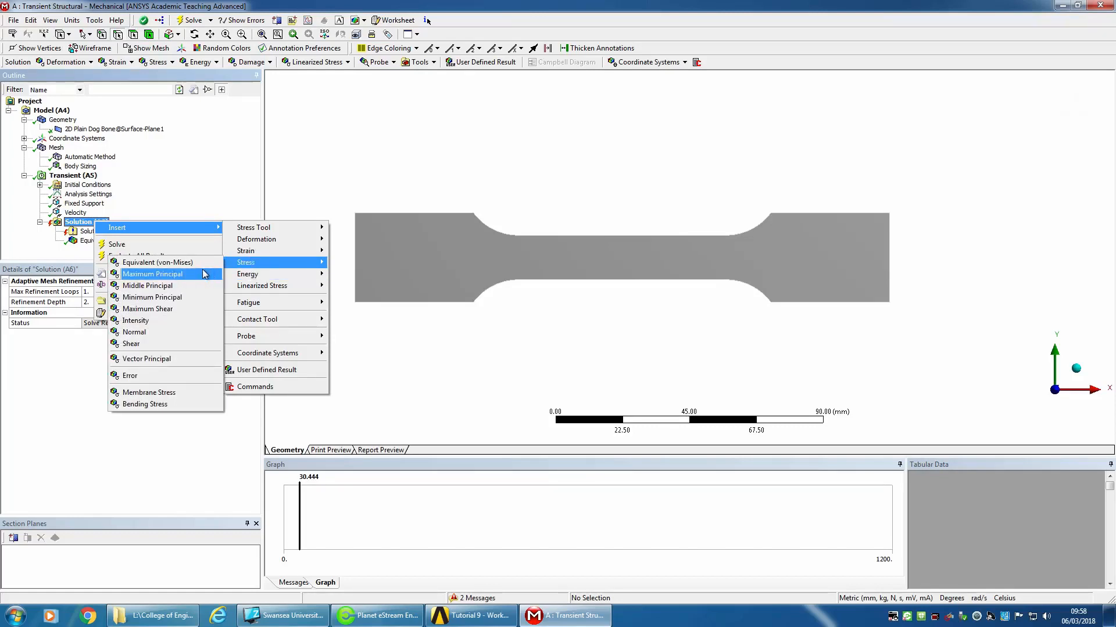
left_click(196, 262)
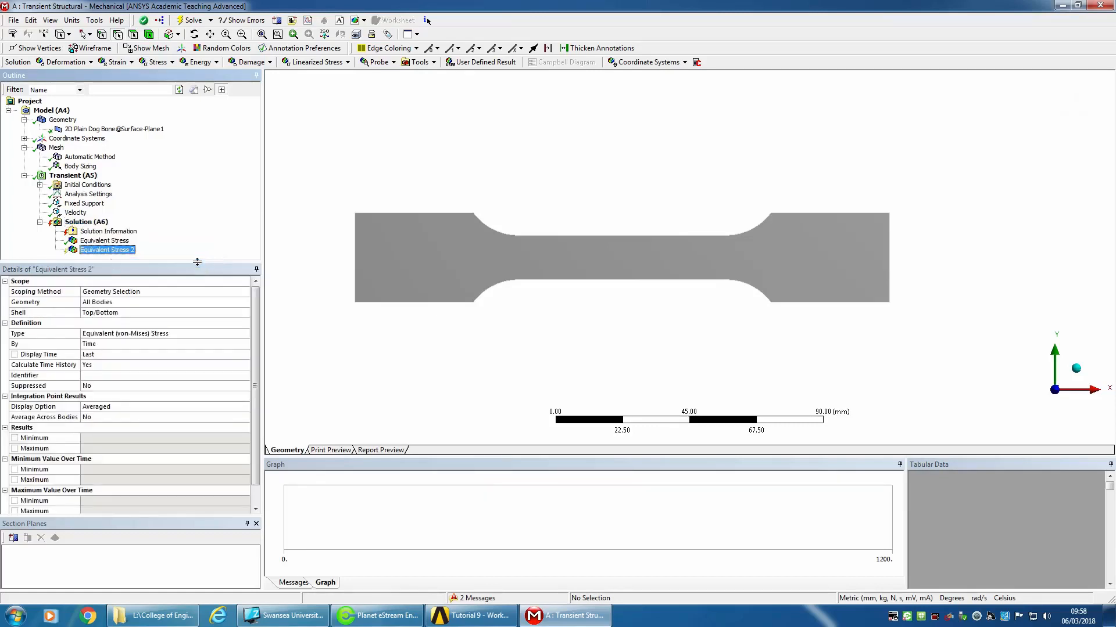
Evaluate all results, display the newly added equivalent stress plot and check the available undeformed-edge display options
right_click(99, 254)
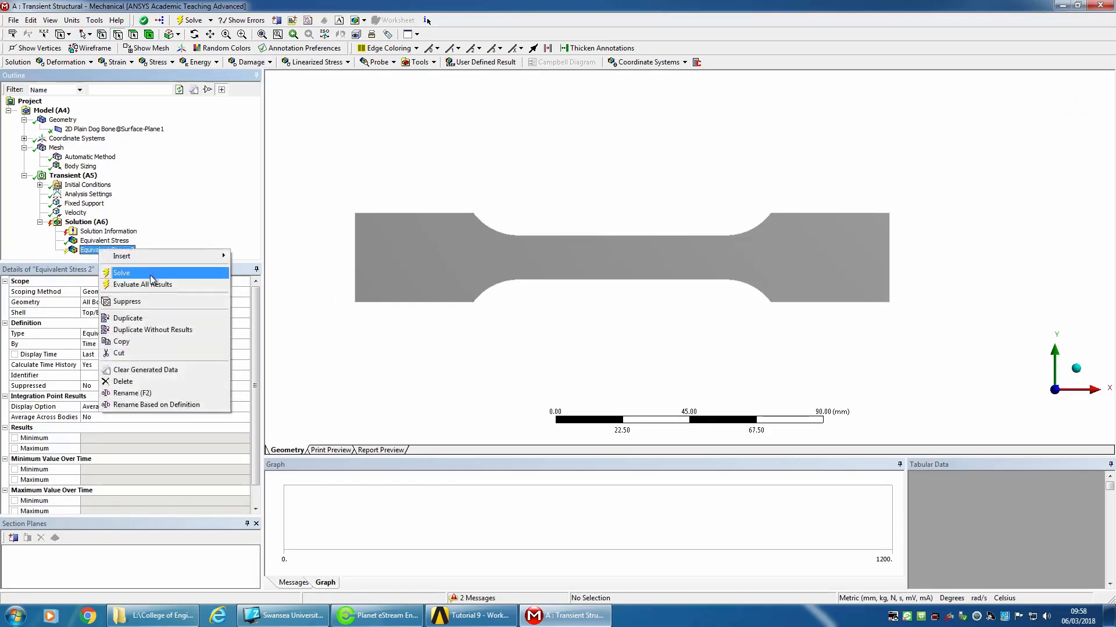
left_click(151, 285)
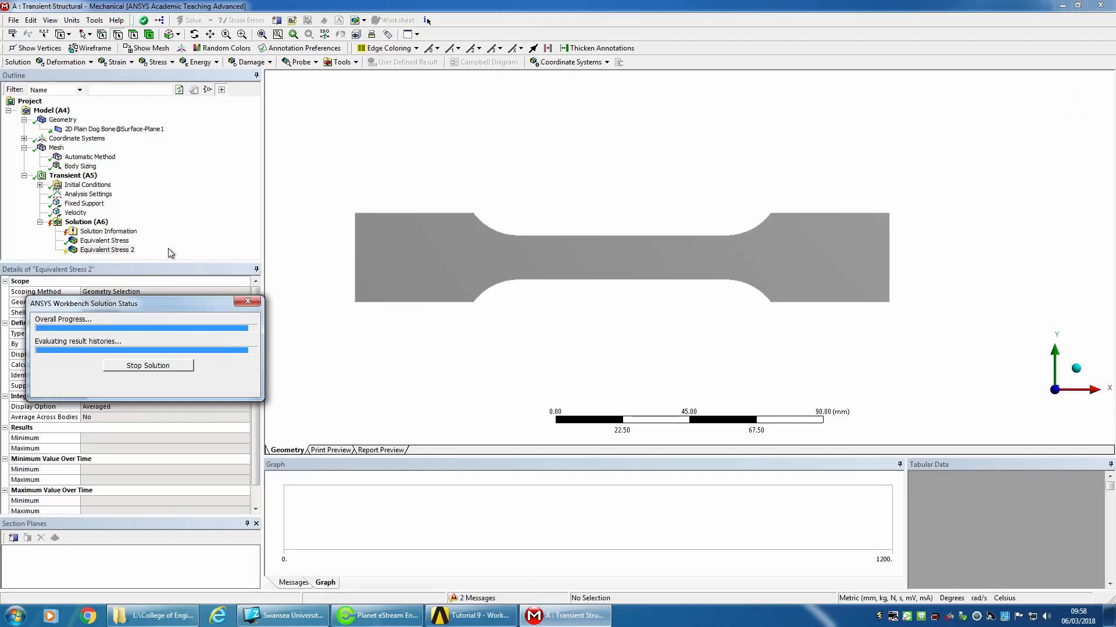
left_click(109, 251)
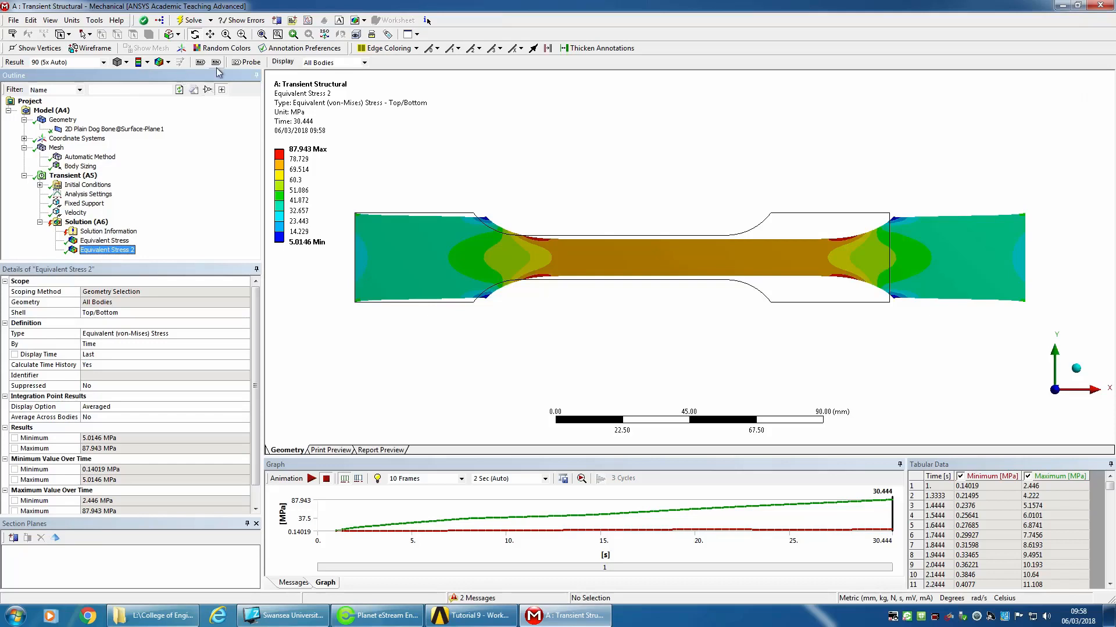
left_click(168, 63)
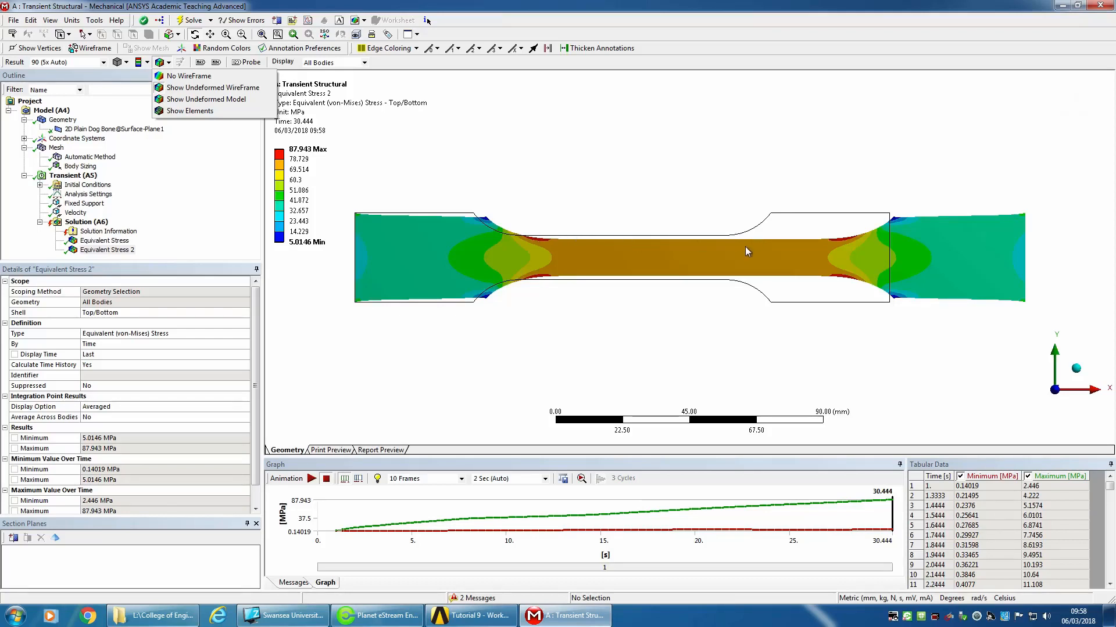
left_click(598, 195)
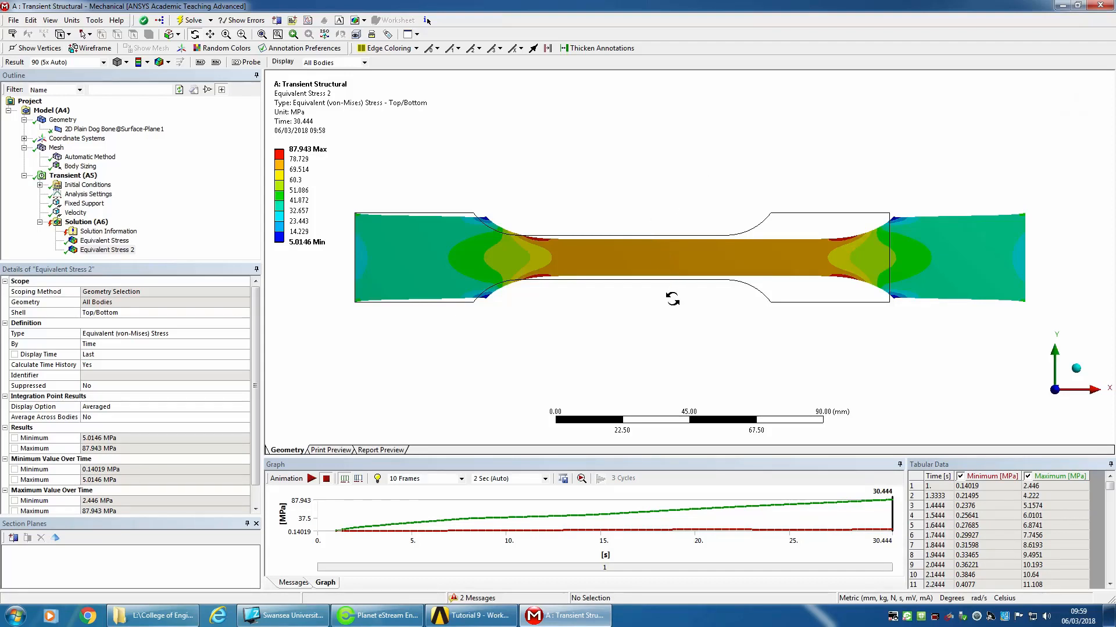
right_click(100, 224)
mouse_move(192, 231)
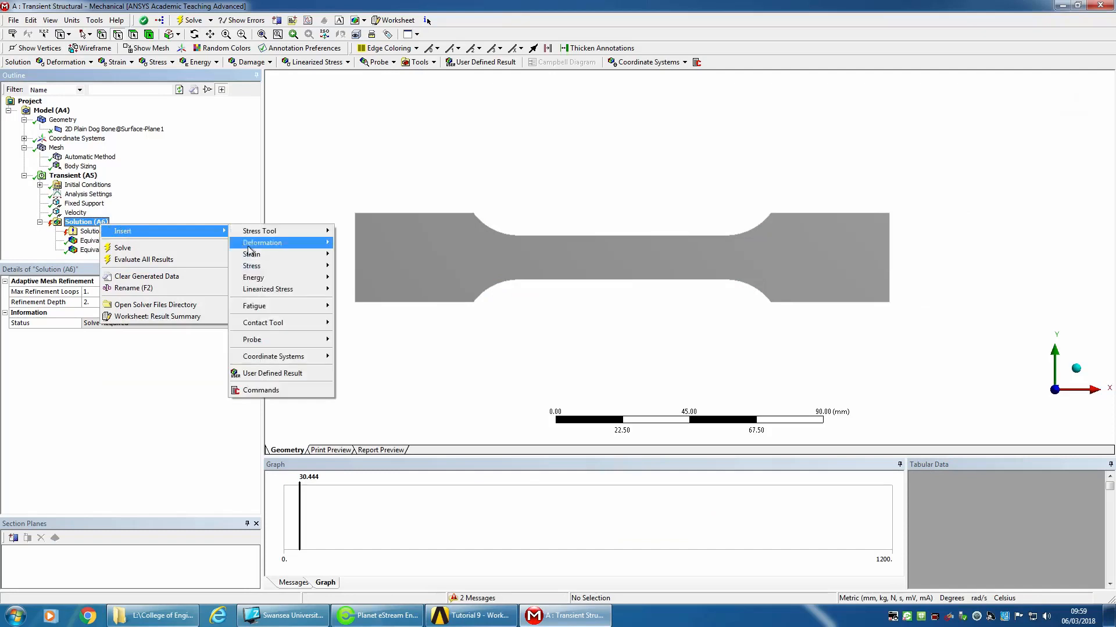
mouse_move(279, 243)
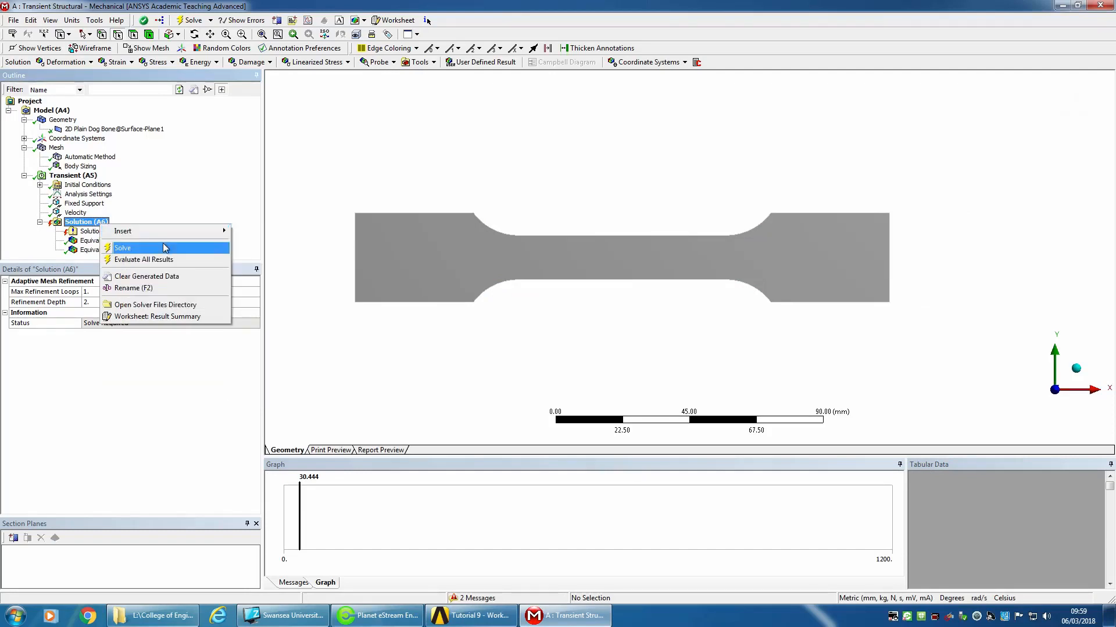
left_click(162, 244)
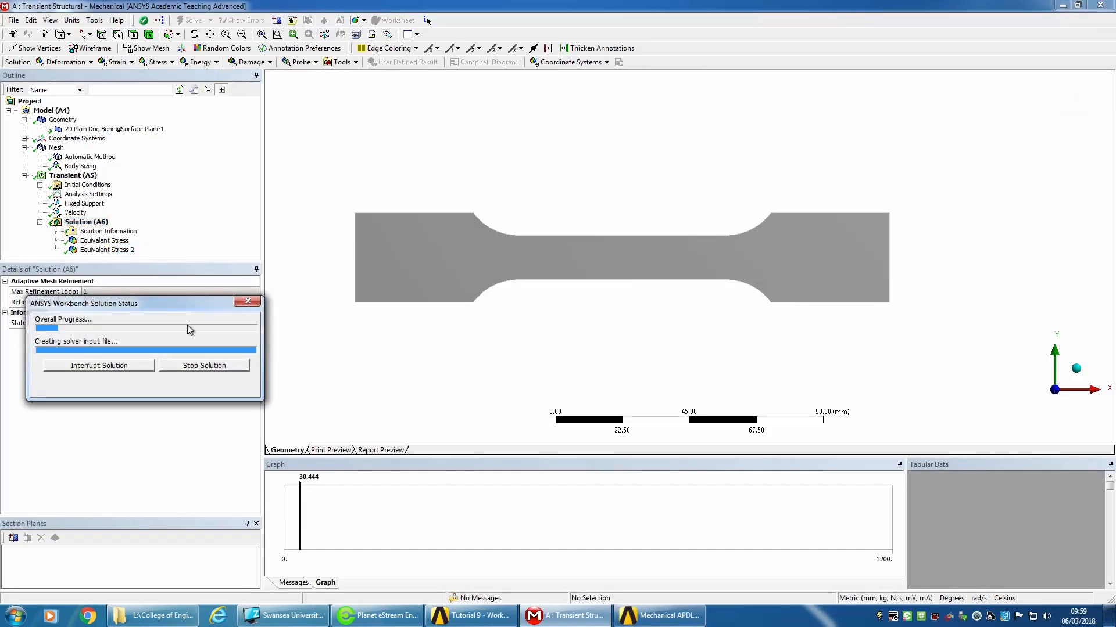
left_click(194, 366)
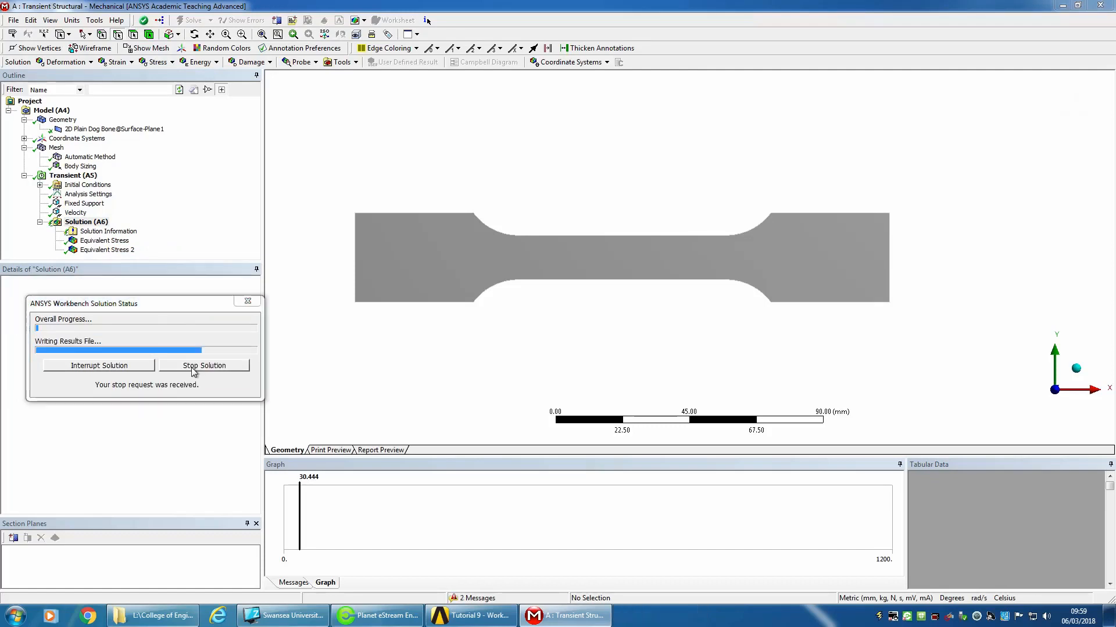
left_click(103, 241)
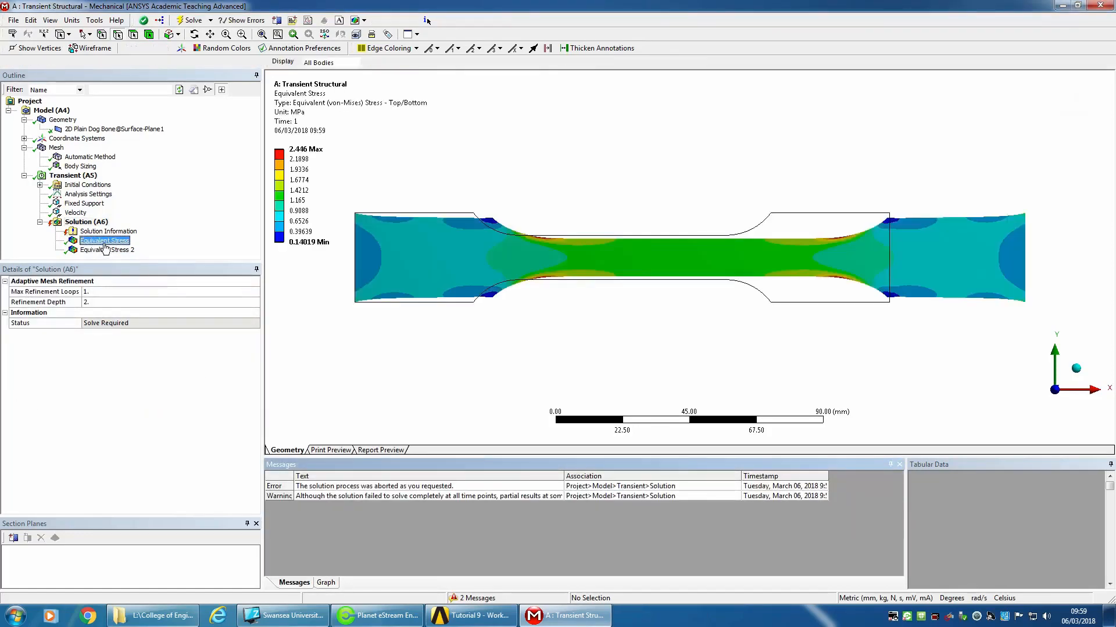
Add a Total Deformation result to the solution and evaluate it so that its contours are plotted on the specimen
right_click(97, 224)
mouse_move(134, 230)
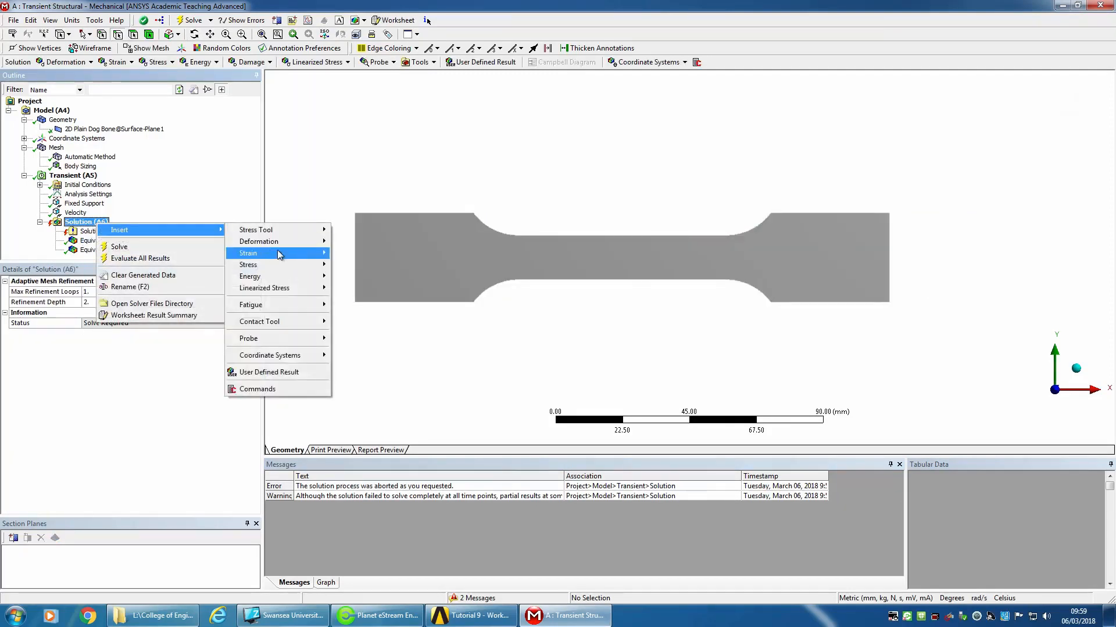
mouse_move(284, 248)
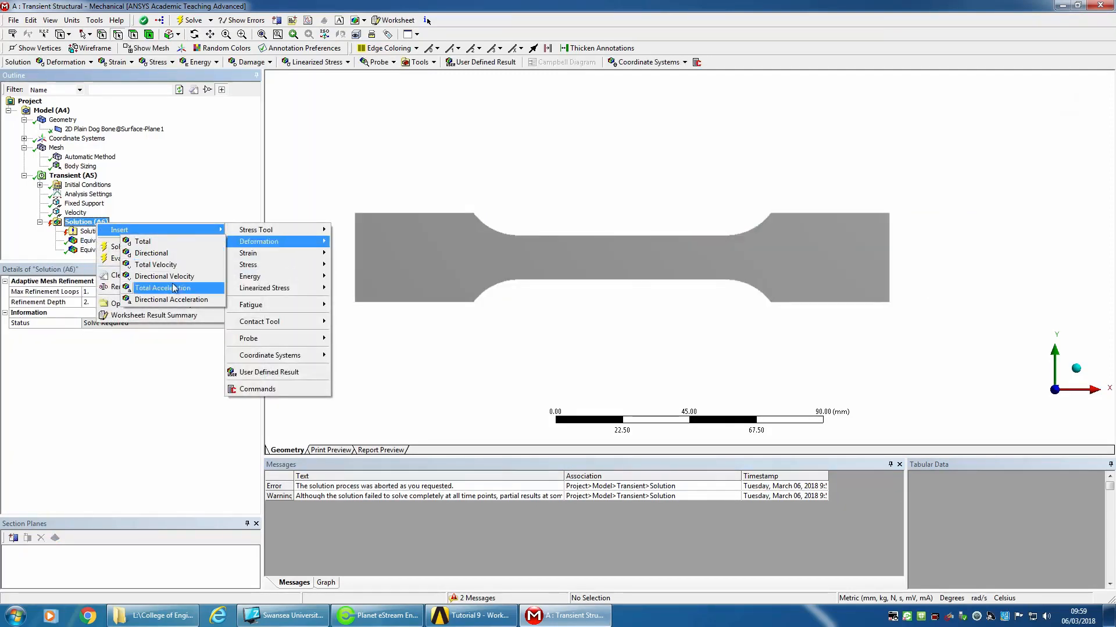
left_click(143, 241)
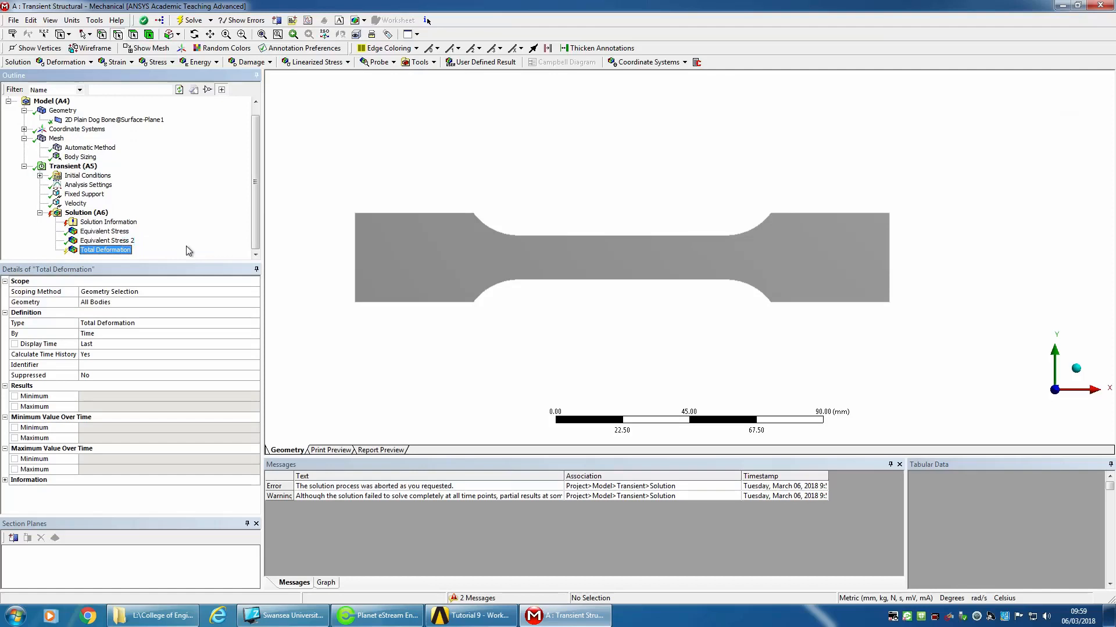
right_click(116, 253)
left_click(139, 288)
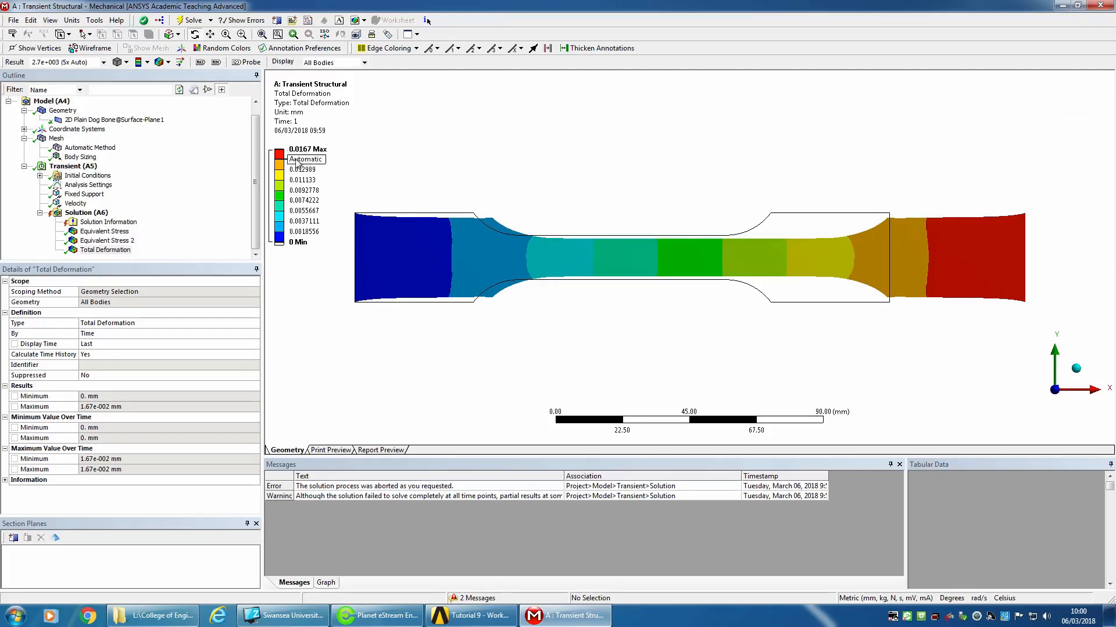
Add an Equivalent Plastic Strain result to the solution and evaluate it so that its contours are plotted
right_click(101, 213)
mouse_move(114, 218)
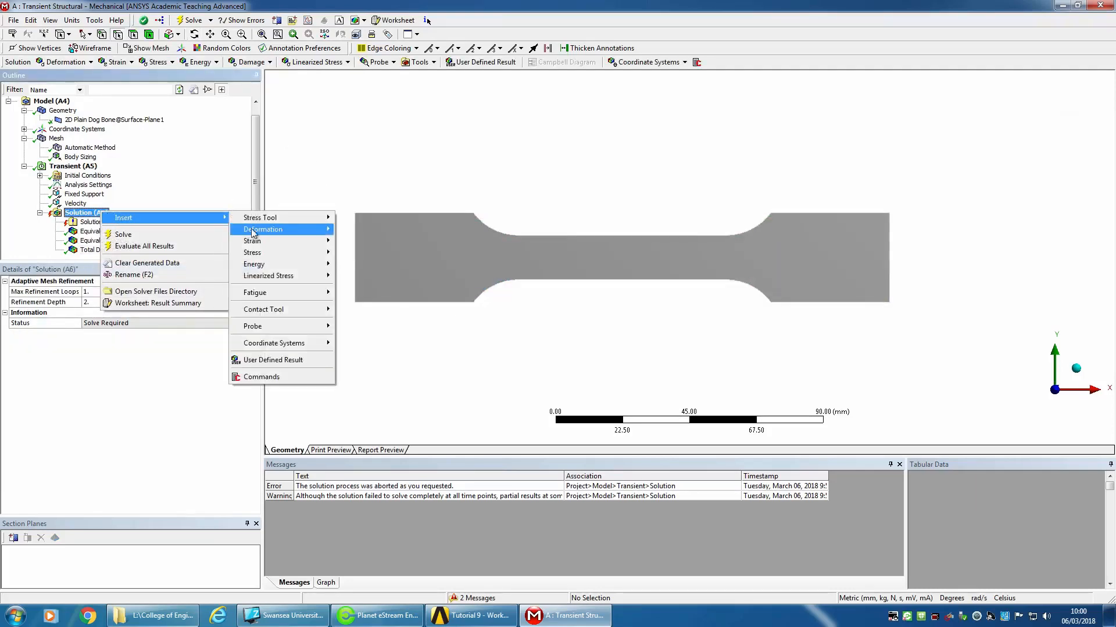
mouse_move(300, 241)
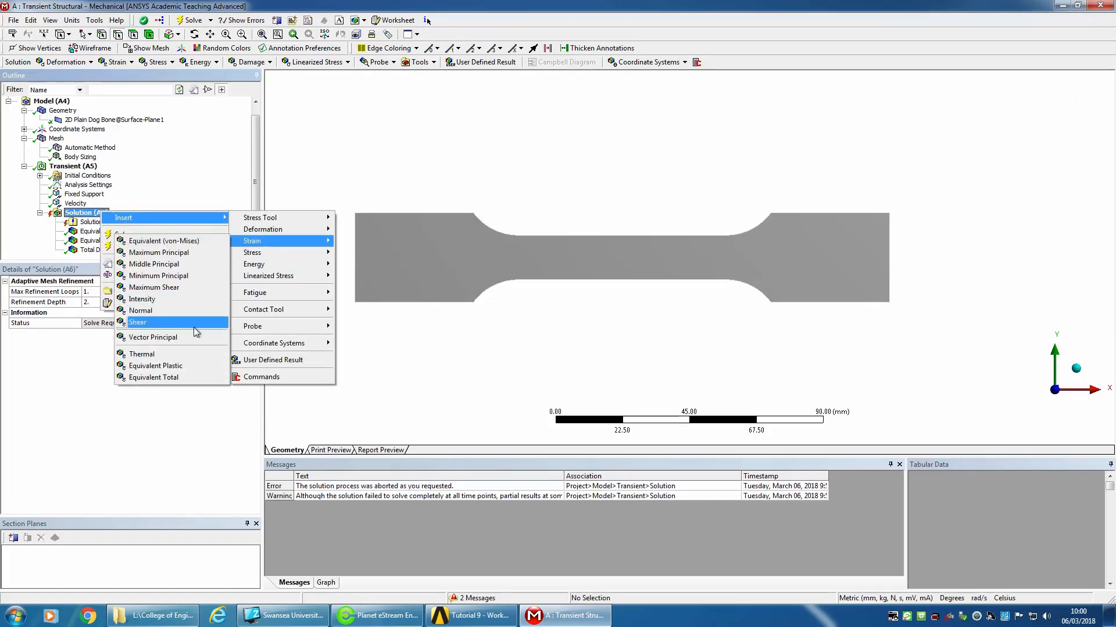
left_click(190, 369)
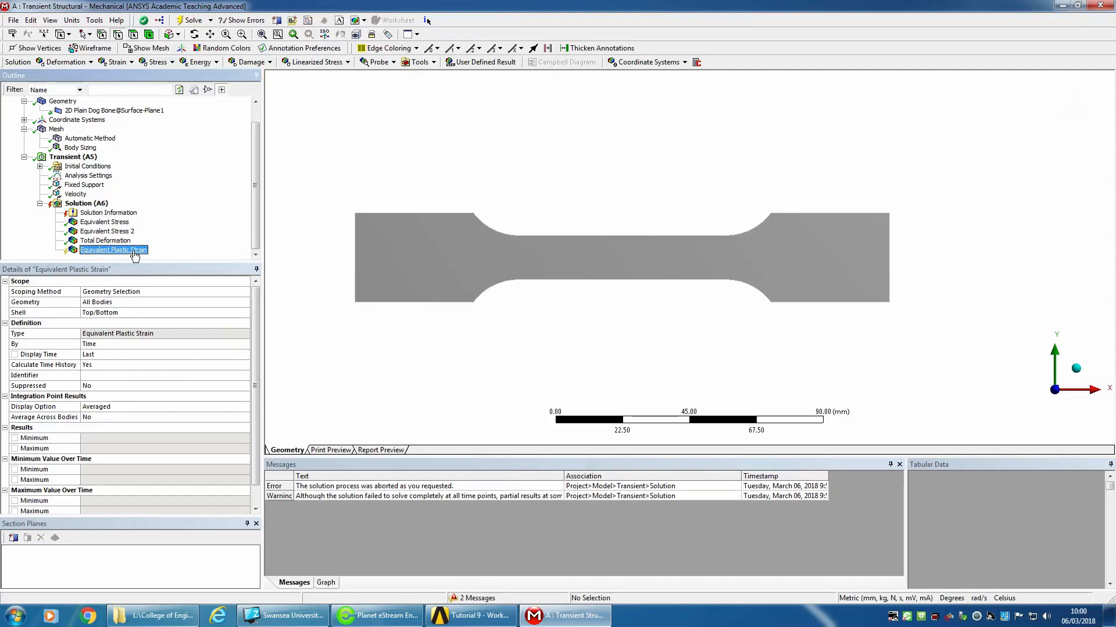
right_click(134, 256)
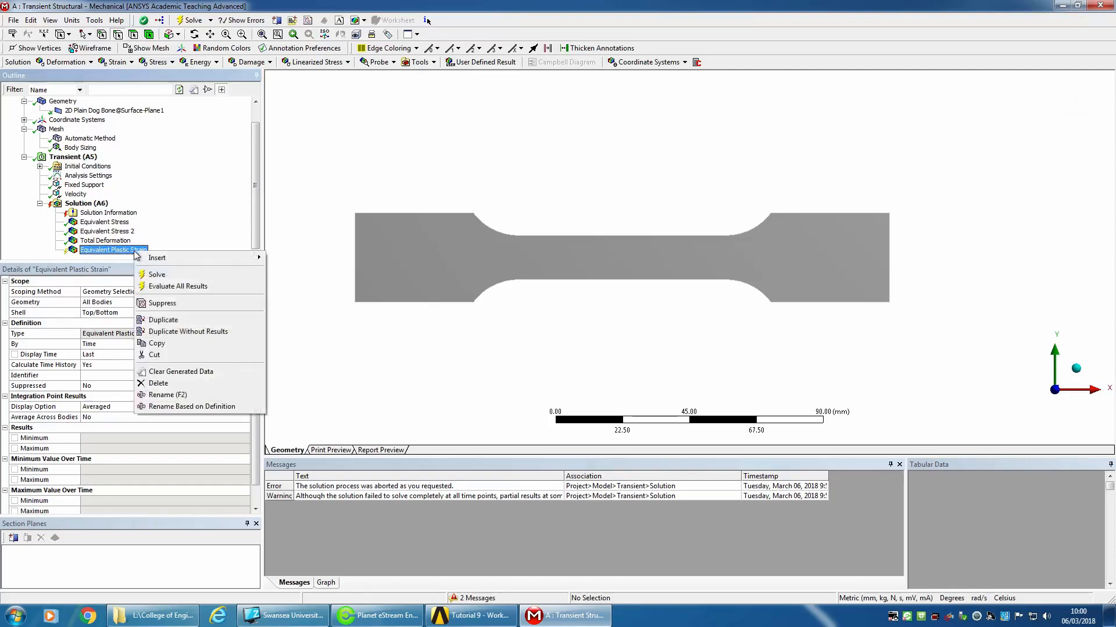
left_click(153, 287)
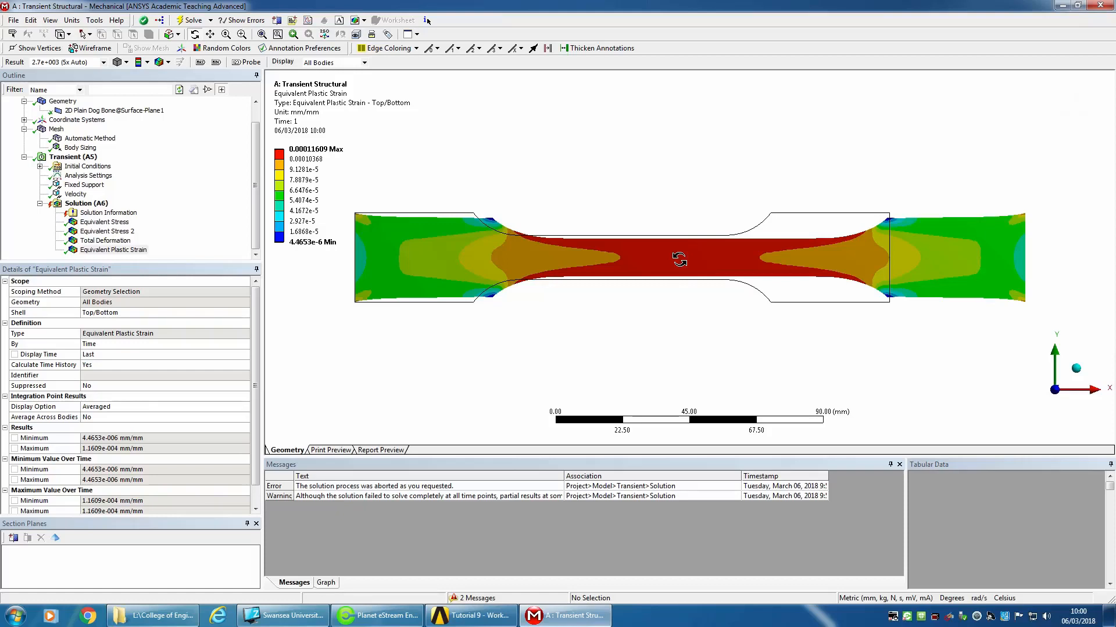
Open the Plain sample (no tabs) geometry in DesignModeler and review Sketch1's dimensions and the surface body's thickness in a front view
left_click(130, 214)
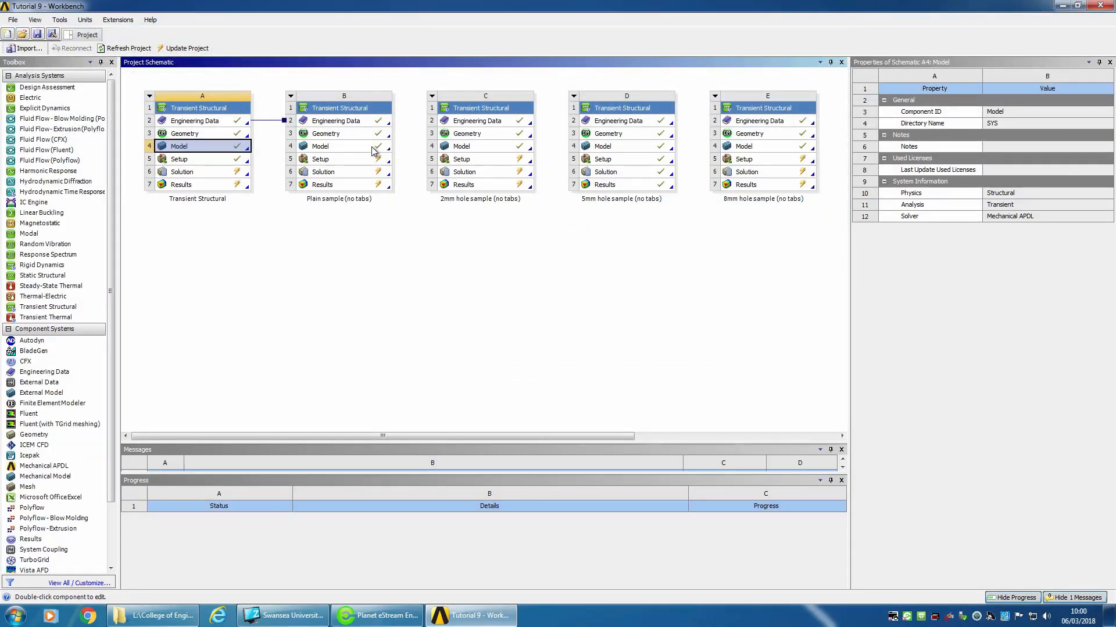
double_click(321, 137)
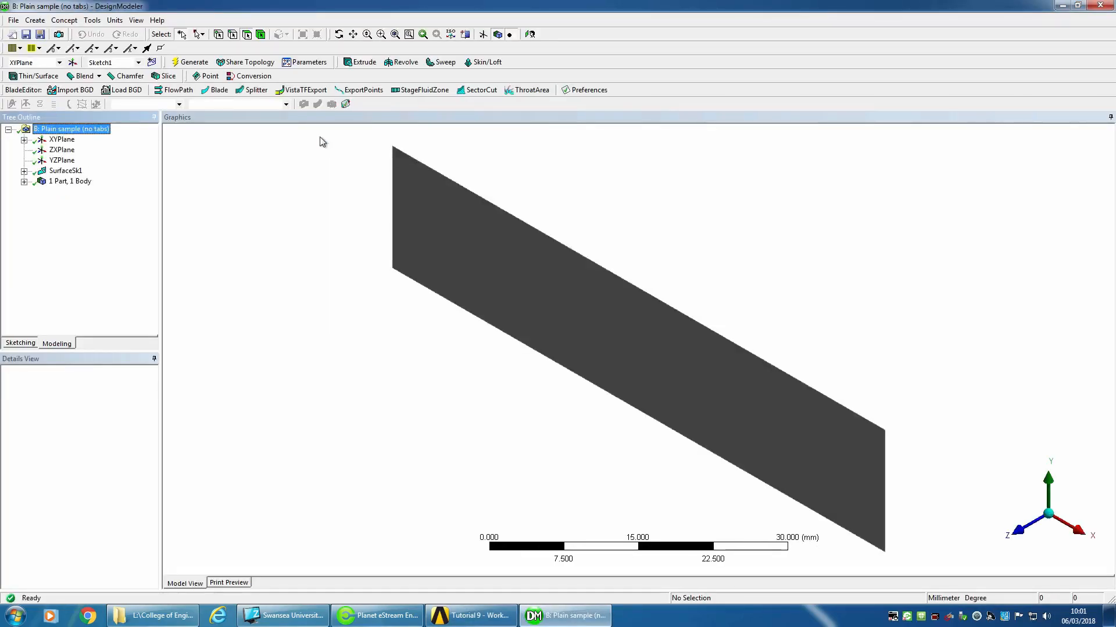
left_click(1029, 528)
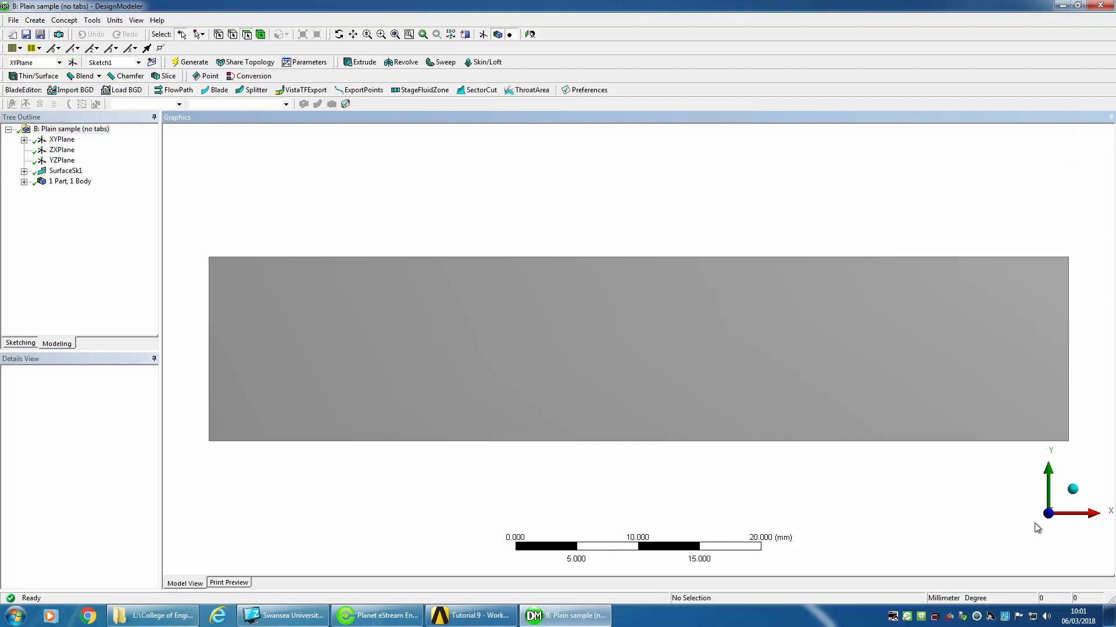
left_click(24, 140)
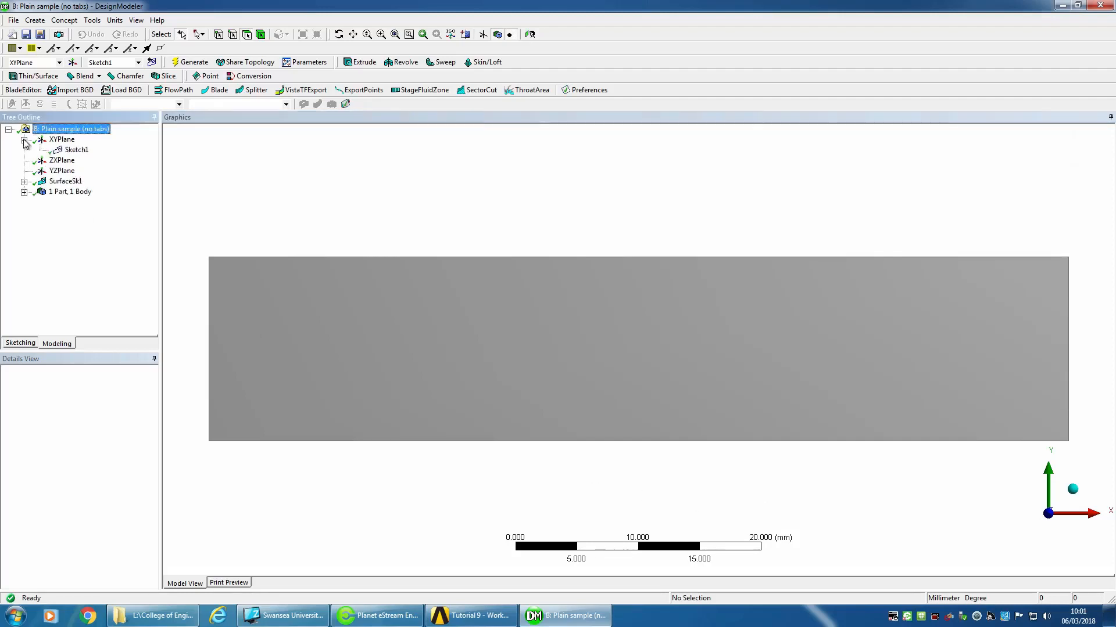
left_click(80, 151)
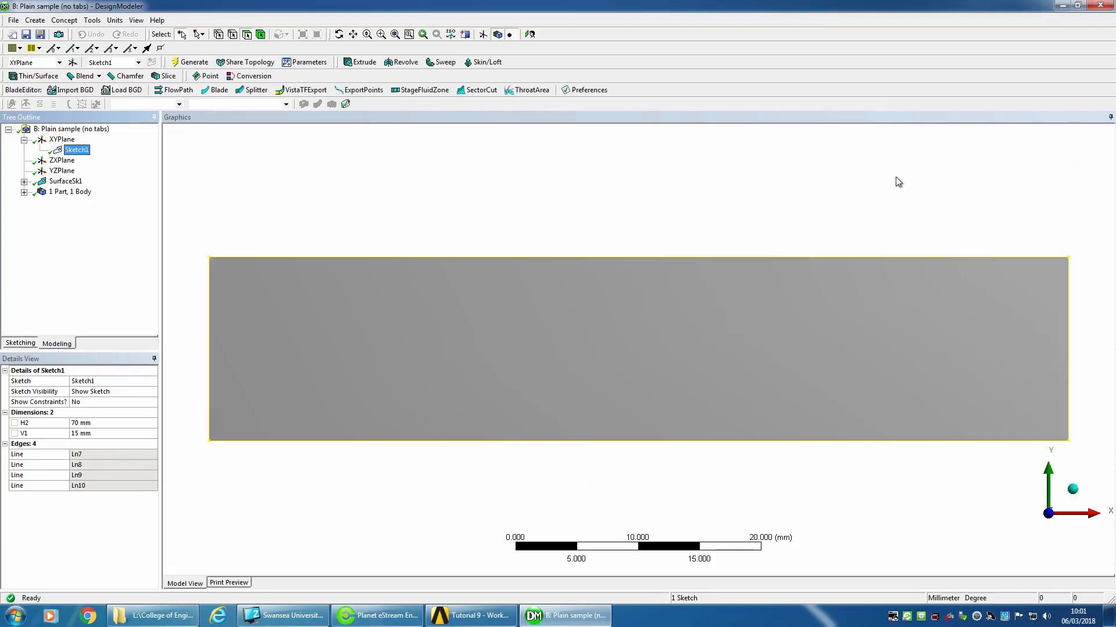
left_click(1080, 73)
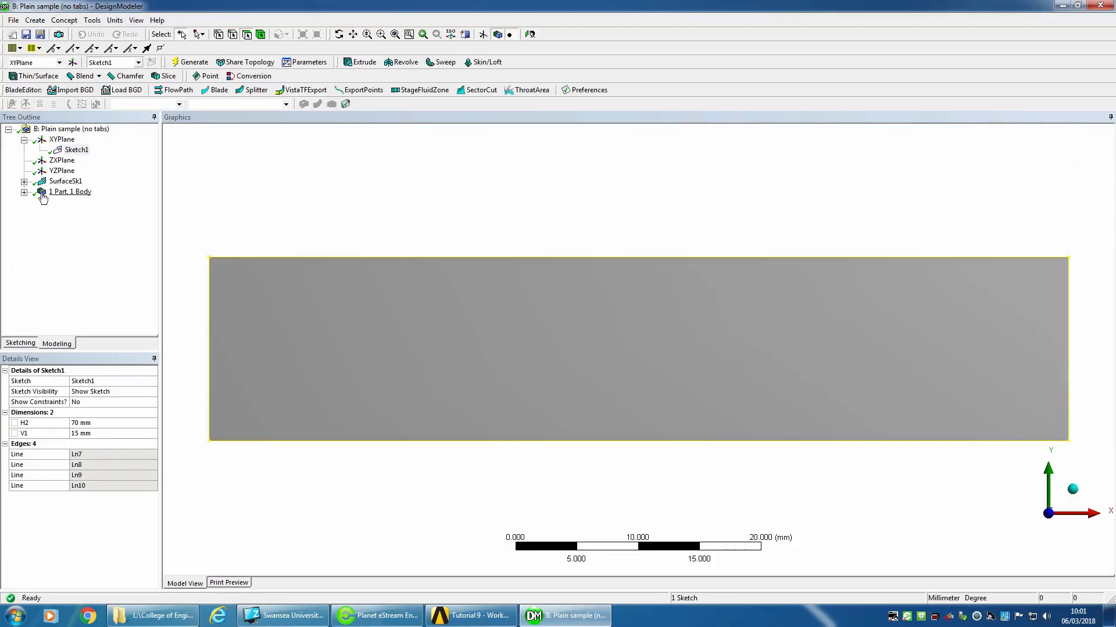
left_click(23, 191)
left_click(85, 203)
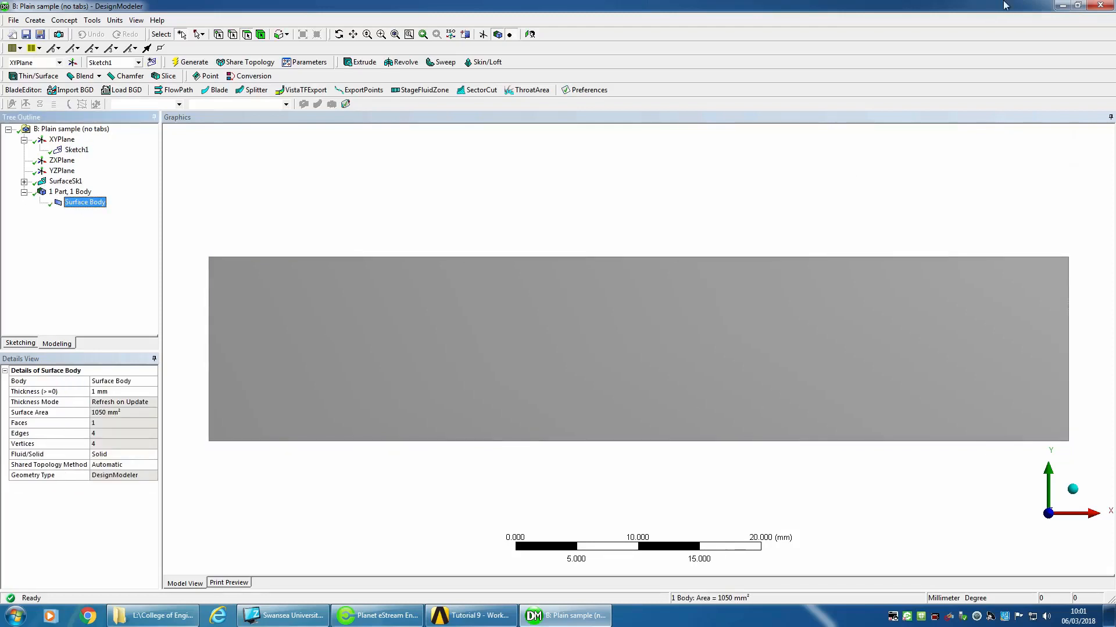
Close the geometry and open the Plain sample (no tabs) model in Mechanical from the Tutorial 9 project
left_click(1095, 6)
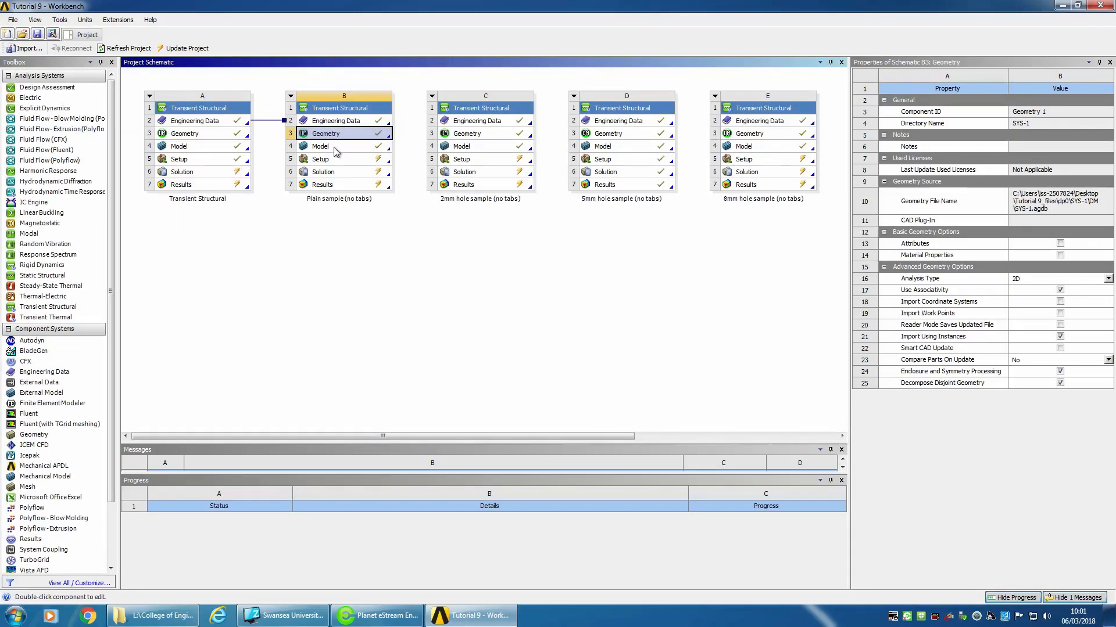
double_click(336, 148)
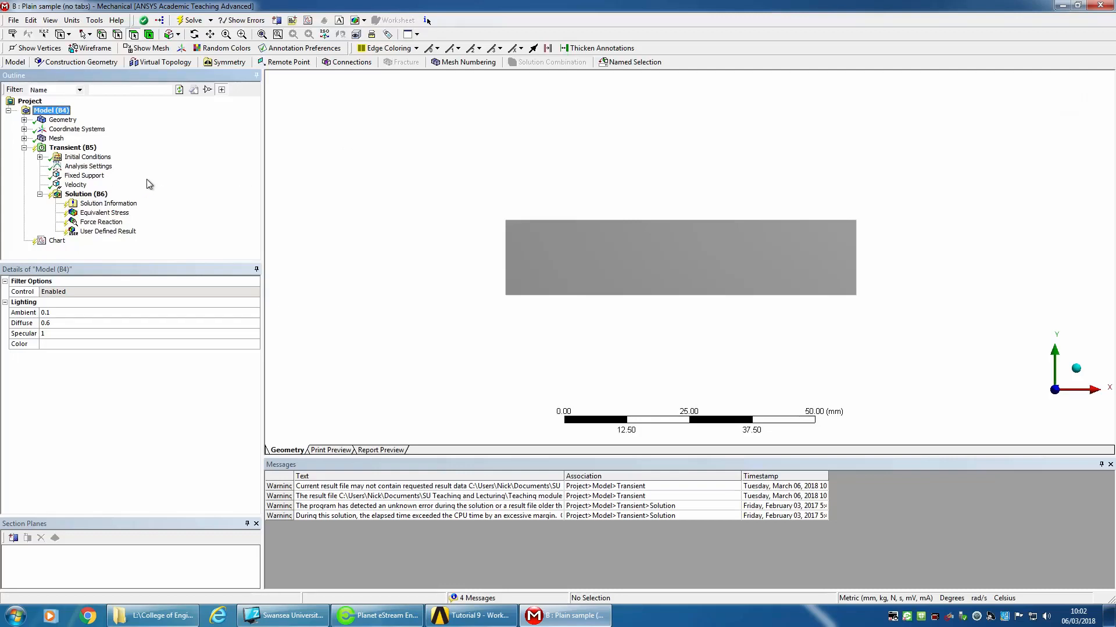
Review the plain sample's mesh, analysis settings, fixed support and velocity load, including the velocity's X component
left_click(24, 138)
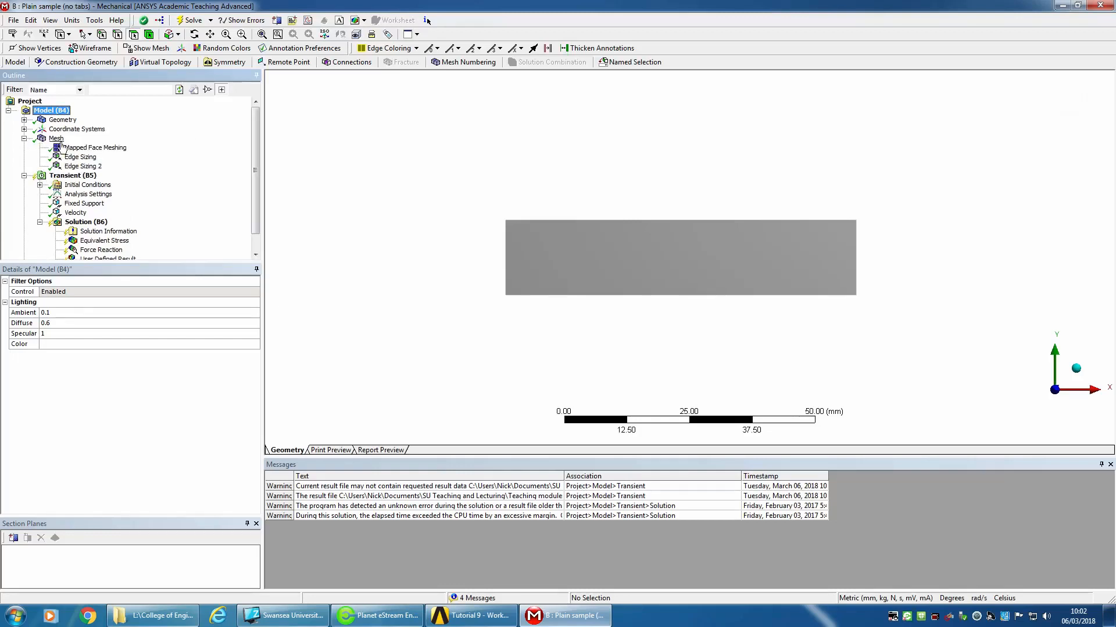
left_click(55, 138)
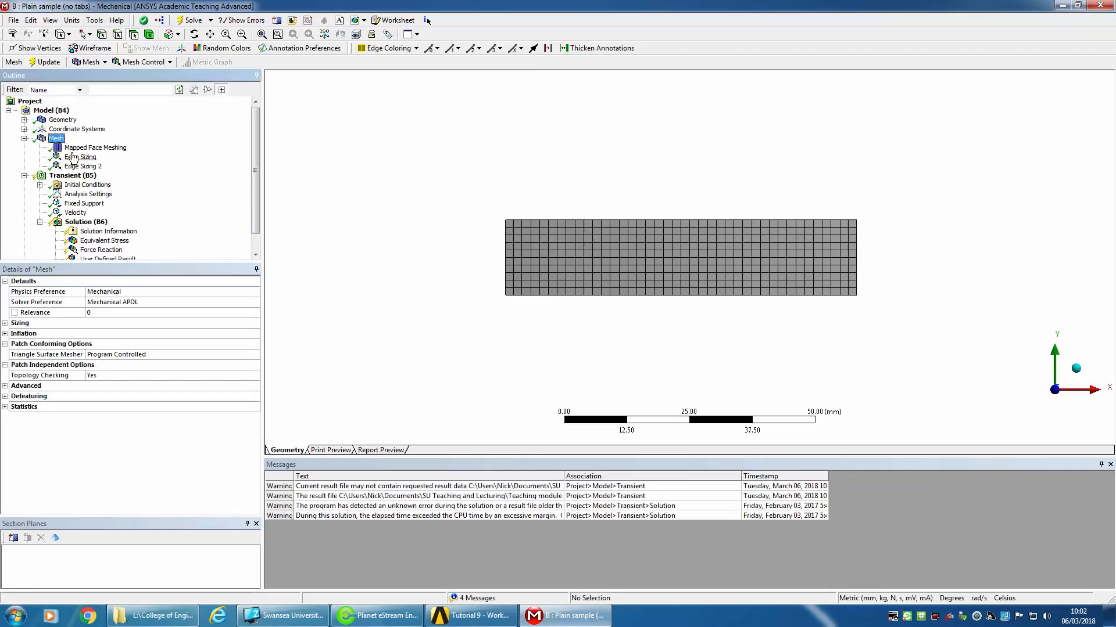
left_click(83, 196)
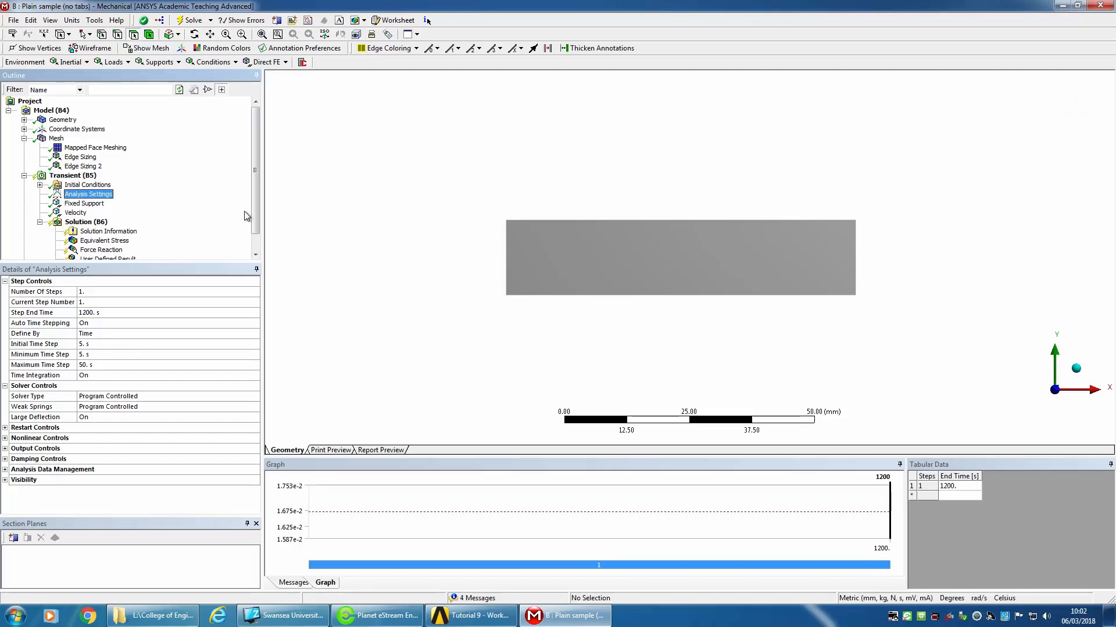
scroll(258, 220, "down", 1)
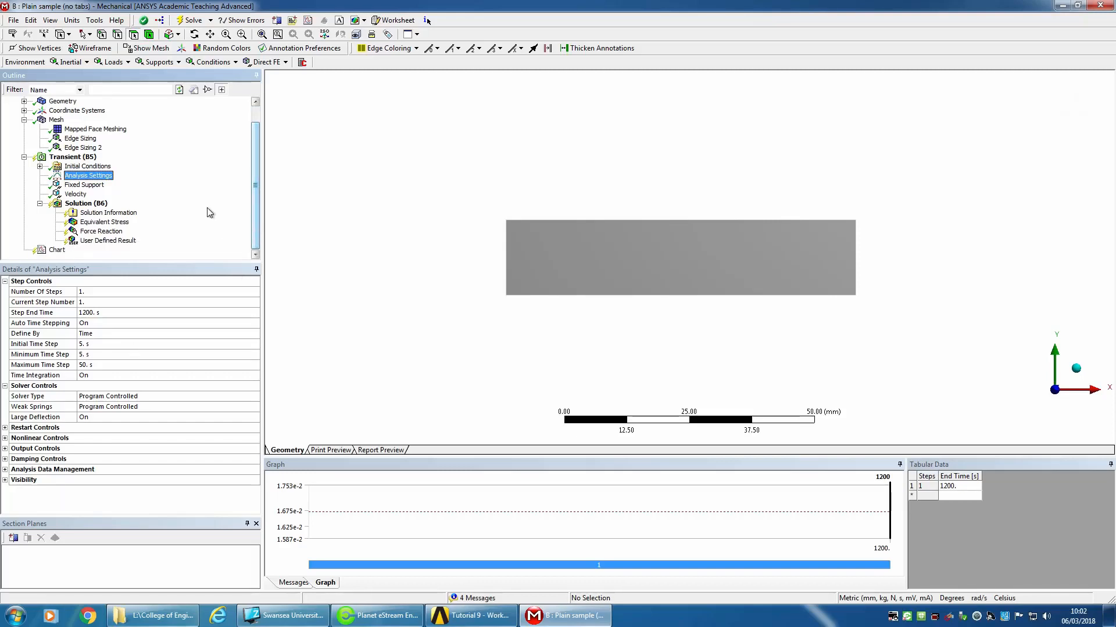
left_click(82, 185)
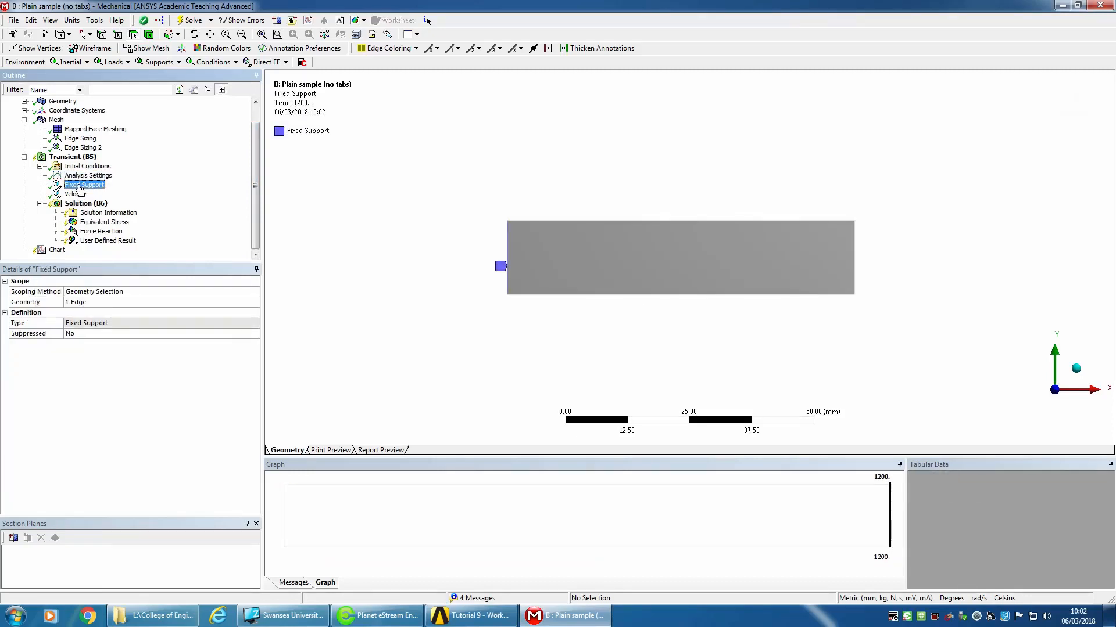
left_click(83, 195)
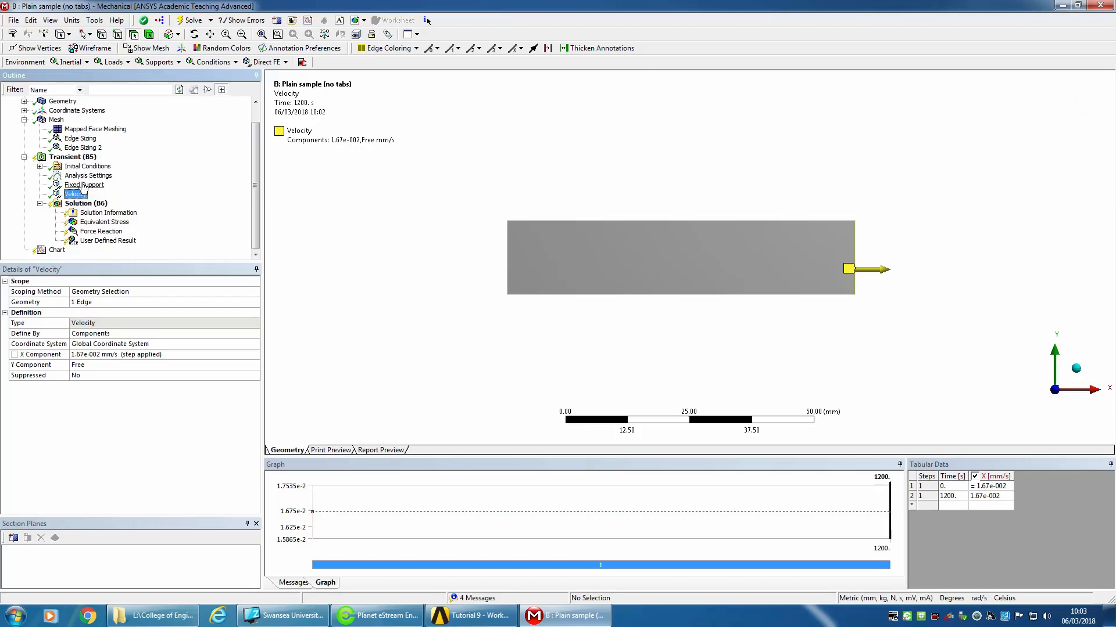
left_click(84, 186)
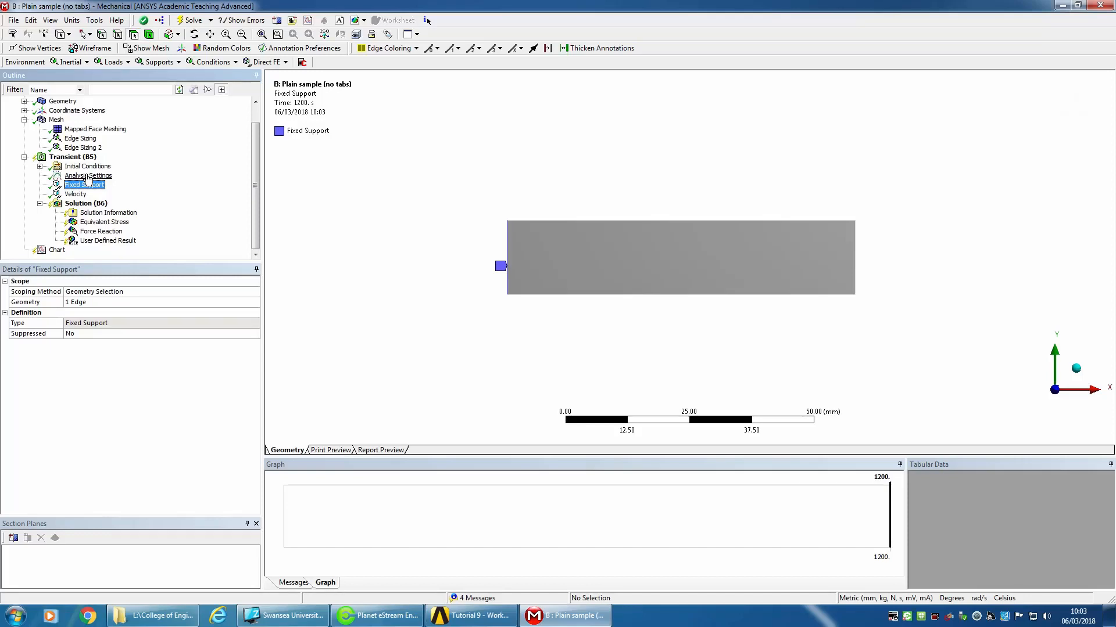
left_click(77, 194)
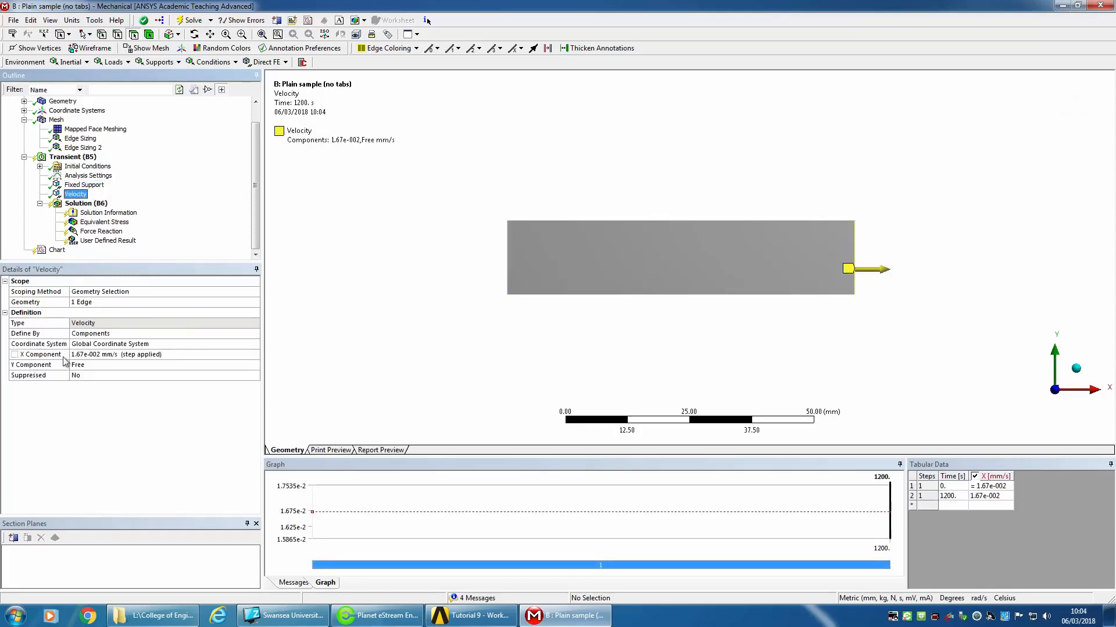
left_click(93, 355)
key("Return")
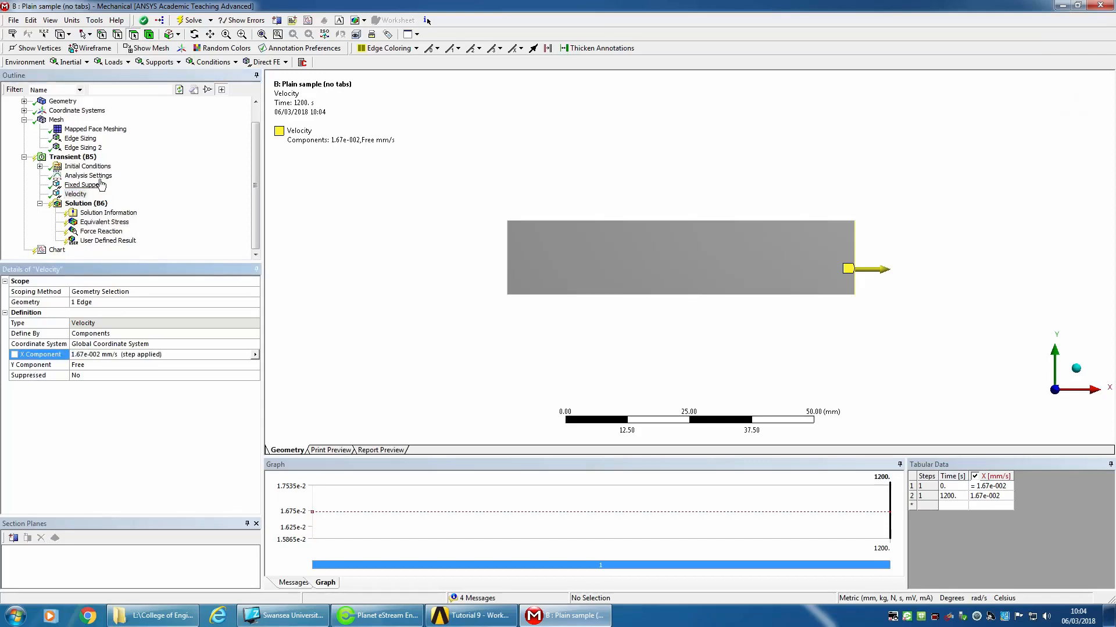
Solve the transient analysis and display the force convergence plot in its solution information
left_click(95, 205)
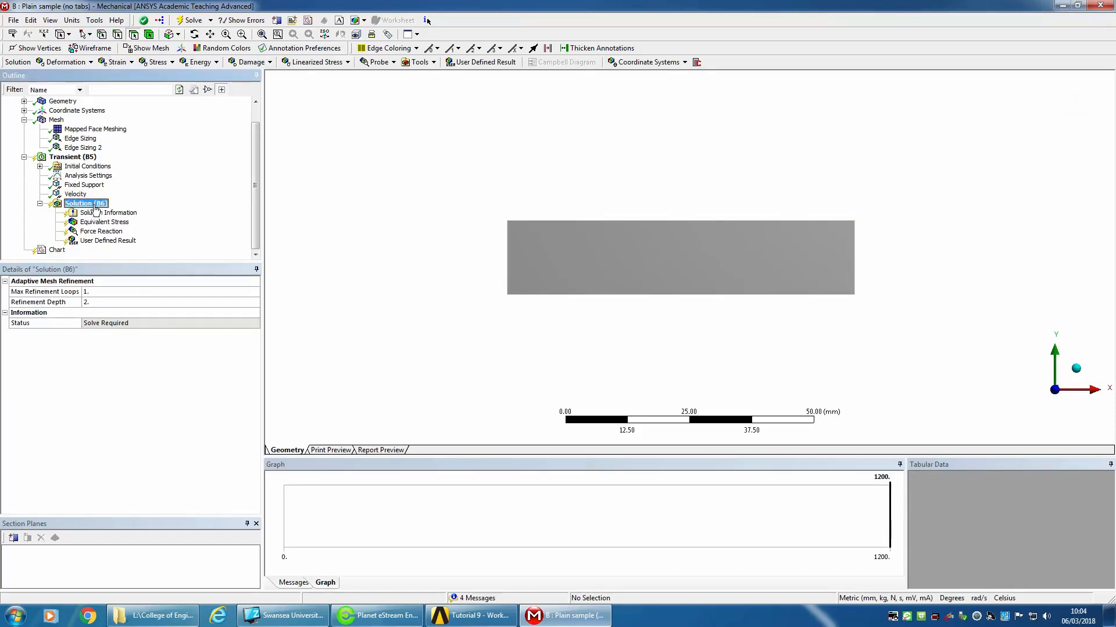
right_click(104, 205)
left_click(116, 224)
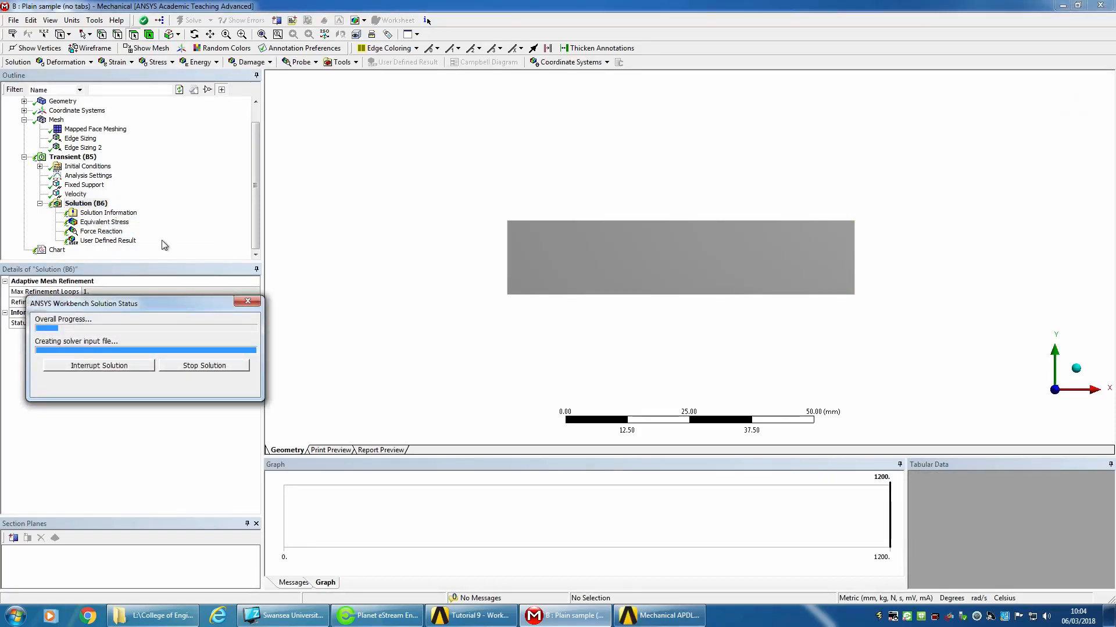
left_click_drag(150, 308, 150, 319)
left_click(108, 213)
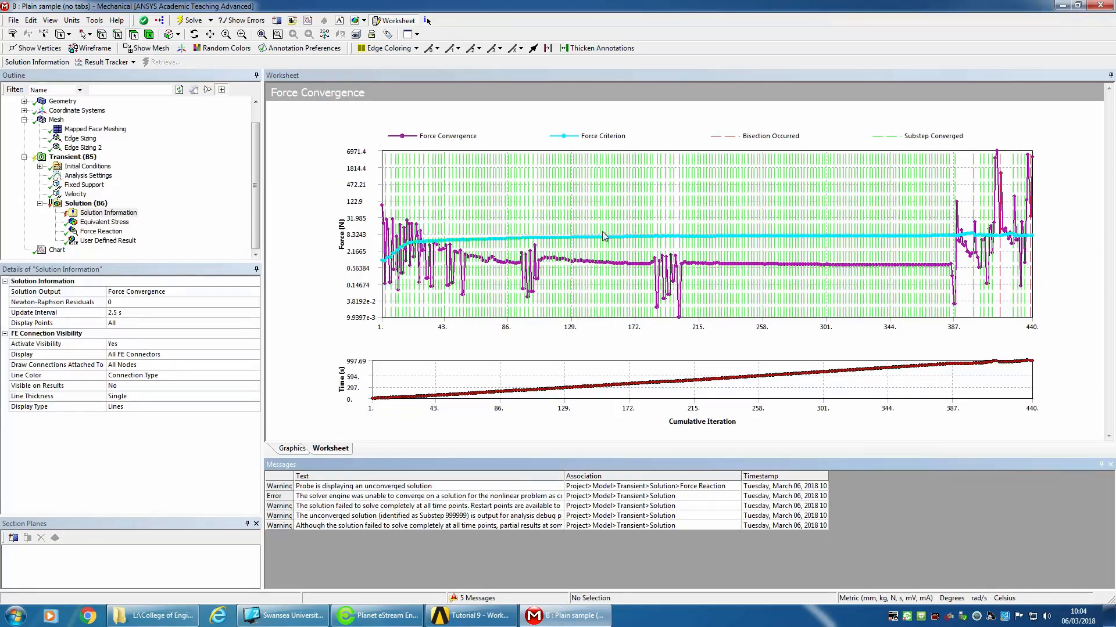
Display the Equivalent Stress result and retrieve its contours at 982.74 s
left_click(97, 222)
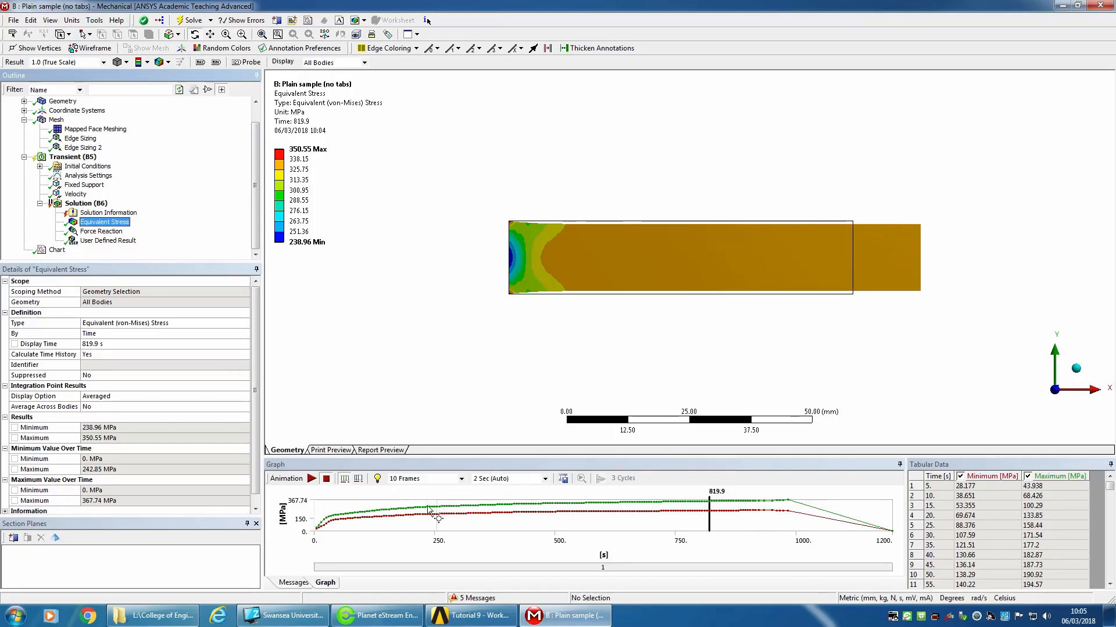
left_click(787, 520)
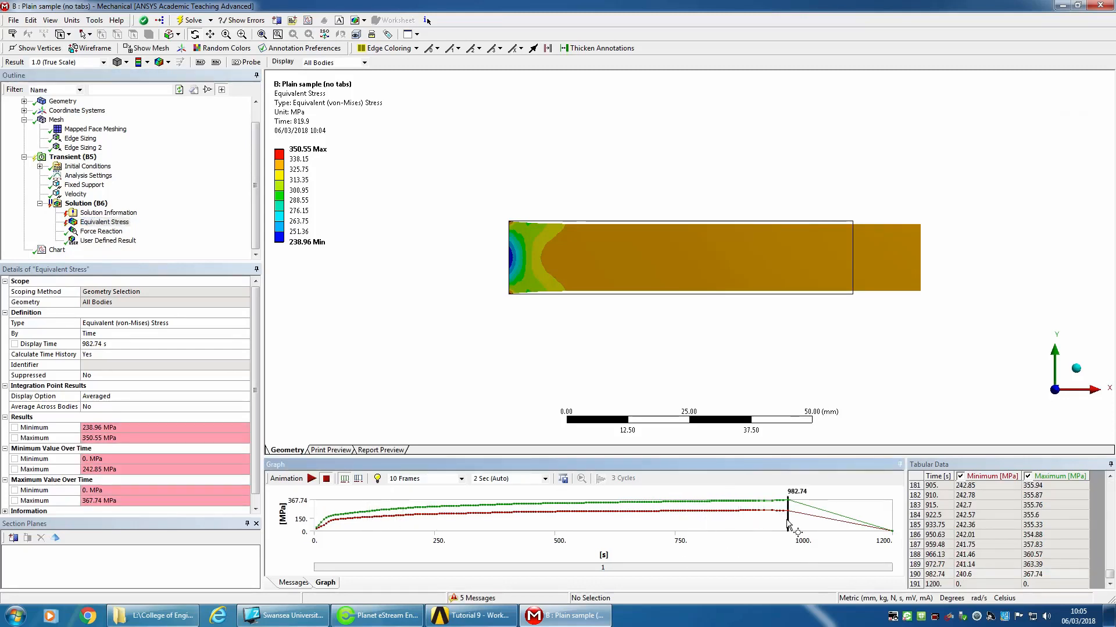
right_click(787, 520)
left_click(798, 528)
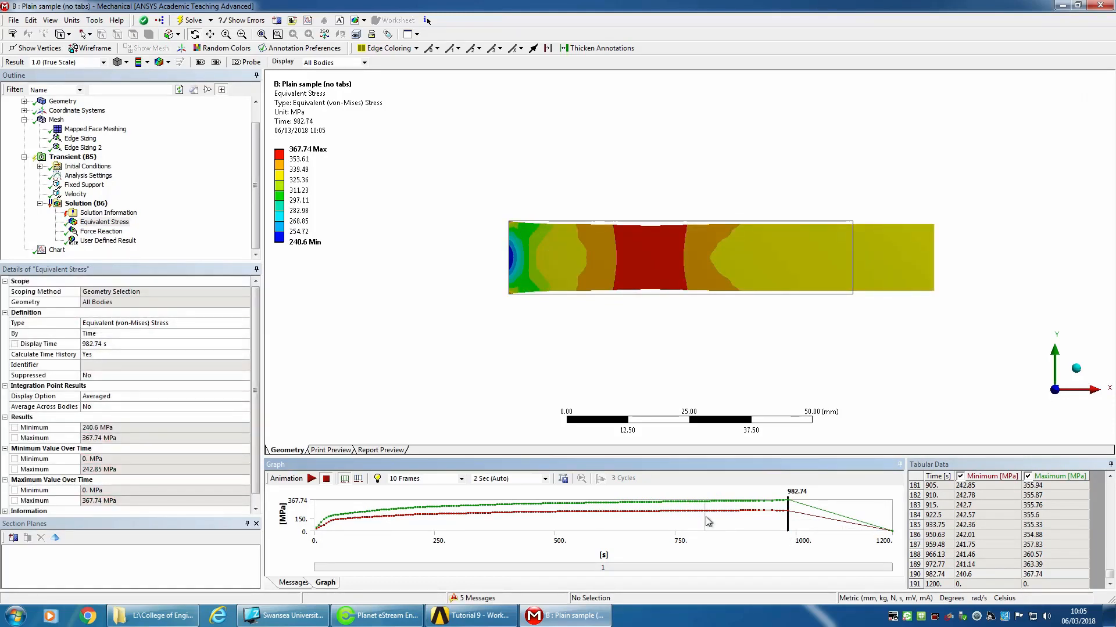
Retrieve the Equivalent Stress contours at 30 s and enlarge the stress-time graph area
left_click(330, 521)
right_click(329, 521)
left_click(349, 529)
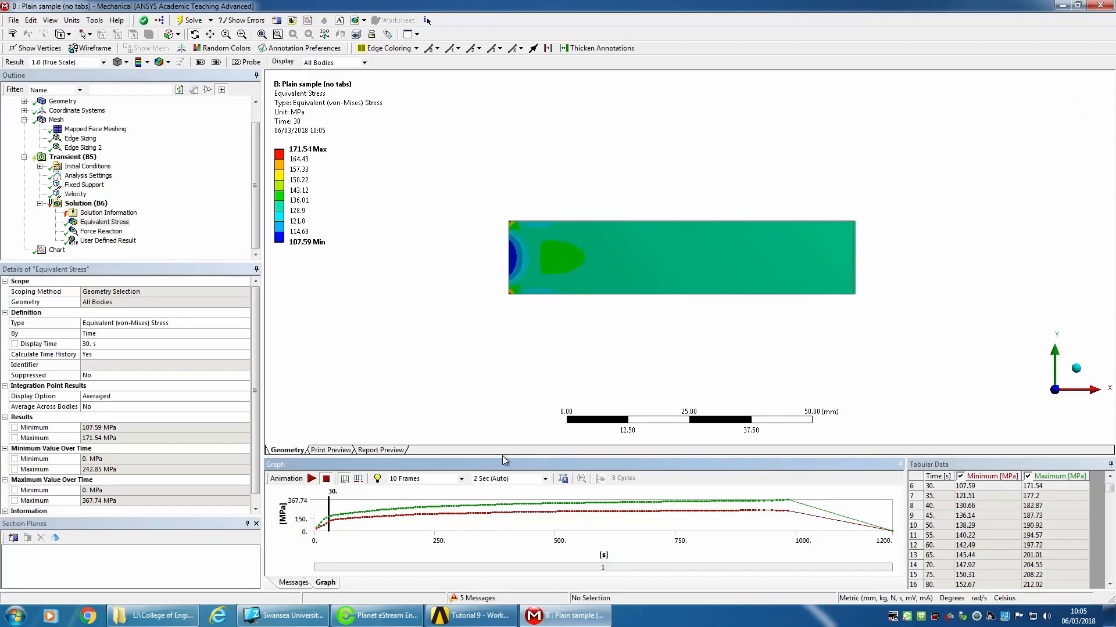
left_click_drag(505, 424, 505, 369)
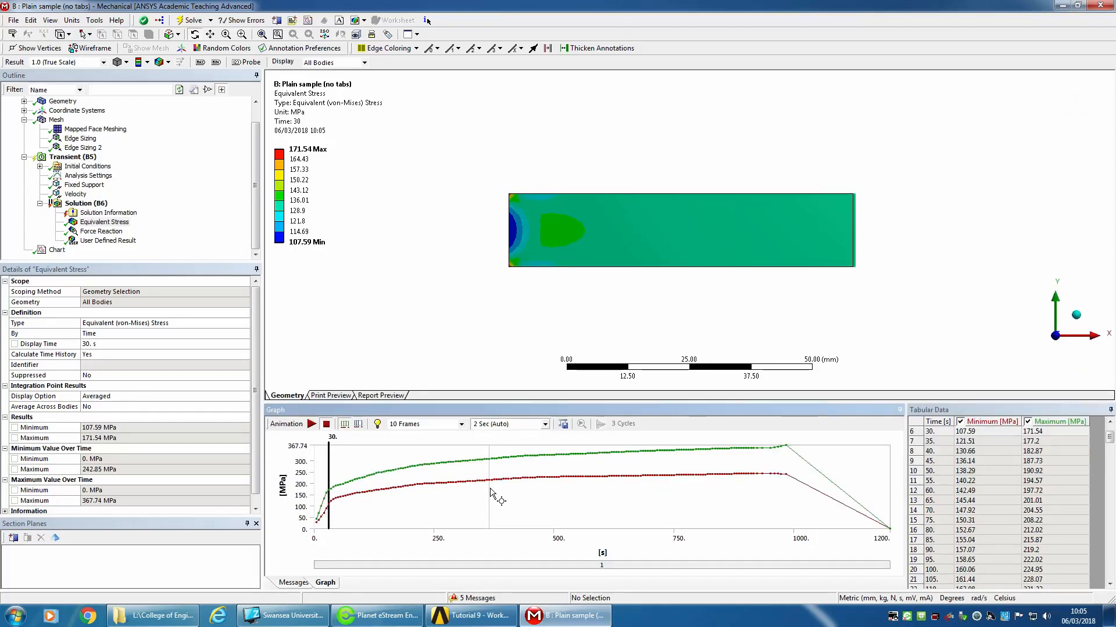
Play and stop the Equivalent Stress animation, and redisplay the contours at 30 s
left_click(312, 425)
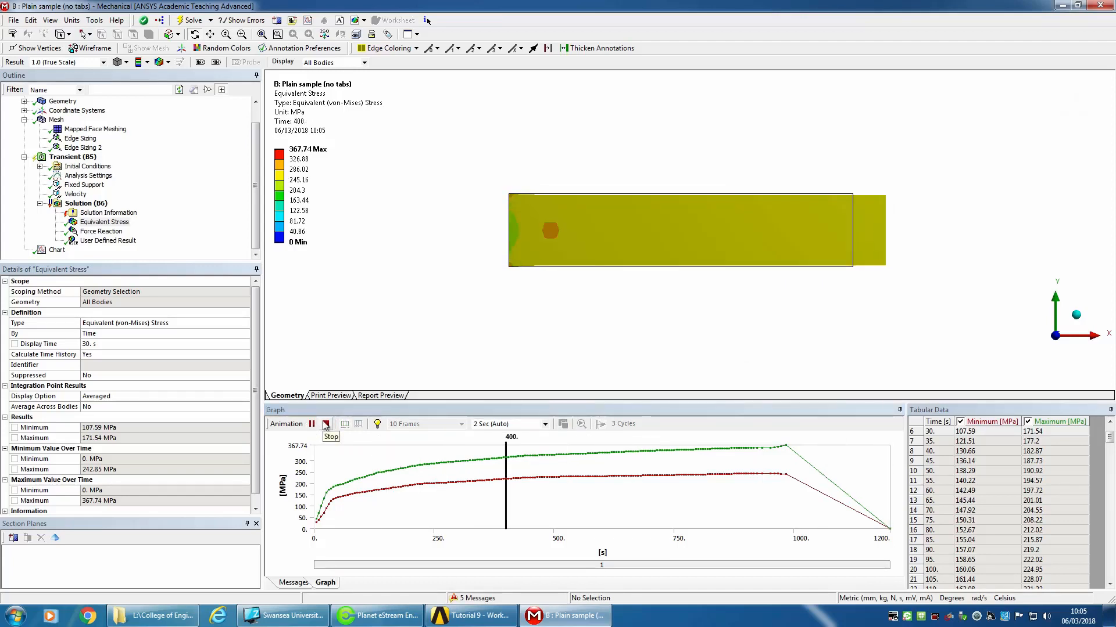
left_click(325, 424)
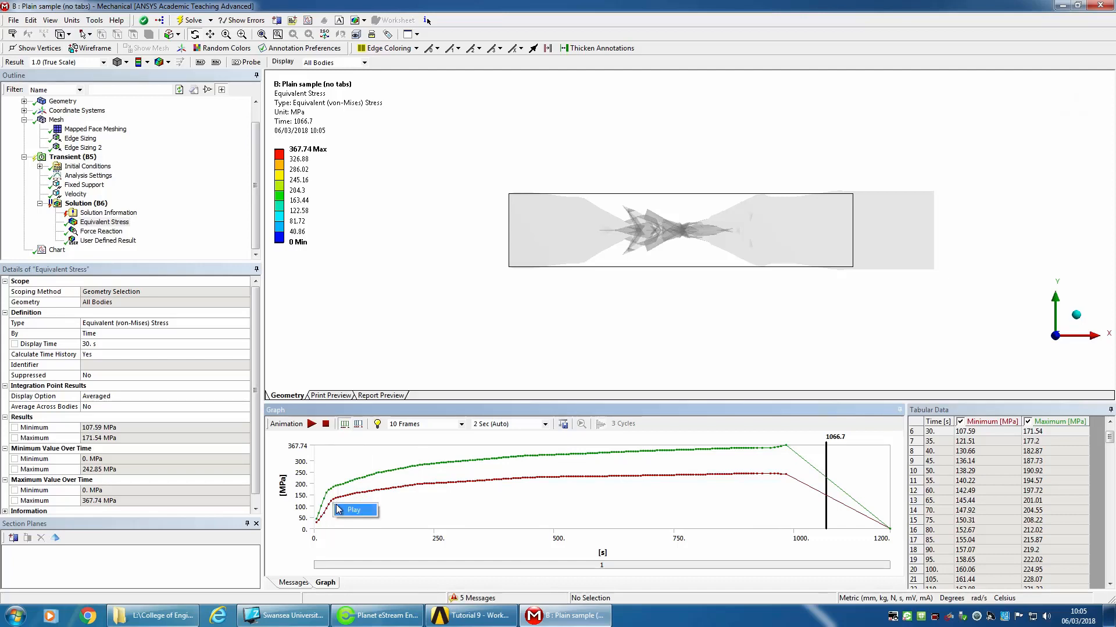
left_click(335, 498)
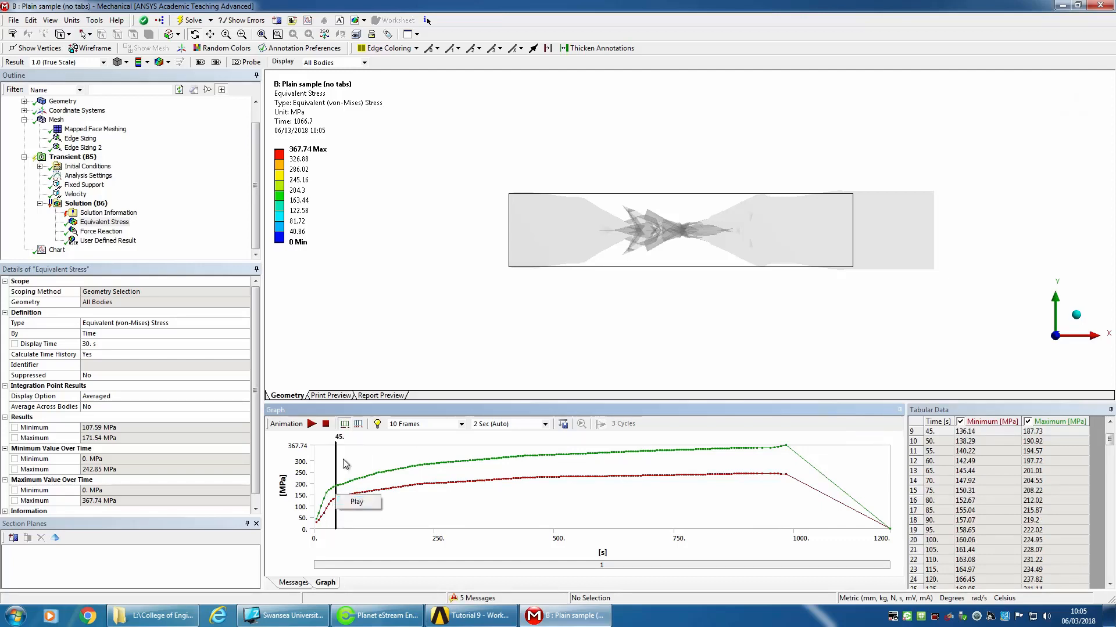
left_click(344, 482)
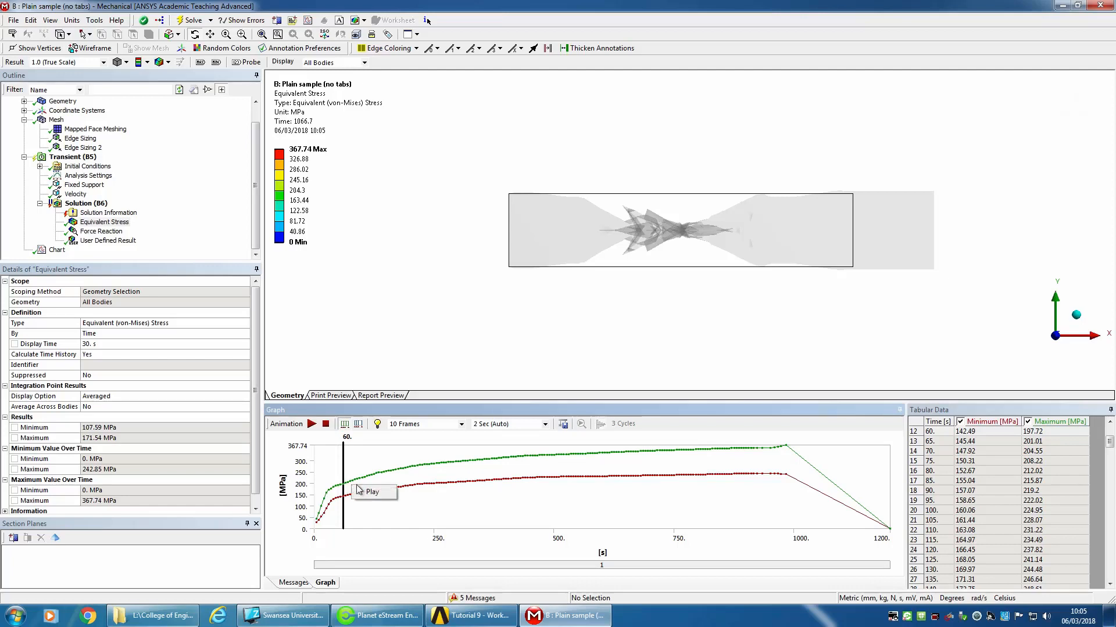
left_click(329, 493)
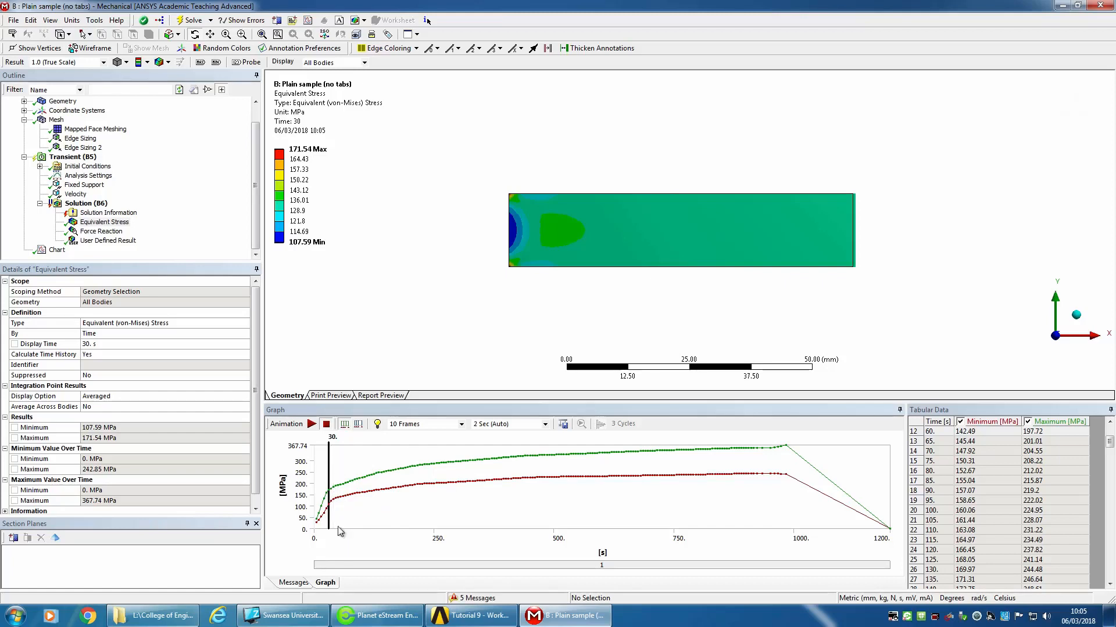
Retrieve the Equivalent Stress contours at 950.63 s and examine the stress distribution close up near the fixed end
left_click(767, 487)
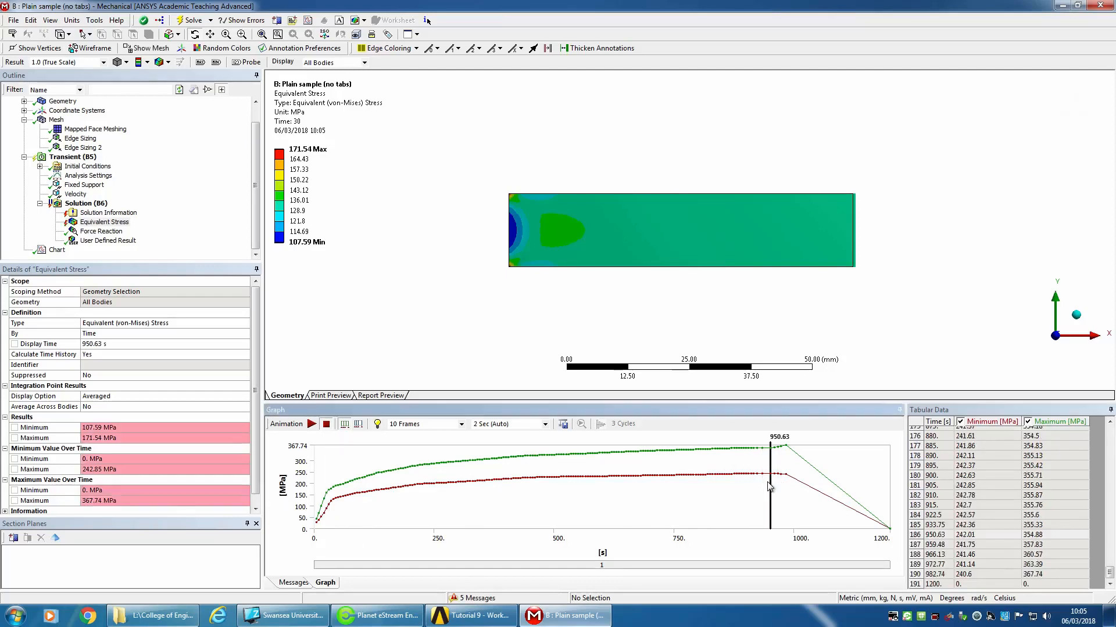
right_click(769, 485)
left_click(776, 491)
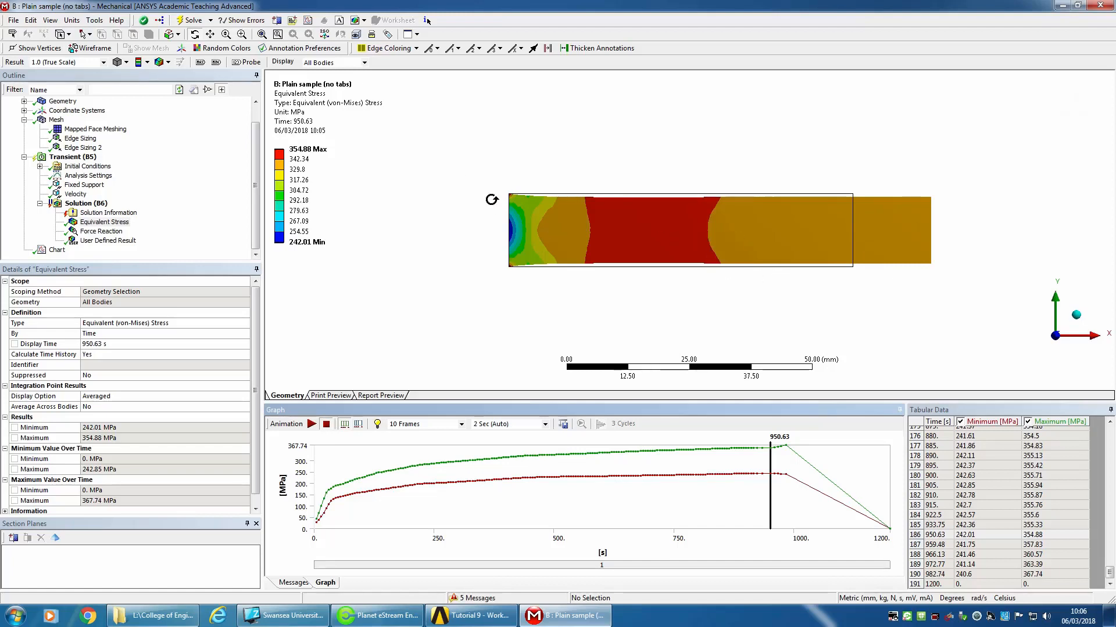
right_click(461, 166)
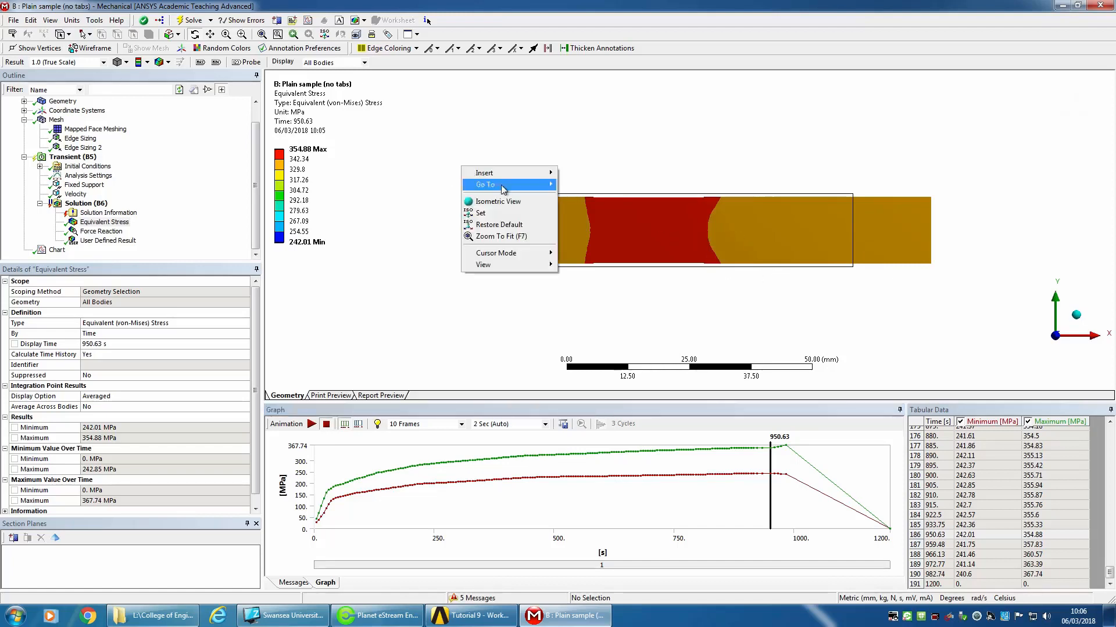
left_click(690, 184)
right_click_drag(486, 147, 662, 302)
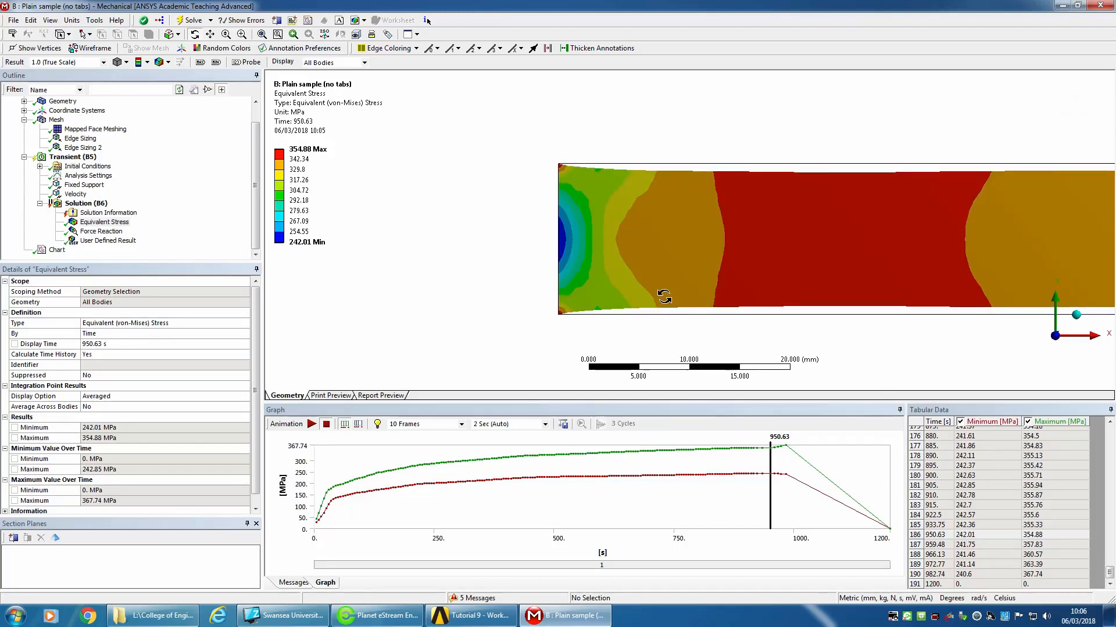
scroll(662, 294, "down", 3)
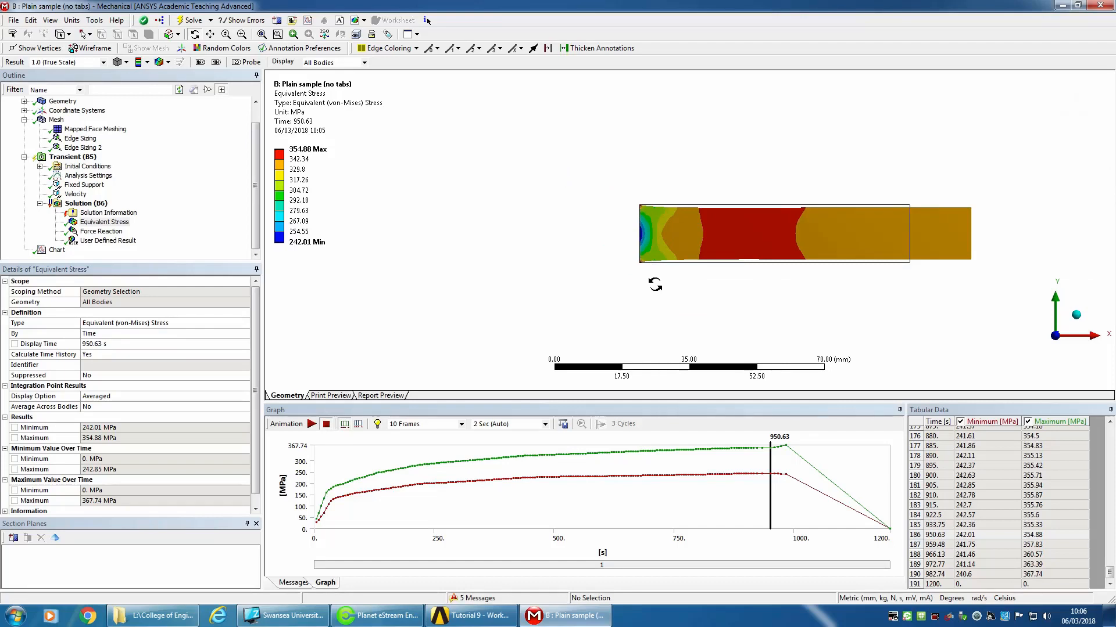
right_click_drag(591, 162, 733, 305)
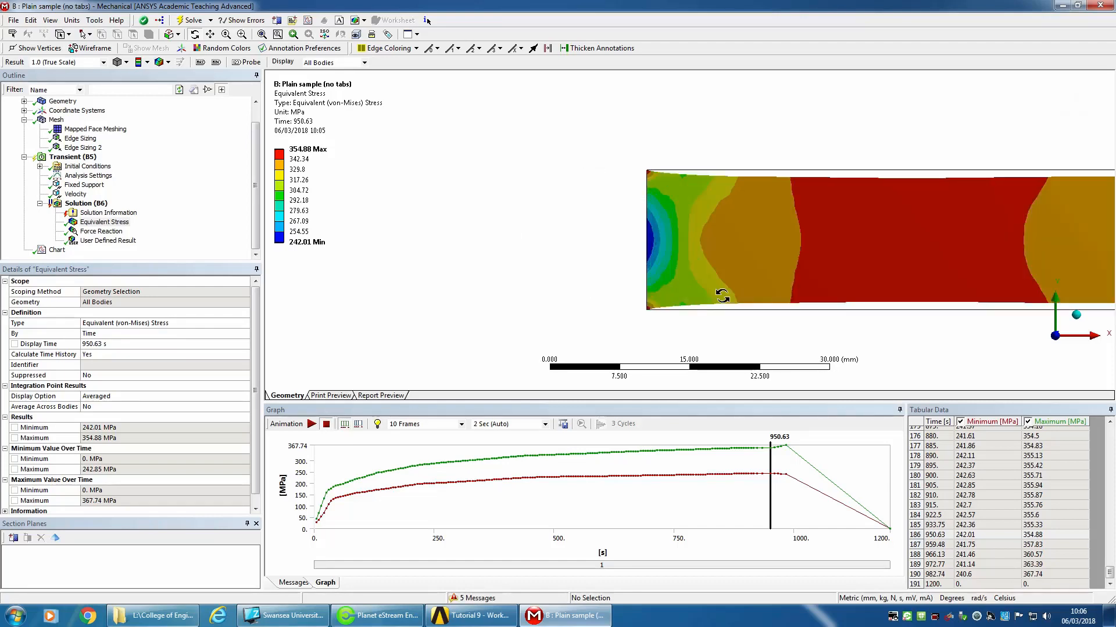
scroll(750, 302, "down", 3)
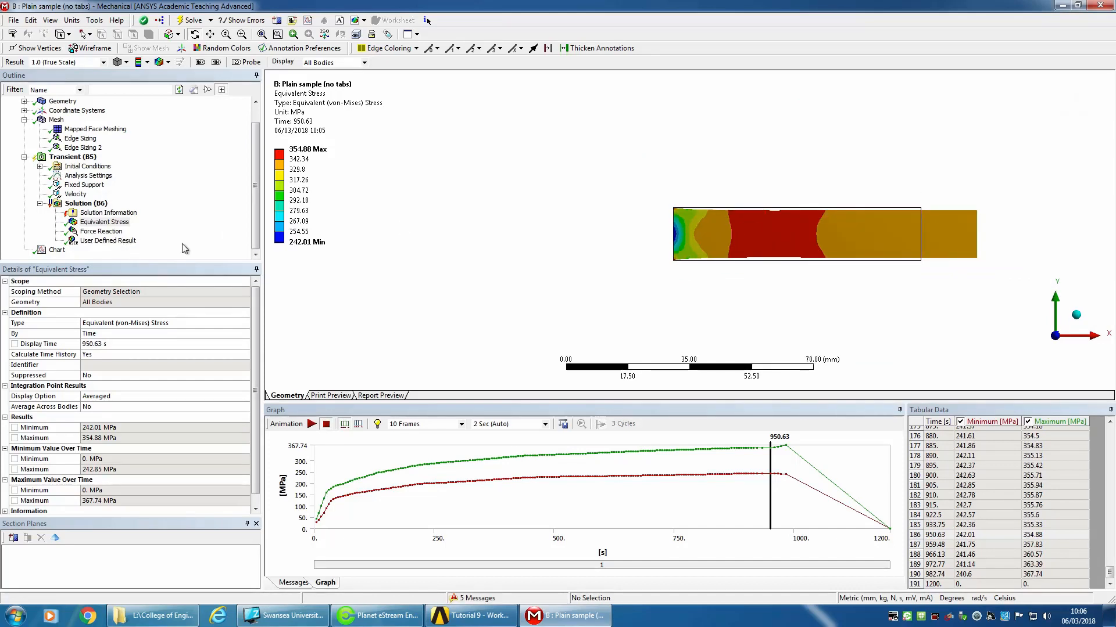
Check the Force Reaction result and add an Equivalent Plastic Strain result to the solution
left_click(101, 232)
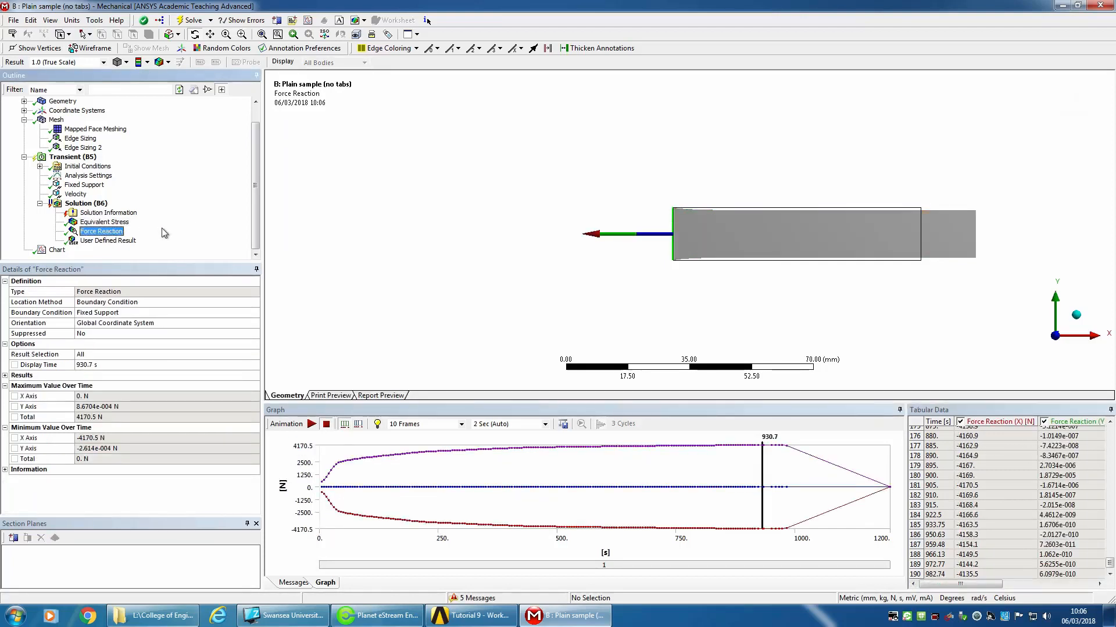
left_click(86, 204)
right_click(98, 210)
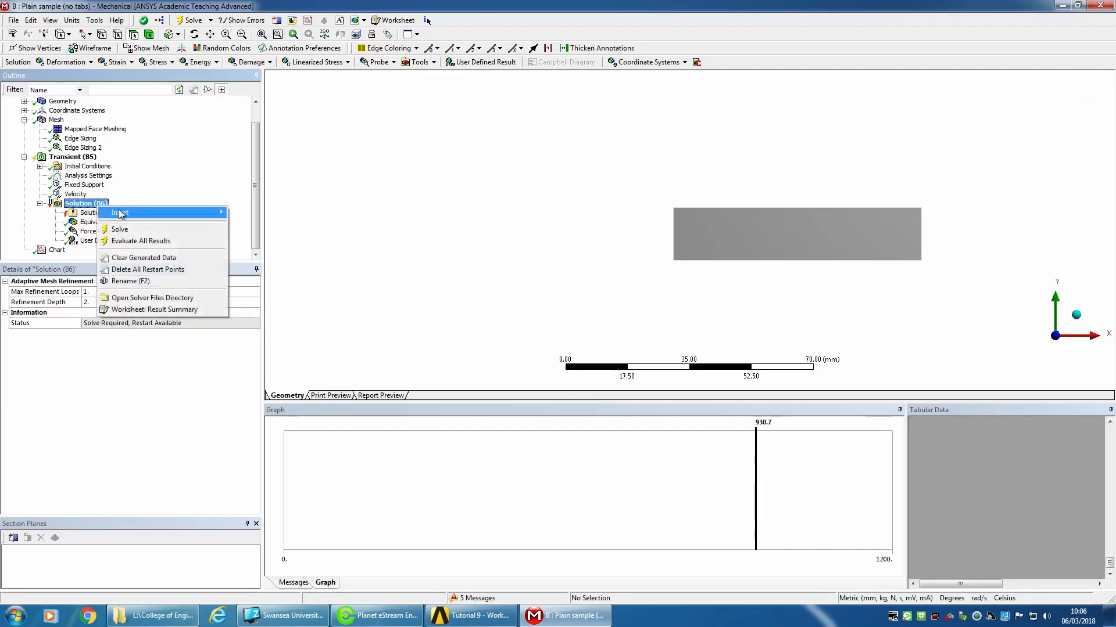
mouse_move(122, 213)
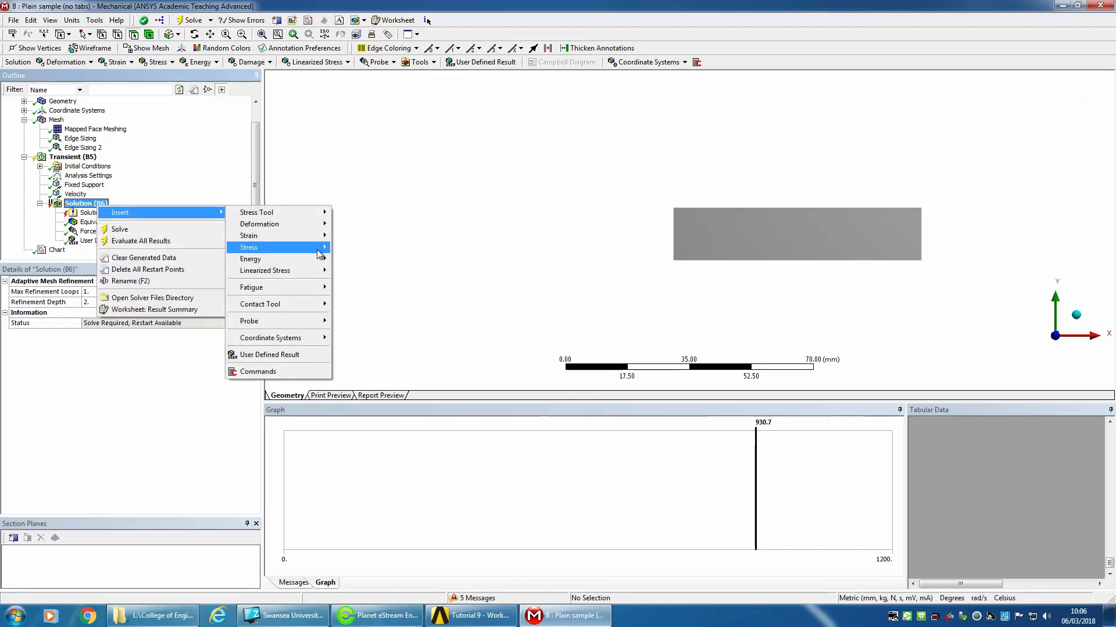
mouse_move(299, 240)
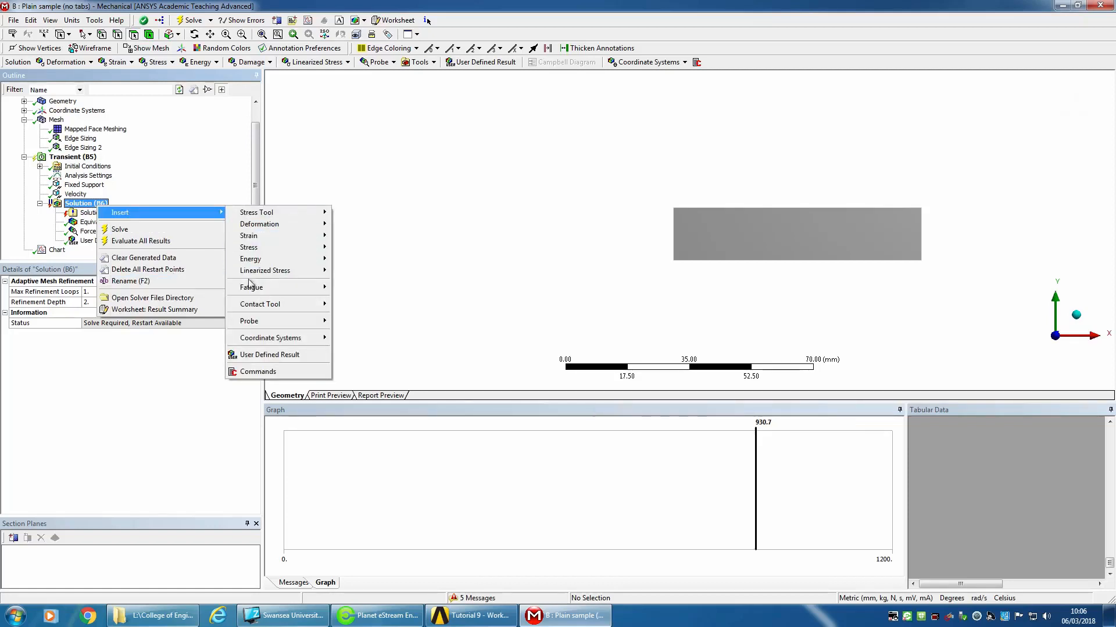
mouse_move(247, 237)
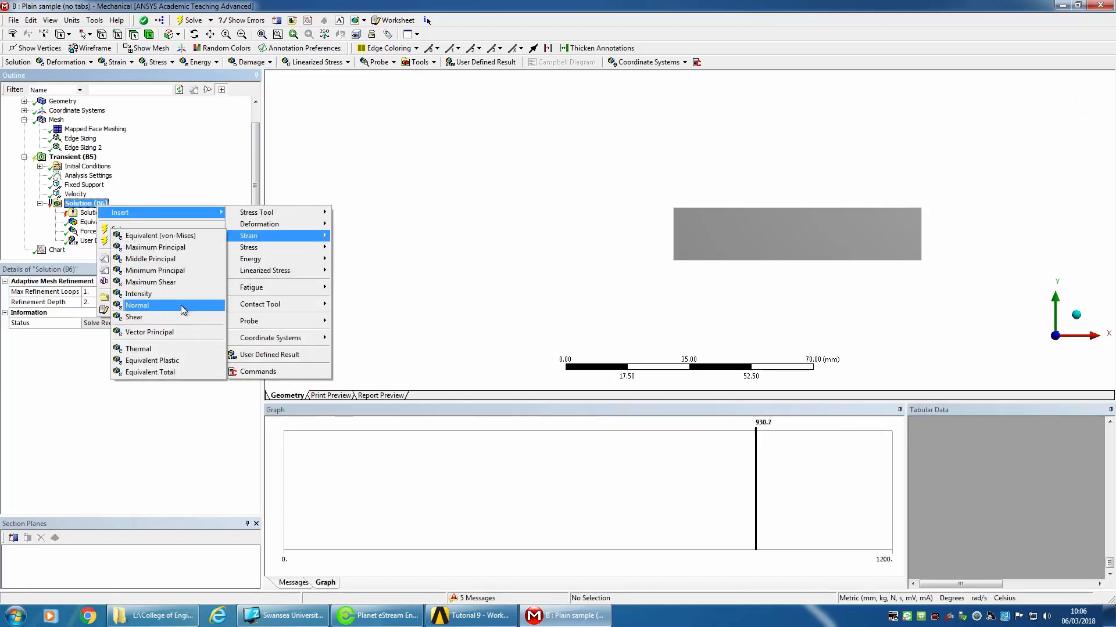
left_click(151, 360)
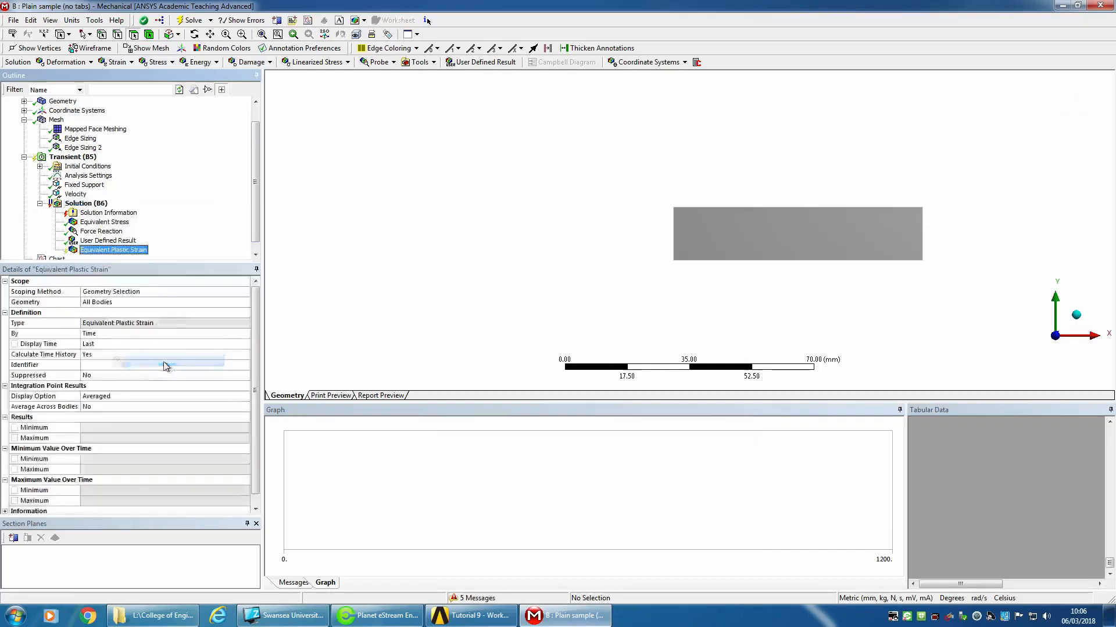
Evaluate all results and display the Equivalent Plastic Strain result
right_click(139, 251)
left_click(149, 271)
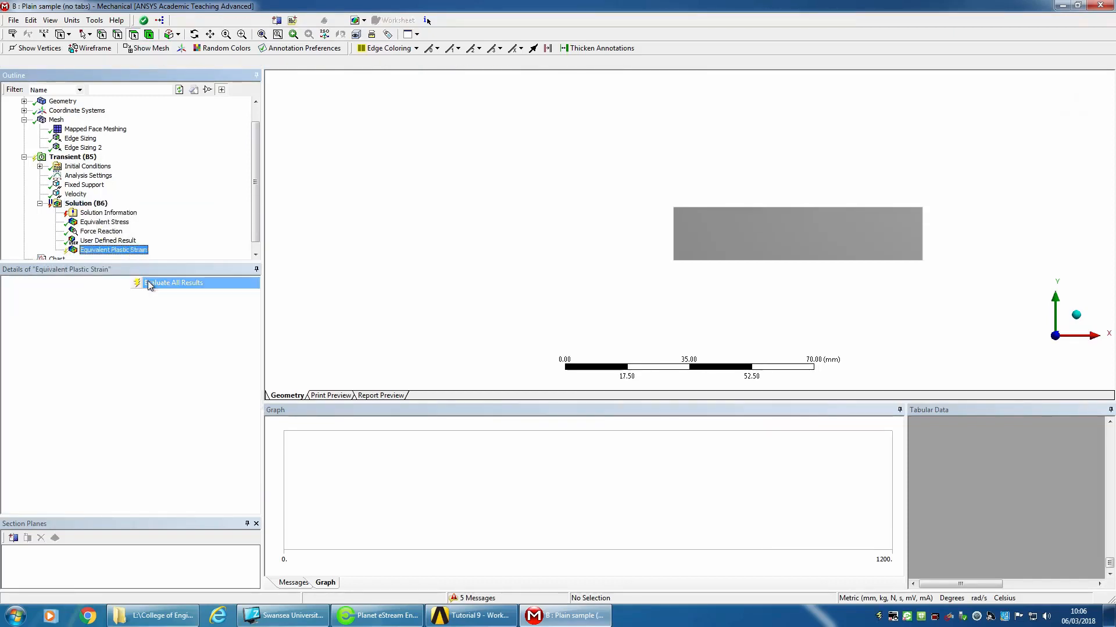
left_click(113, 251)
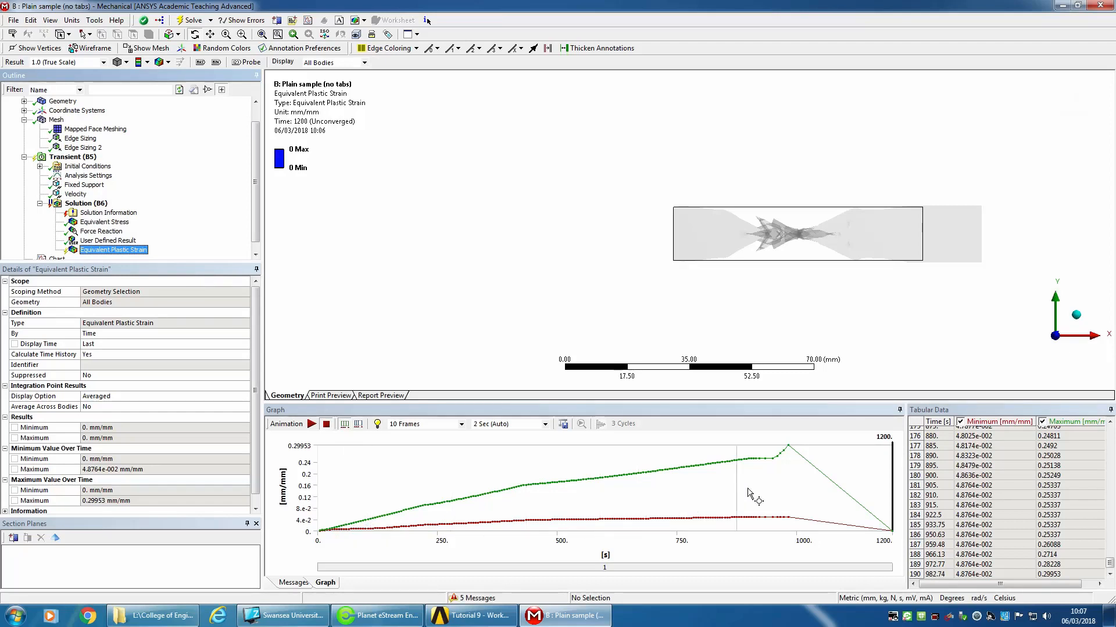
Retrieve the Equivalent Plastic Strain contours at 933.75 s and at 966.13 s
left_click(765, 492)
right_click(770, 492)
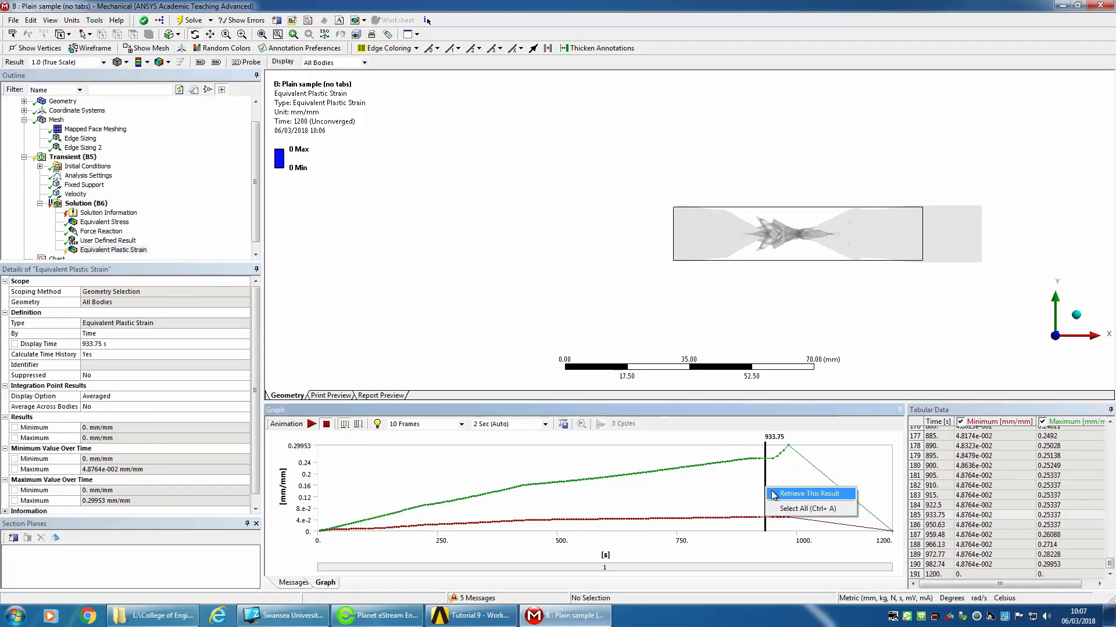
left_click(774, 494)
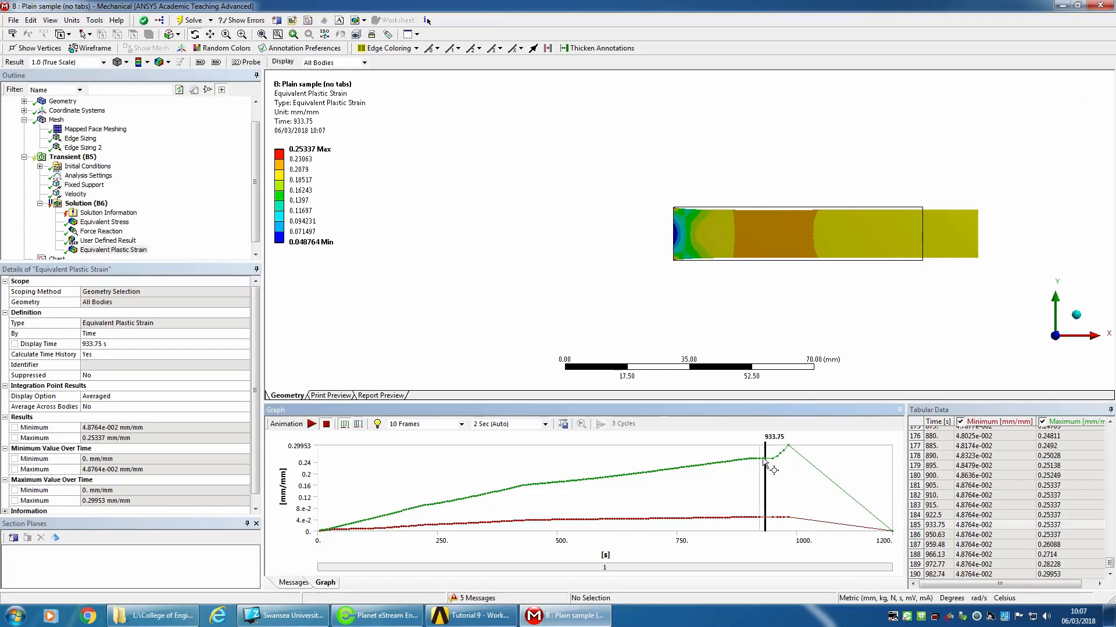
left_click(782, 463)
right_click(782, 463)
left_click(787, 466)
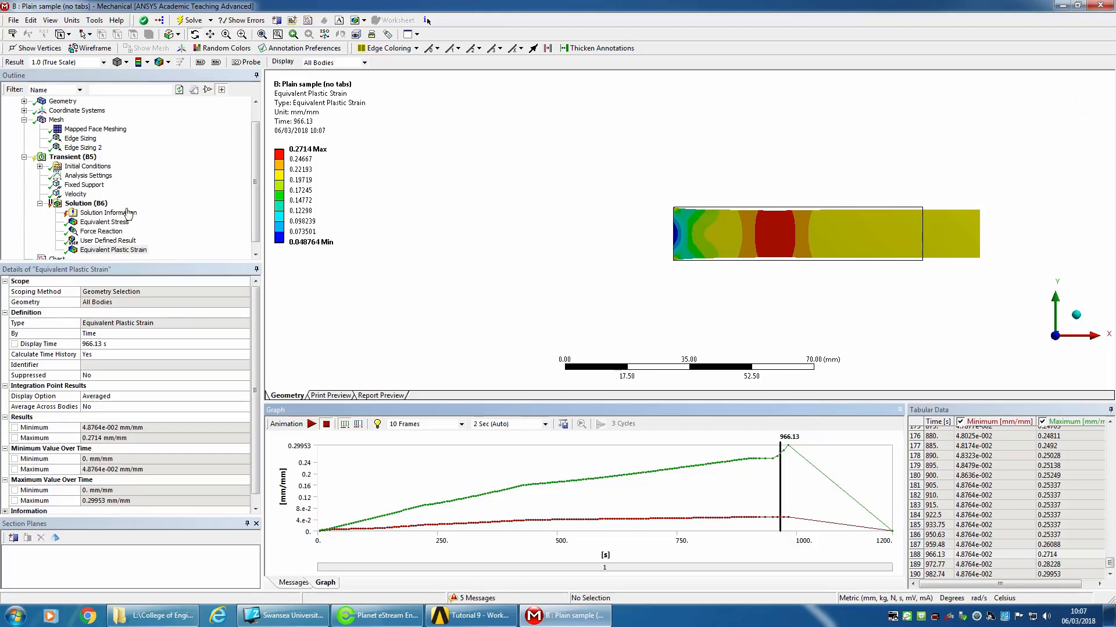
Add a second Force Reaction probe to the solution with Fixed Support as its boundary condition, and evaluate all results
left_click(87, 204)
right_click(90, 205)
mouse_move(201, 216)
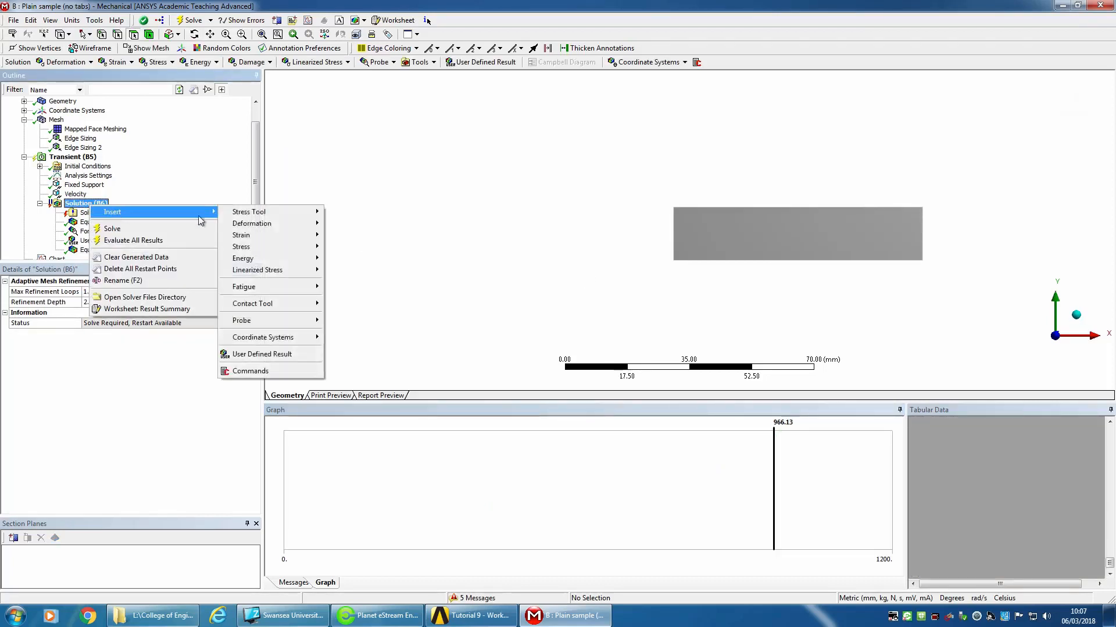
mouse_move(250, 225)
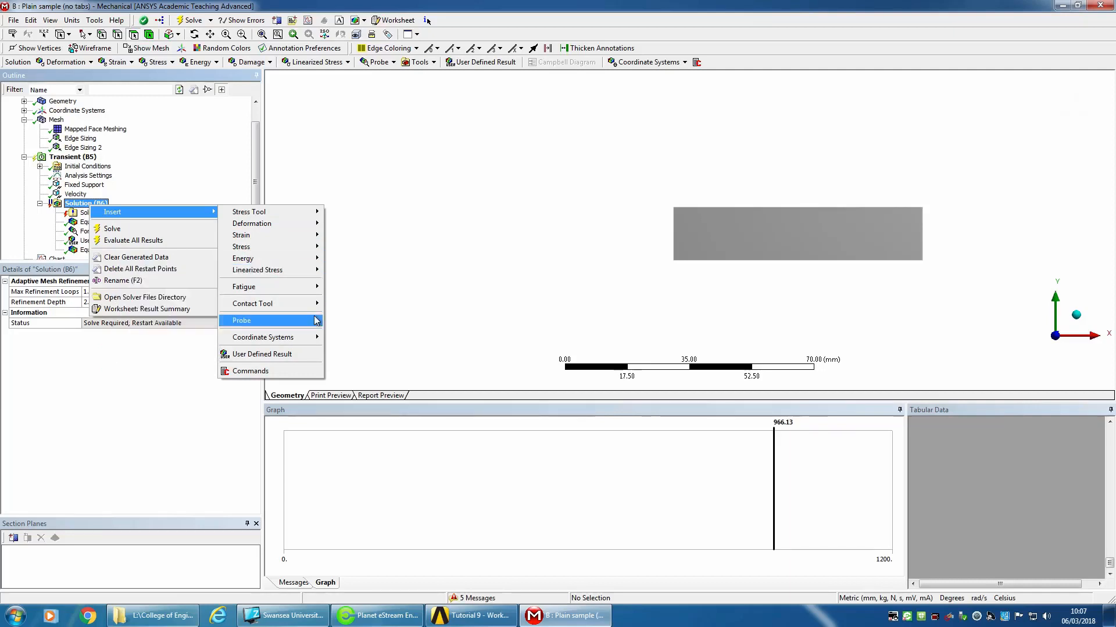
mouse_move(317, 320)
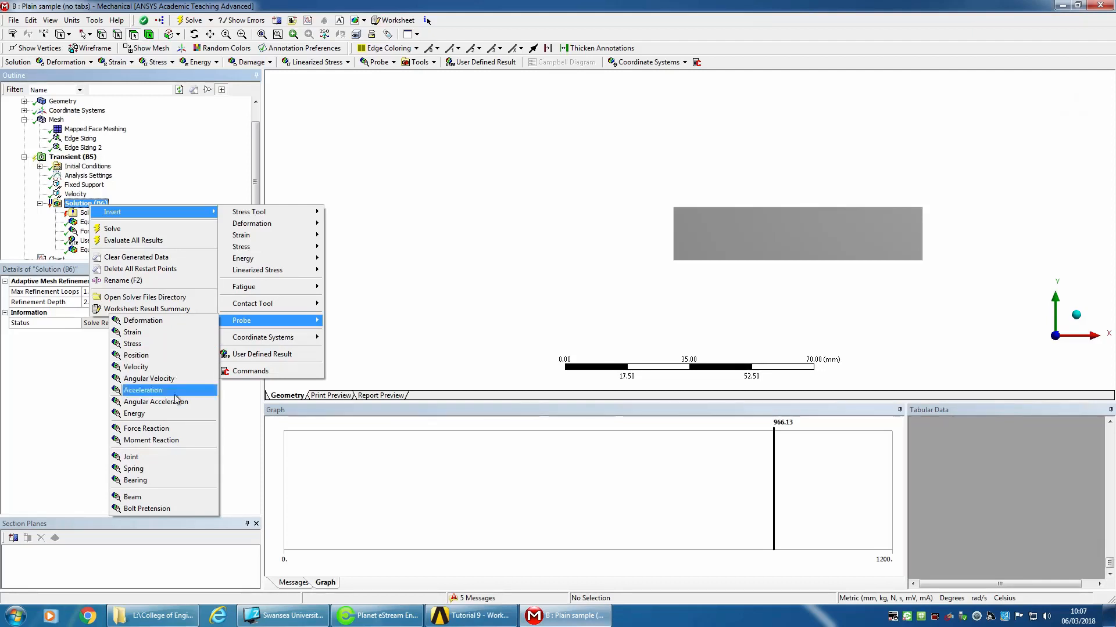
left_click(157, 433)
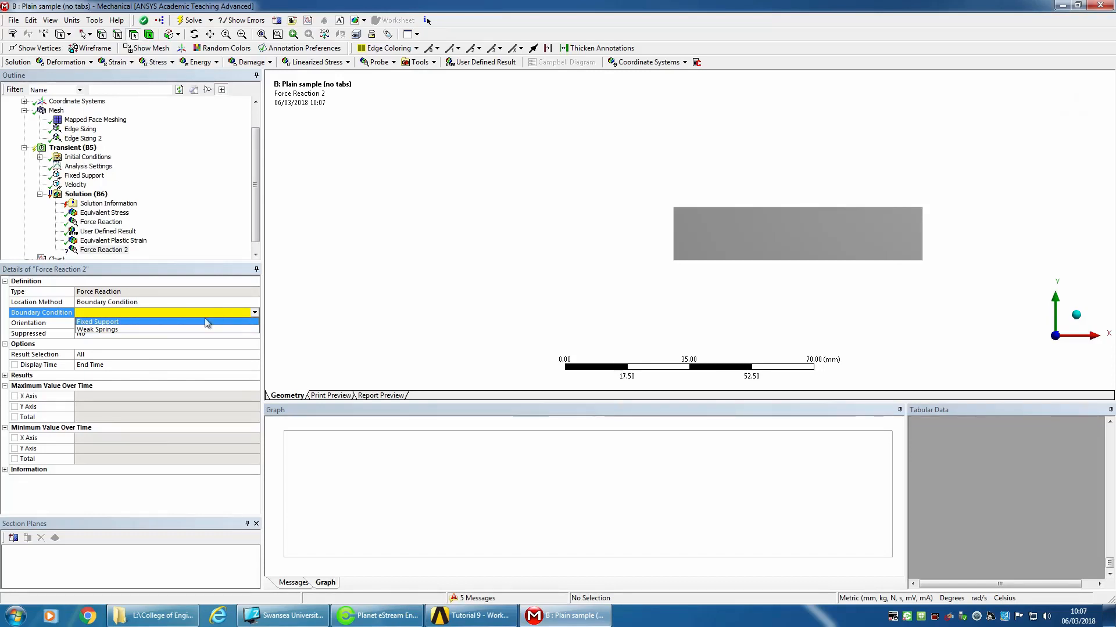
left_click(157, 323)
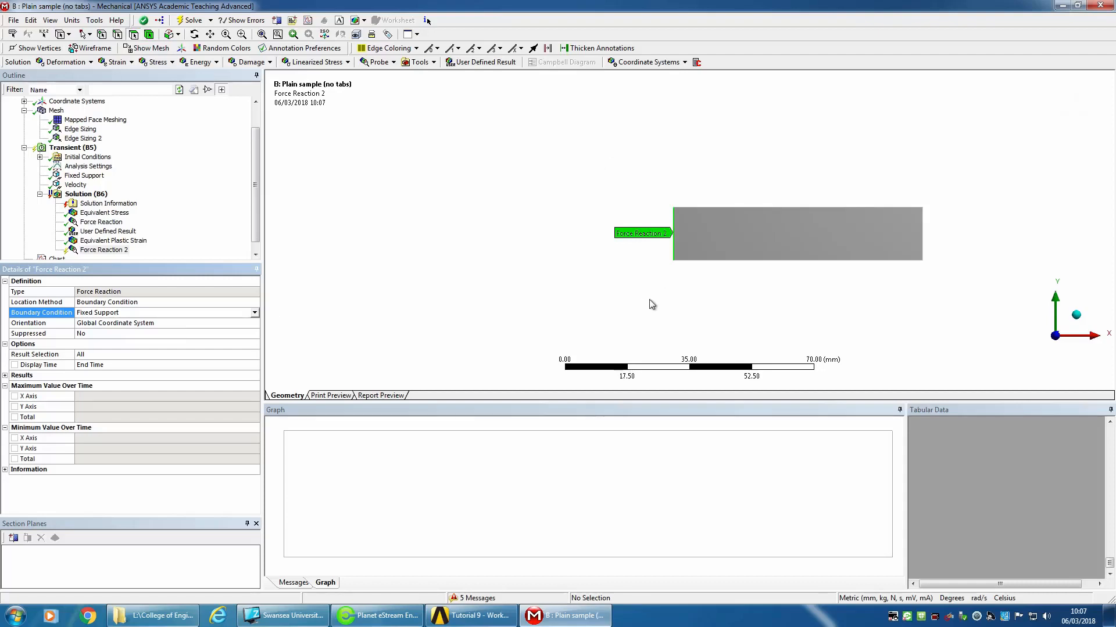
right_click(109, 253)
left_click(143, 286)
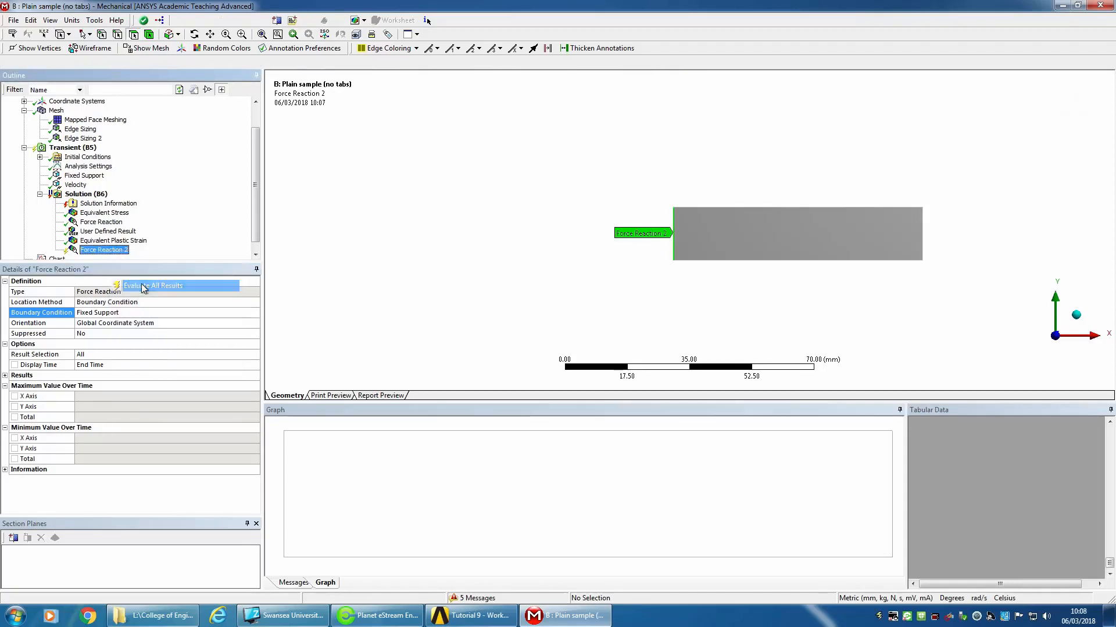
Display the first Force Reaction result and select all rows of its tabular data from the first time point
left_click(111, 225)
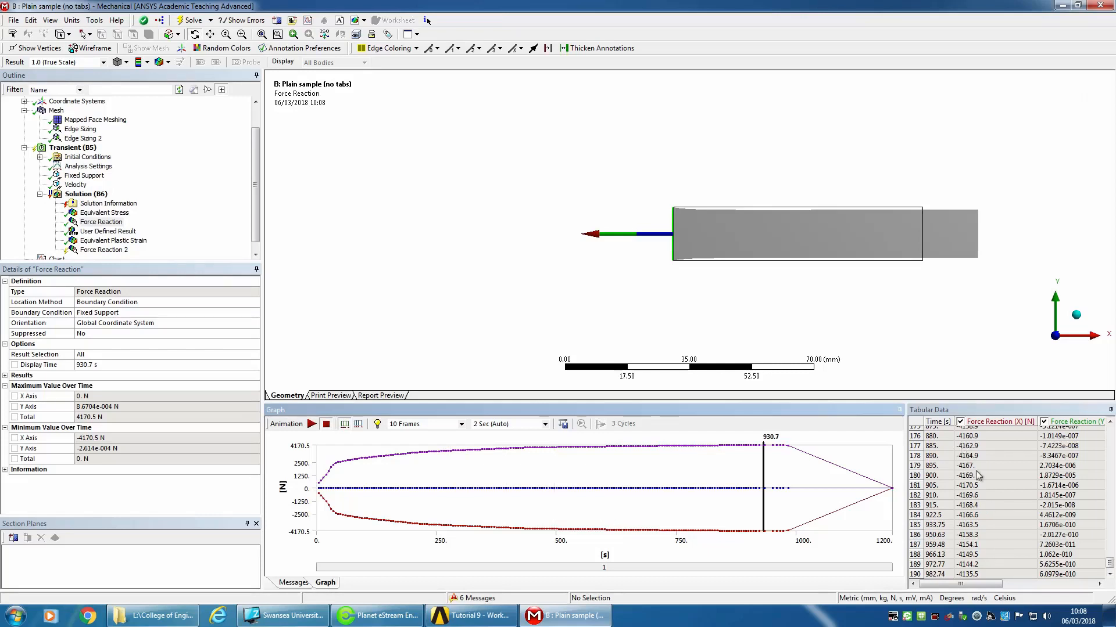
left_click_drag(1112, 564, 1110, 429)
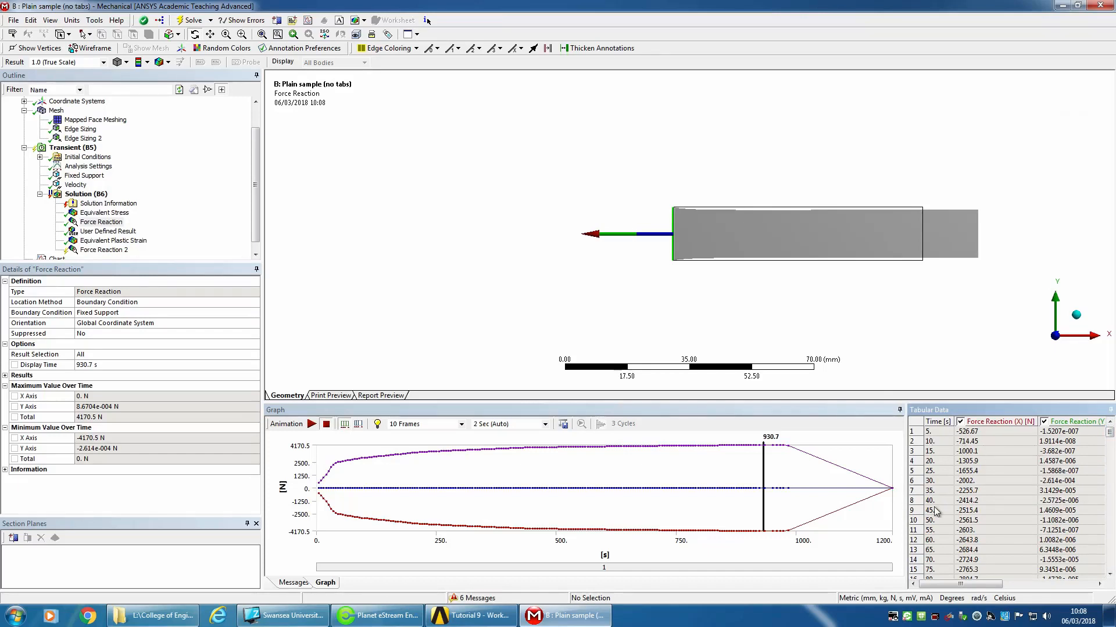
left_click(916, 428)
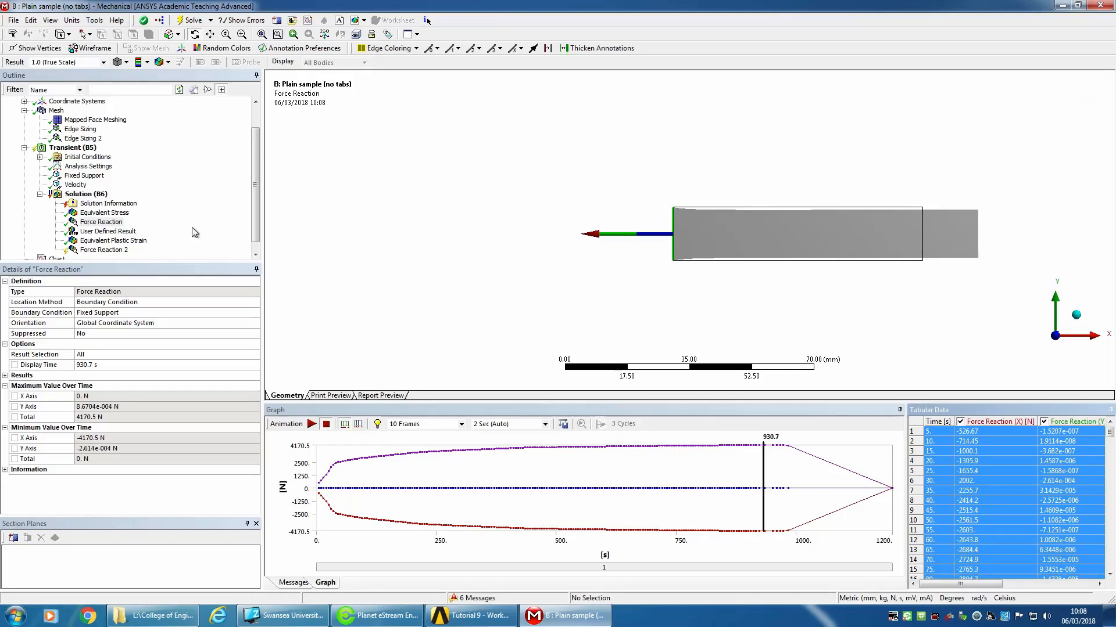
Set the number of divisions to 20 for the Edge Sizing on the sample's two short edges
left_click(58, 111)
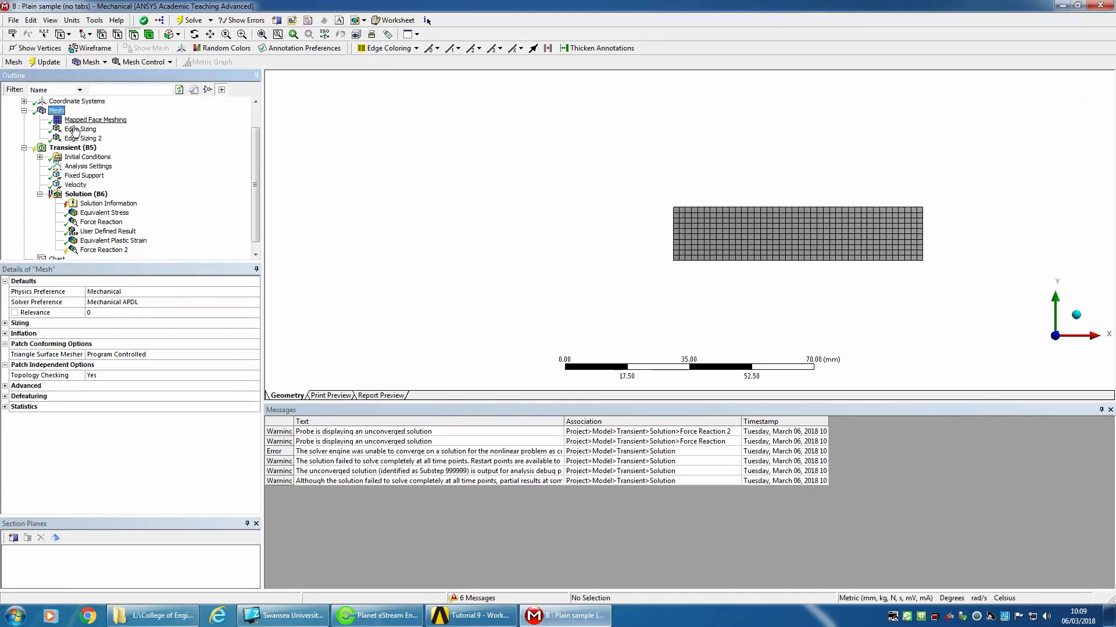
left_click(80, 129)
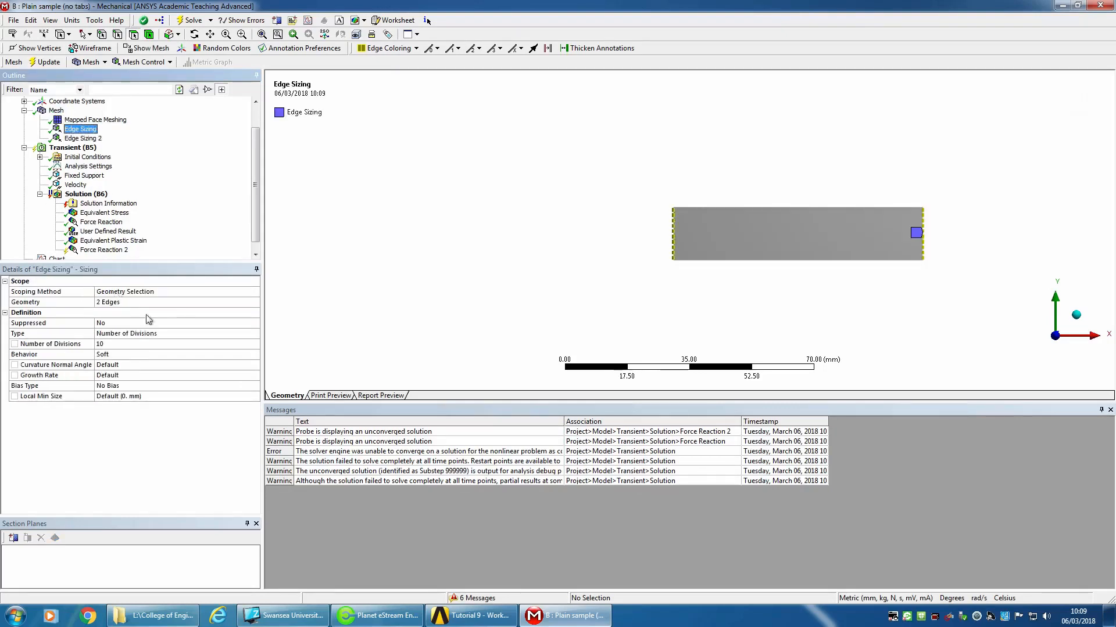
left_click(126, 344)
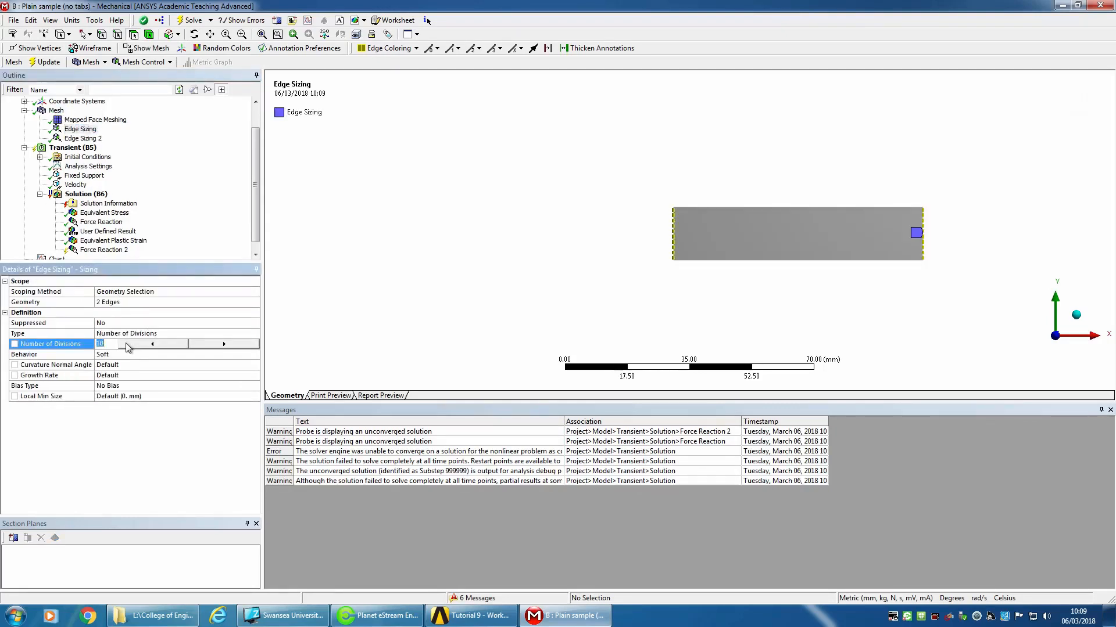
type("20")
key("Return")
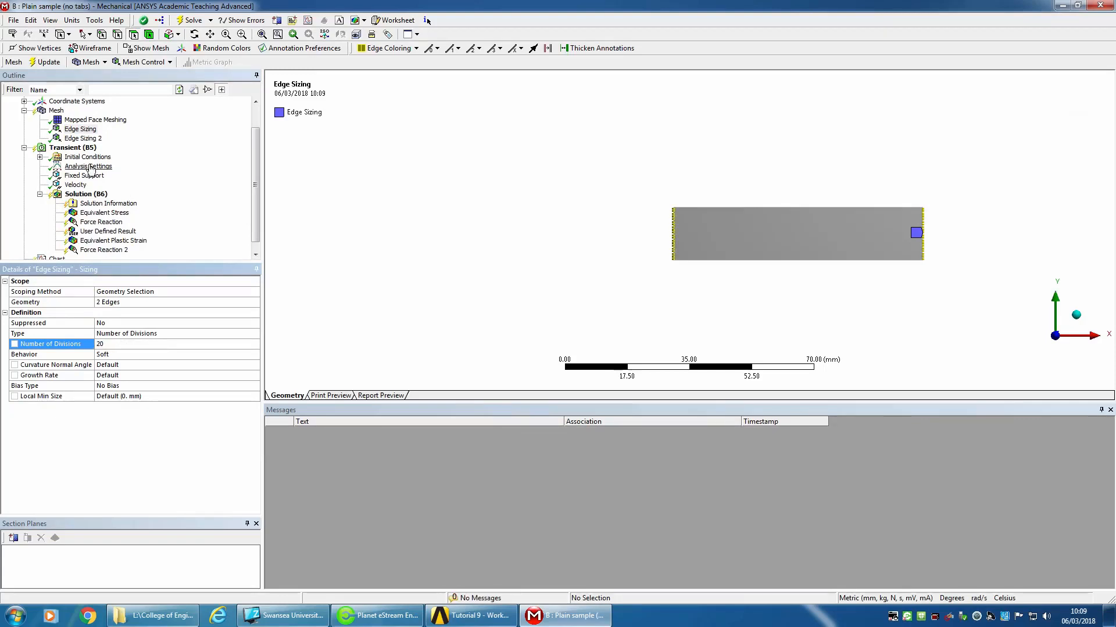
Set the number of divisions to 60 for Edge Sizing 2 on the two long edges and regenerate the mesh
left_click(82, 139)
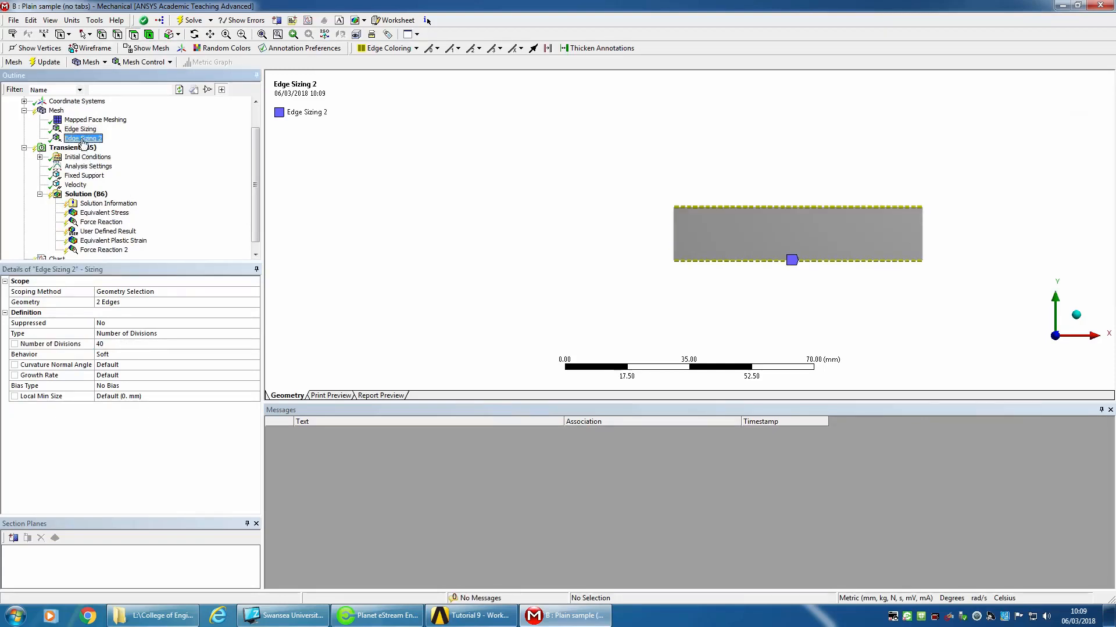
left_click(116, 344)
type("60")
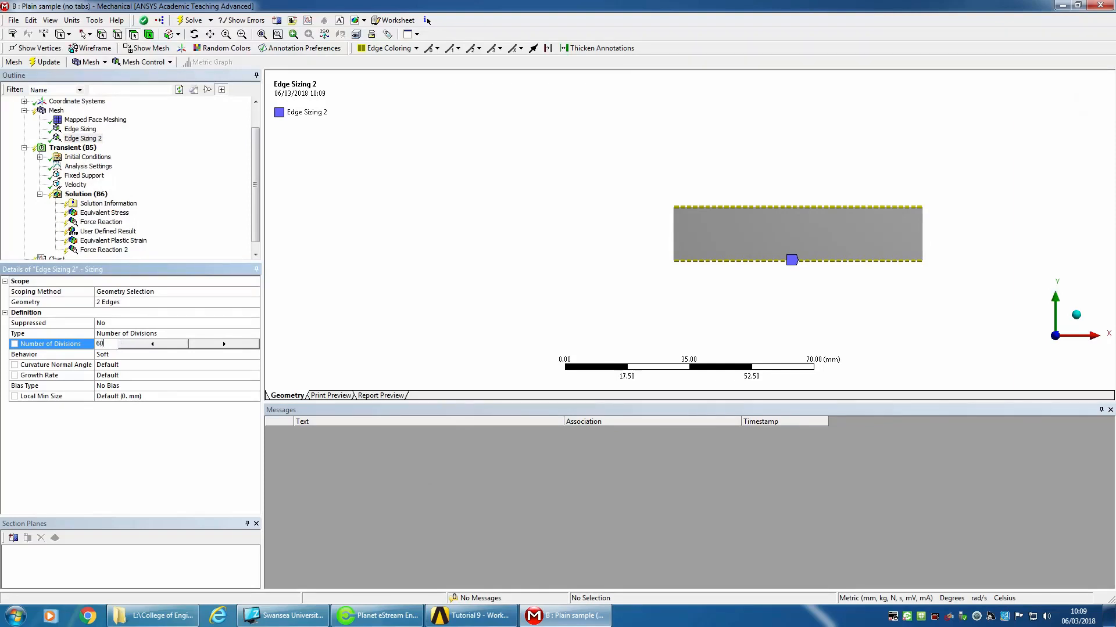
key("Return")
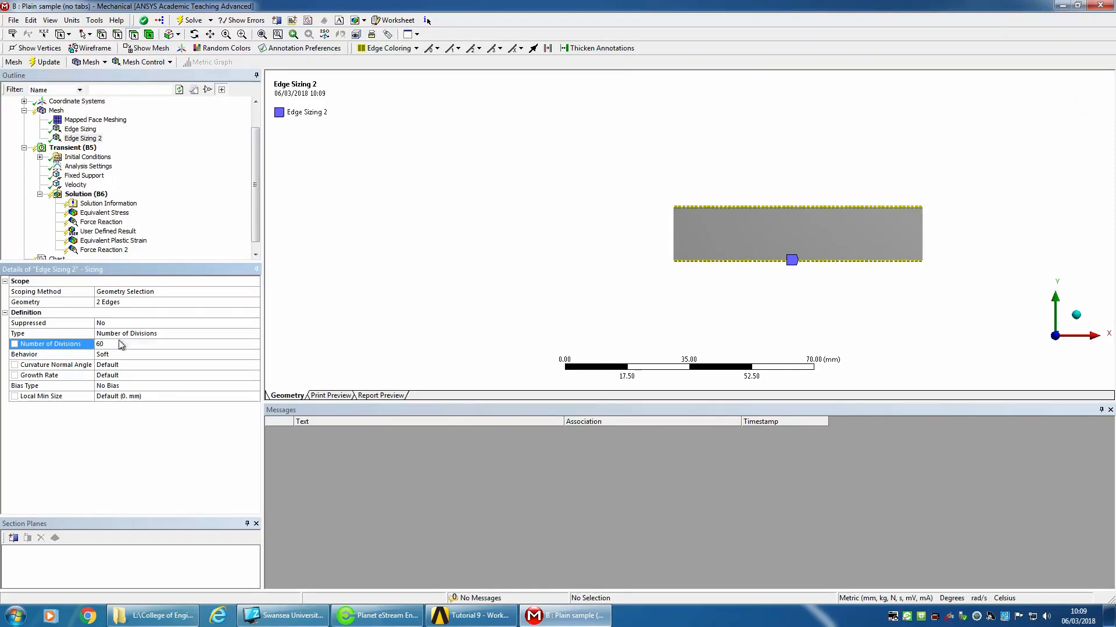
right_click(56, 110)
left_click(93, 152)
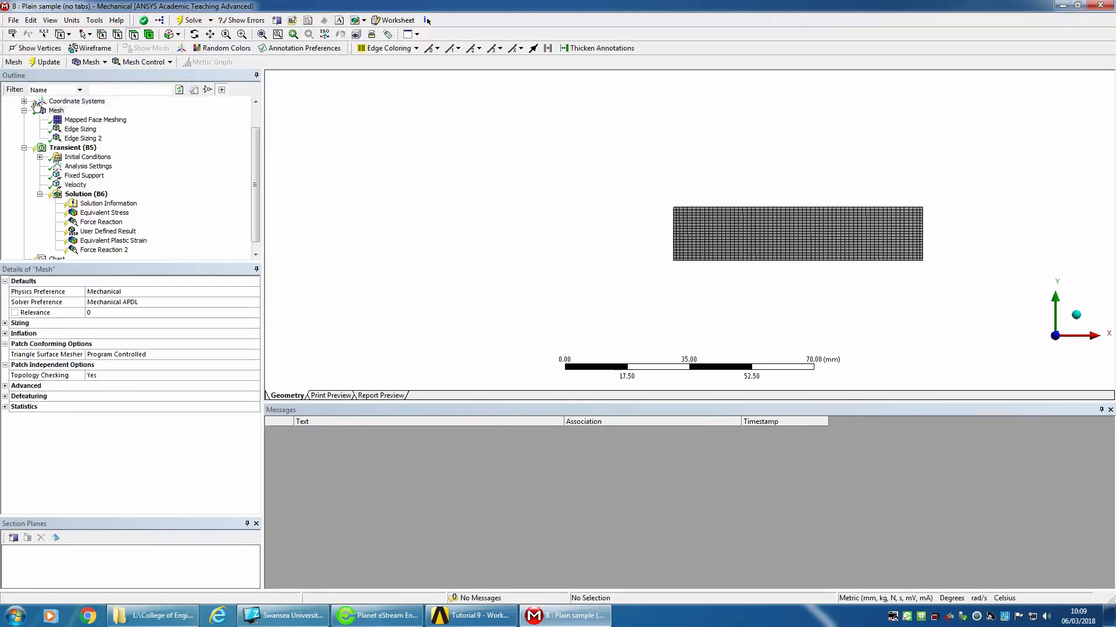
Set the behavior of both edge sizings to Hard and regenerate the mesh
left_click(81, 129)
left_click(128, 356)
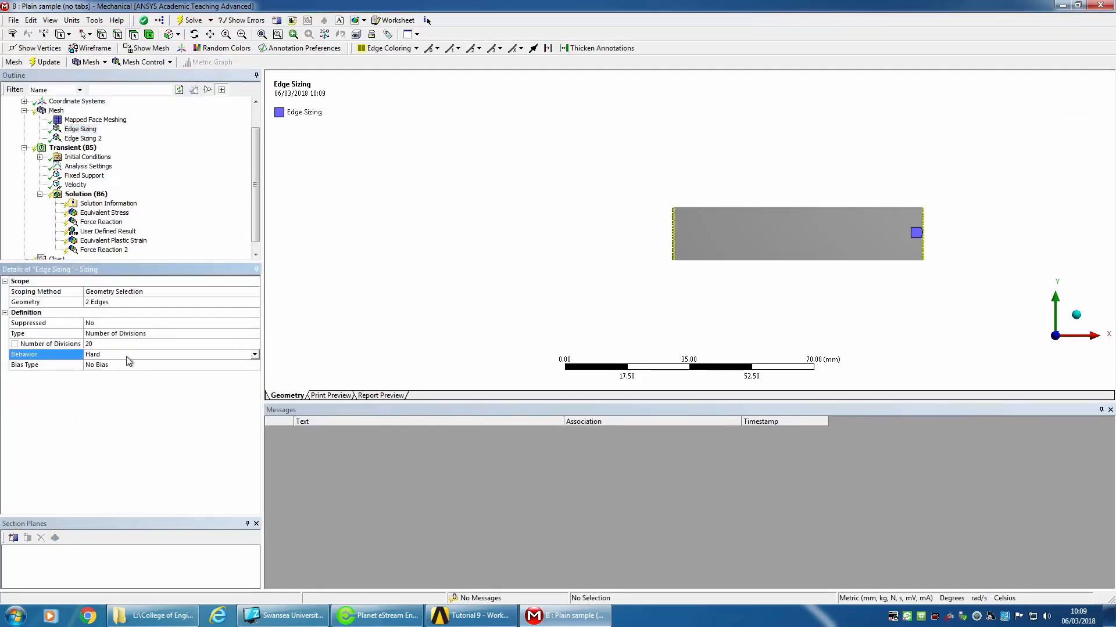
left_click(83, 138)
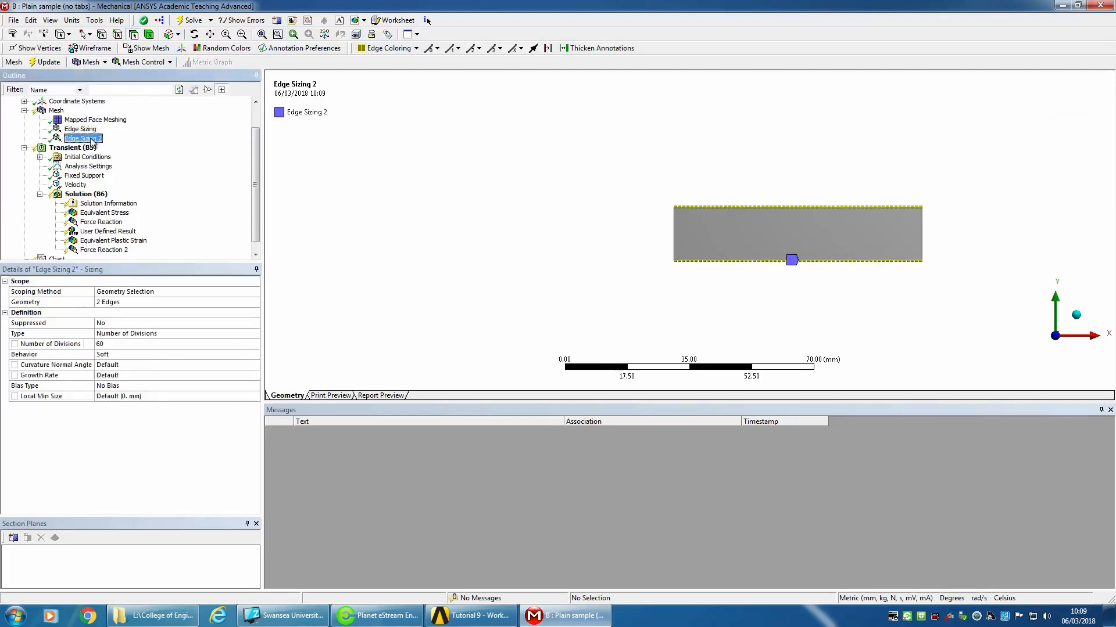
double_click(113, 355)
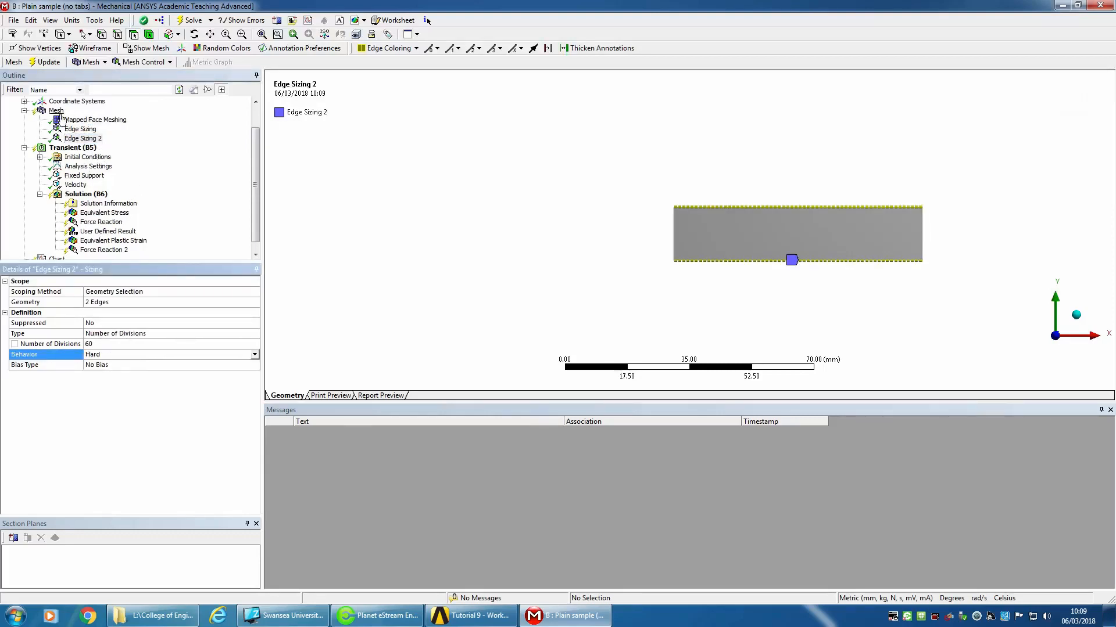
left_click(55, 111)
right_click(56, 110)
left_click(84, 154)
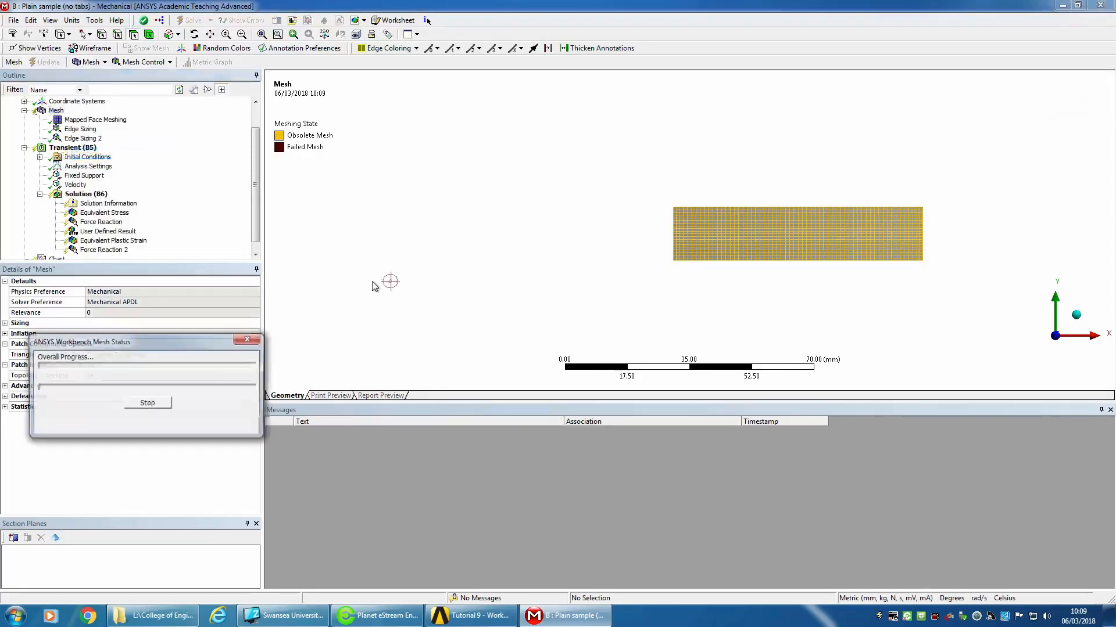
right_click_drag(643, 187, 923, 291)
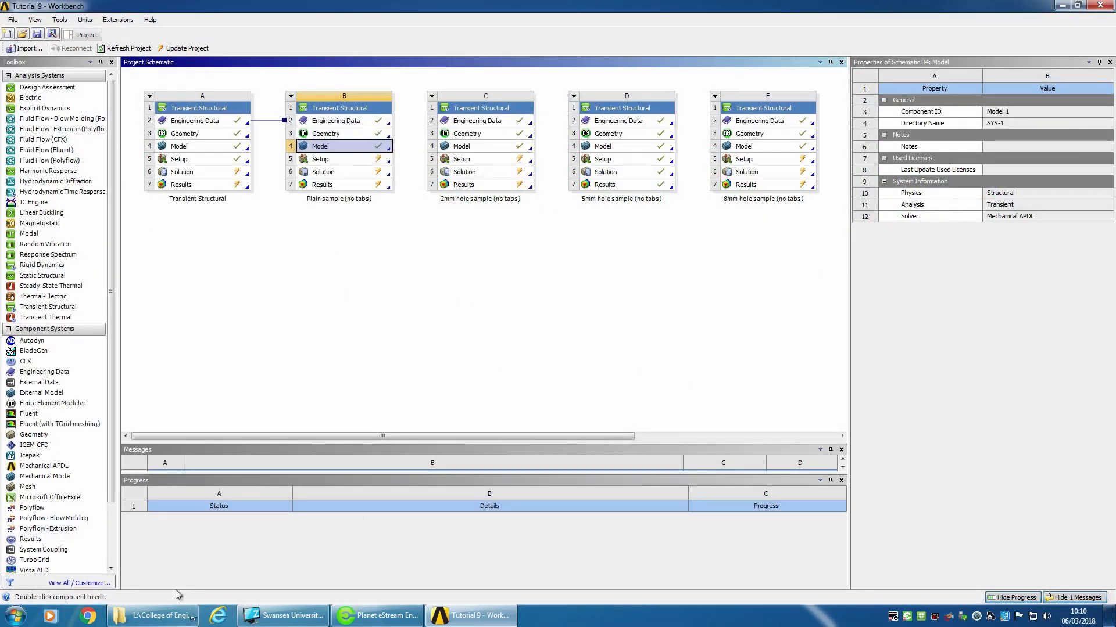
In the Workbench project schematic, duplicate the Plain sample (no tabs) system and name the copy "Plain sample linear elastic"
left_click(377, 615)
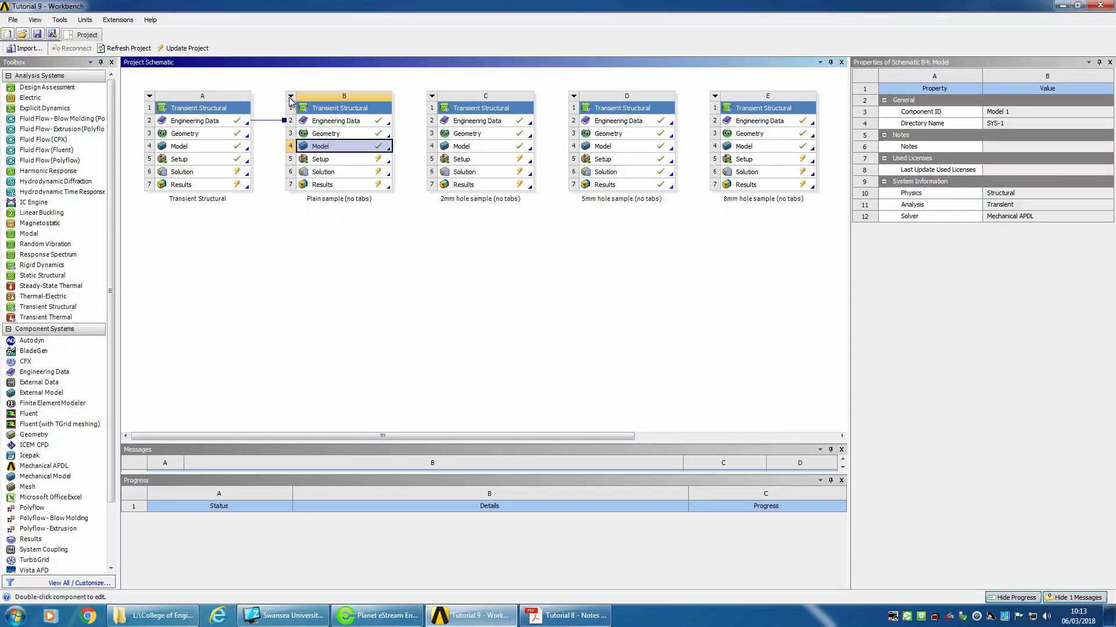
left_click(290, 97)
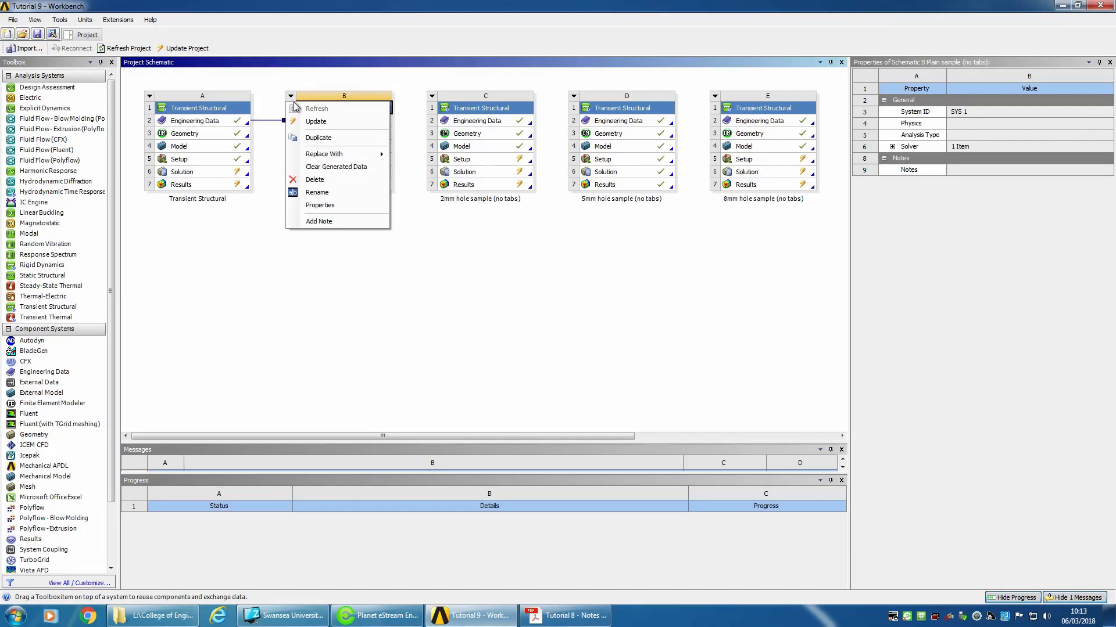
left_click(310, 137)
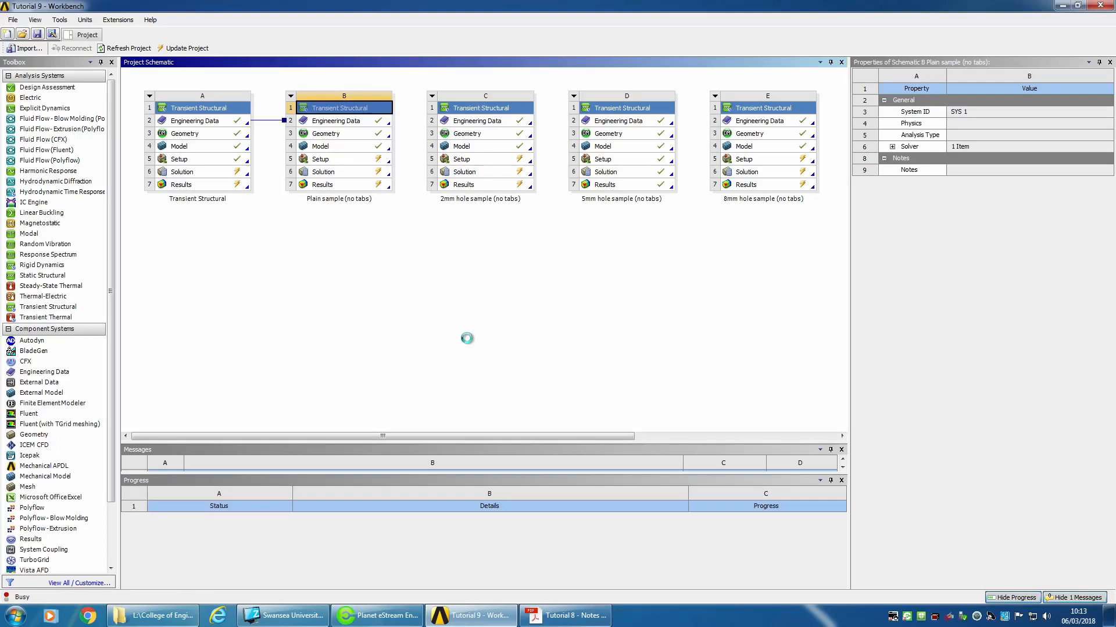
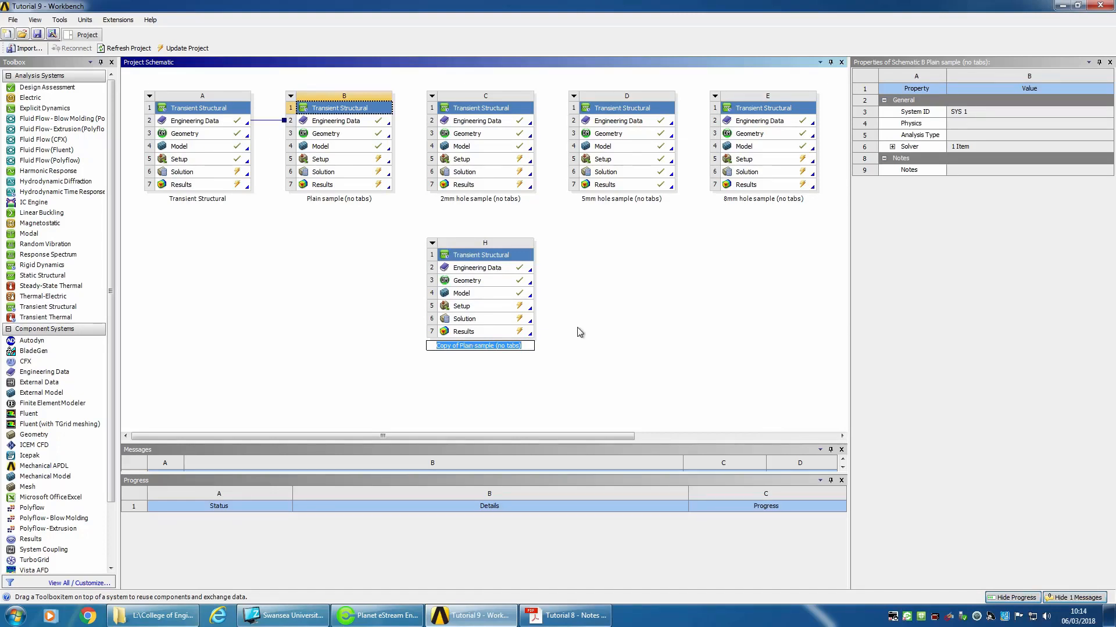
type("Plan")
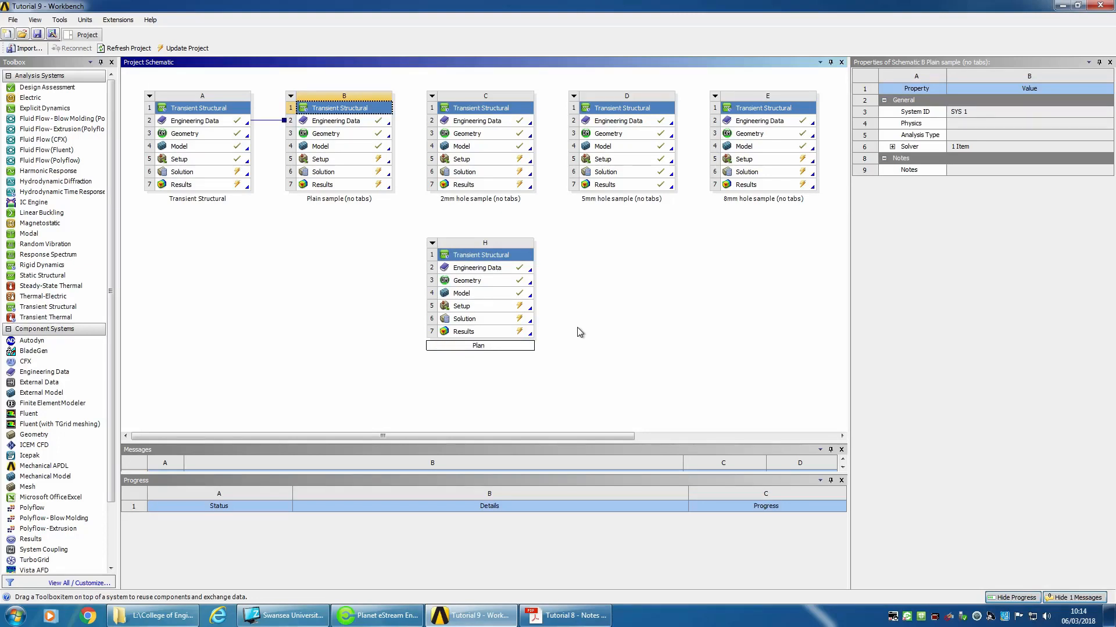
key("BackSpace")
type("in sample linear elastic")
key("Return")
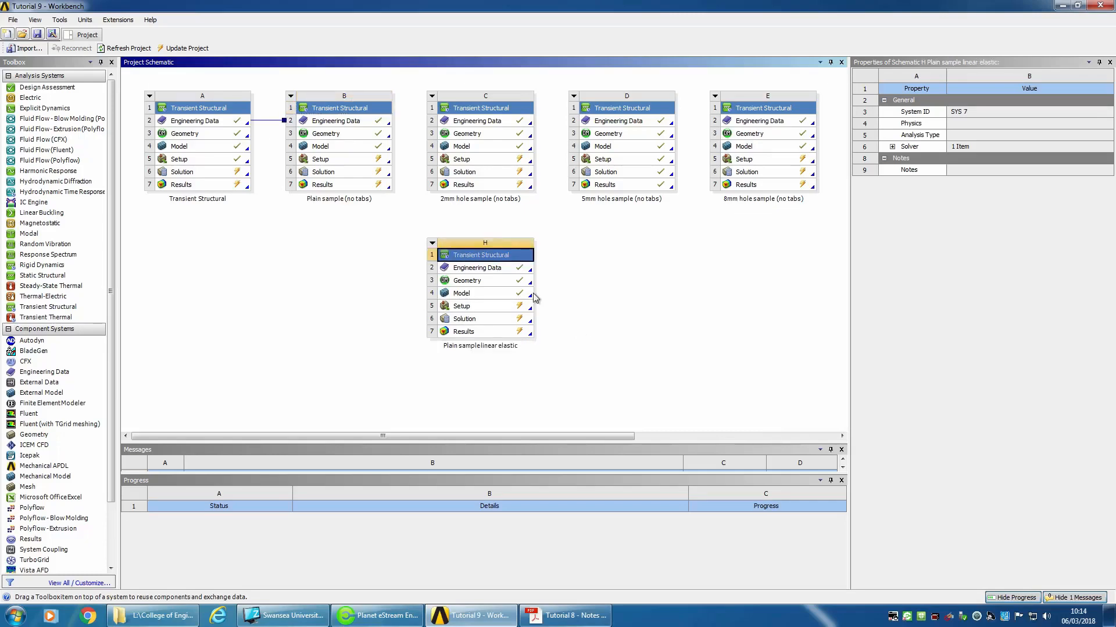
Open the engineering data of the Plain sample linear elastic system and delete the Structural Steel material
double_click(471, 270)
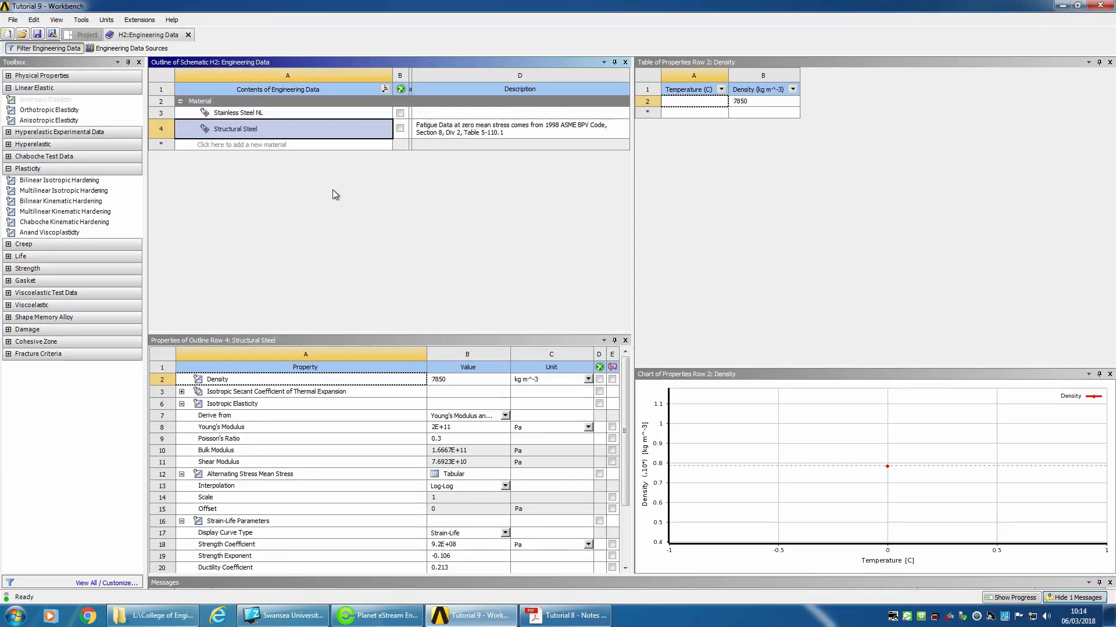
right_click(239, 135)
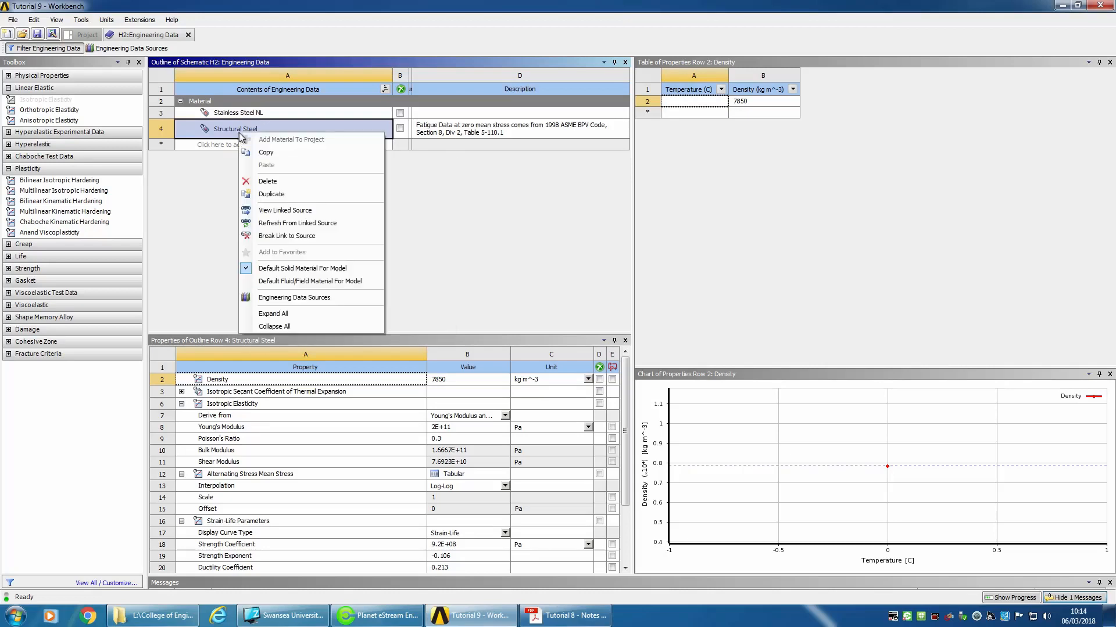
left_click(263, 178)
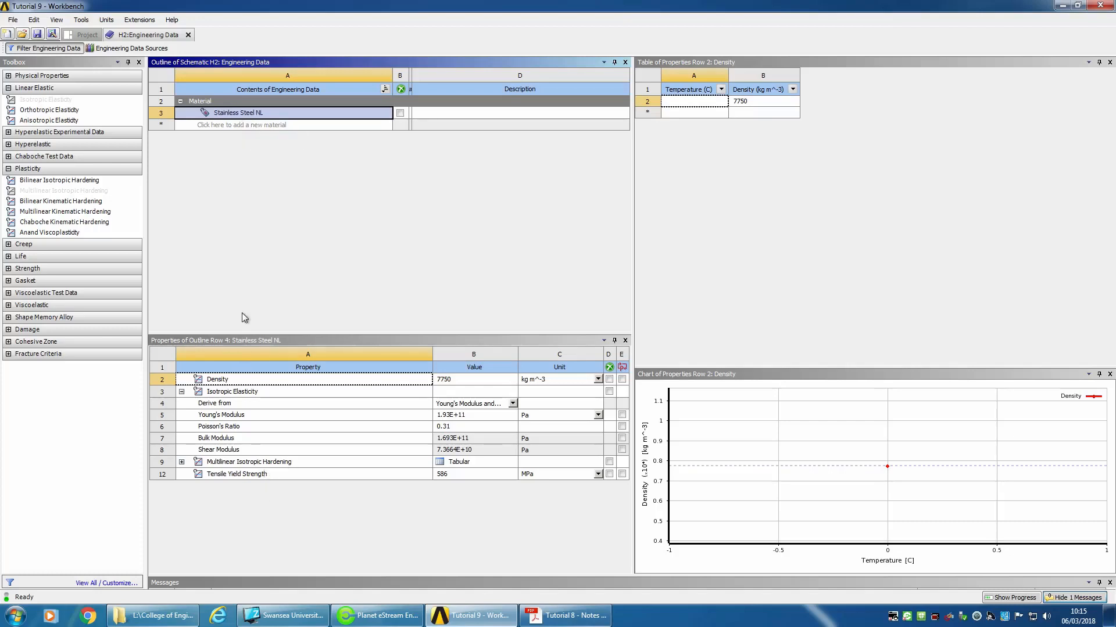
Try to copy the Stainless Steel NL material and paste it as a new material
right_click(250, 115)
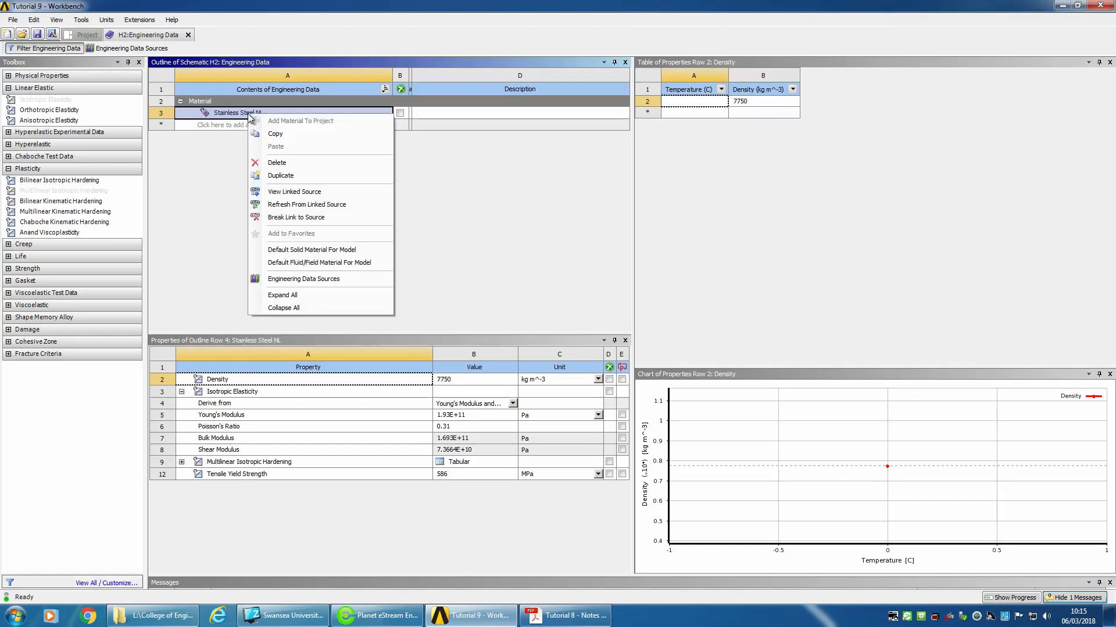
left_click(268, 134)
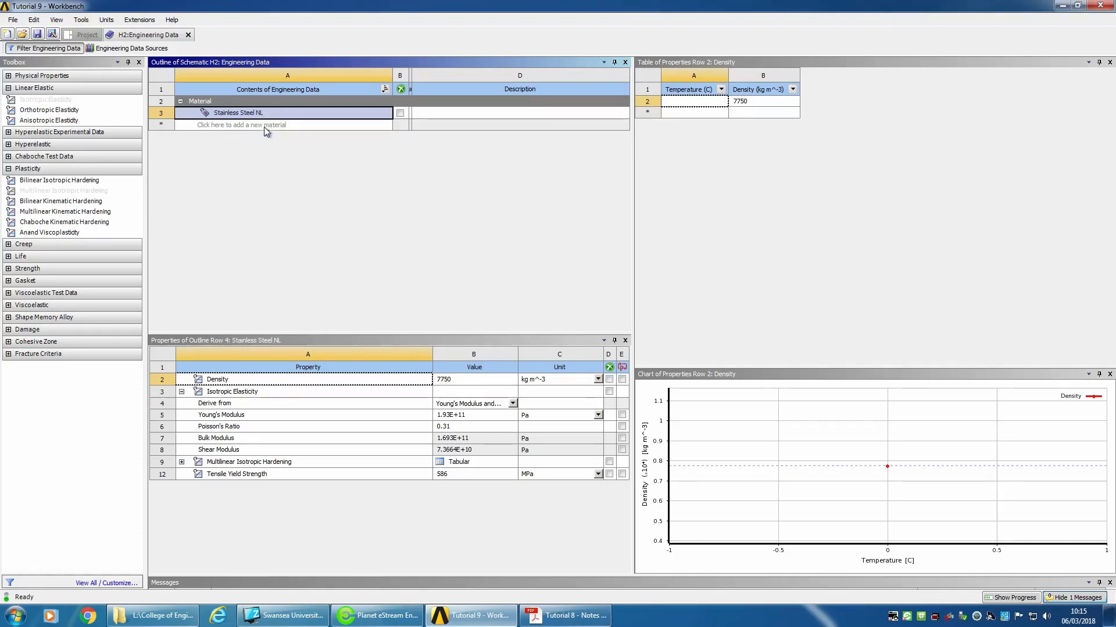
right_click(264, 127)
left_click(288, 153)
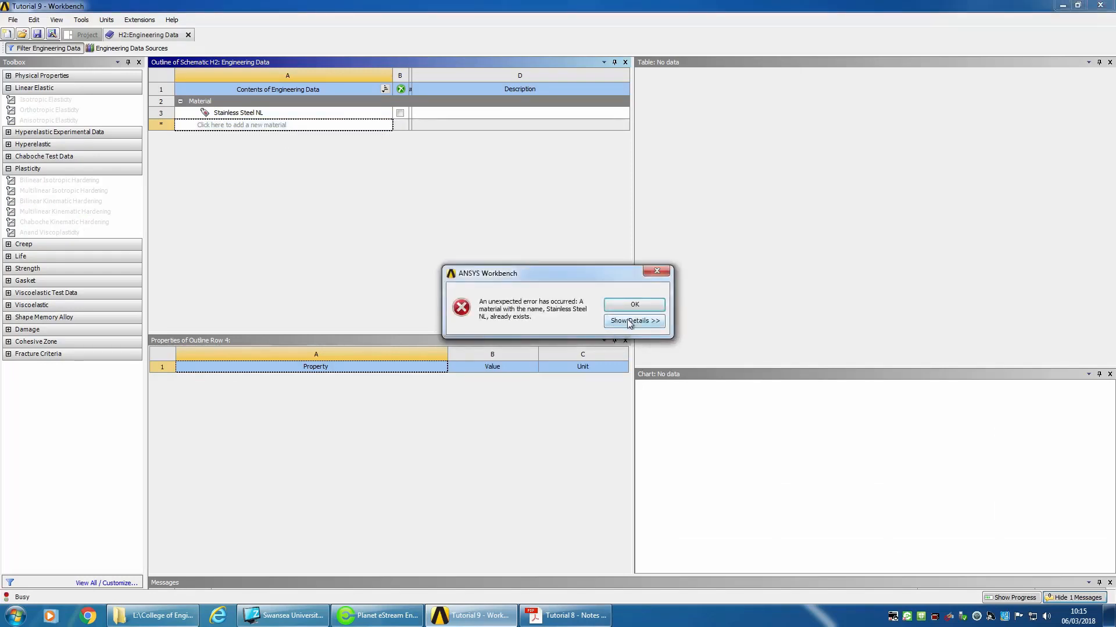
left_click(635, 303)
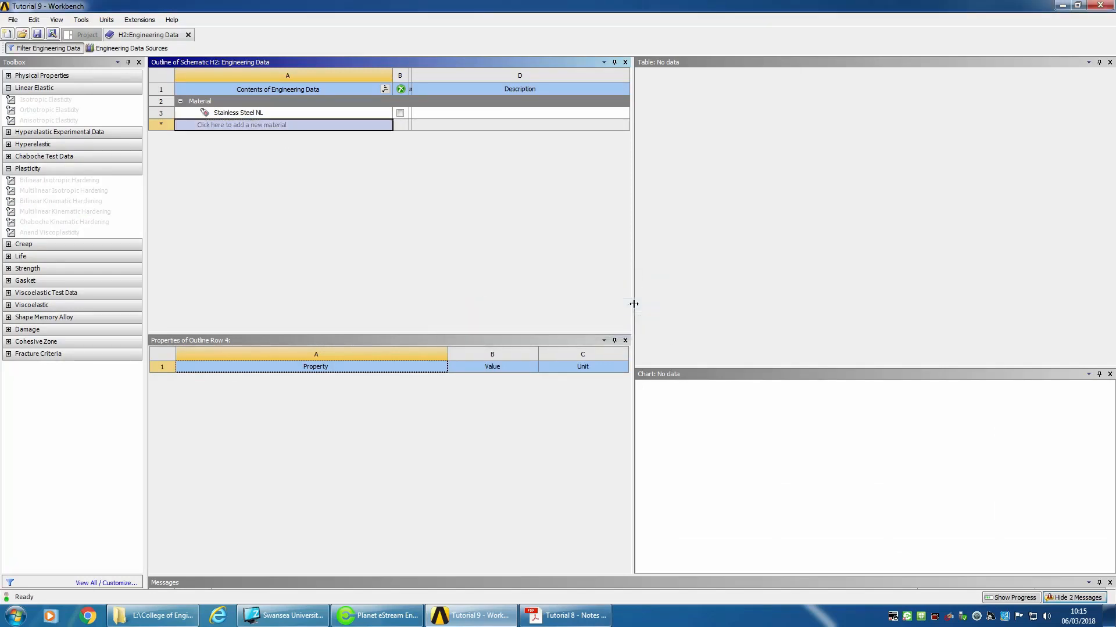
Duplicate the Stainless Steel NL material twice so that there are three versions of it
right_click(241, 116)
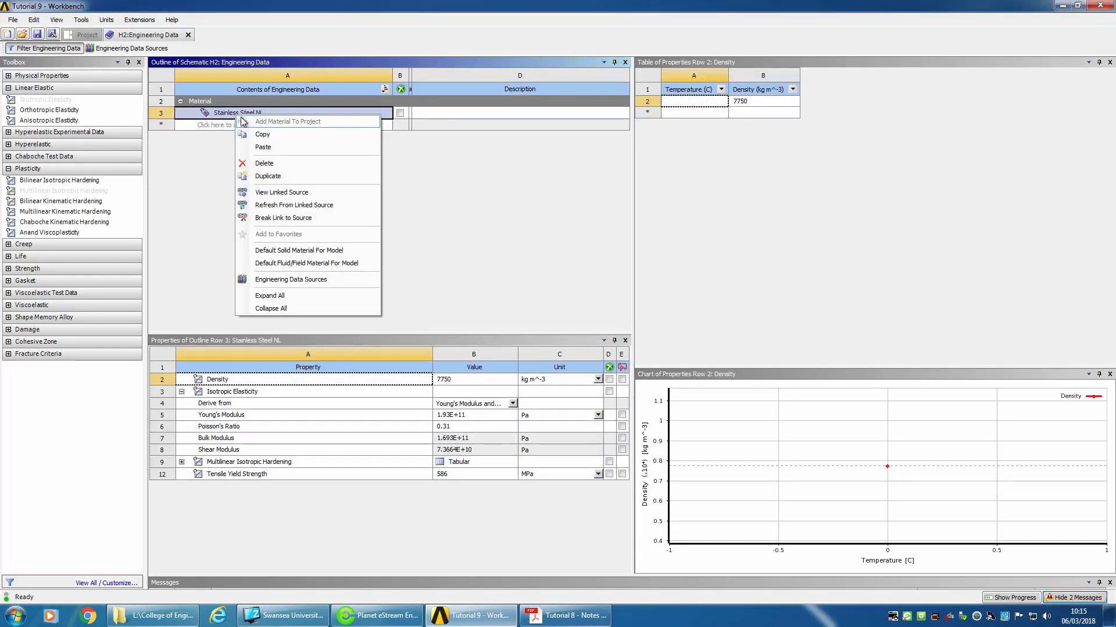
left_click(268, 176)
right_click(266, 125)
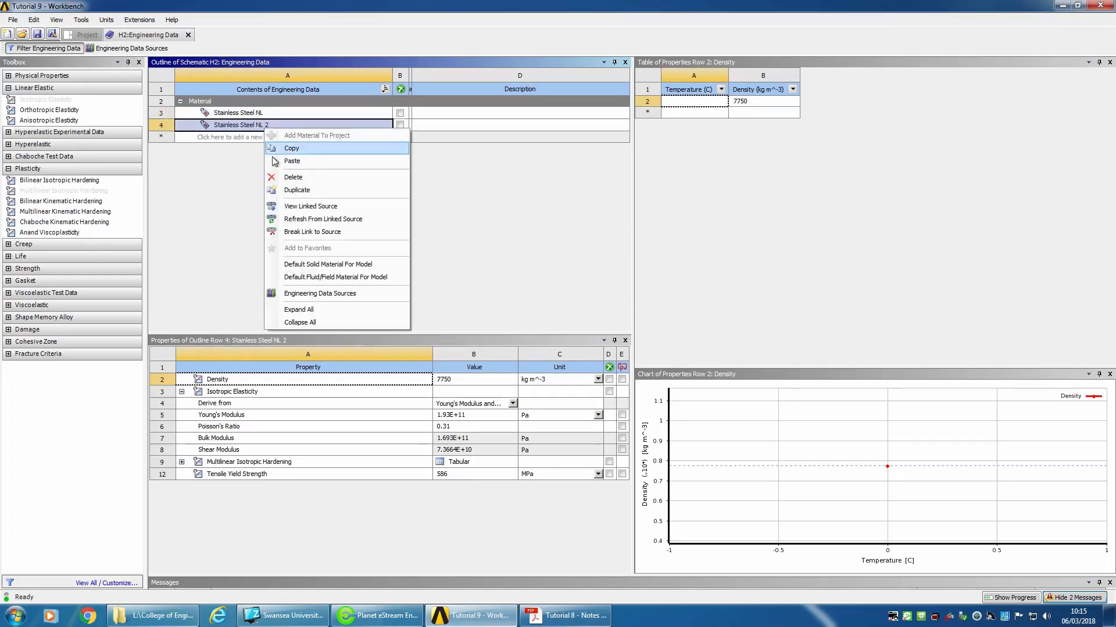
left_click(294, 187)
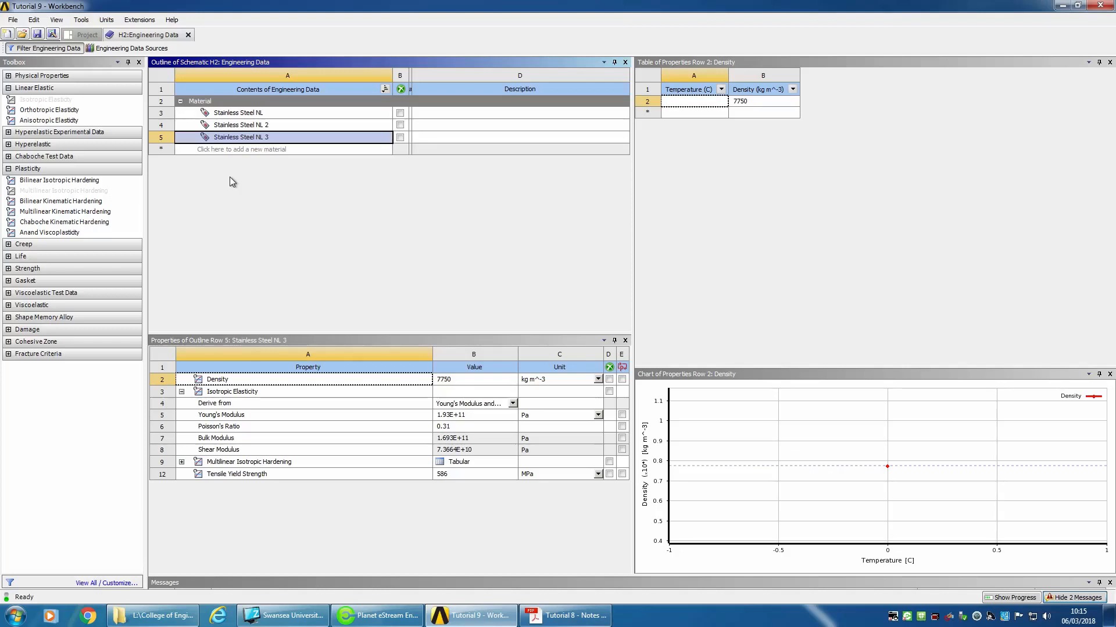
Rename the original Stainless Steel NL material as "Stainless Steel Multilinear Isotropic Hardening"
left_click(231, 118)
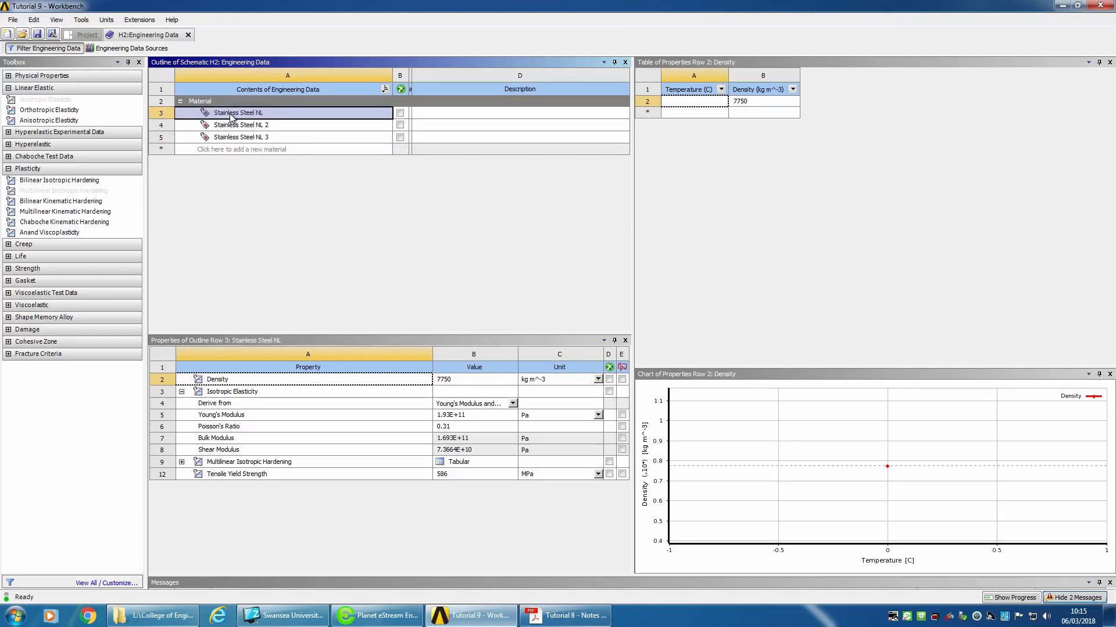
left_click(262, 116)
left_click(265, 115)
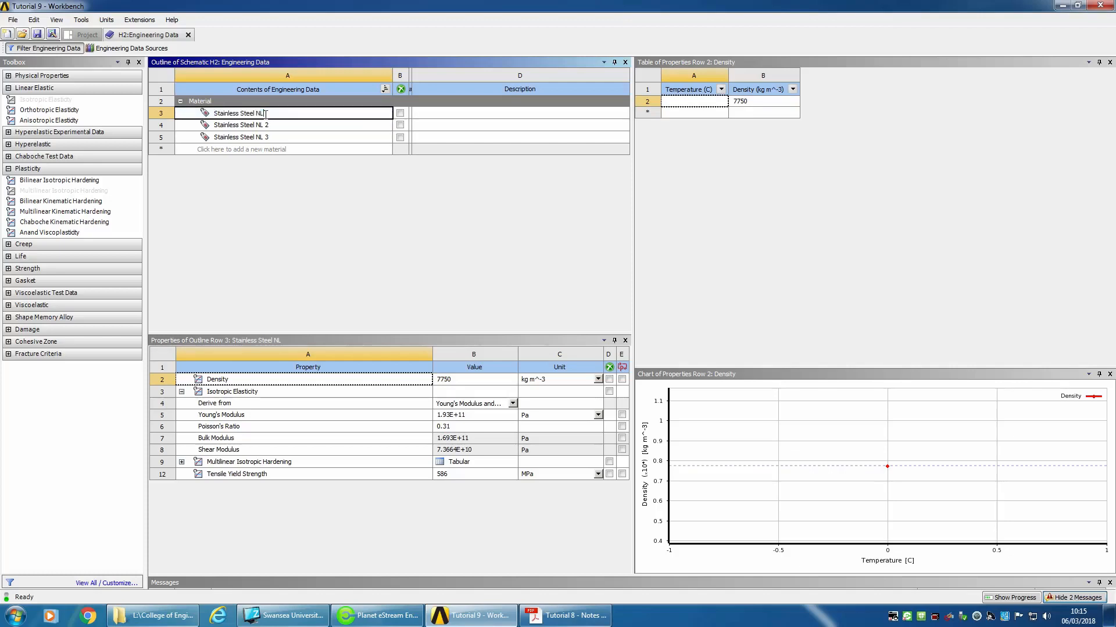
key("BackSpace")
type("ultilinea")
type("r Isotropic Hardening")
key("Return")
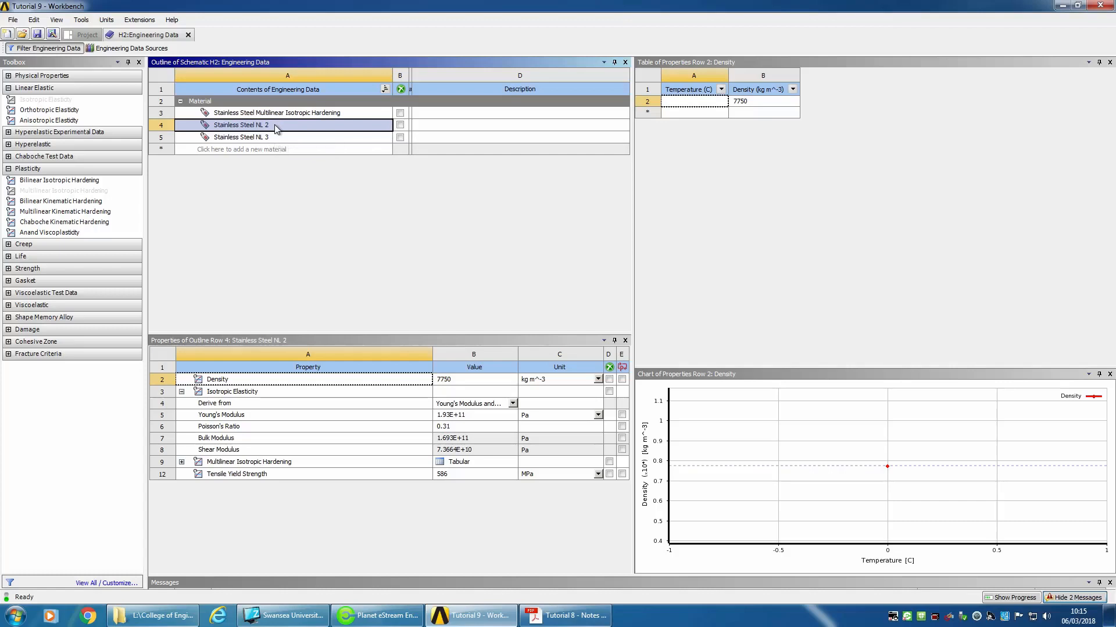
Rename the Stainless Steel NL 2 material as "Stainless Steel NL Linear Perfectly Plastic"
left_click(276, 129)
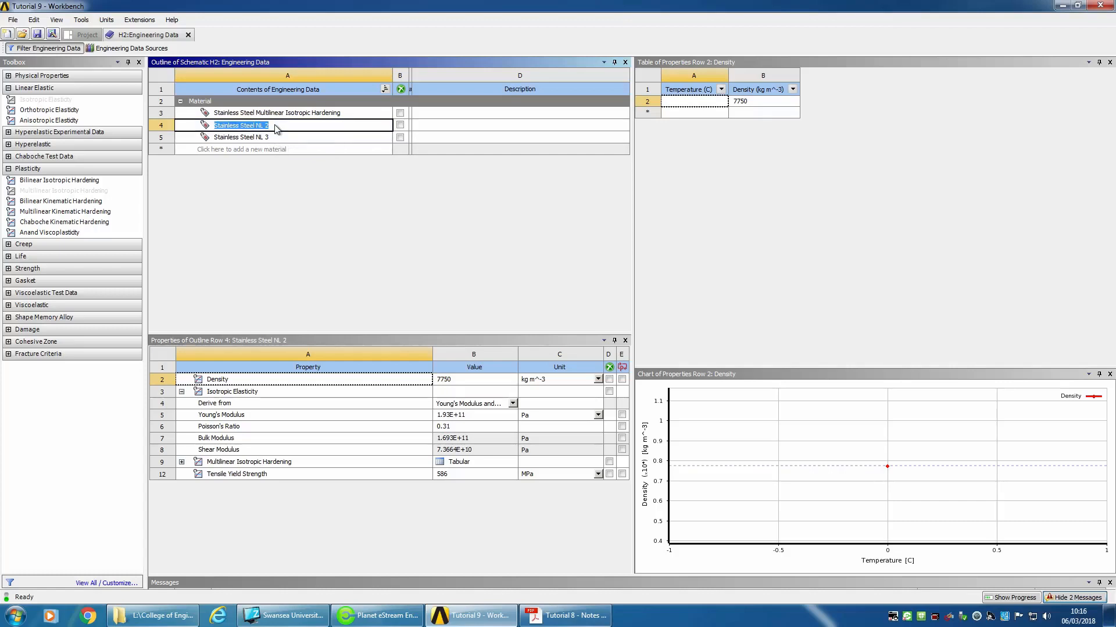
left_click(275, 129)
key("BackSpace")
type("Linear Perfectly Plastic")
key("Return")
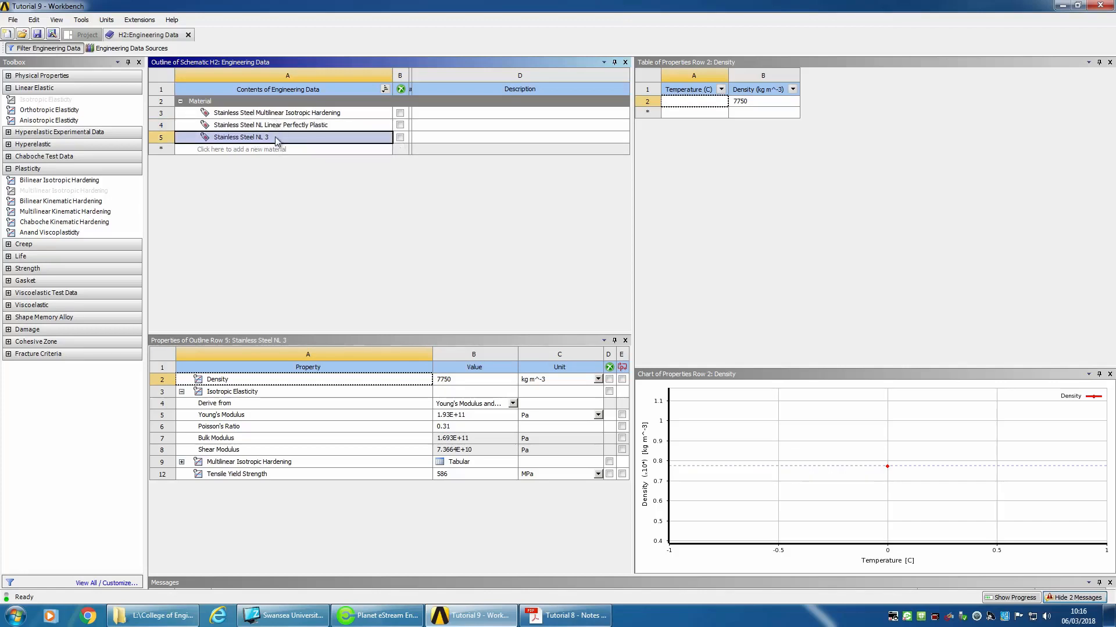
Rename the Stainless Steel NL 3 material as "Stainless Steel NL Linear Elastic"
right_click(274, 137)
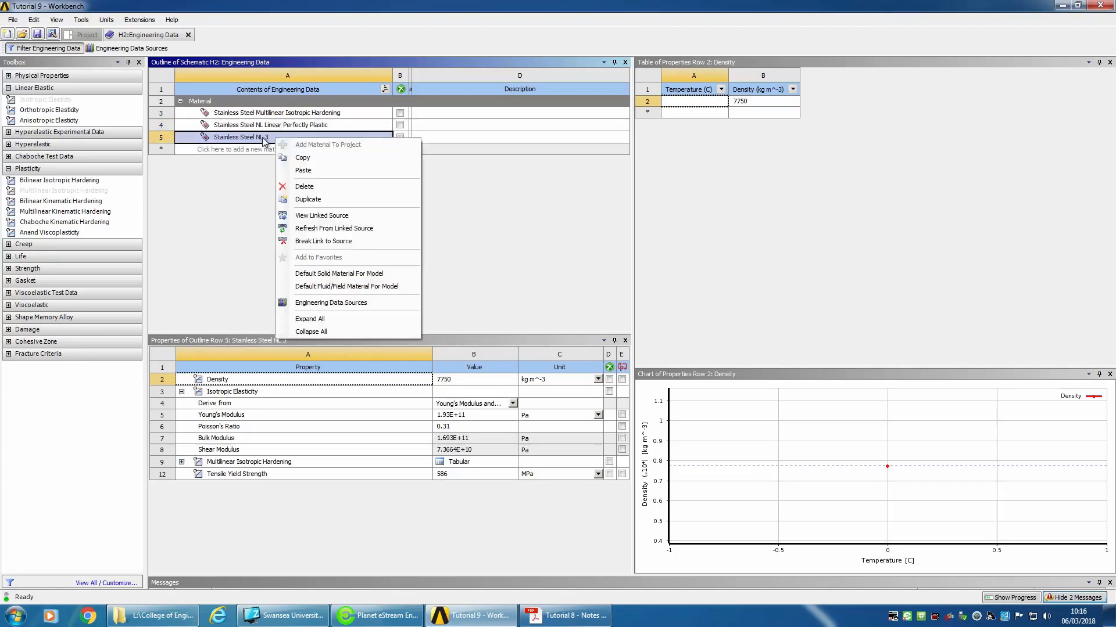
double_click(263, 137)
key("Escape")
double_click(272, 138)
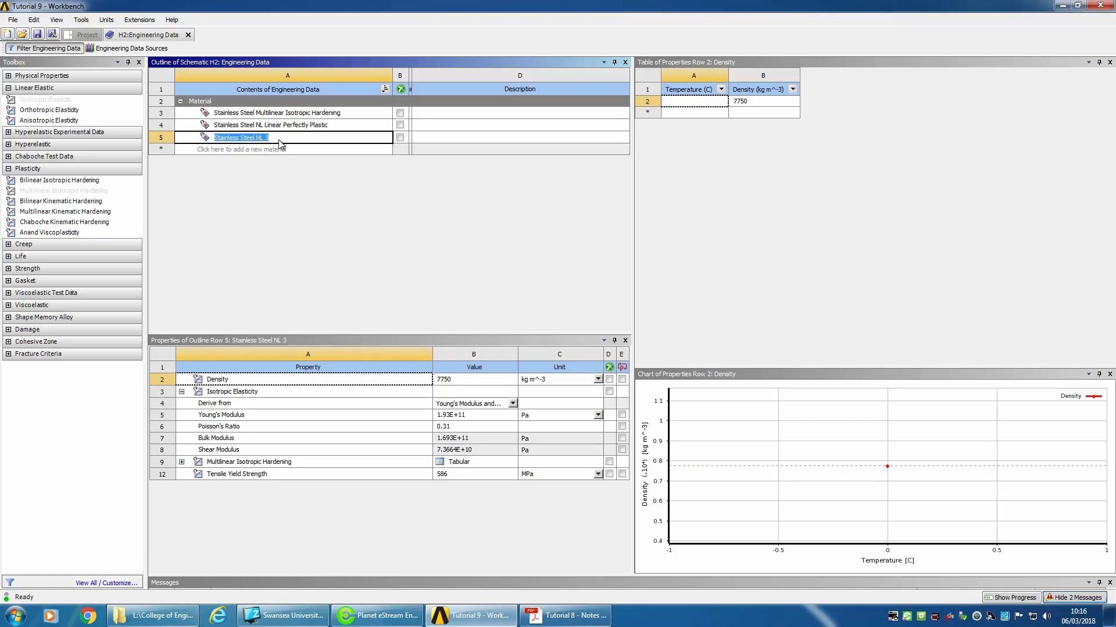
left_click(280, 142)
type("Linear Elastioc")
key("Return")
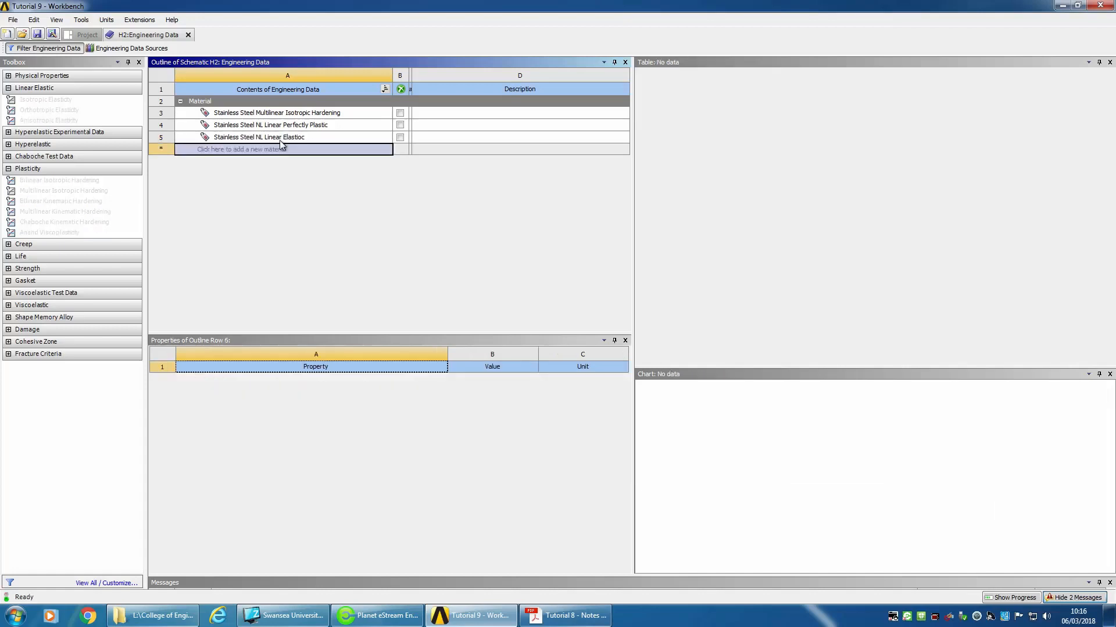
left_click(300, 142)
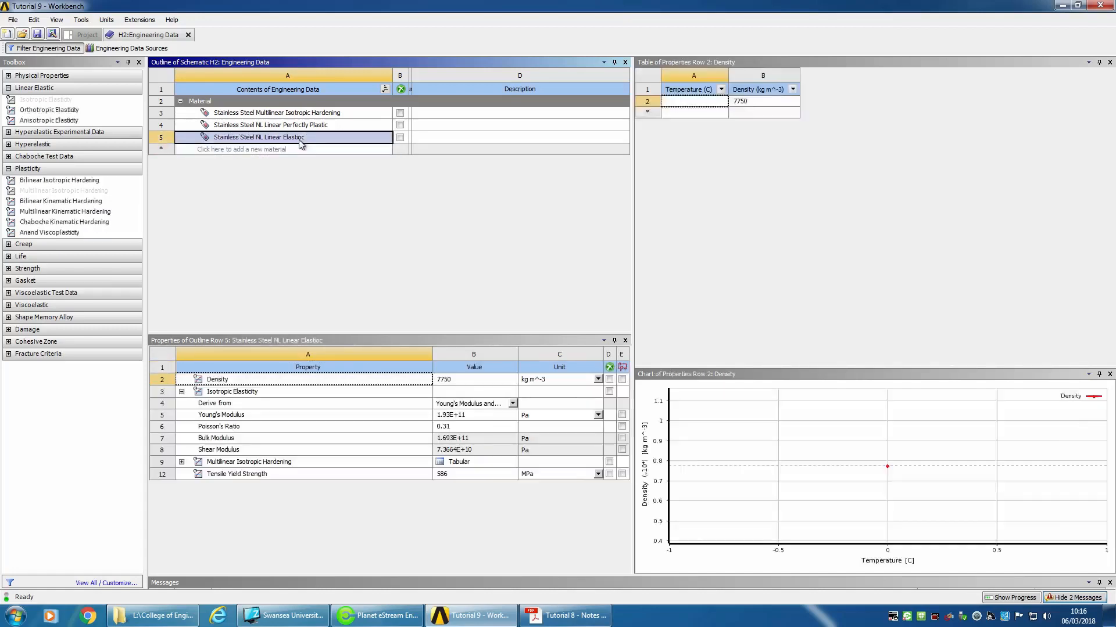
left_click(300, 141)
left_click(302, 140)
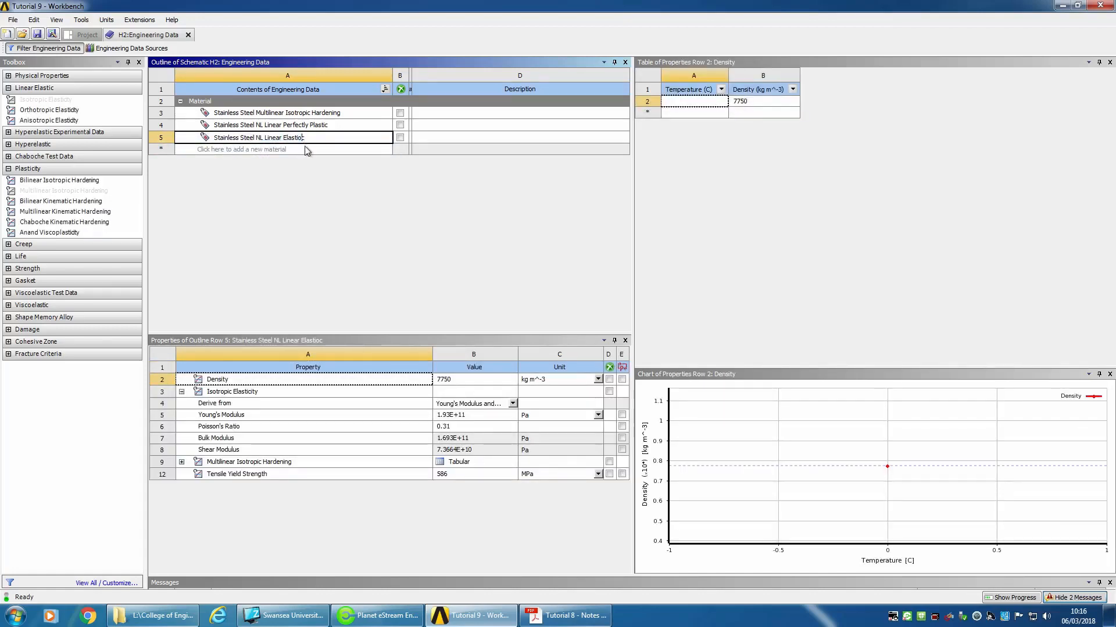
key("BackSpace")
key("Return")
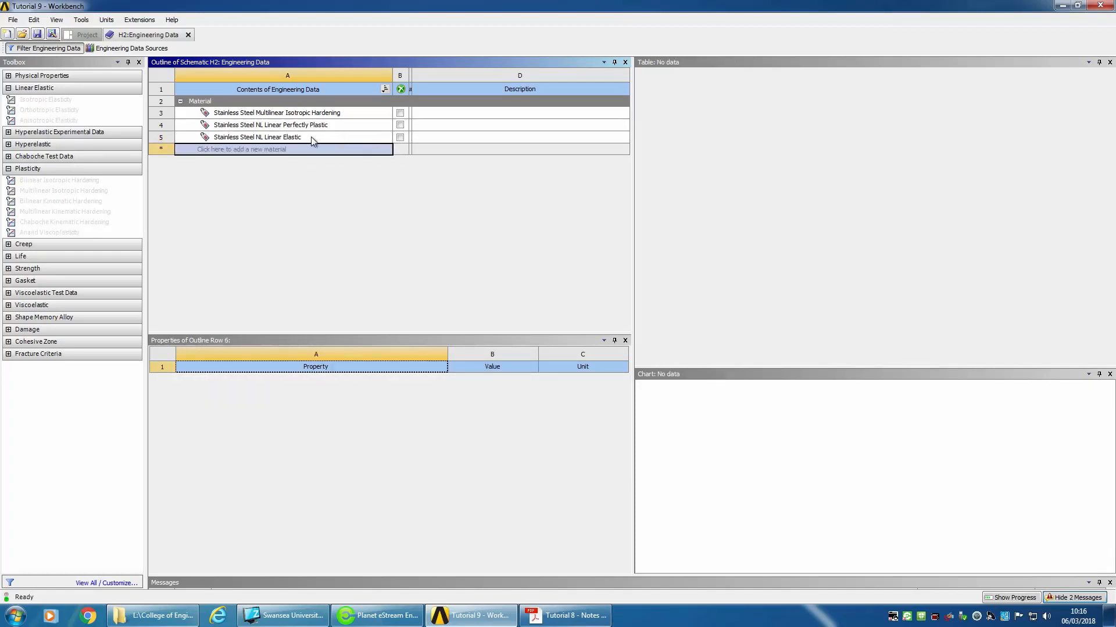
Delete the Multilinear Isotropic Hardening and Tensile Yield Strength properties from the Stainless Steel NL Linear Elastic material
left_click(316, 138)
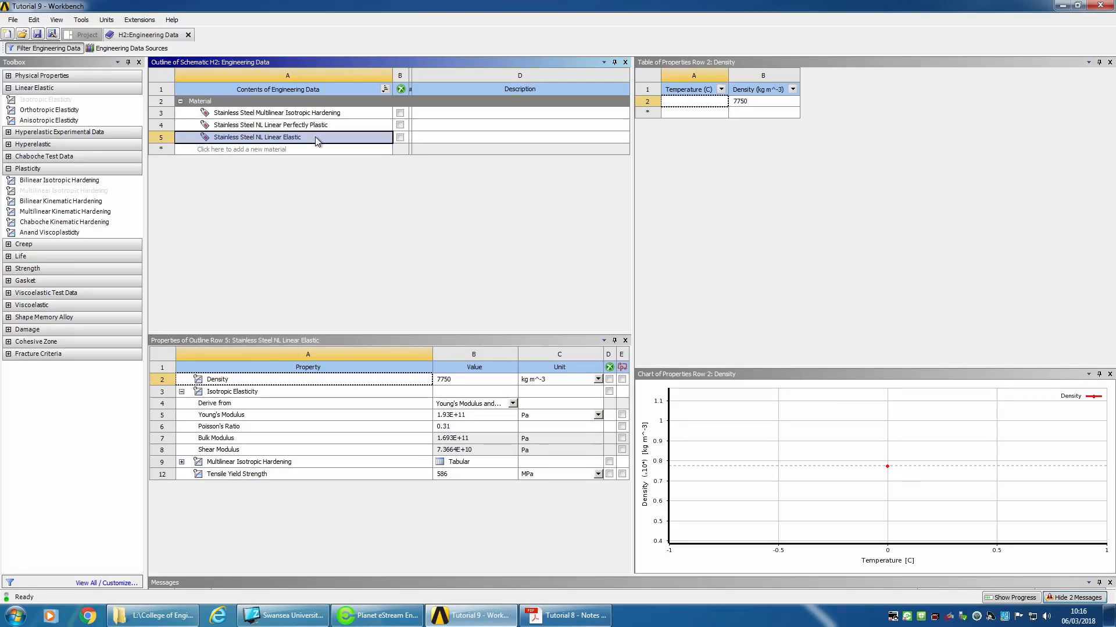
right_click(246, 468)
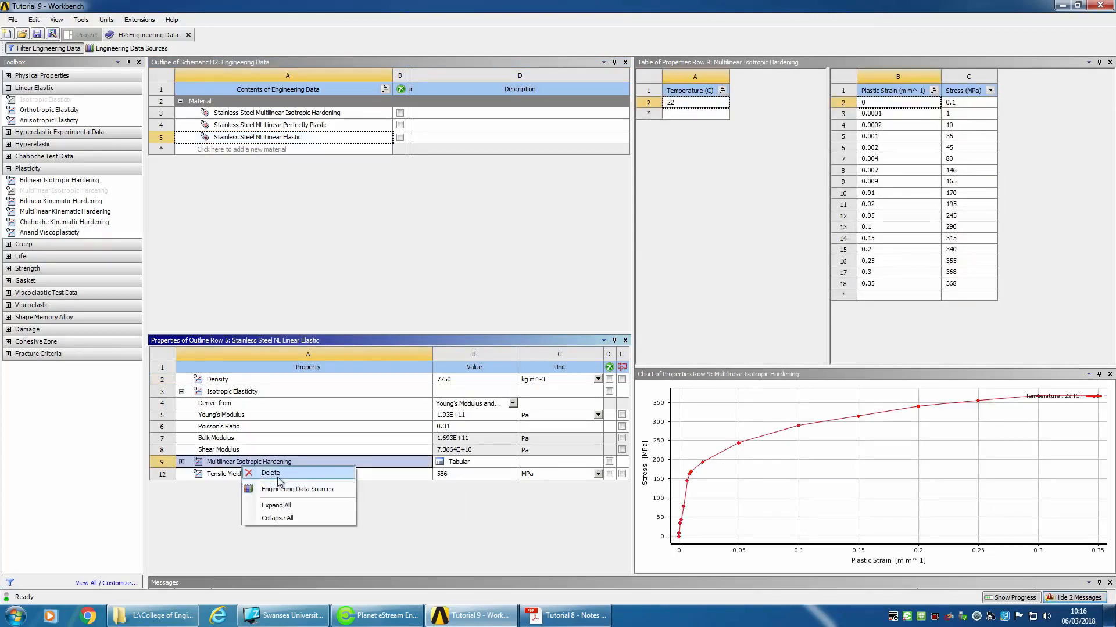
left_click(251, 145)
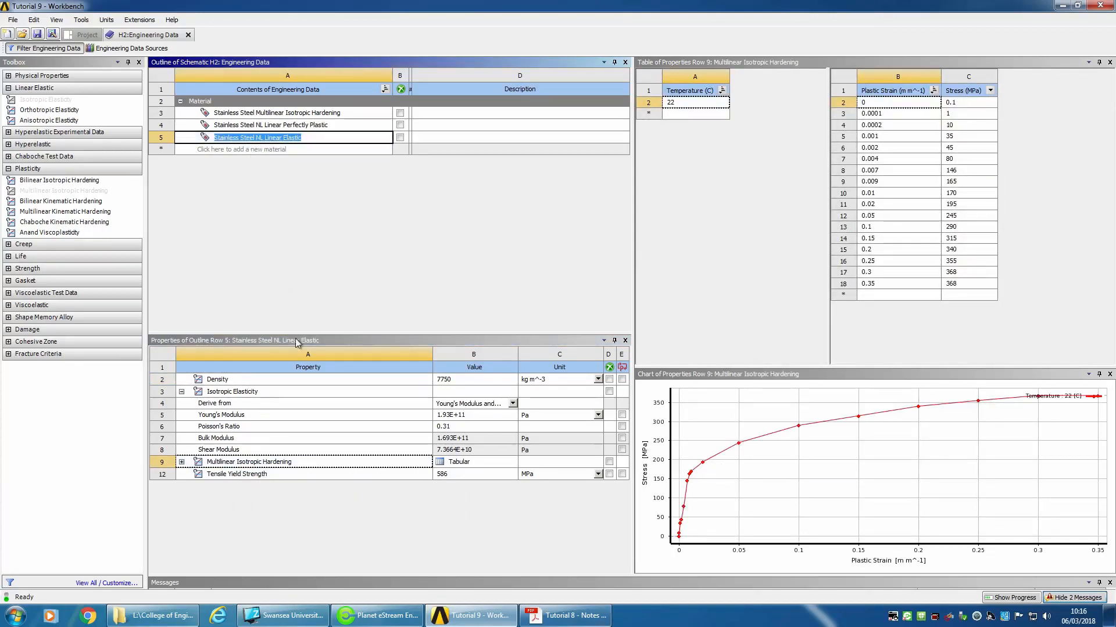
right_click(251, 469)
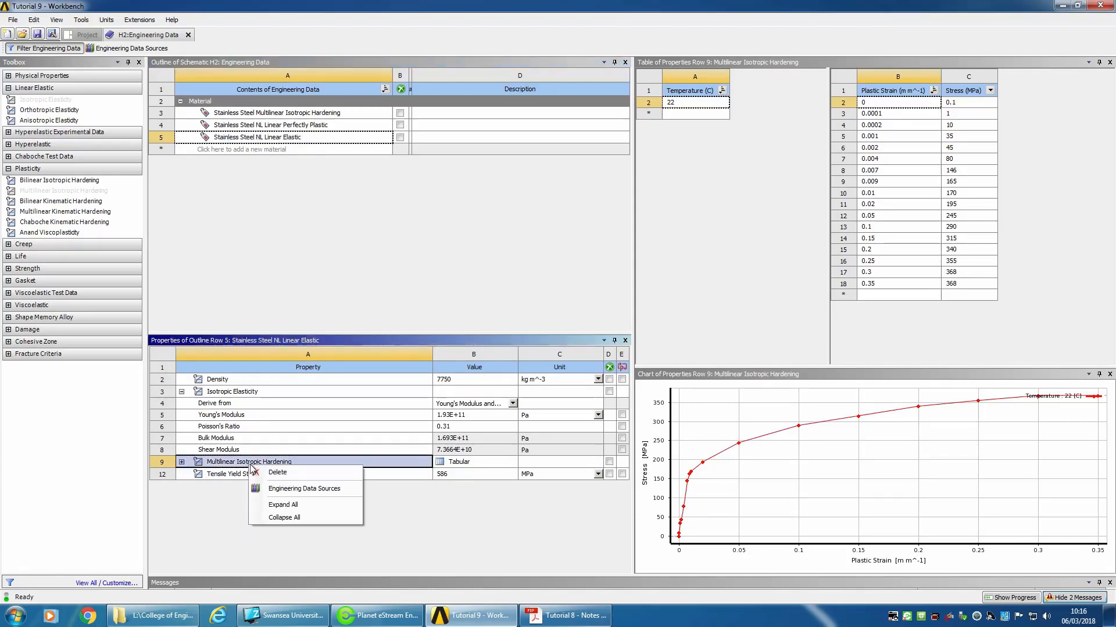
left_click(280, 474)
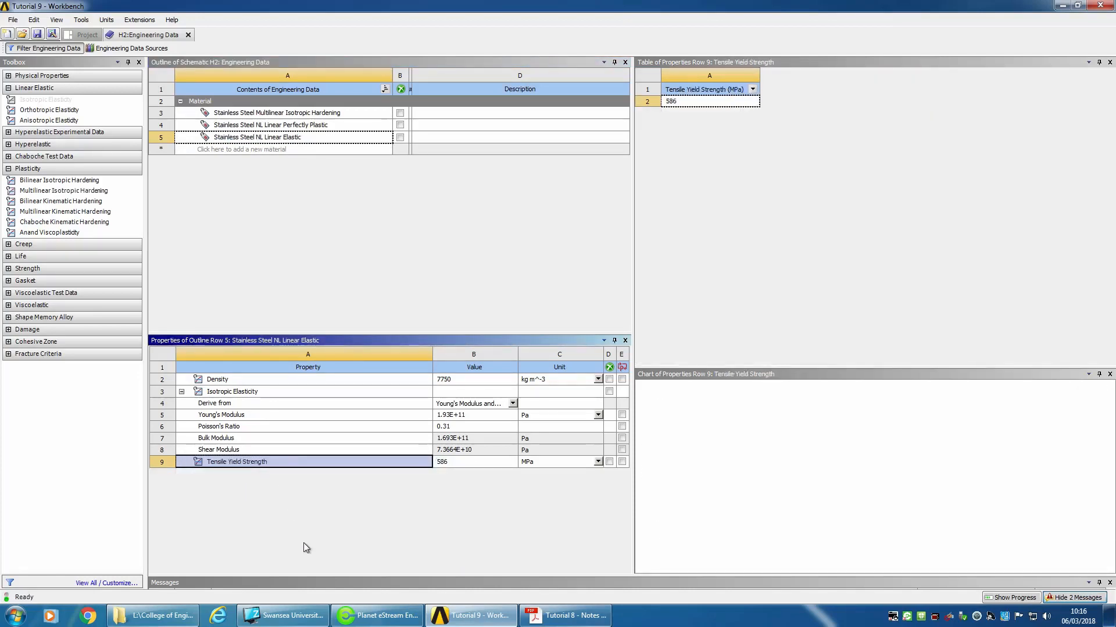
right_click(244, 467)
left_click(271, 473)
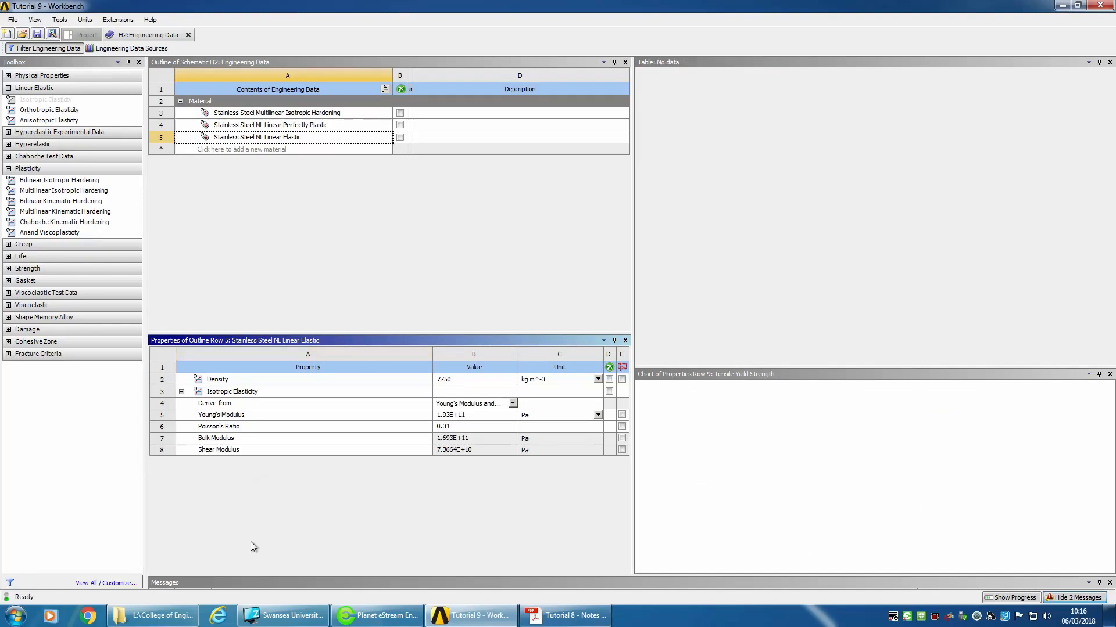
Delete the Tensile Yield Strength and Multilinear Isotropic Hardening properties from the Stainless Steel NL Linear Perfectly Plastic material
left_click(279, 129)
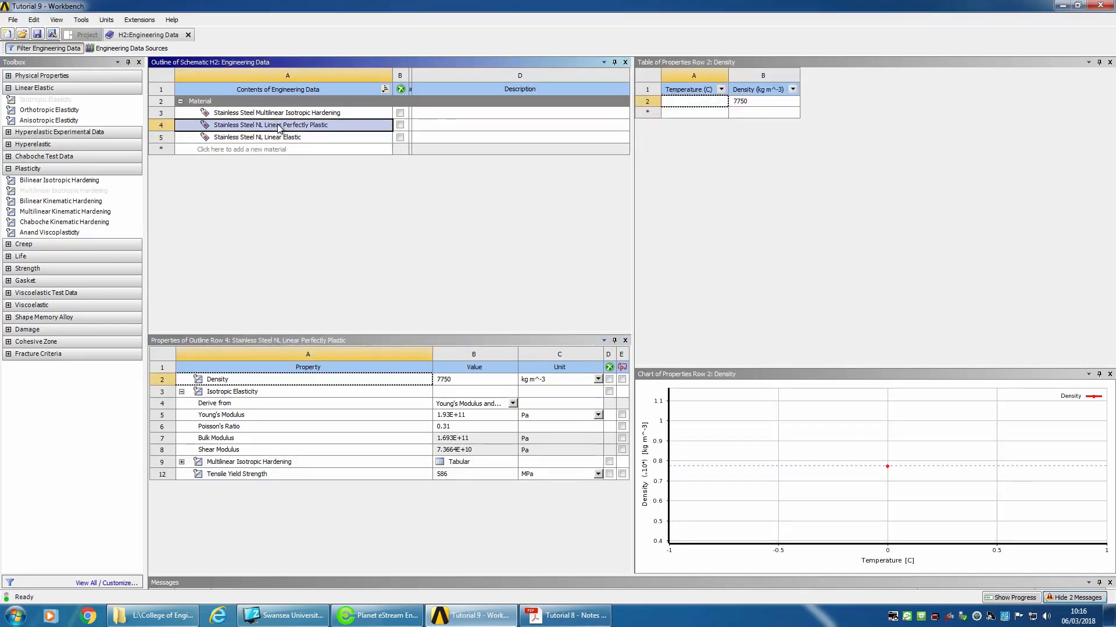
right_click(254, 478)
left_click(280, 483)
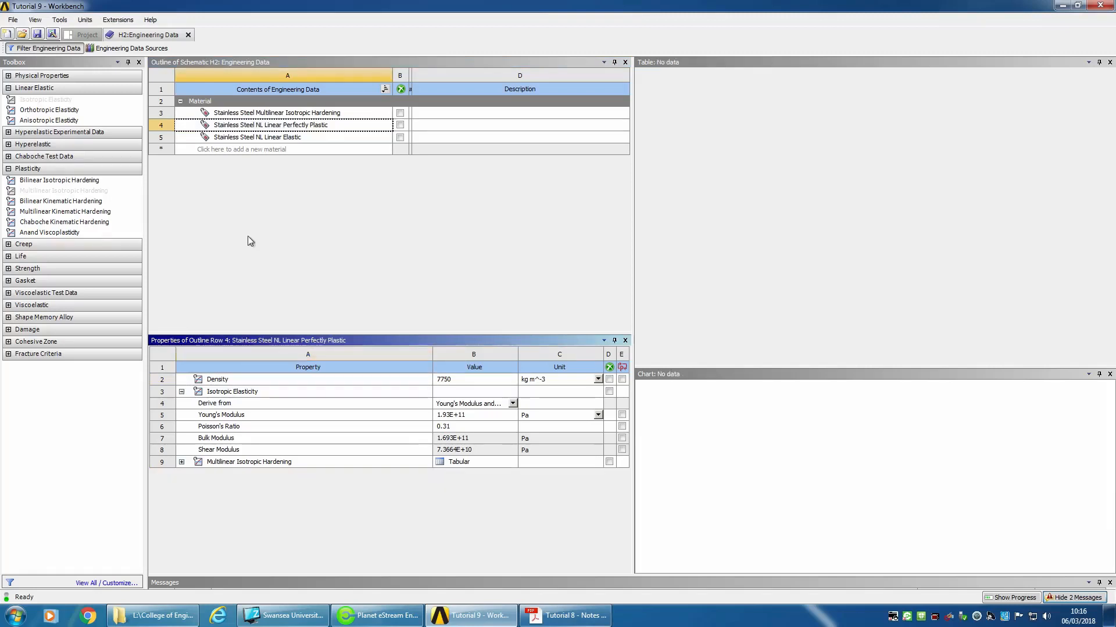
right_click(252, 463)
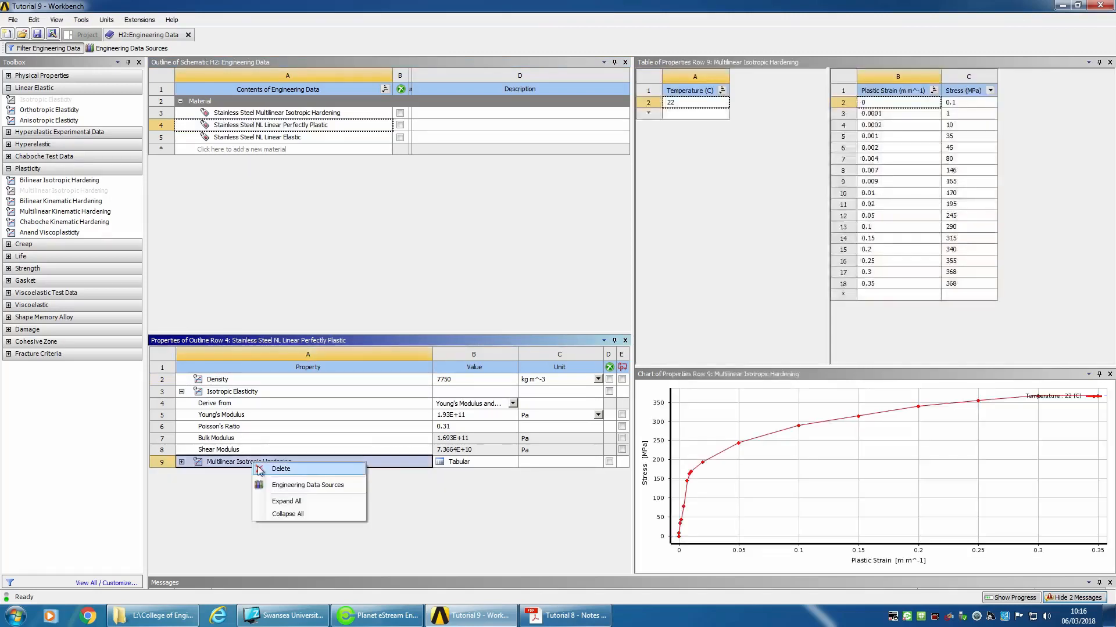
left_click(278, 470)
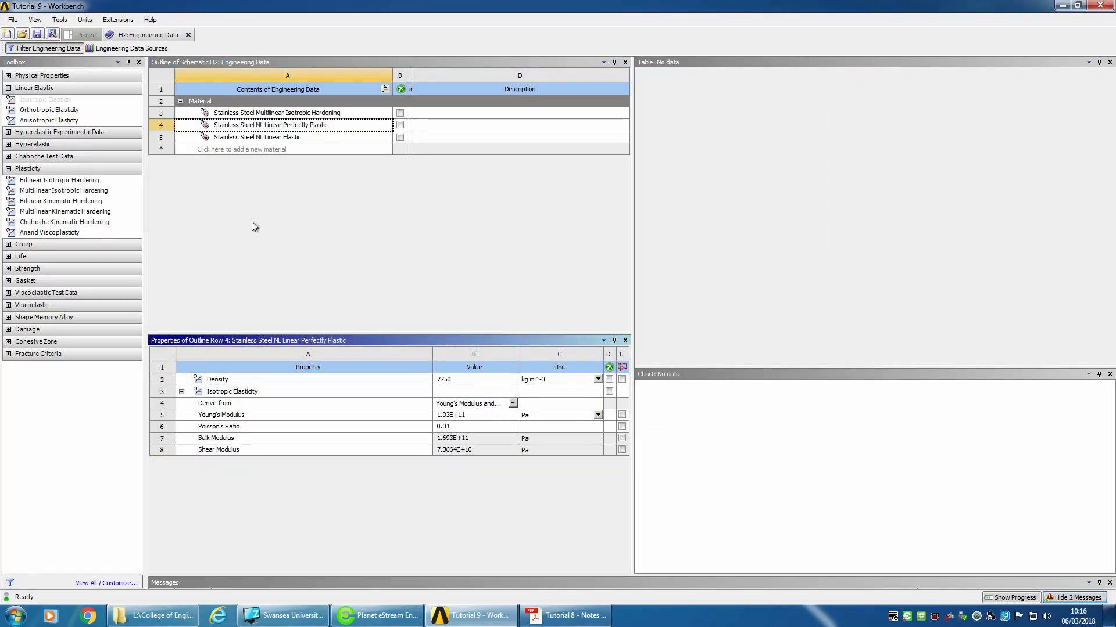
Add the Bilinear Isotropic Hardening plasticity property to the Stainless Steel NL Linear Perfectly Plastic material
left_click(275, 139)
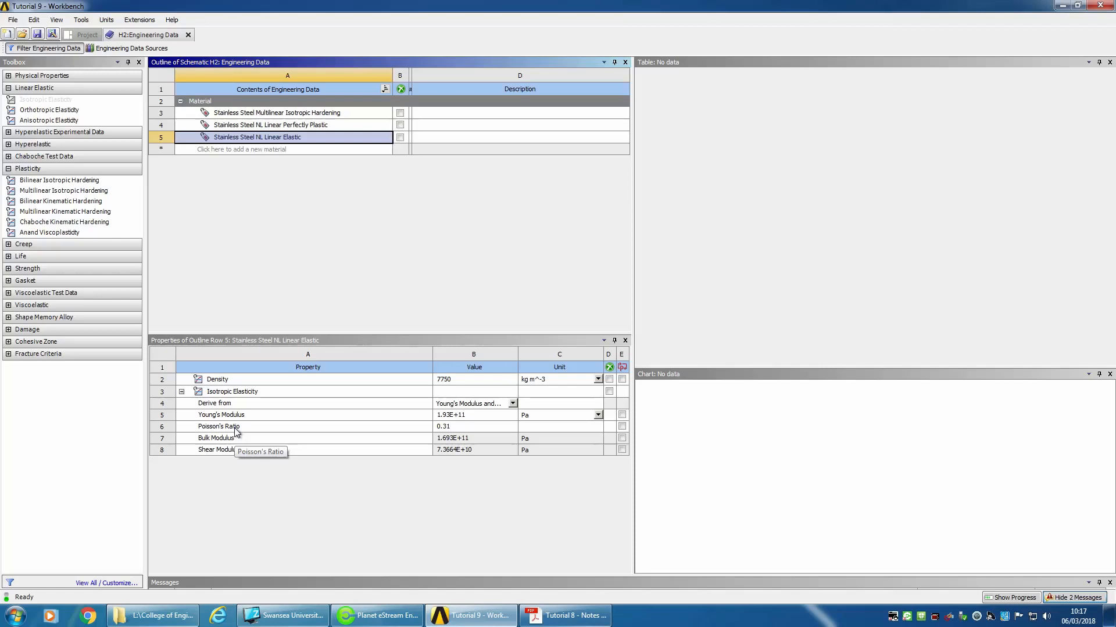
left_click(294, 127)
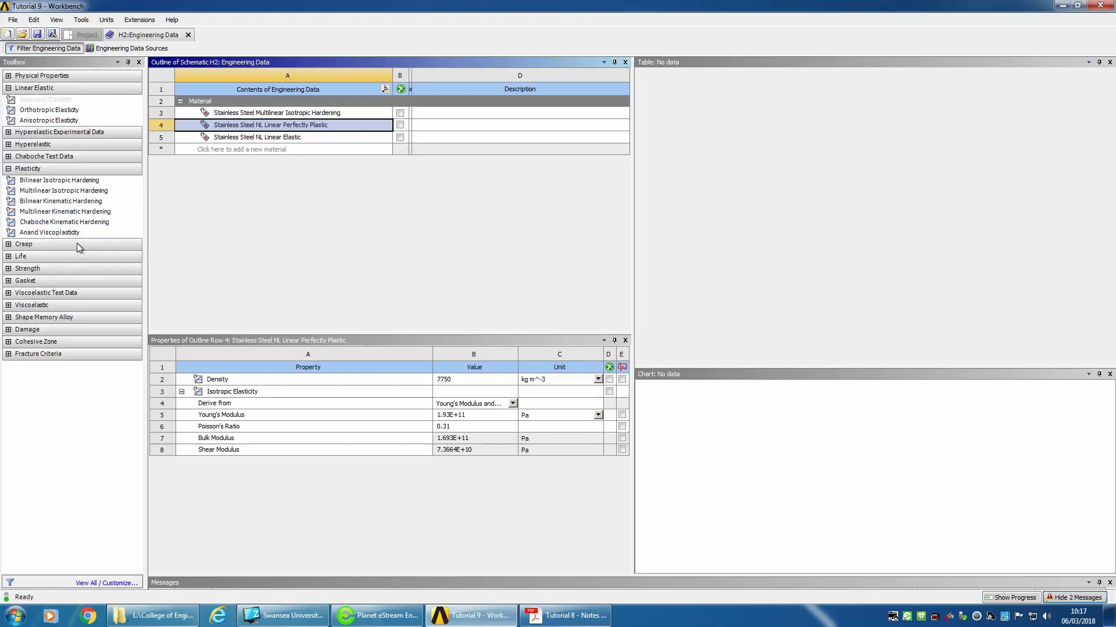
left_click(9, 169)
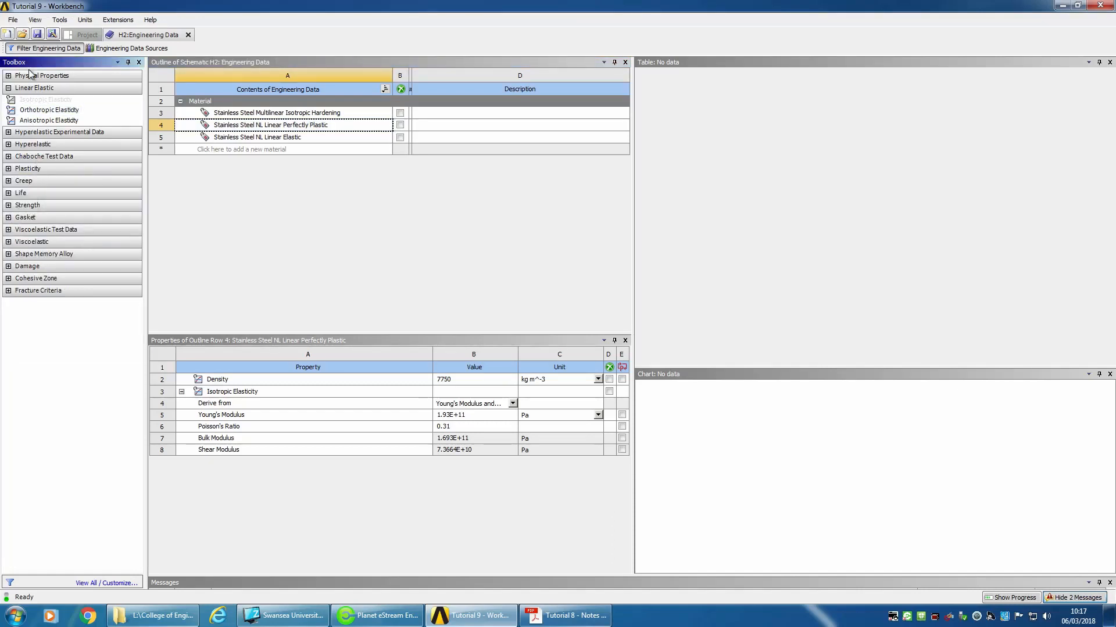
left_click(9, 168)
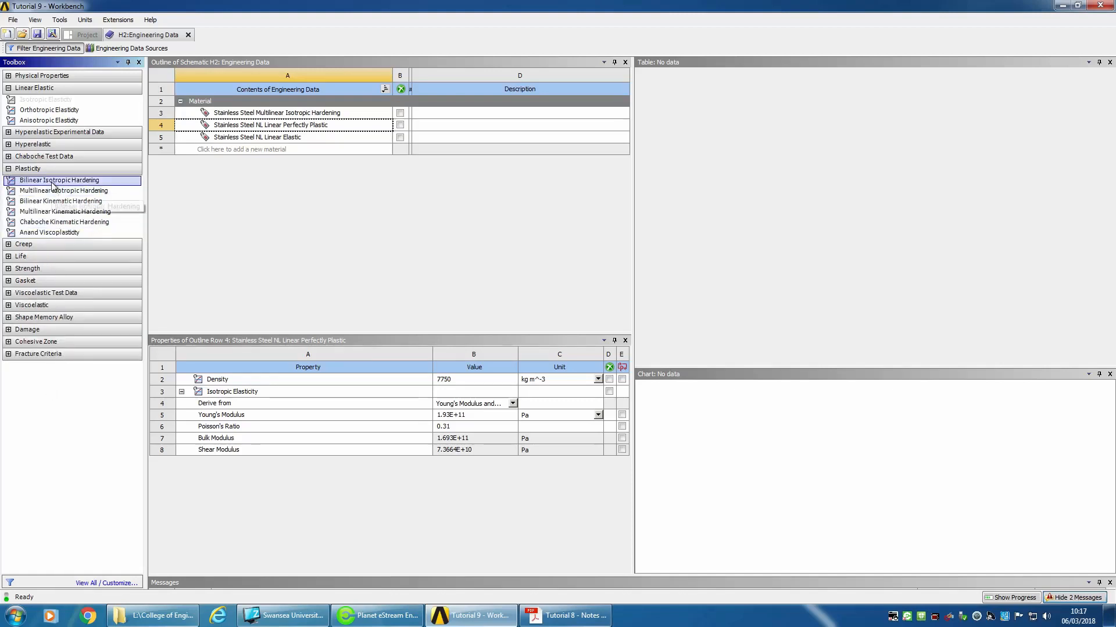
left_click_drag(51, 186, 206, 474)
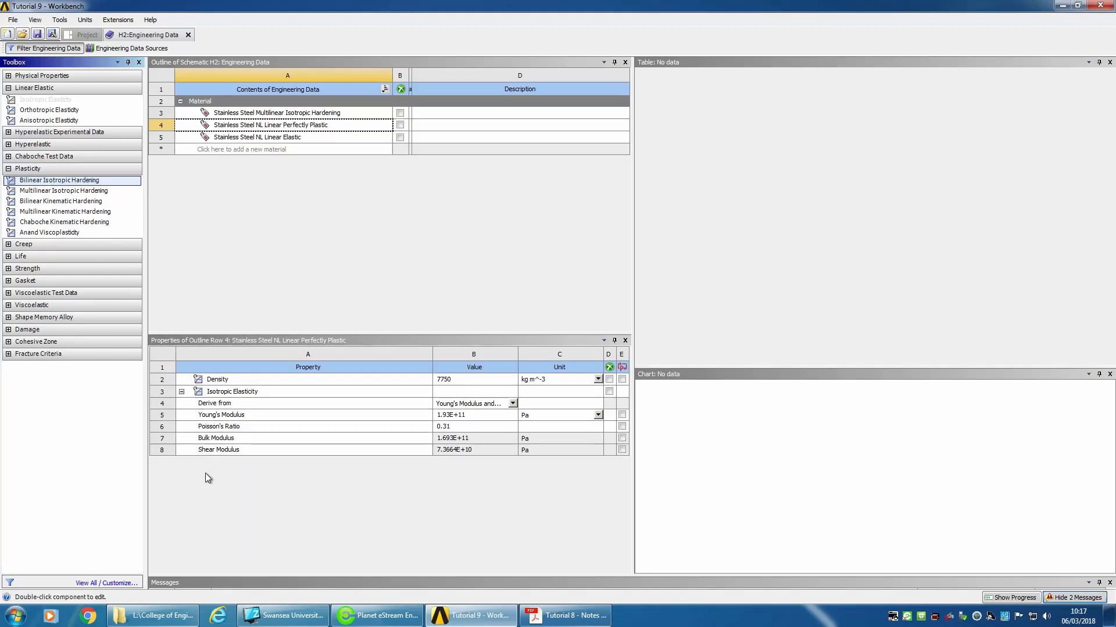
double_click(51, 185)
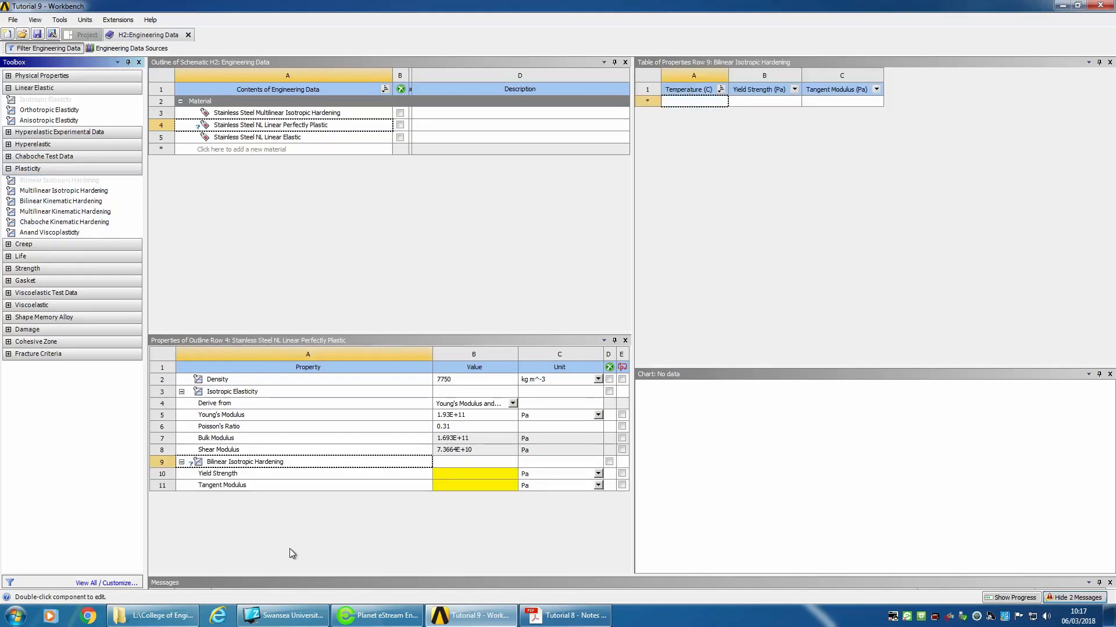
Enter the yield strength of the Bilinear Isotropic Hardening property for the Linear Perfectly Plastic material
left_click(462, 475)
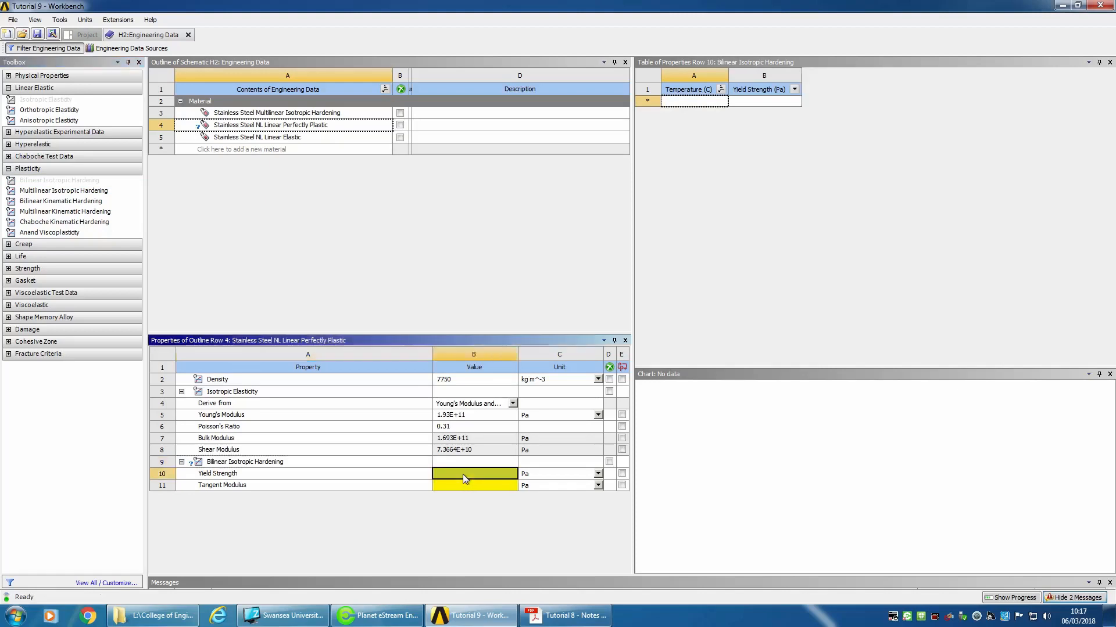
type("2")
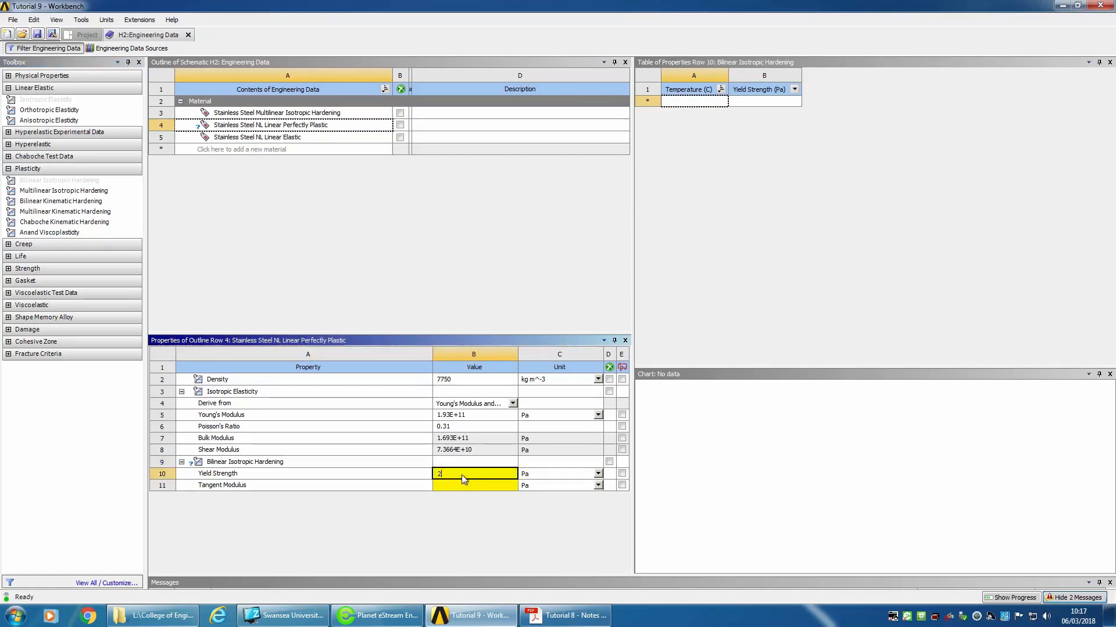
Set the yield strength to 200 Pa and the tangent modulus to 10000 Pa for Stainless Steel NL Linear Perfectly Plastic
type("00")
key("Return")
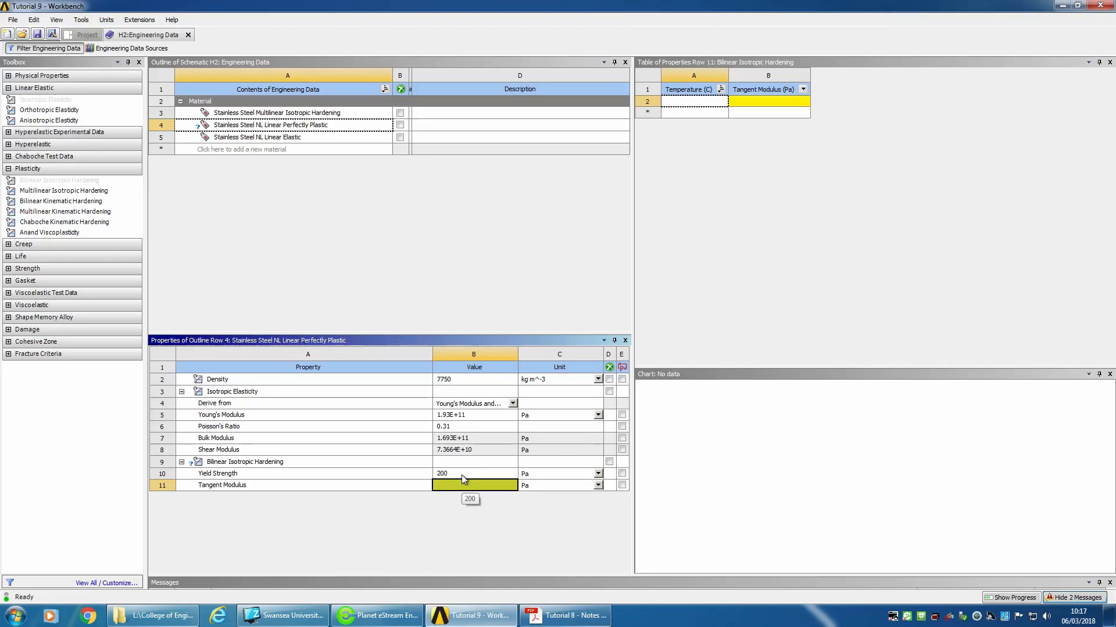
type("10000")
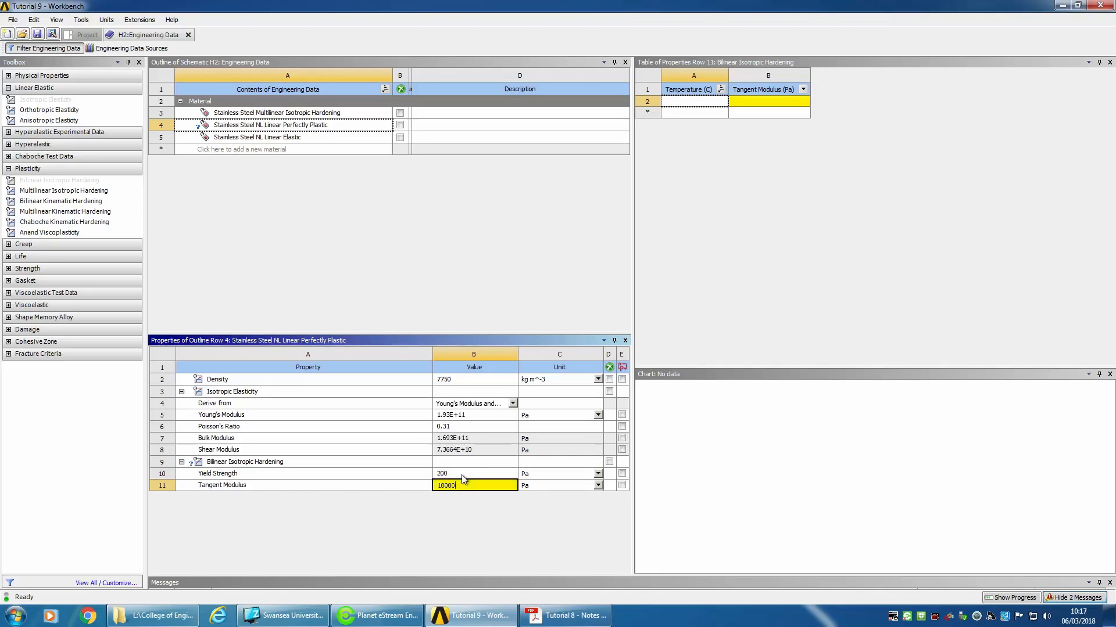
key("Return")
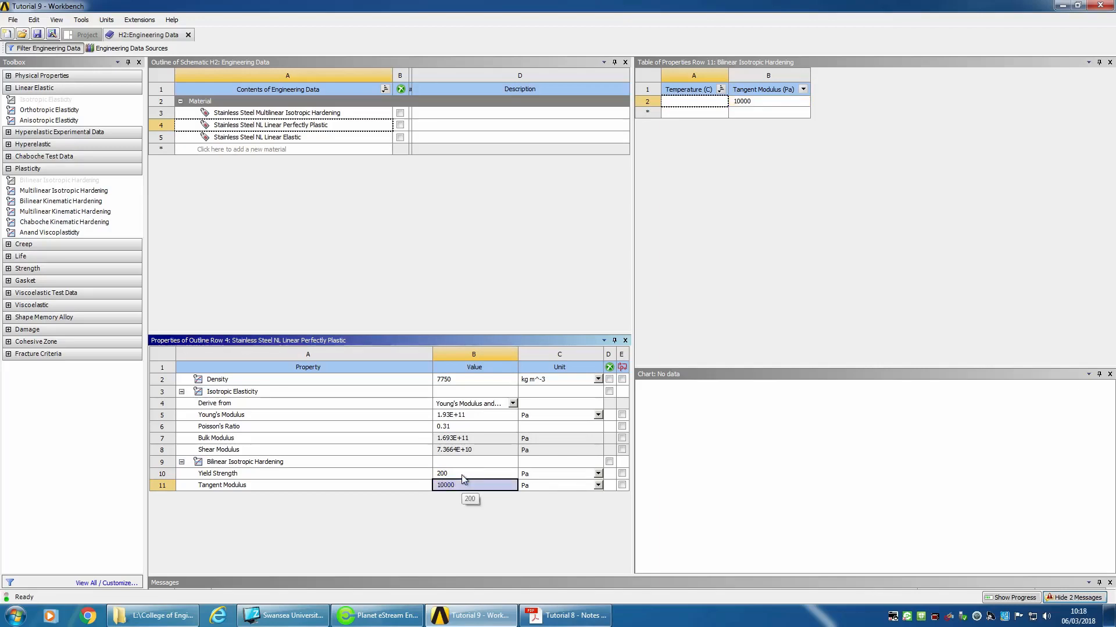
Consult the ANSYS PDF notes on material data input, and review the multilinear isotropic hardening curve and the other stainless steel materials
left_click(566, 616)
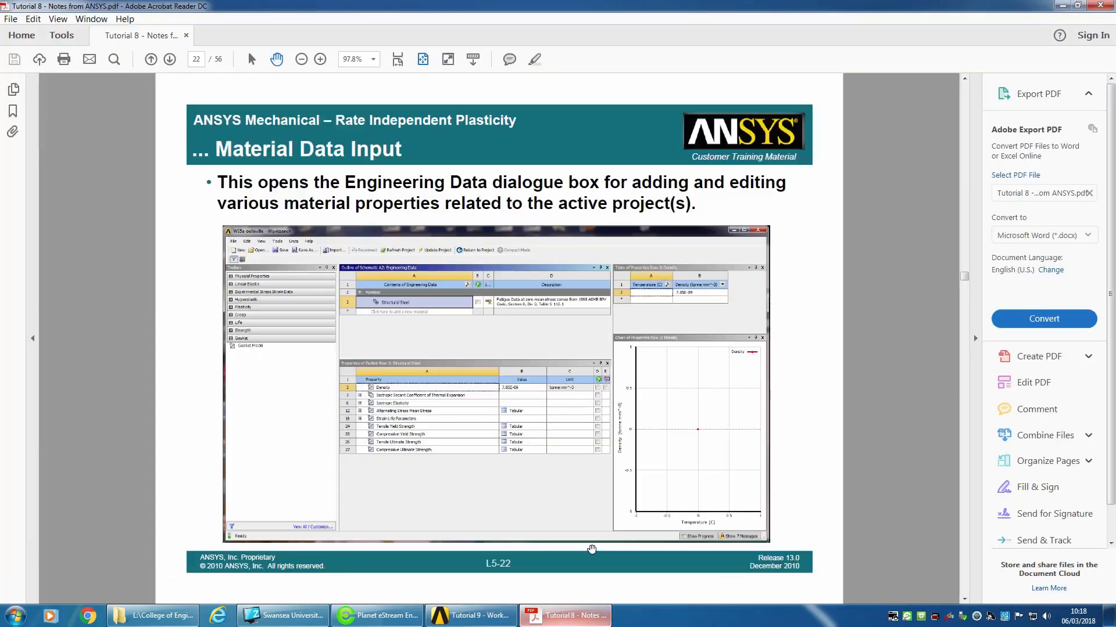
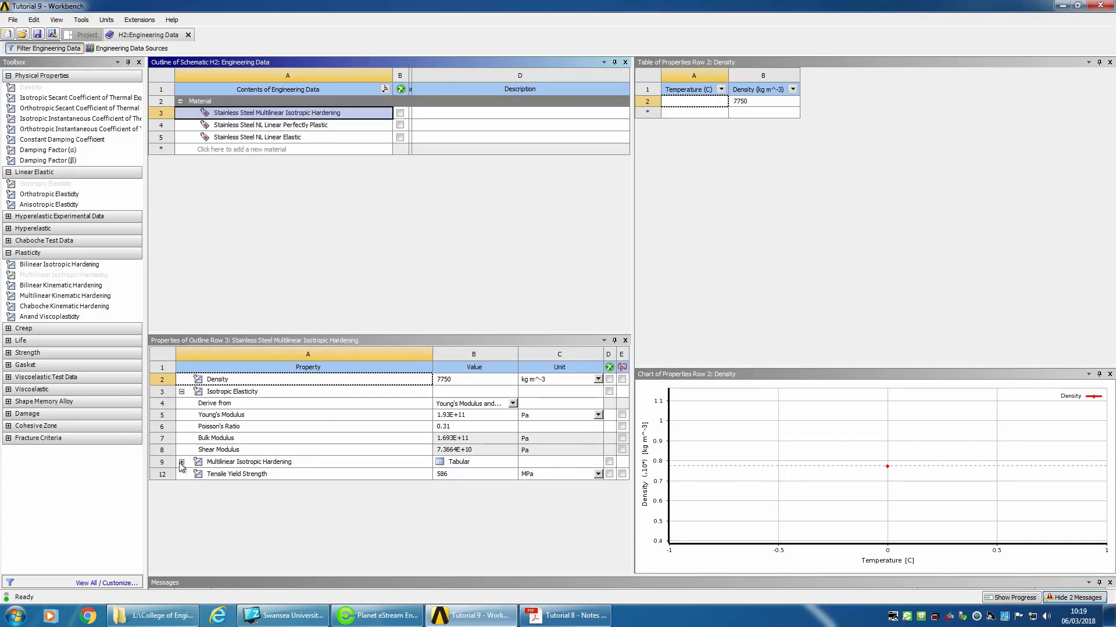
left_click(220, 468)
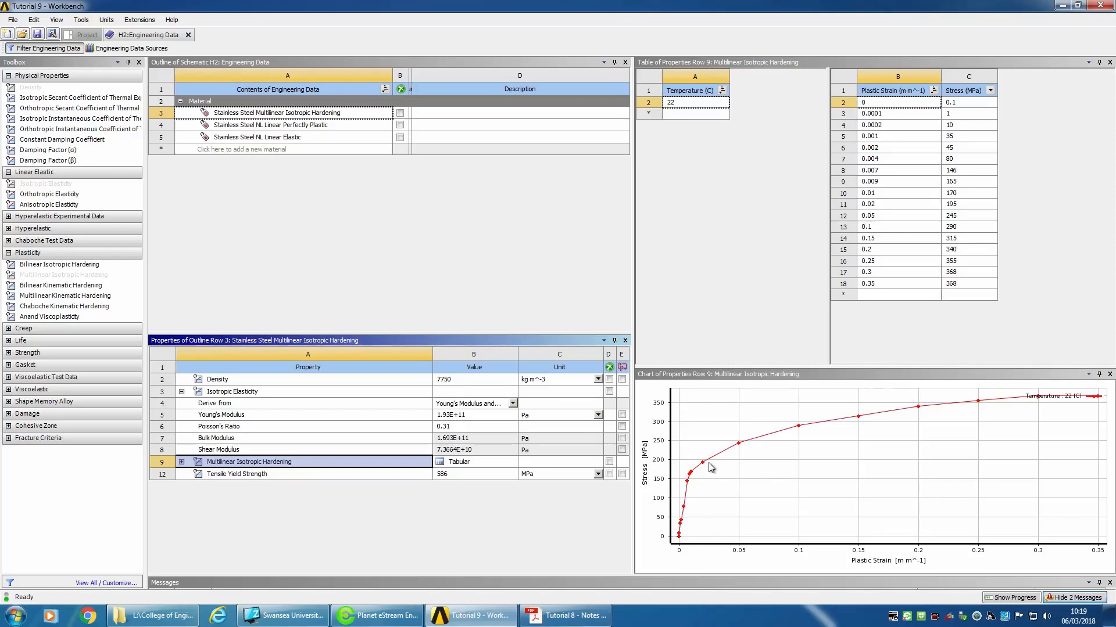
mouse_move(713, 461)
left_click(292, 138)
left_click(290, 126)
left_click(290, 113)
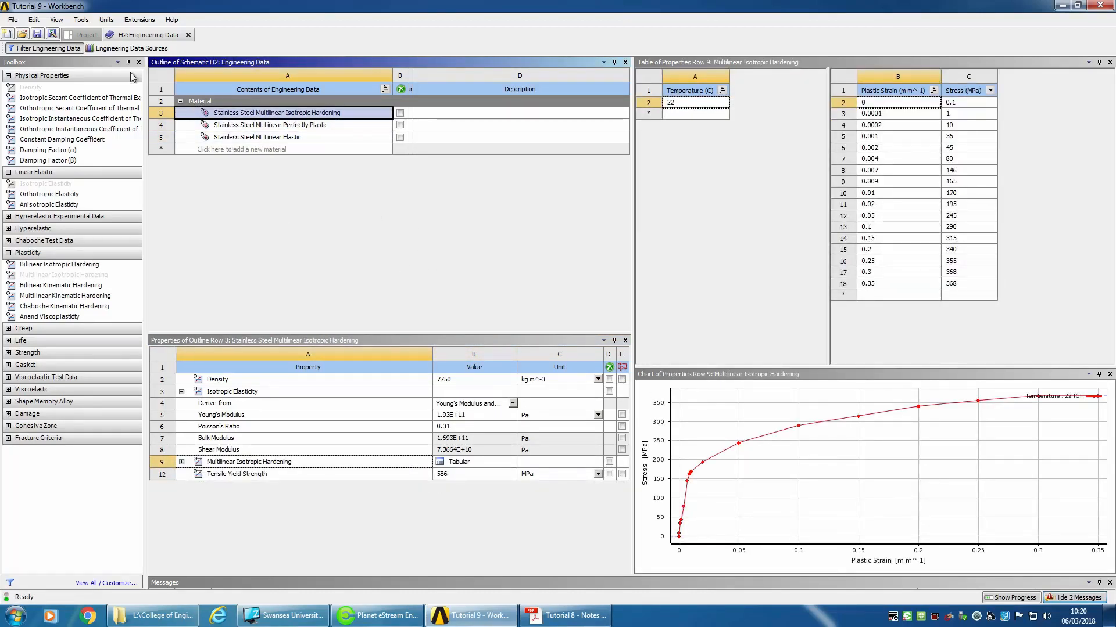
Duplicate the Plain sample linear elastic system in the project schematic and name the copy "Plain bilinear elastoplastic hardening"
left_click(86, 34)
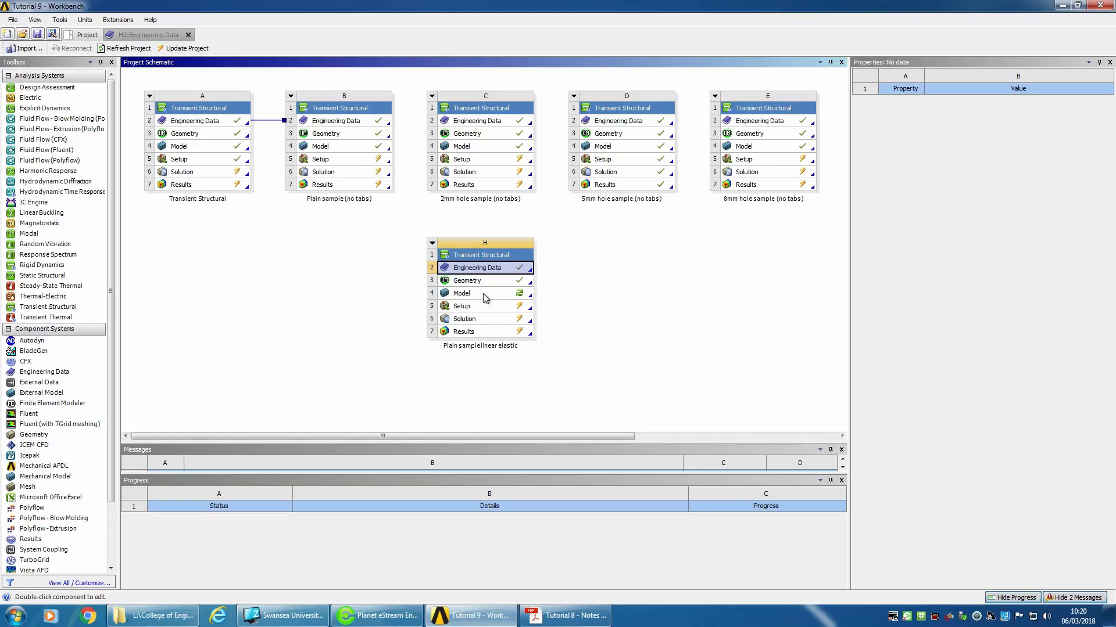
left_click(433, 243)
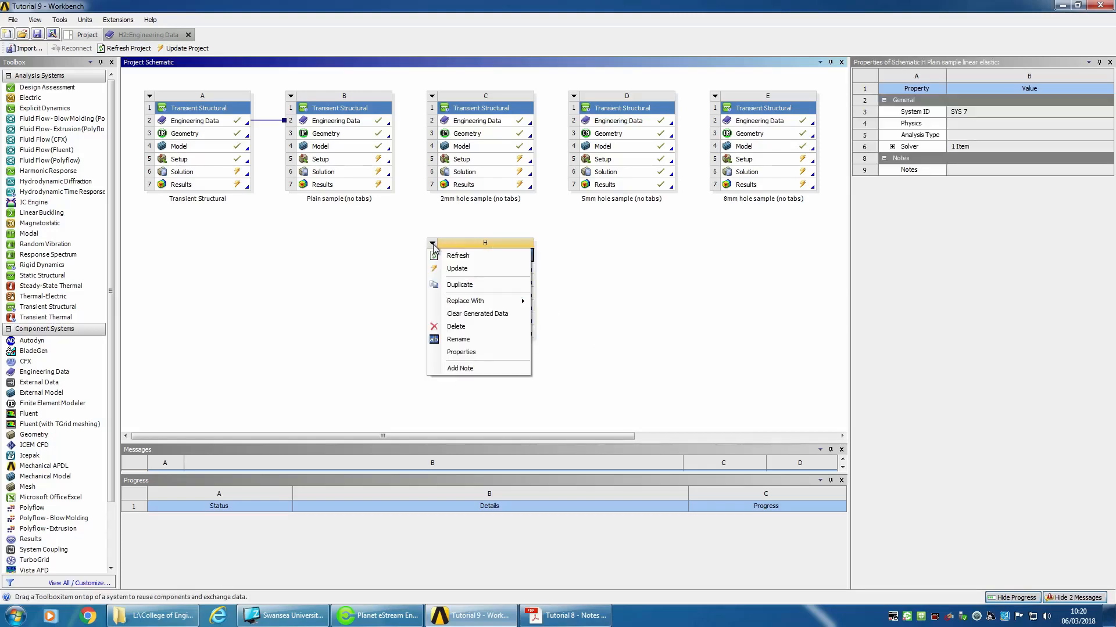
left_click(473, 285)
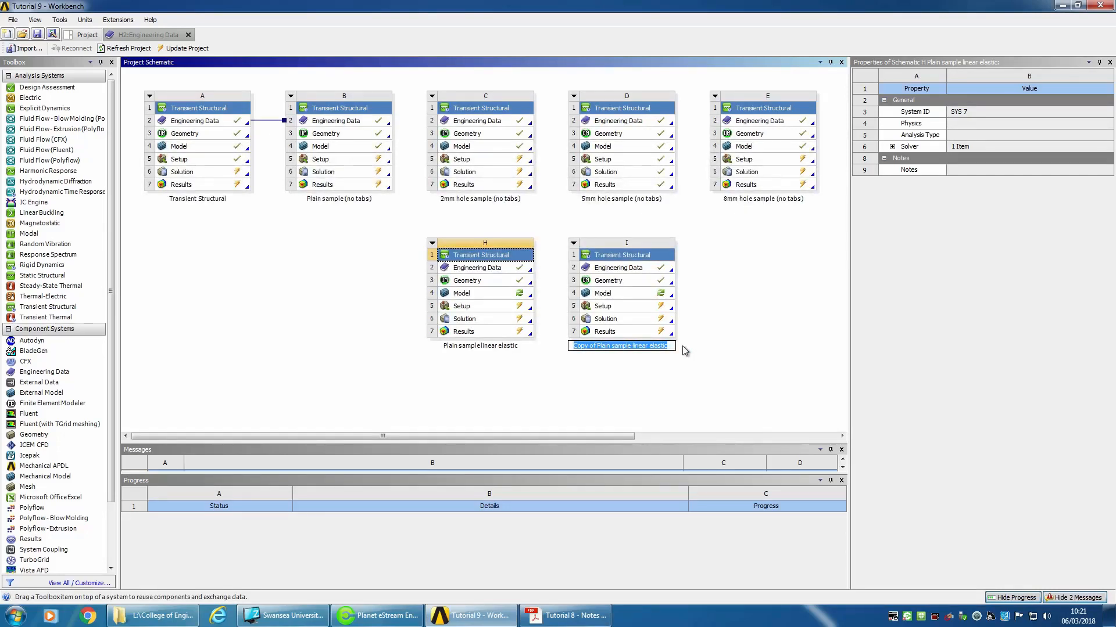
type("Plain")
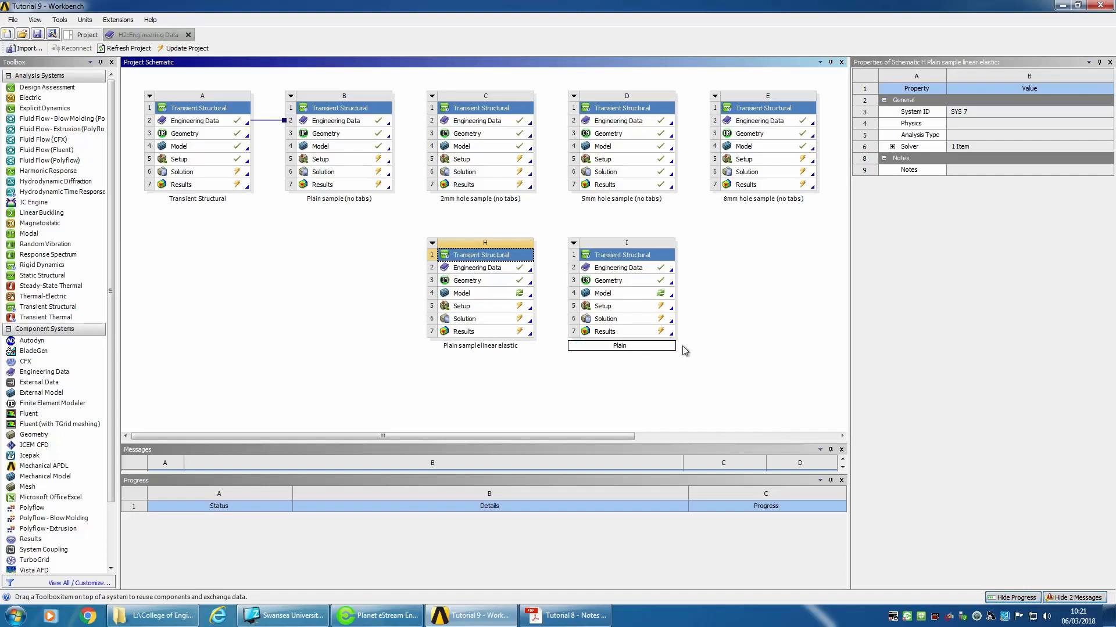
type(" bilinear elastoplastic hardening")
key("Return")
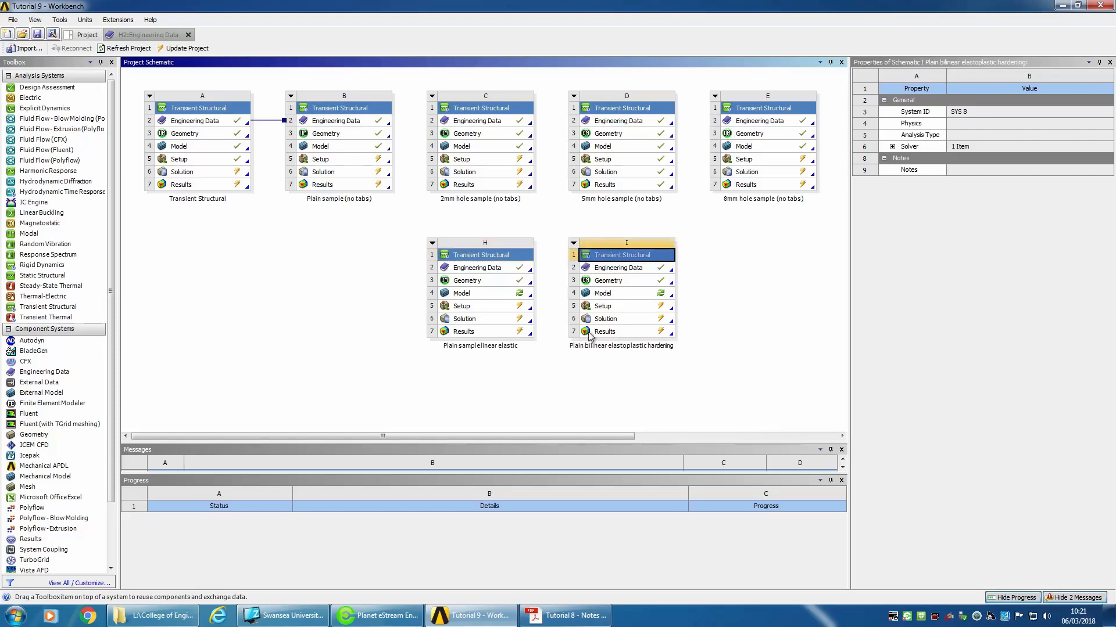
Share the Engineering Data of system H with the bilinear elastoplastic system I
left_click(477, 270)
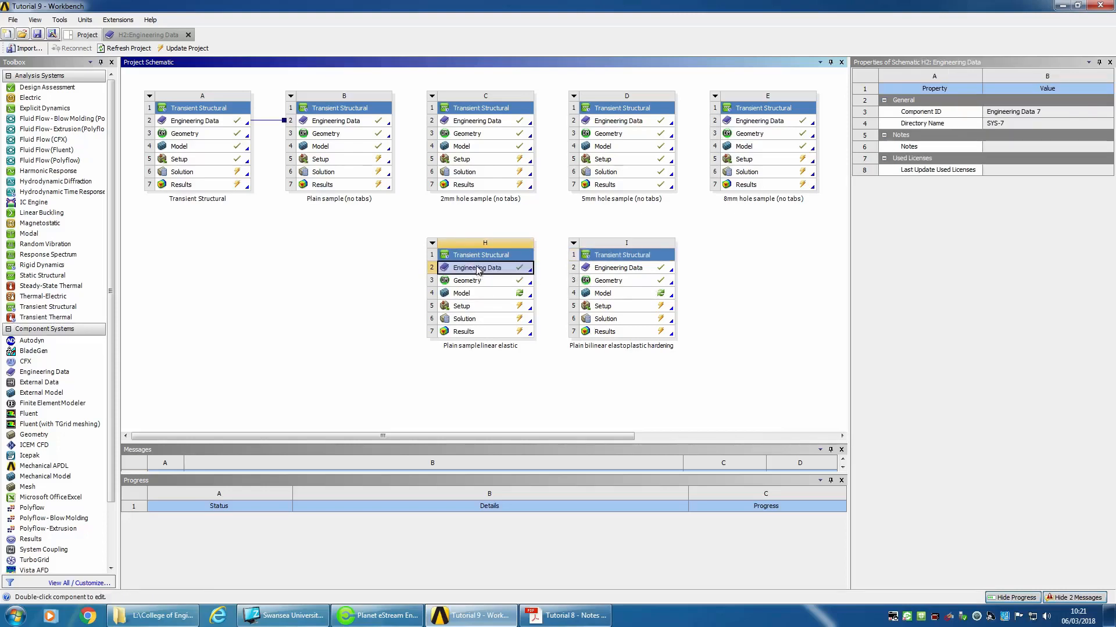
left_click_drag(524, 269, 598, 271)
left_click(588, 331)
Duplicate the bilinear elastoplastic system I and name the copy "Plain mulitlinear elastoplastic hardening"
left_click(574, 244)
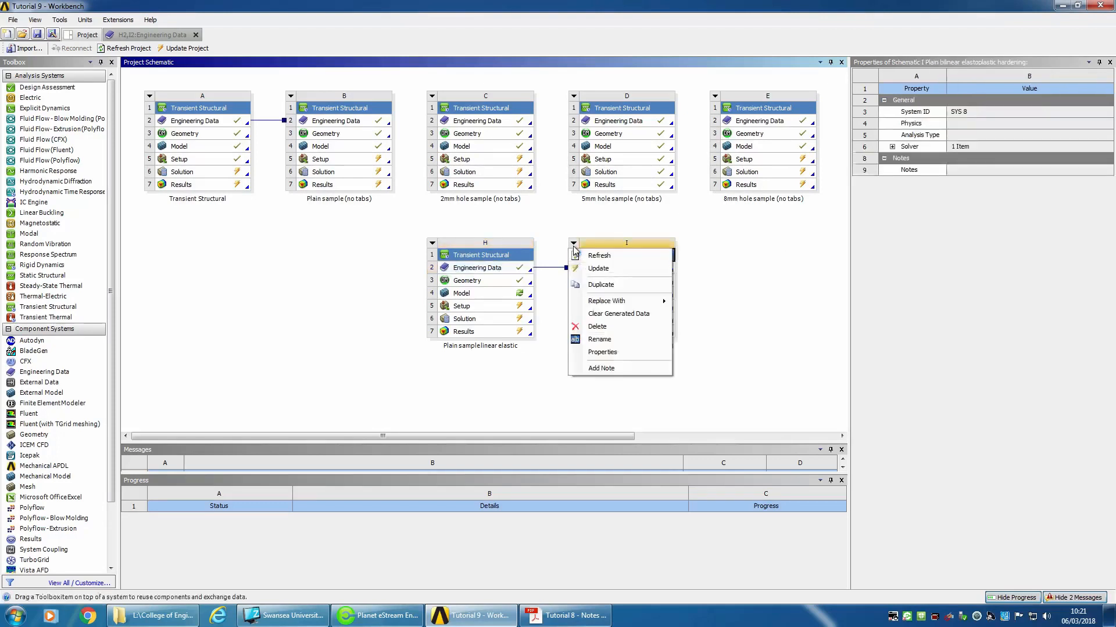
left_click(608, 285)
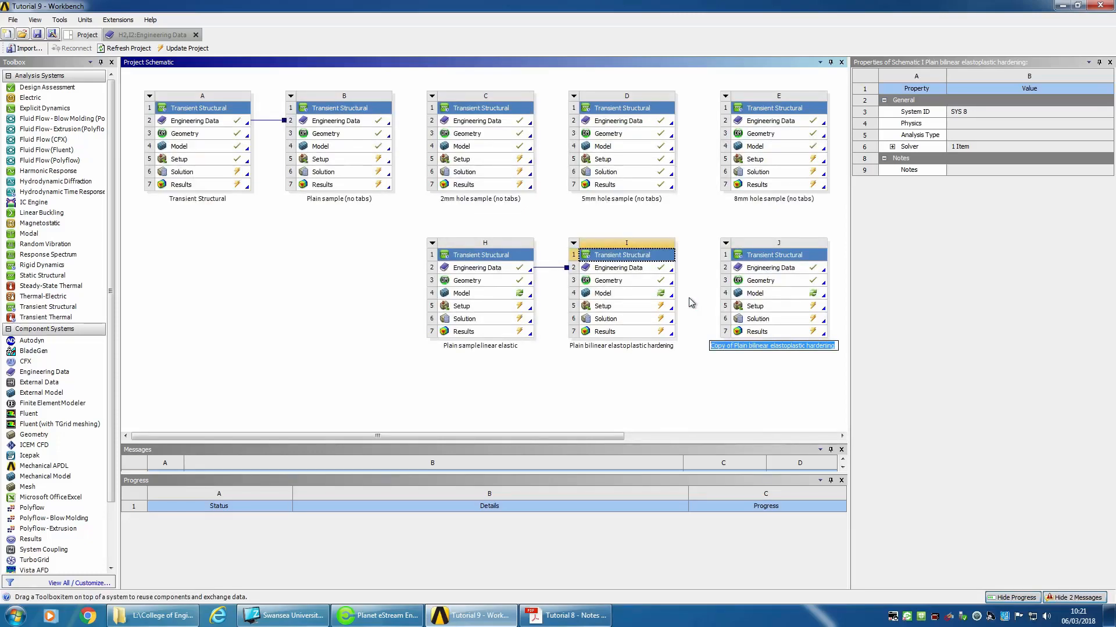
left_click(732, 347)
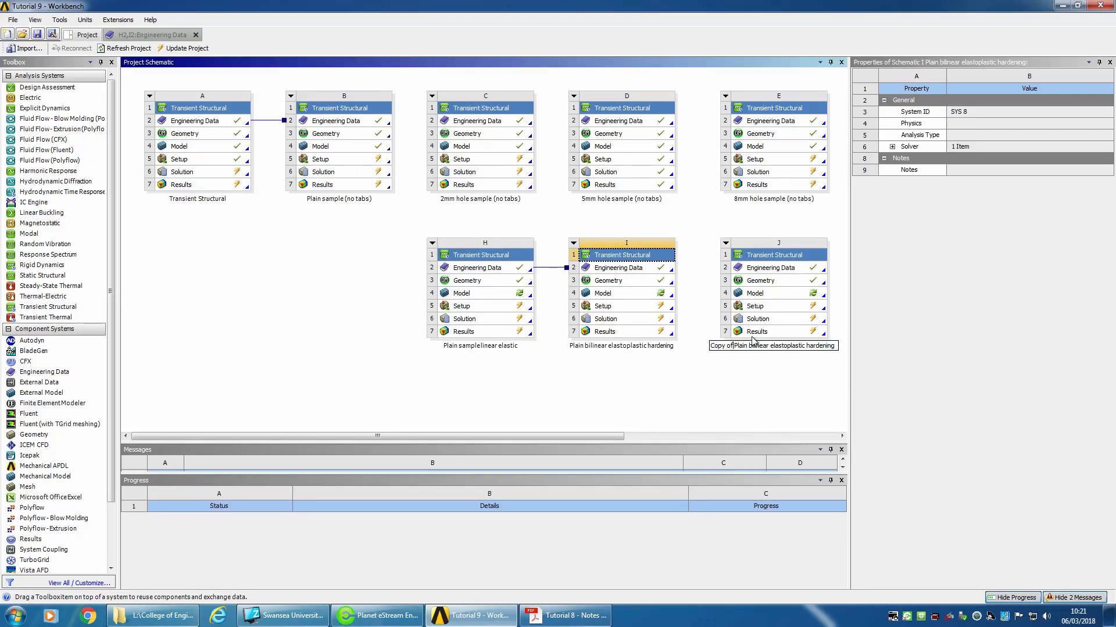
key("ctrl+shift+Left")
key("ctrl+shift+Left")
key("BackSpace")
key("ctrl+shift+Right")
type("multil")
type("inear")
key("Return")
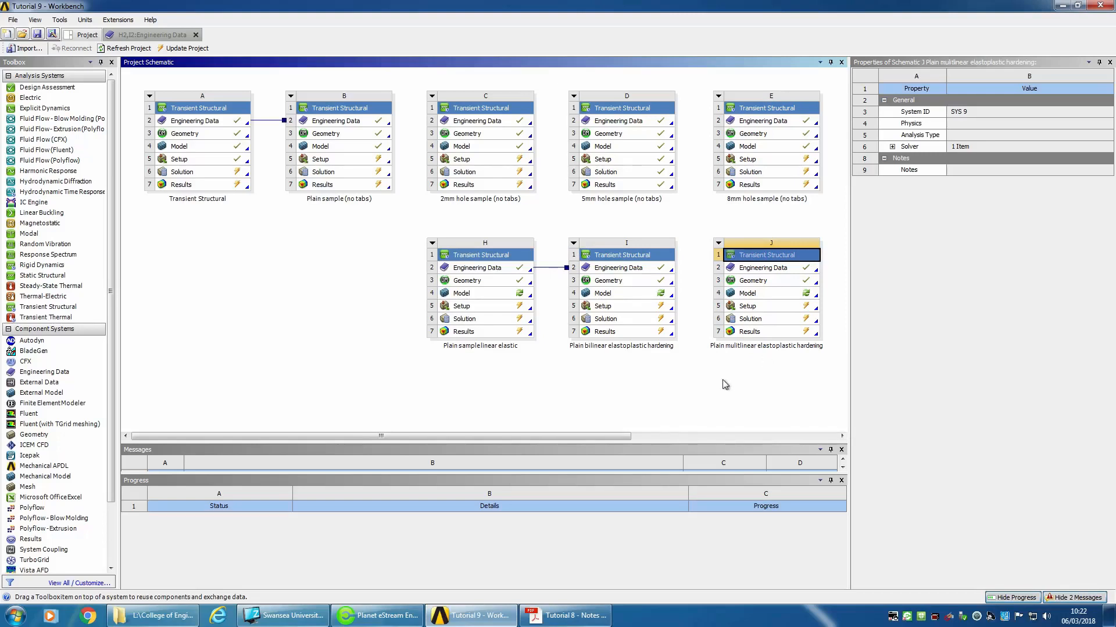
Share the Engineering Data of system H with system J, replacing J's own material data
left_click(632, 272)
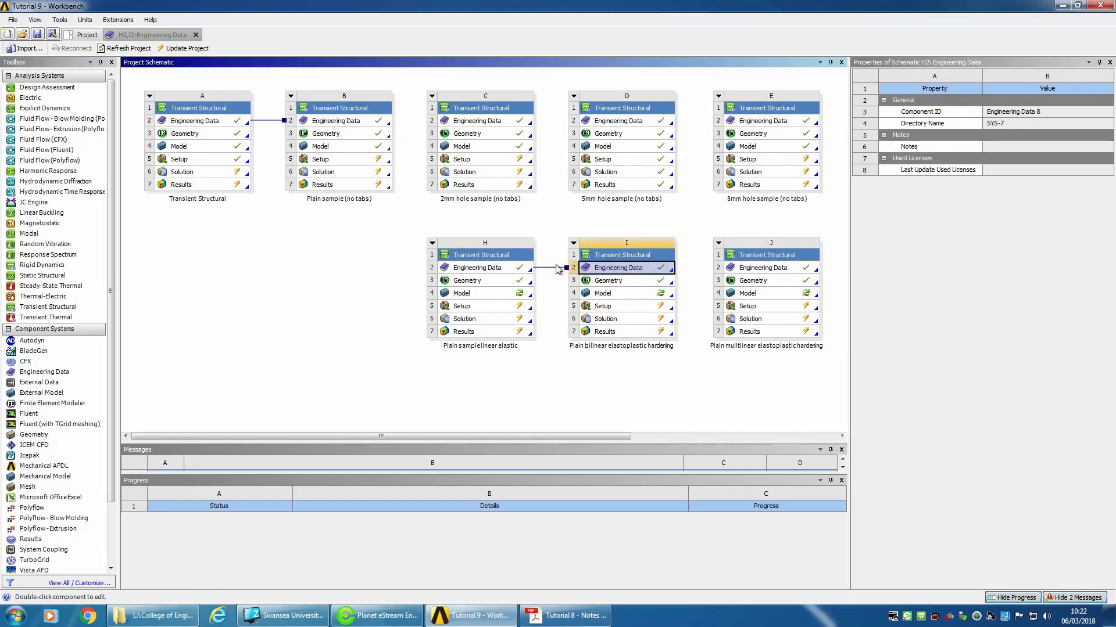
left_click(500, 271)
left_click_drag(500, 270, 749, 269)
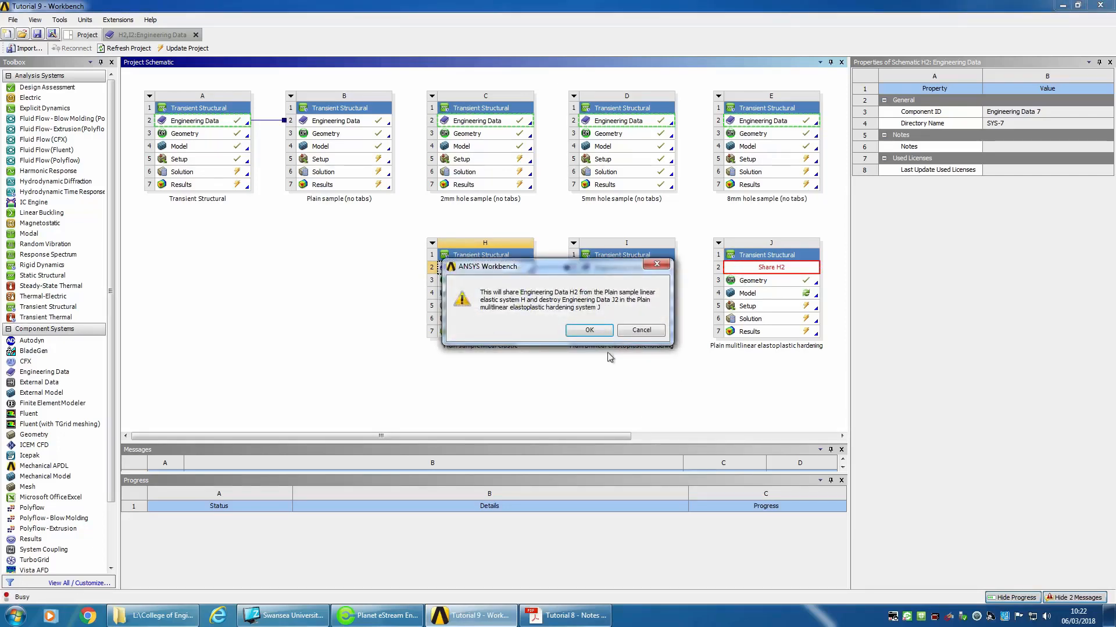
left_click(589, 331)
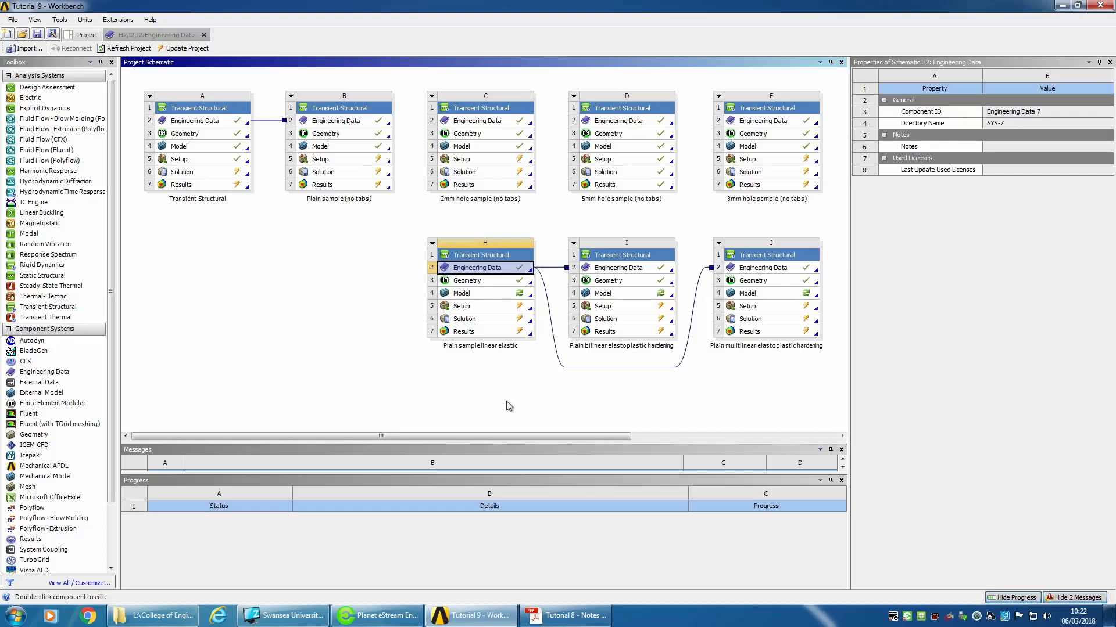
Open the model of system H in Mechanical and assign Stainless Steel NL Linear Elastic to the surface body
double_click(469, 293)
left_click(598, 334)
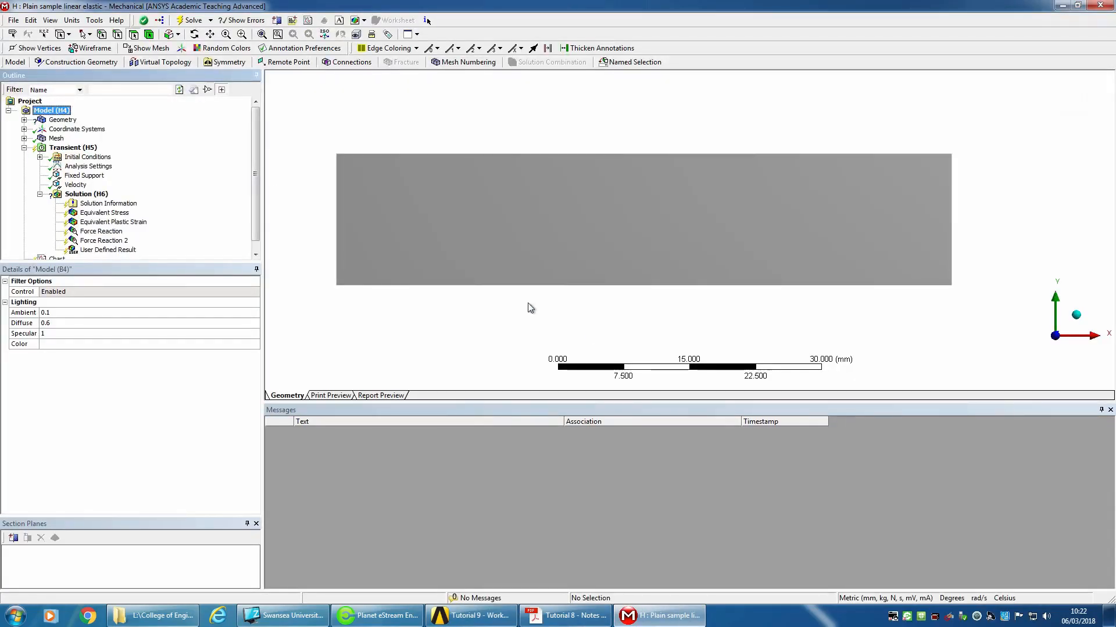
left_click(24, 120)
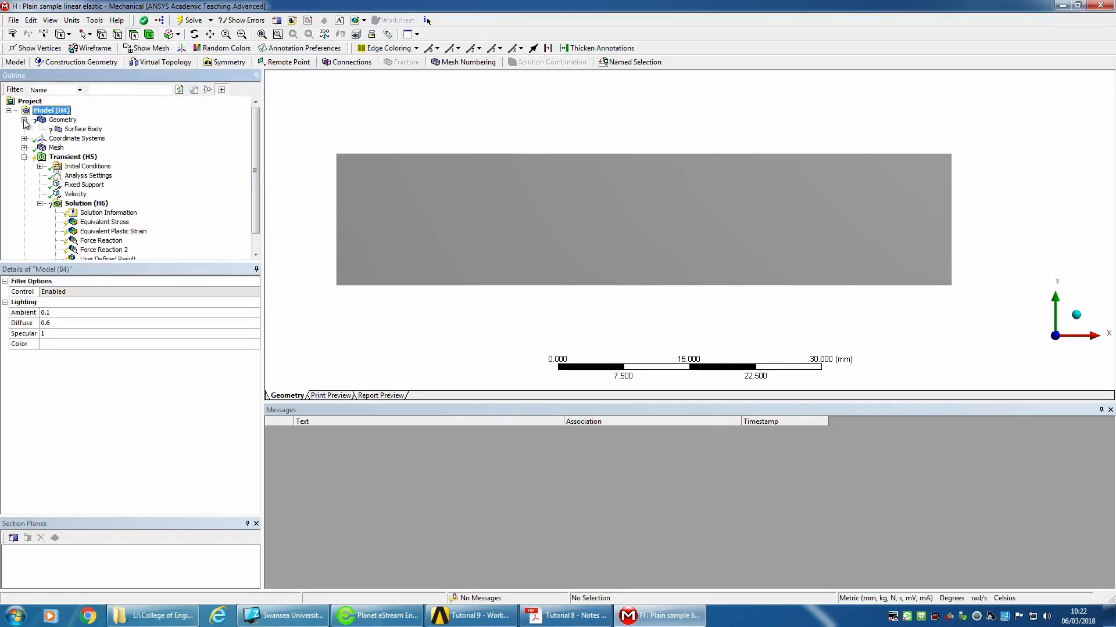
left_click(84, 129)
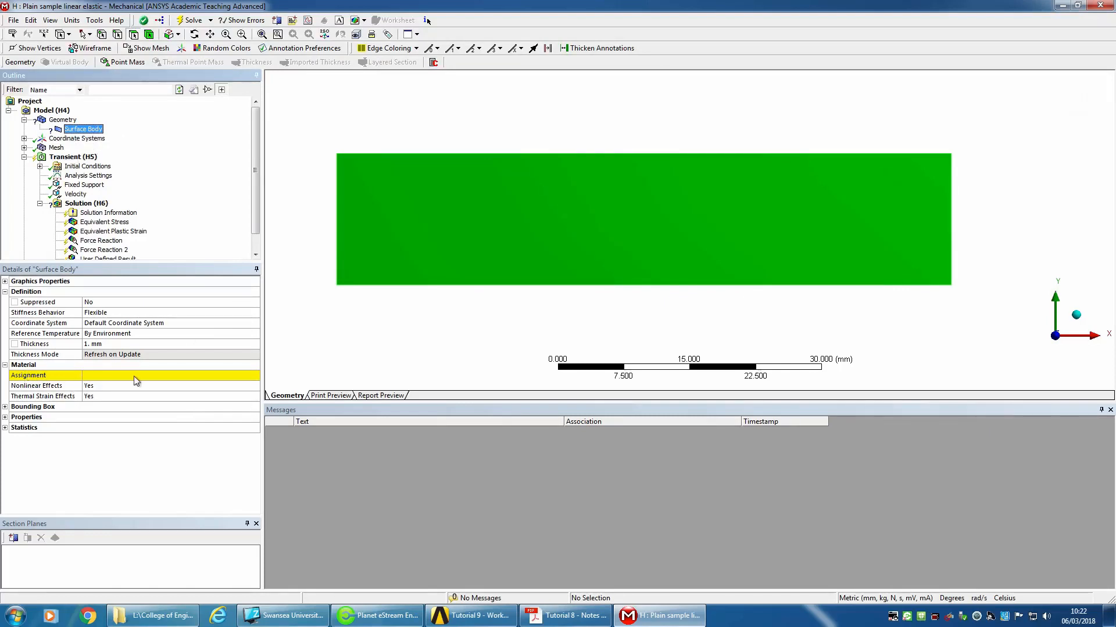
left_click(169, 376)
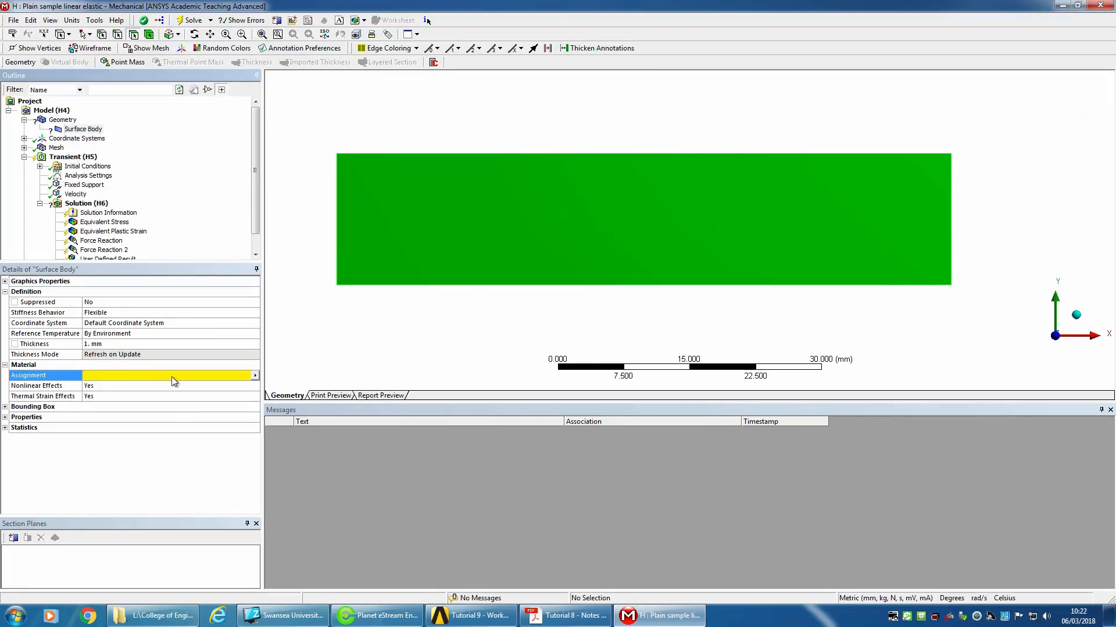
left_click(255, 375)
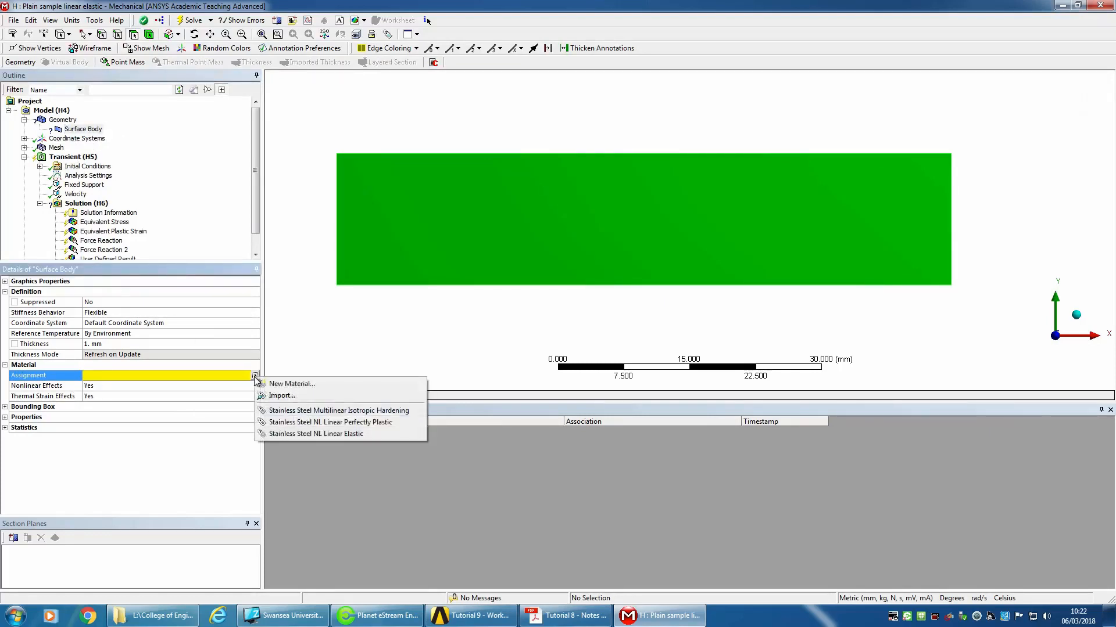
left_click(316, 435)
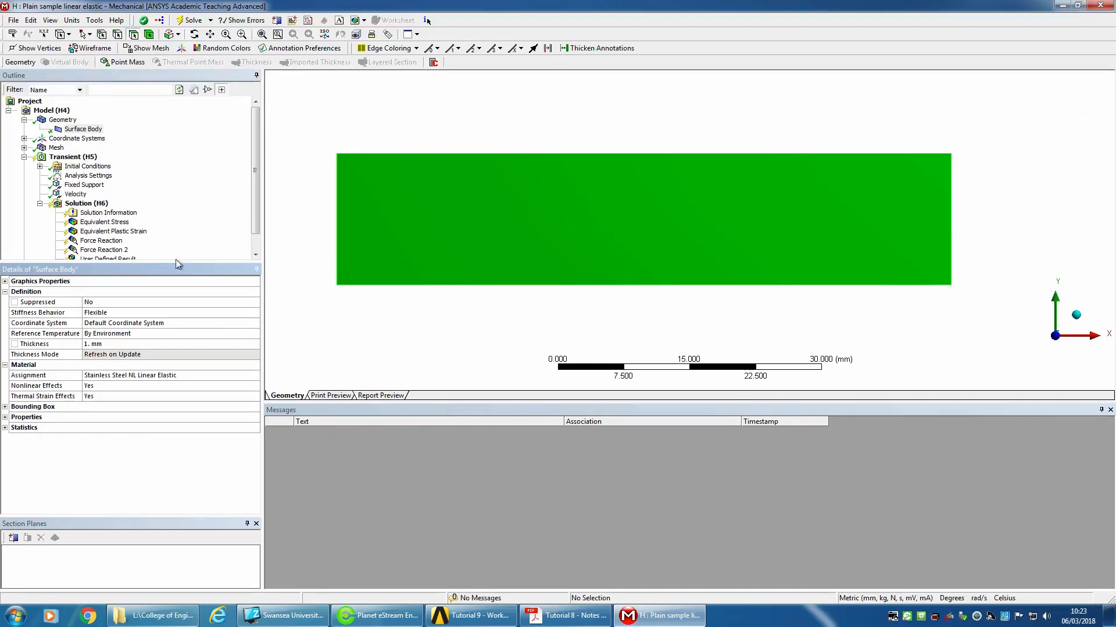
Check the mesh and the transient boundary conditions of the linear elastic model, and solve the analysis
left_click(257, 166)
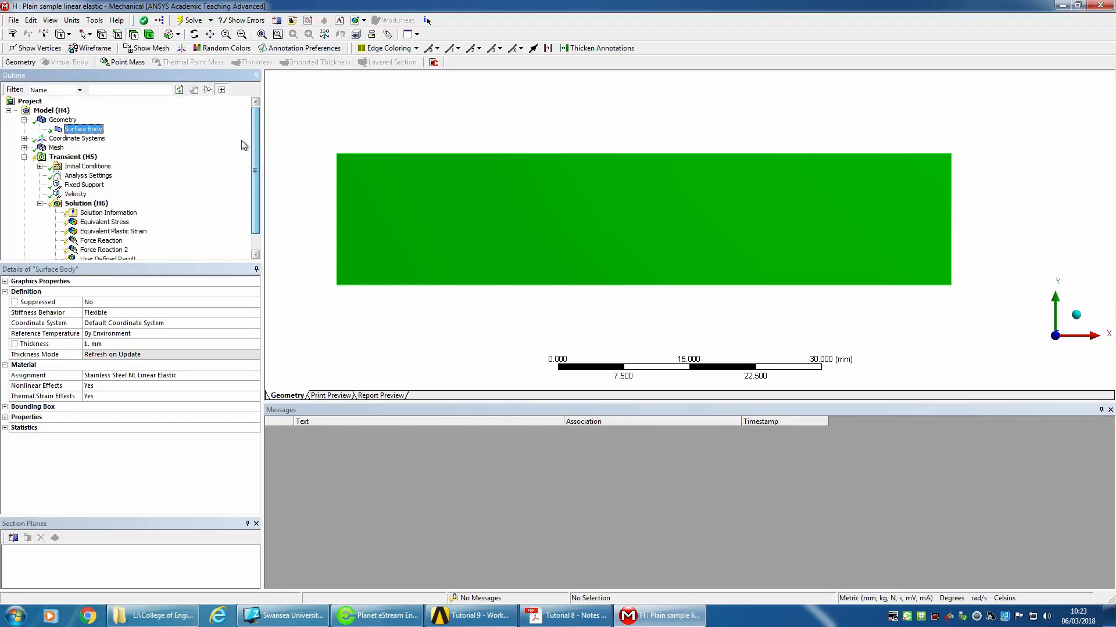
left_click(56, 148)
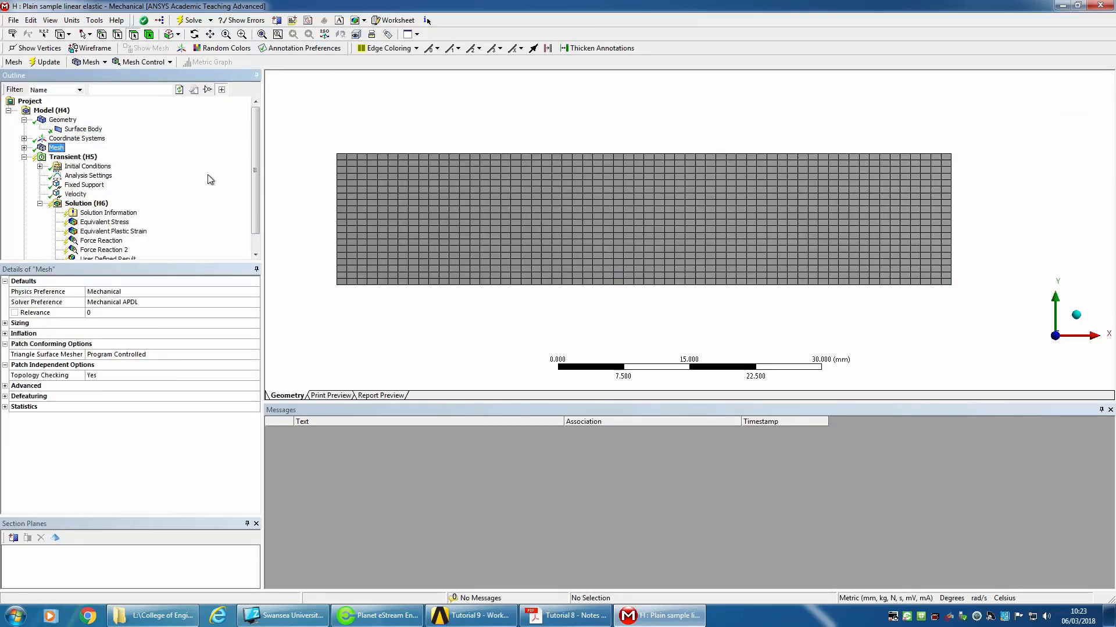
left_click(64, 158)
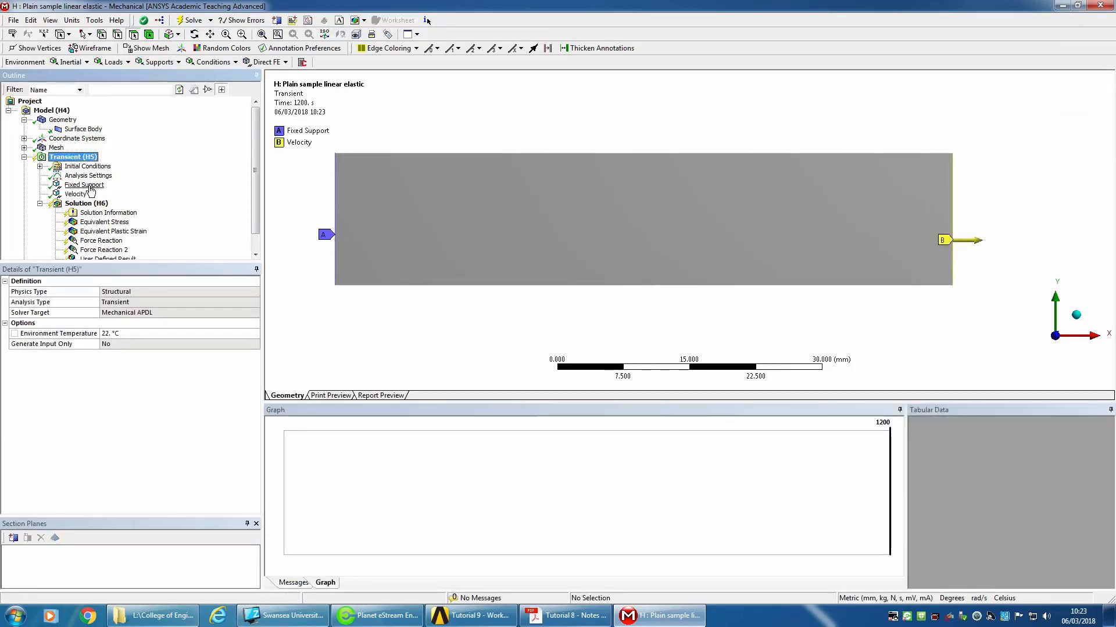
left_click(190, 20)
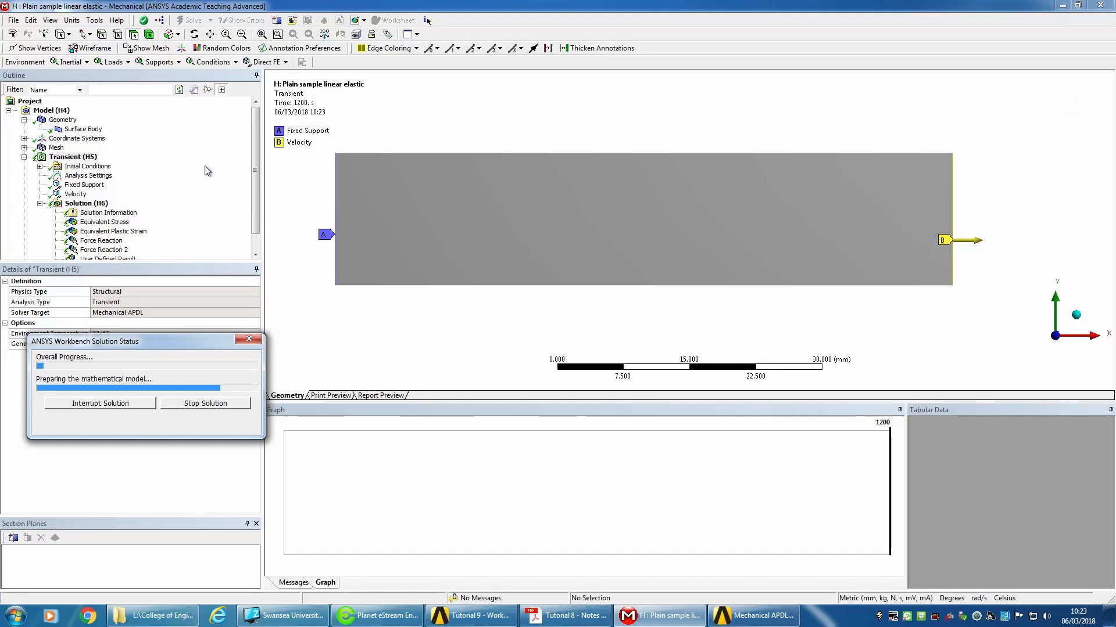
Examine the force convergence, equivalent stress, user defined result and both force reaction results of the linear elastic solution
left_click(119, 213)
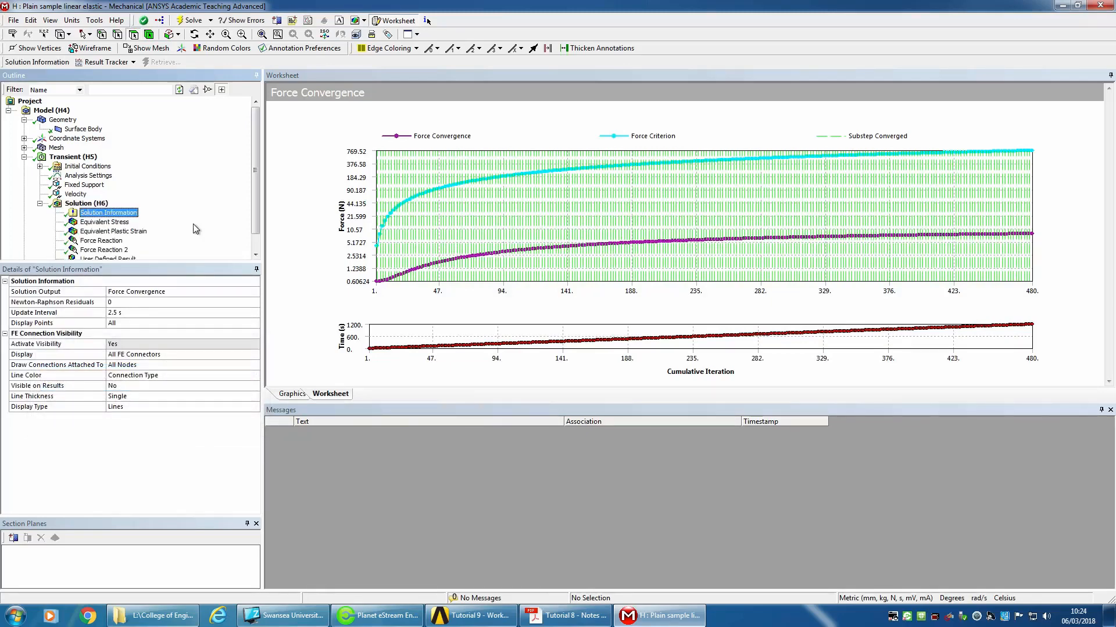
left_click(111, 222)
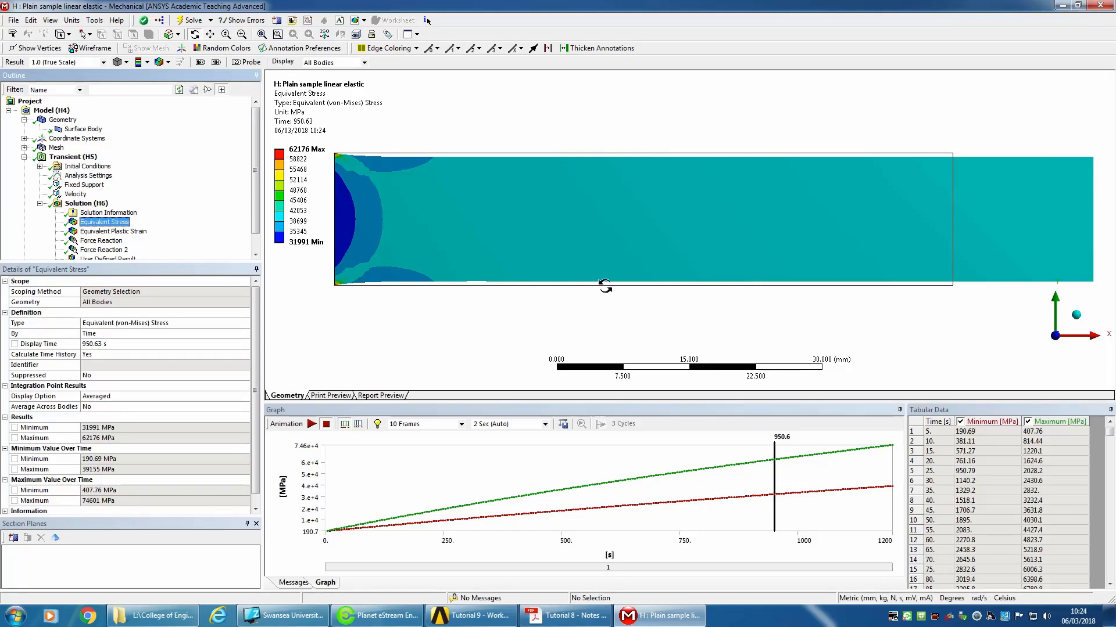
scroll(638, 297, "down", 2)
left_click(638, 298)
scroll(638, 298, "down", 3)
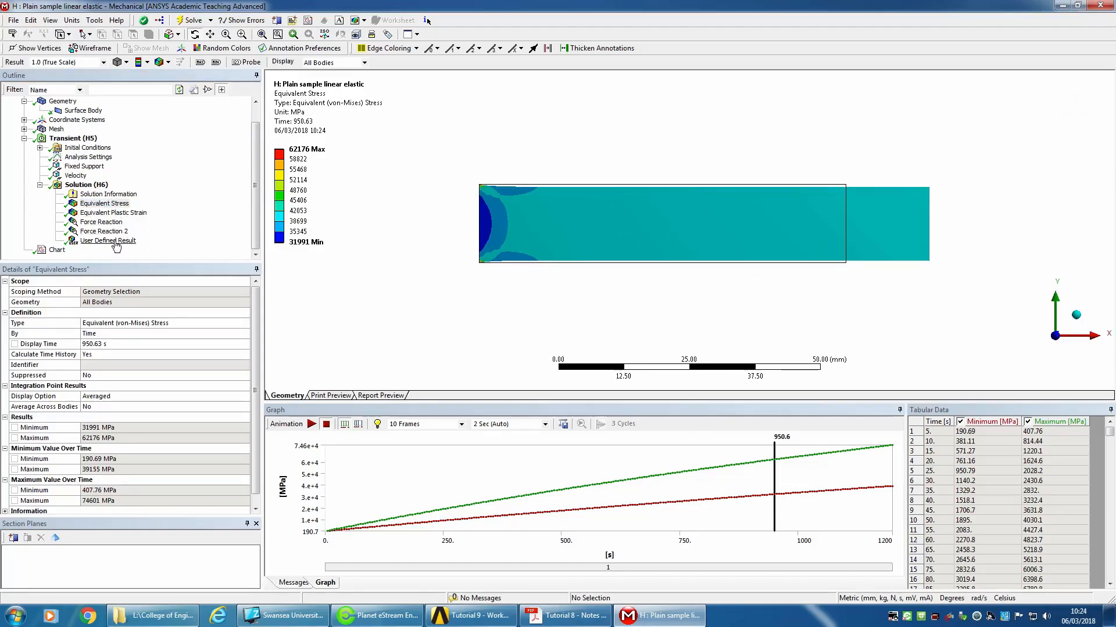
left_click(102, 222)
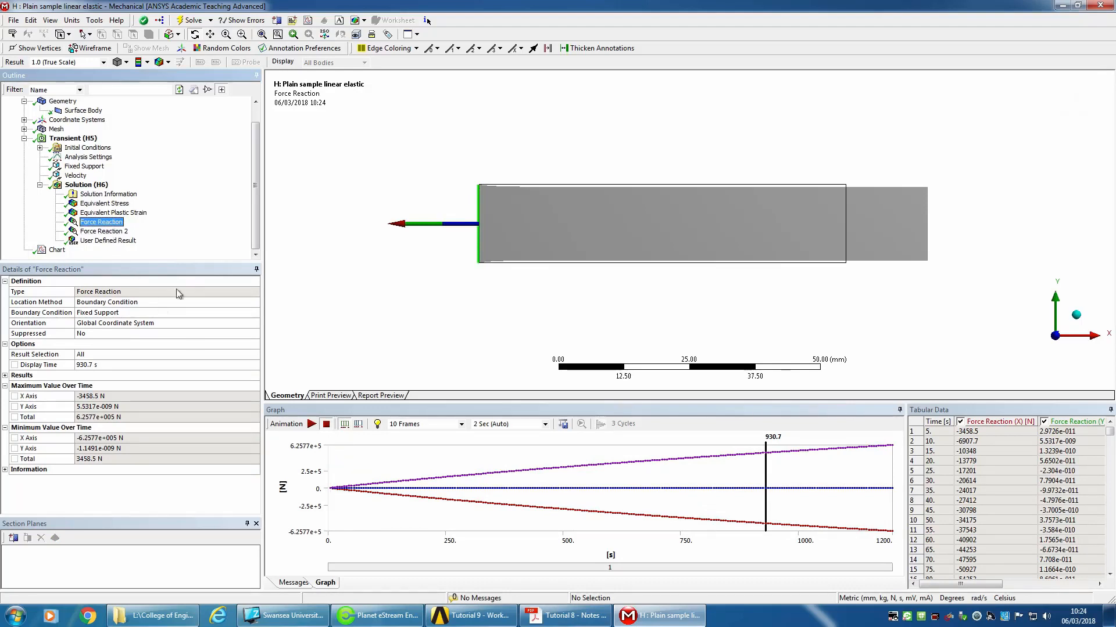
left_click(110, 240)
left_click(110, 233)
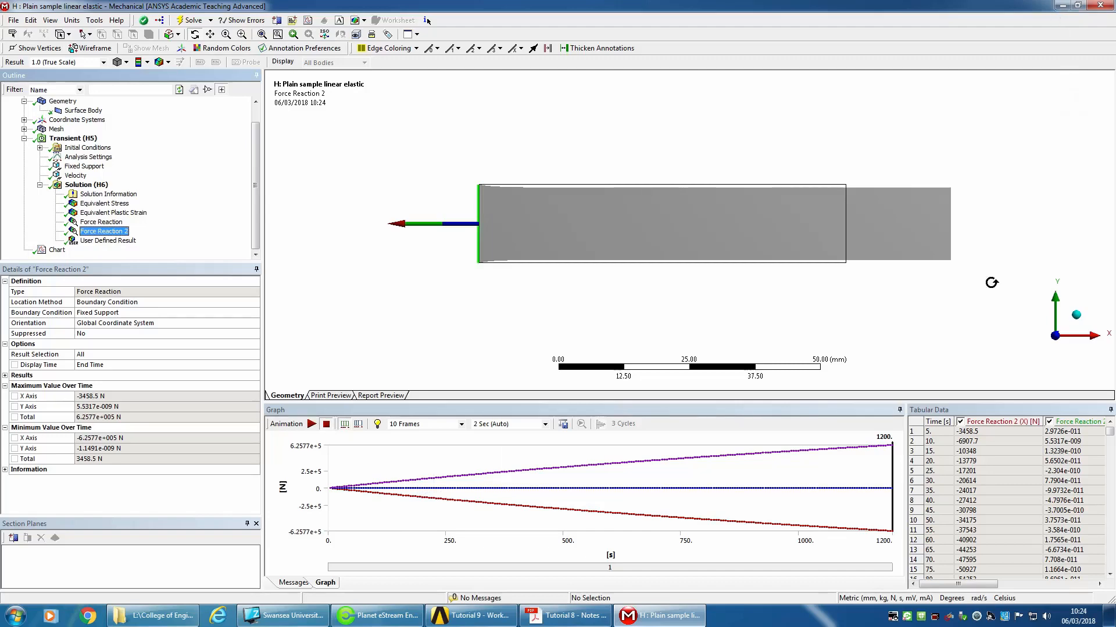
Review the equivalent stress, force reaction and user defined result of the linear elastic solution, and close Mechanical
left_click(472, 616)
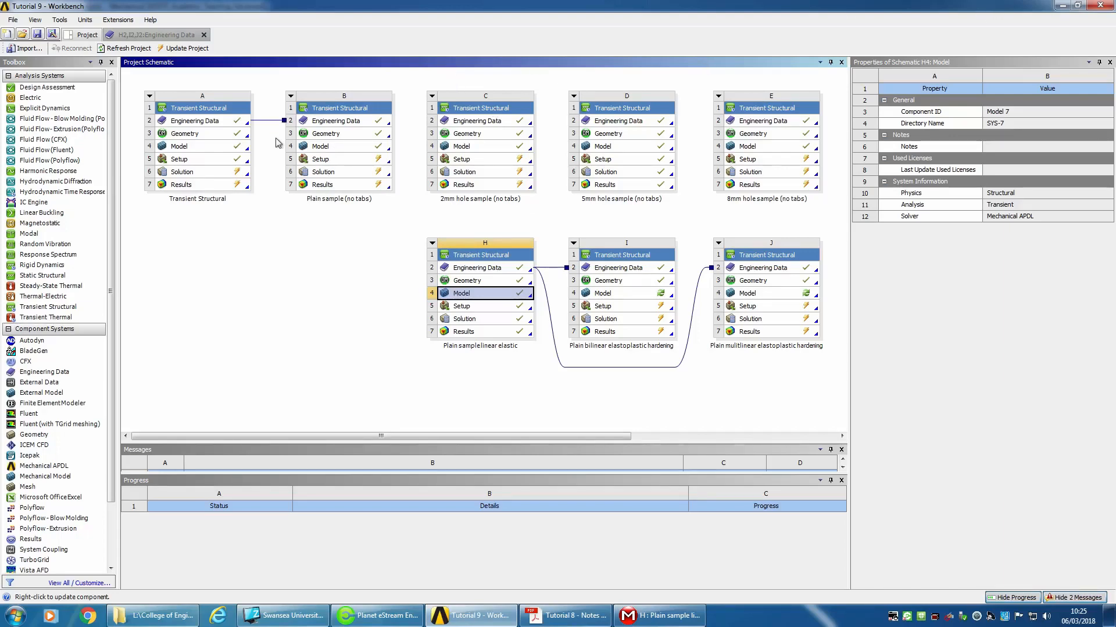
left_click(1062, 6)
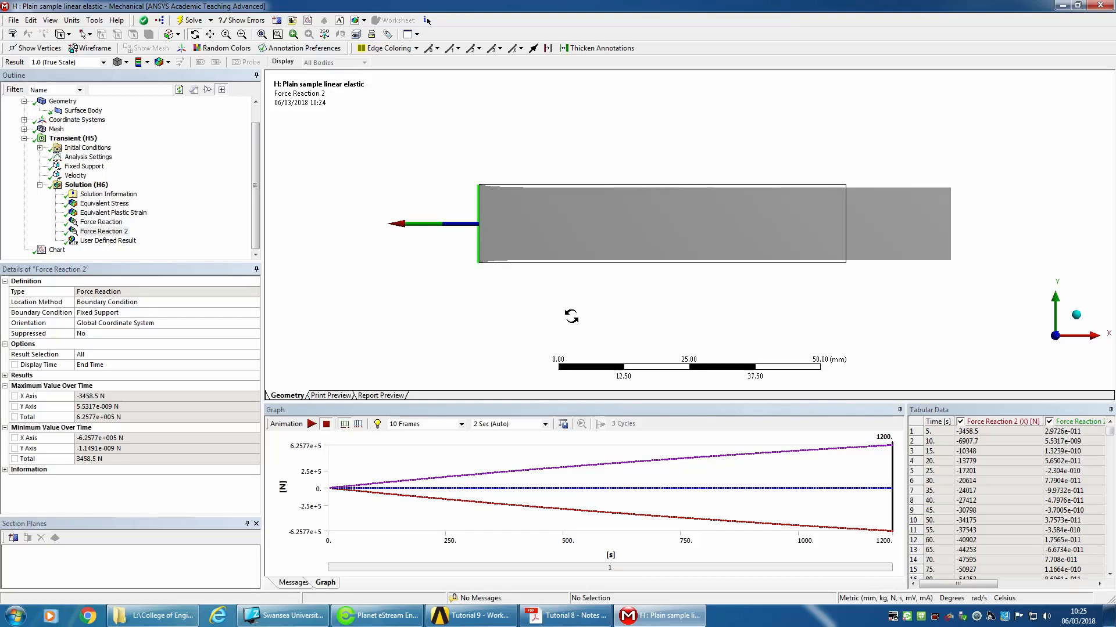
left_click(105, 203)
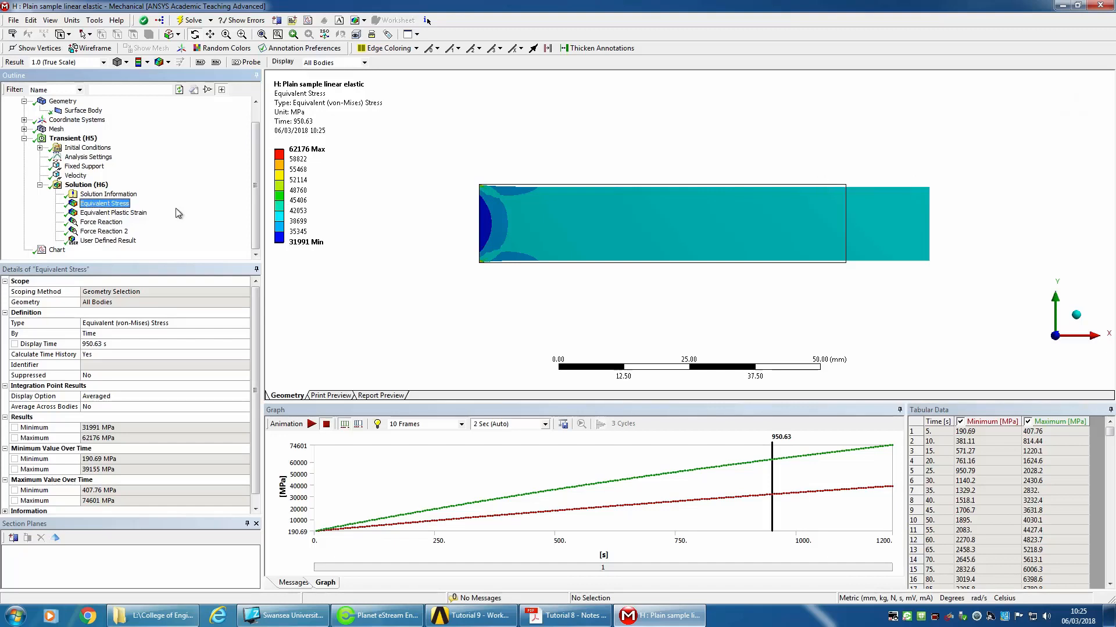
left_click(101, 223)
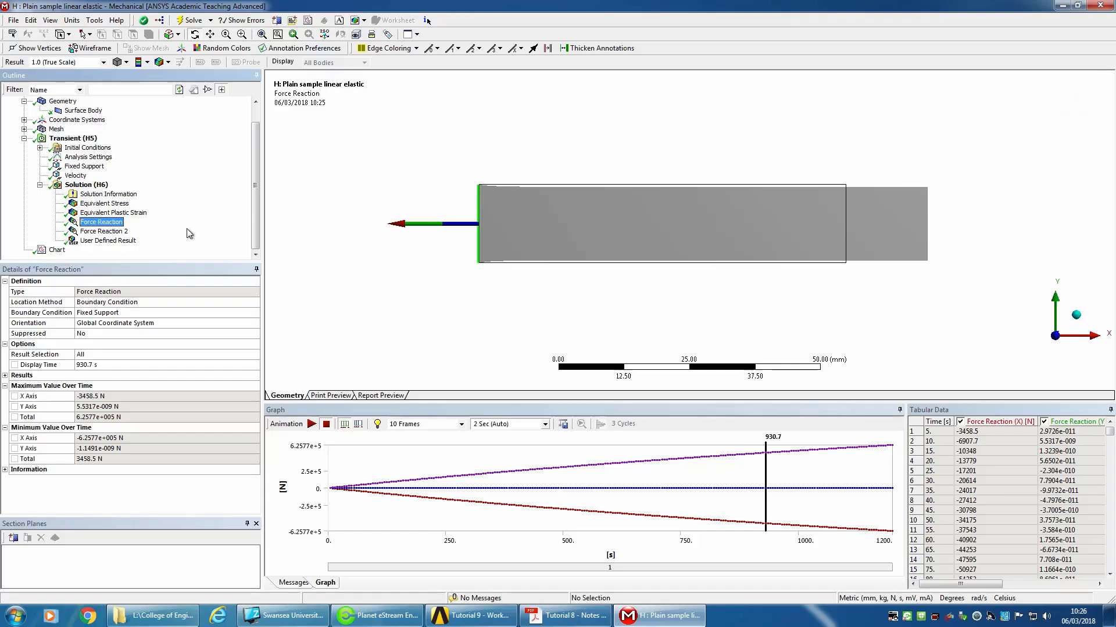
left_click(108, 241)
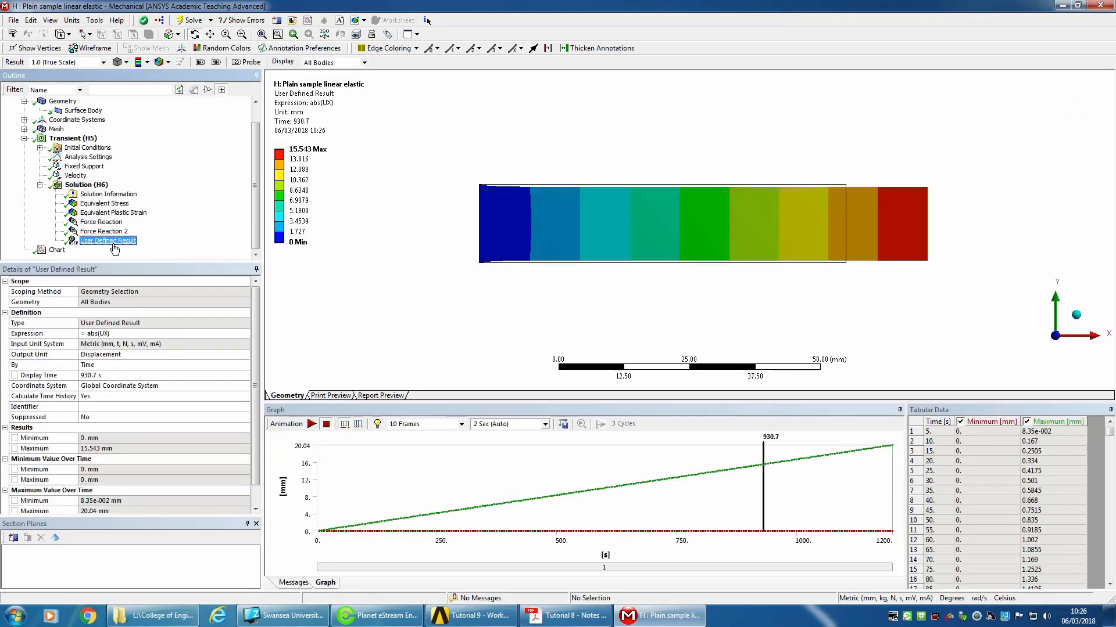
left_click(1099, 5)
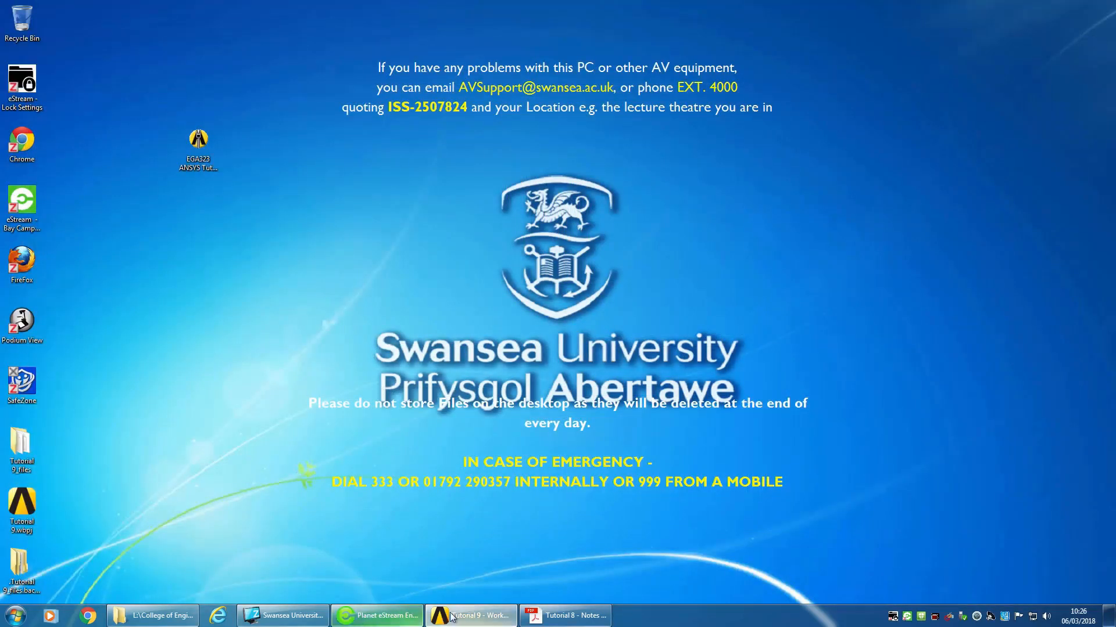
Open the model of system I in Mechanical and assign Stainless Steel NL Linear Perfectly Plastic to the surface body
left_click(471, 615)
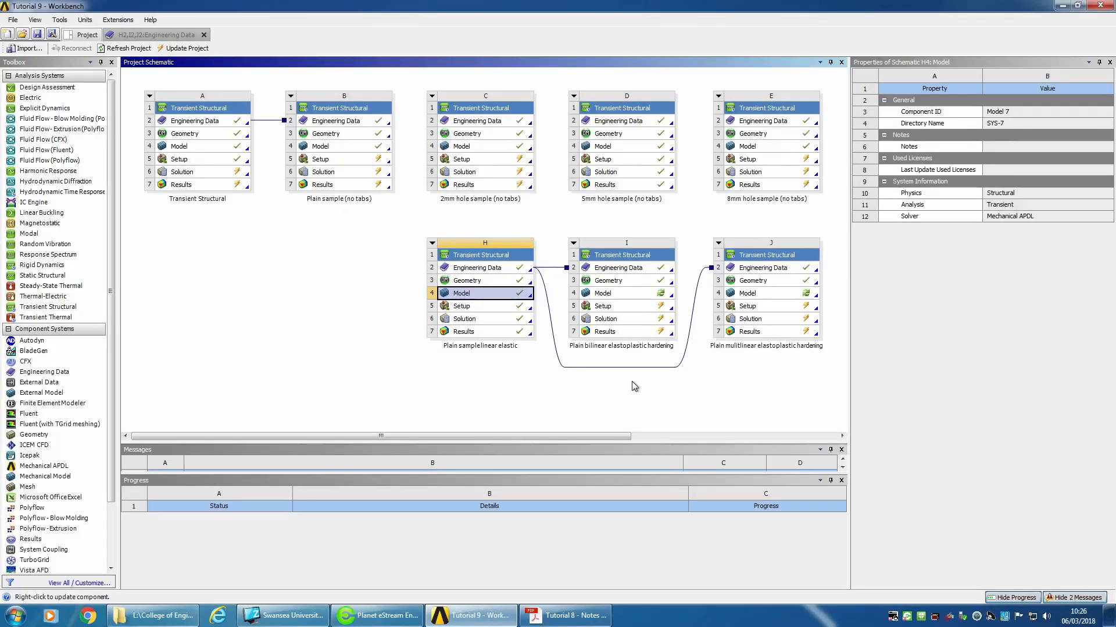
double_click(617, 295)
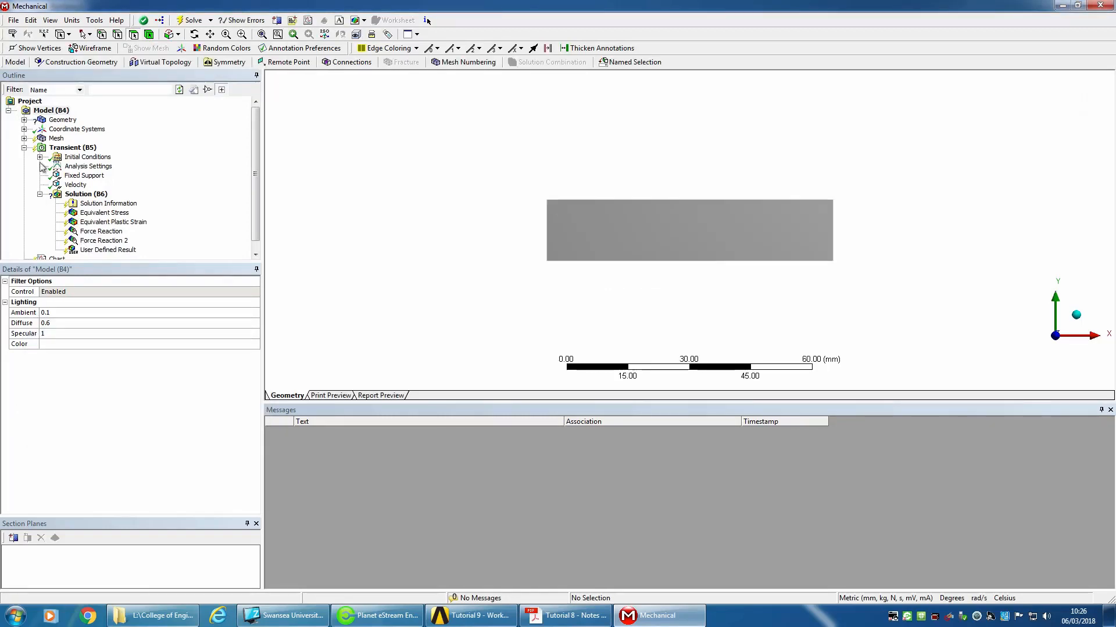
left_click(24, 120)
left_click(83, 129)
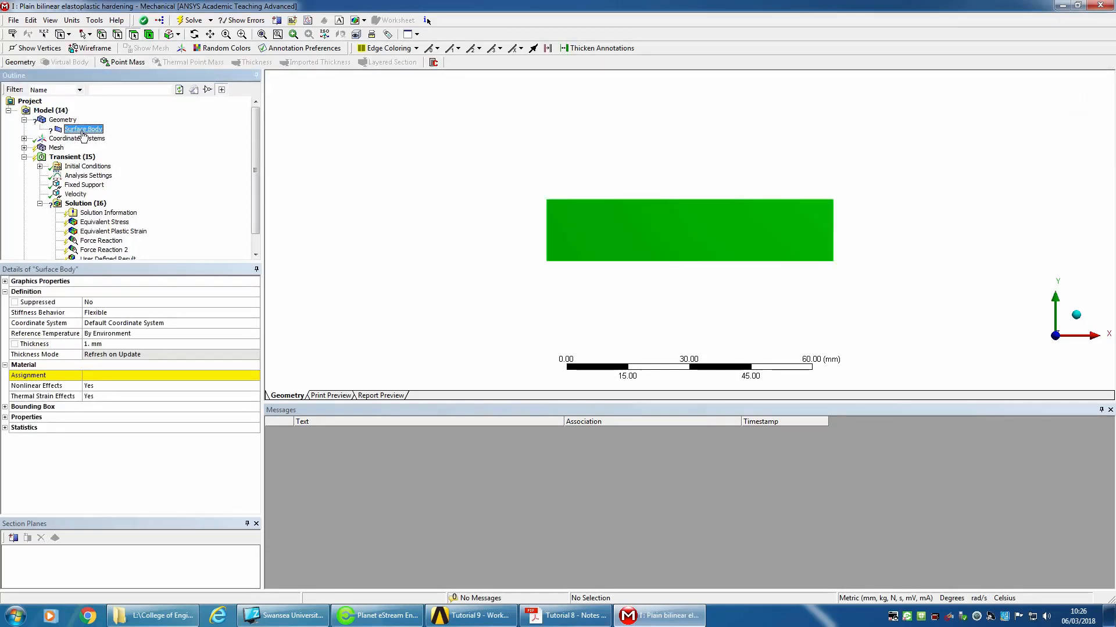
left_click(250, 376)
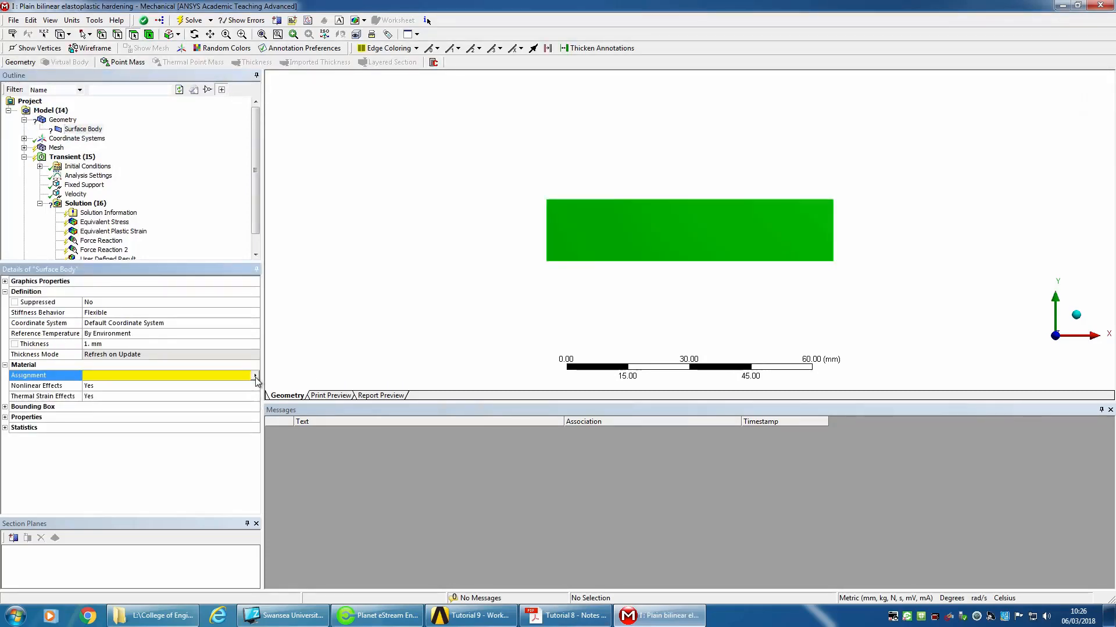
left_click(255, 375)
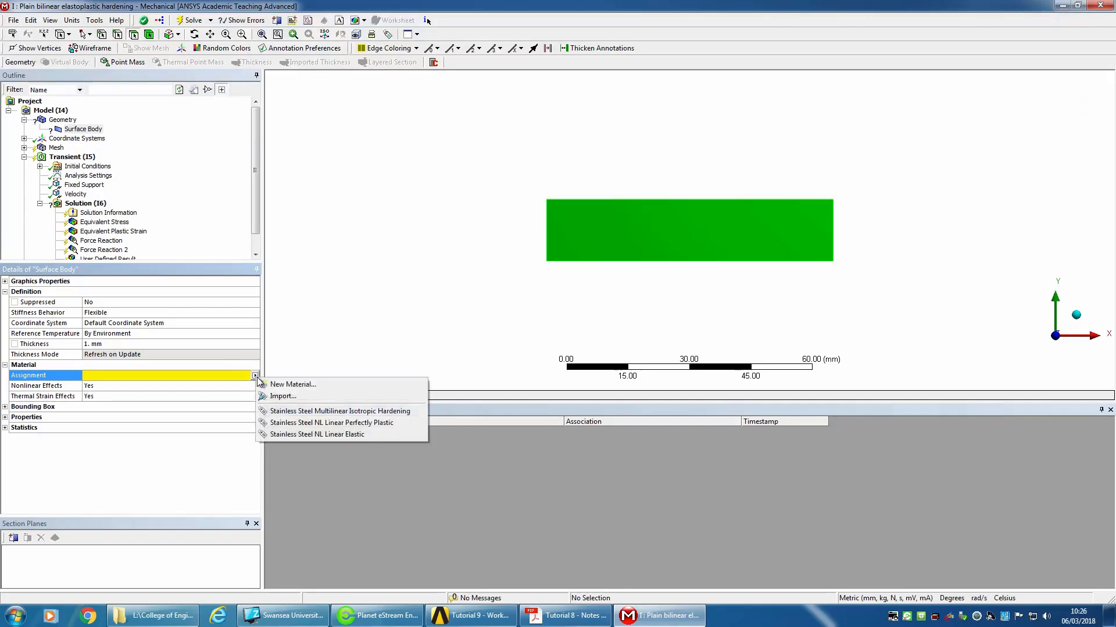
left_click(340, 423)
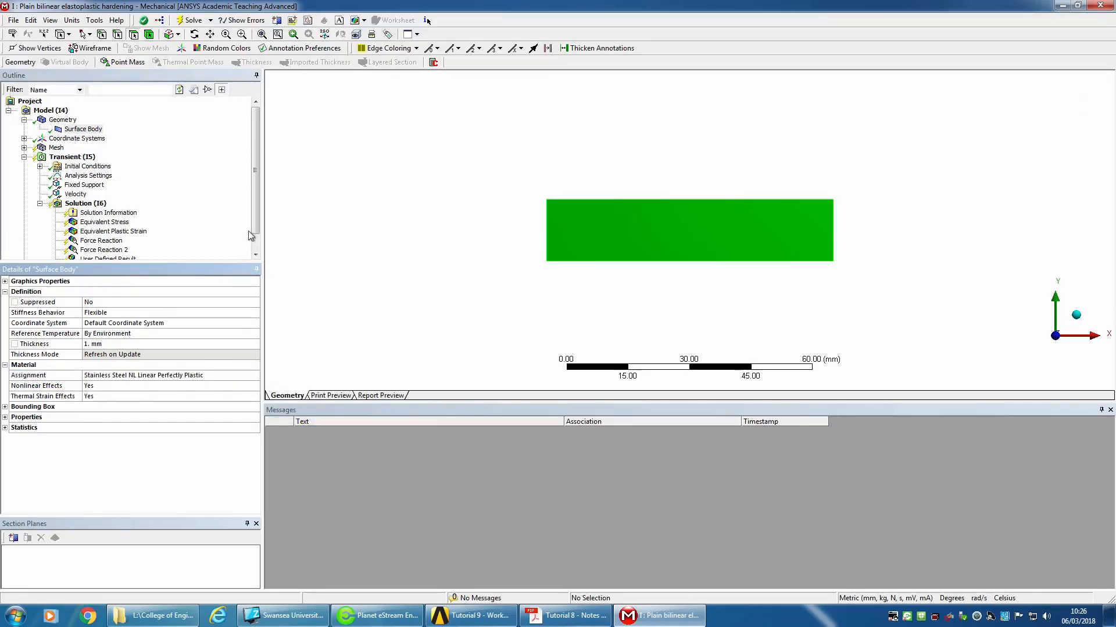
Set both the initial and minimum time steps of the bilinear model's analysis settings to 0.1 s
left_click_drag(257, 198, 256, 216)
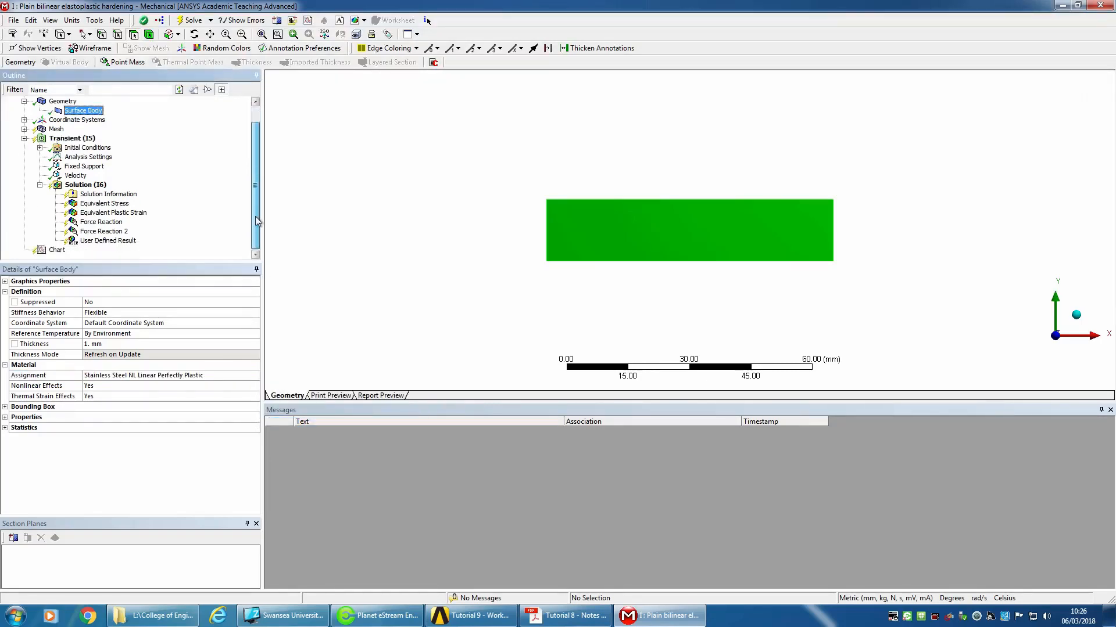
left_click(107, 158)
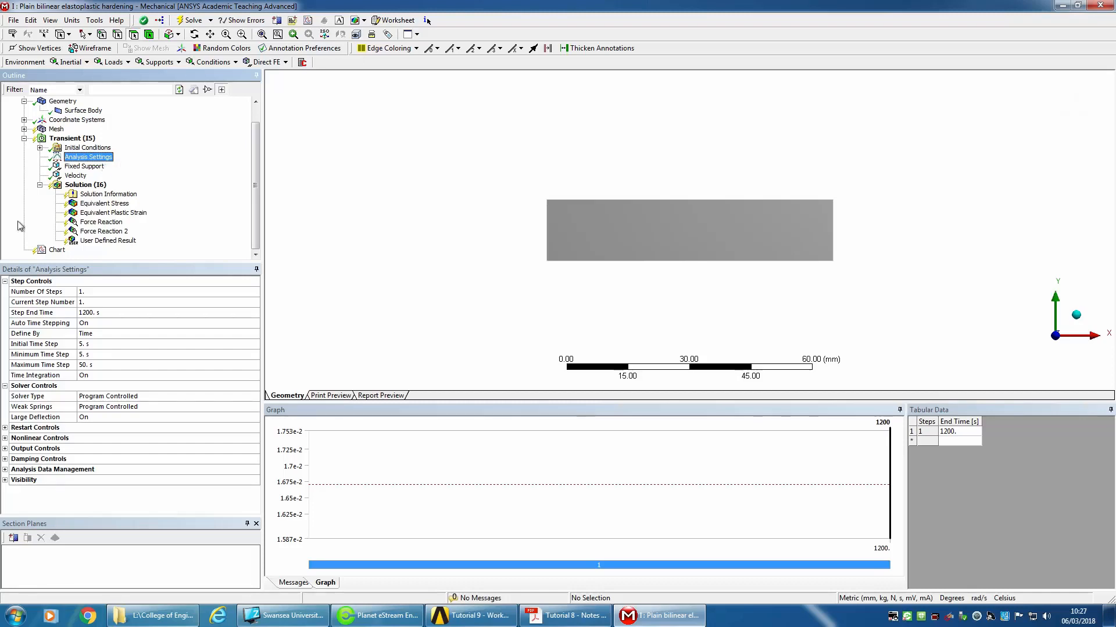
left_click(164, 347)
type("0.1")
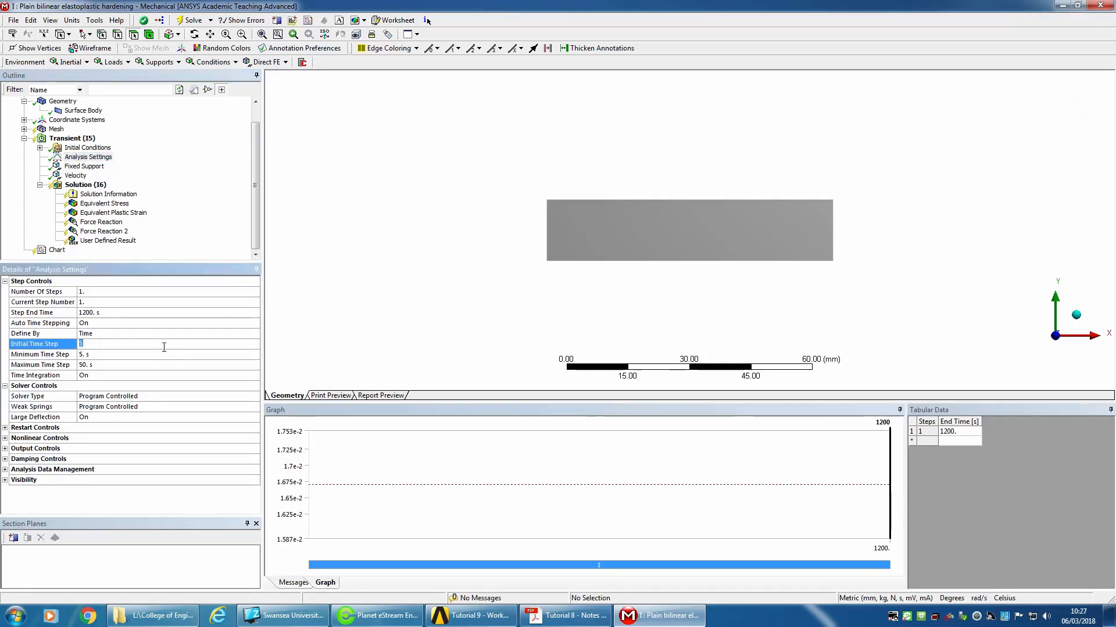
key("Return")
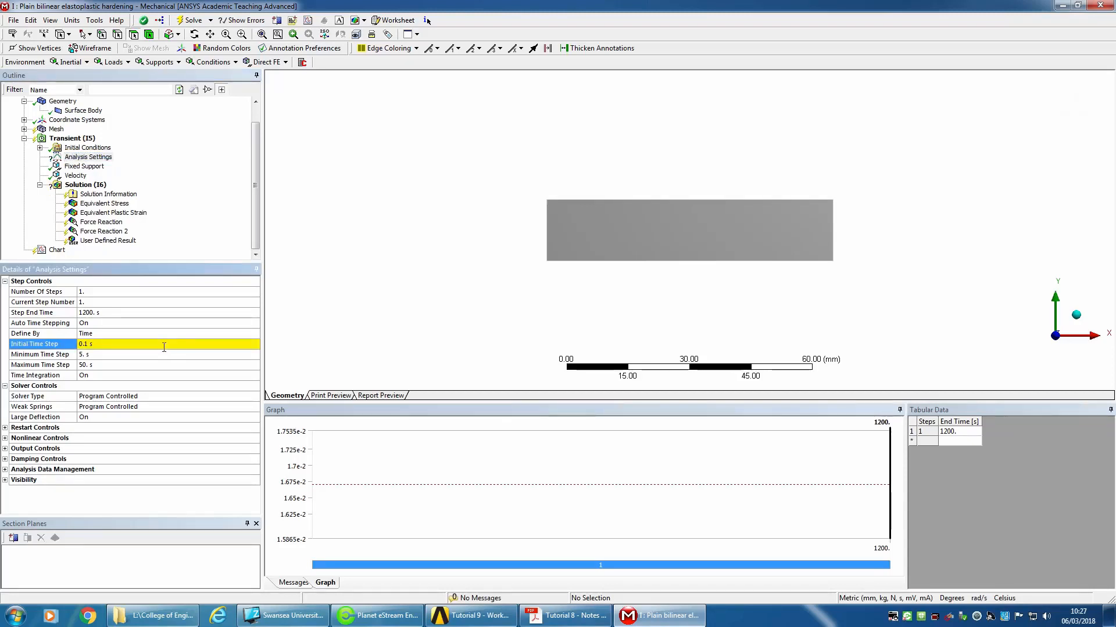
left_click(137, 356)
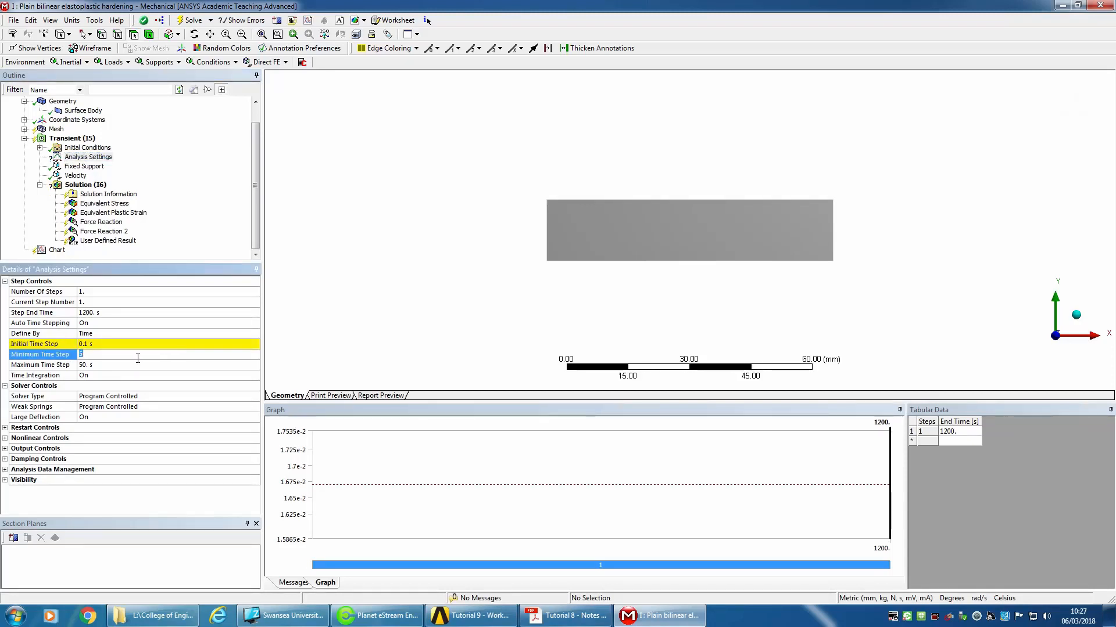
type("0.1")
key("Return")
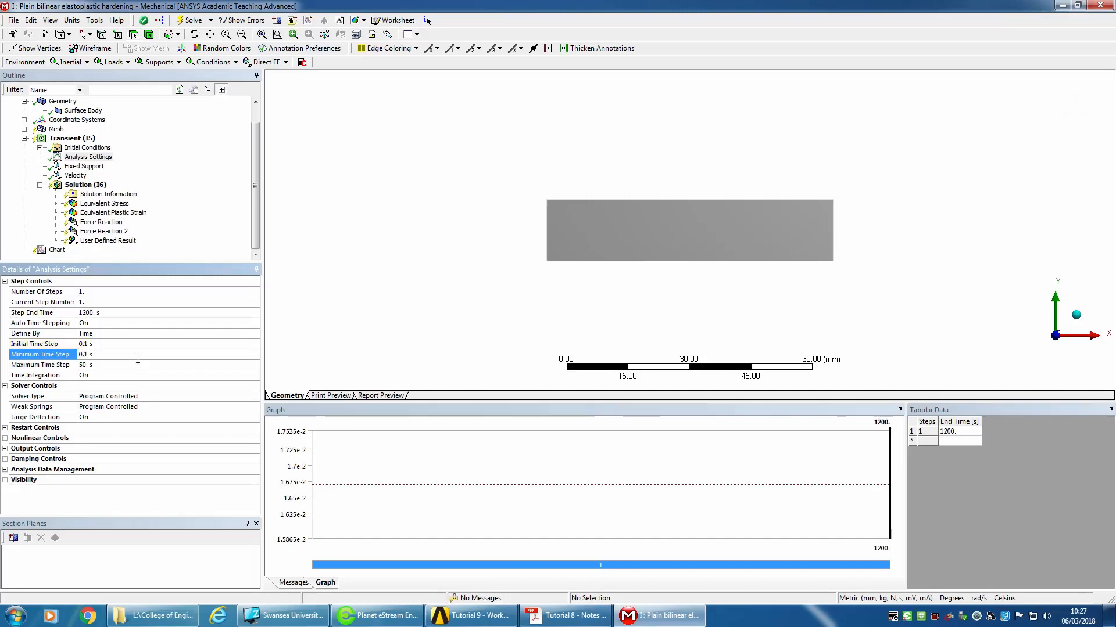
Set the step end time to 15 s and the maximum time step to 1 s
left_click(119, 313)
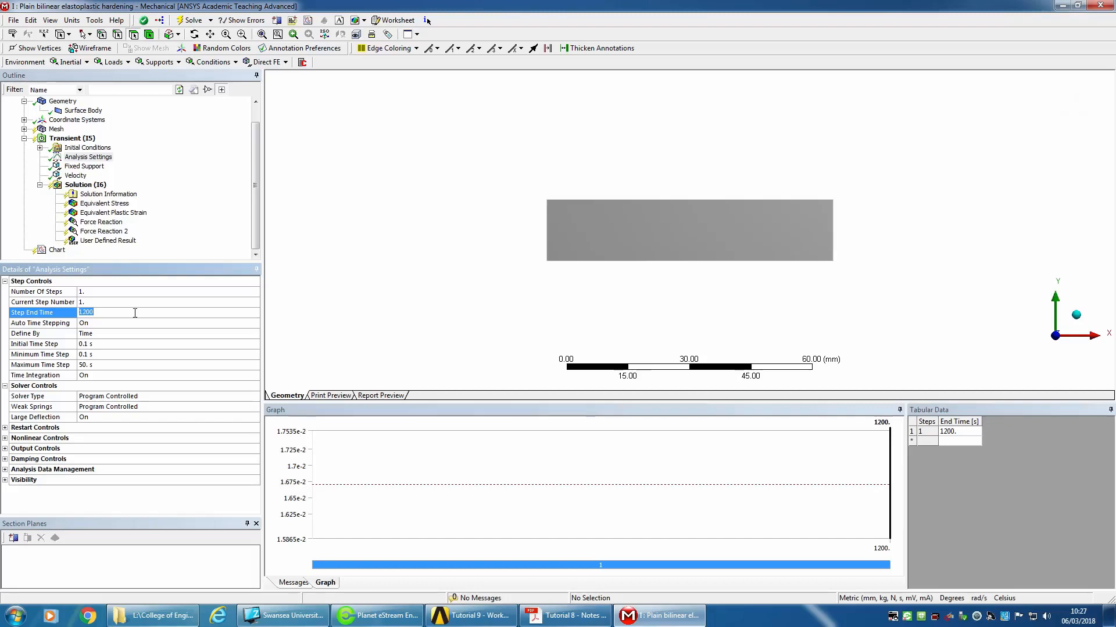
type("15")
key("Return")
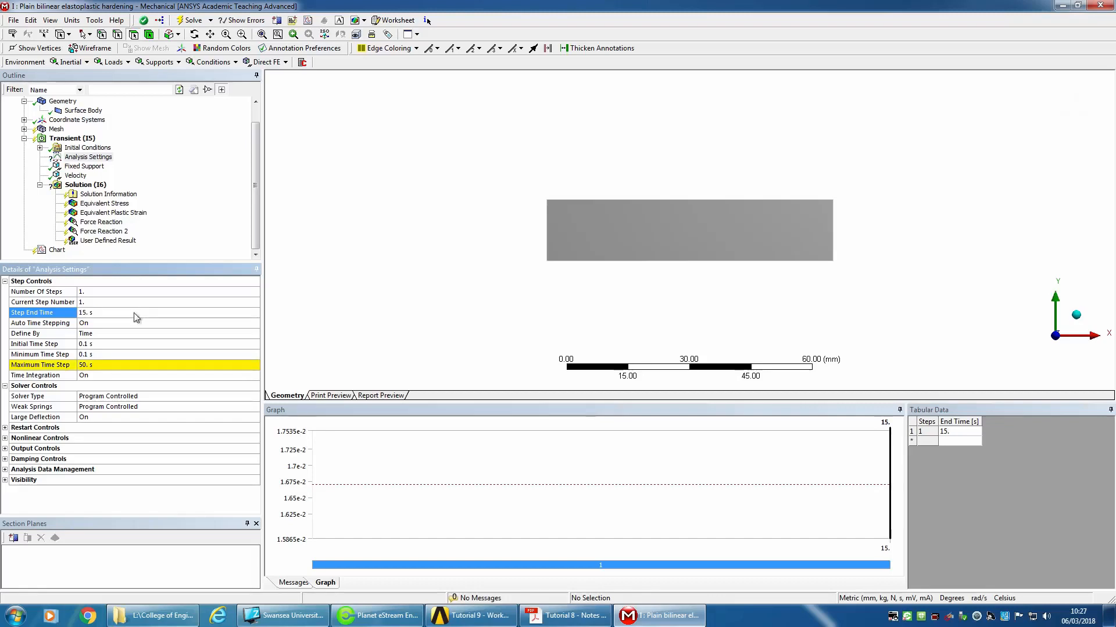
left_click(140, 363)
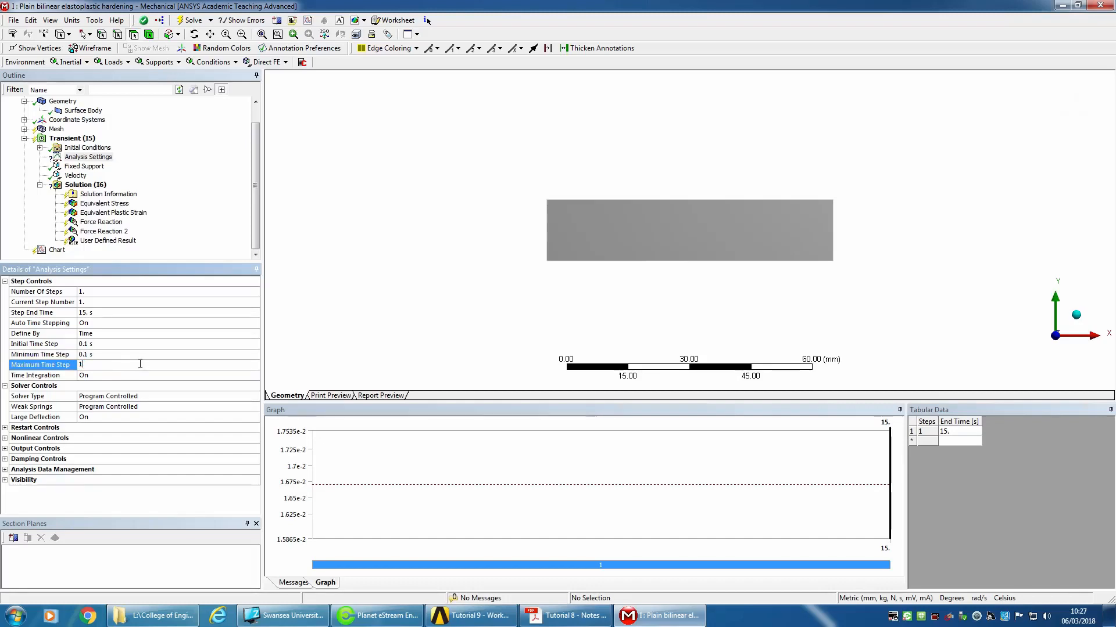
key("Return")
left_click(140, 364)
key("Return")
Solve the bilinear analysis and check its force convergence, equivalent stress and equivalent plastic strain
right_click(97, 186)
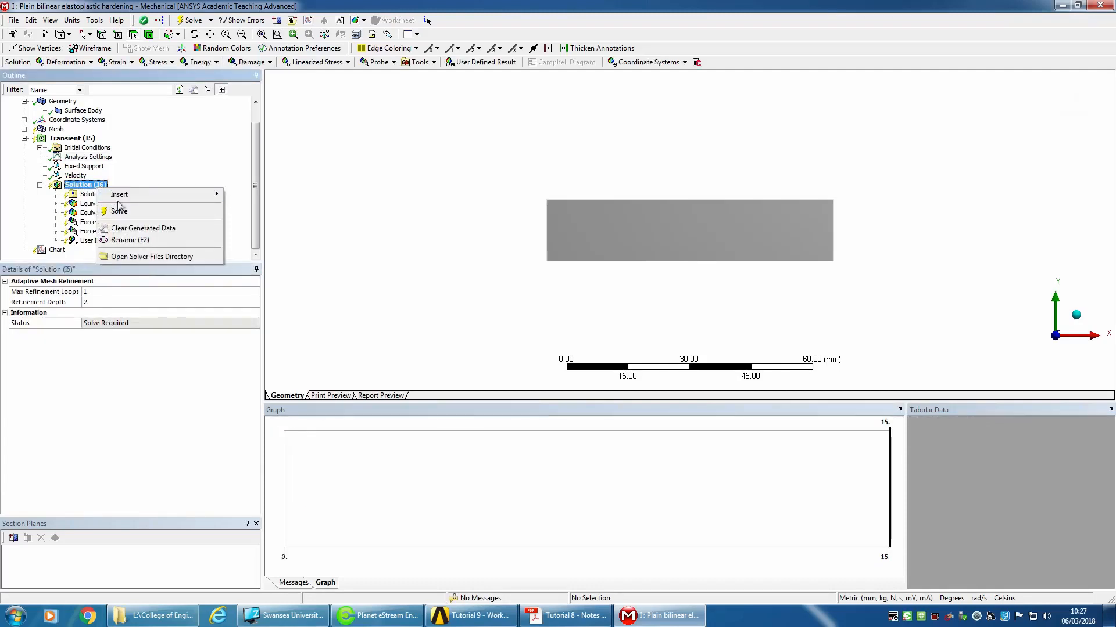
key("Escape")
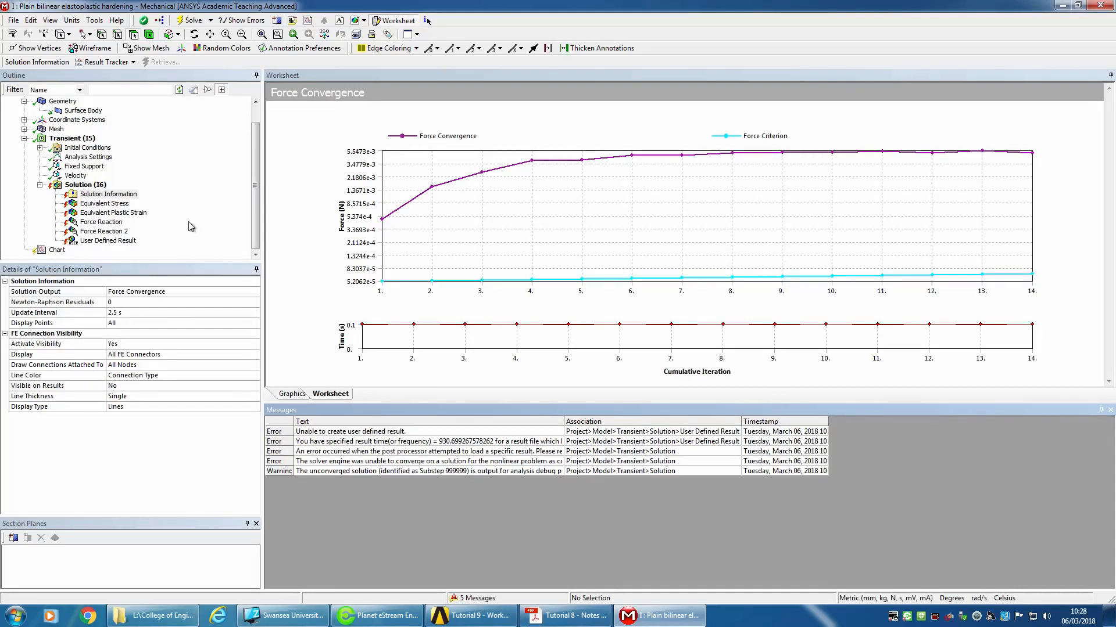
left_click(104, 204)
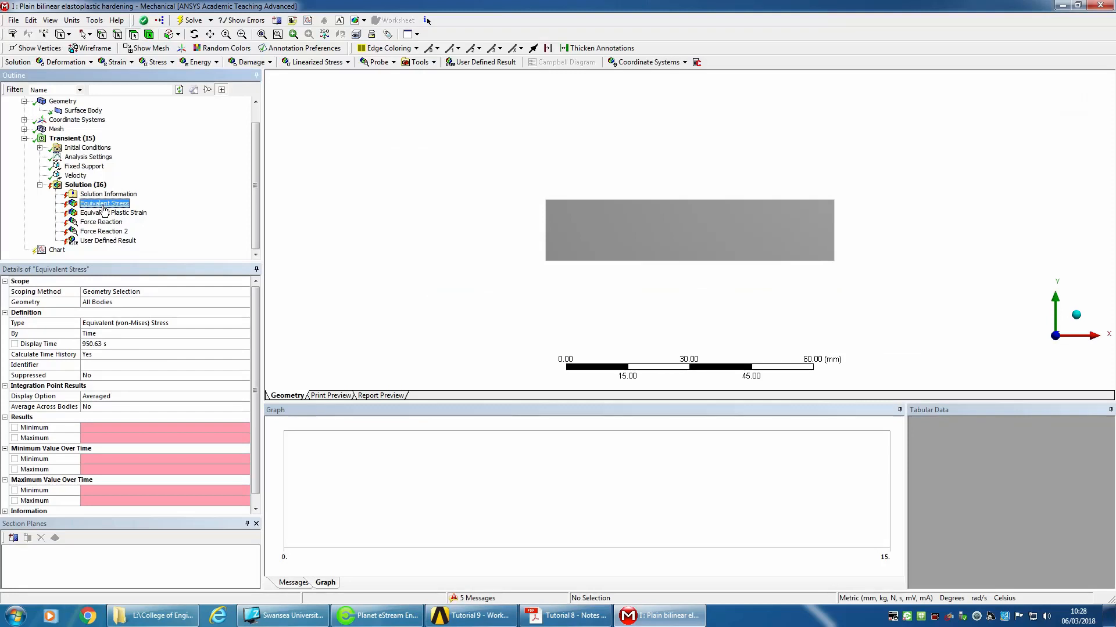
left_click(325, 582)
left_click(100, 195)
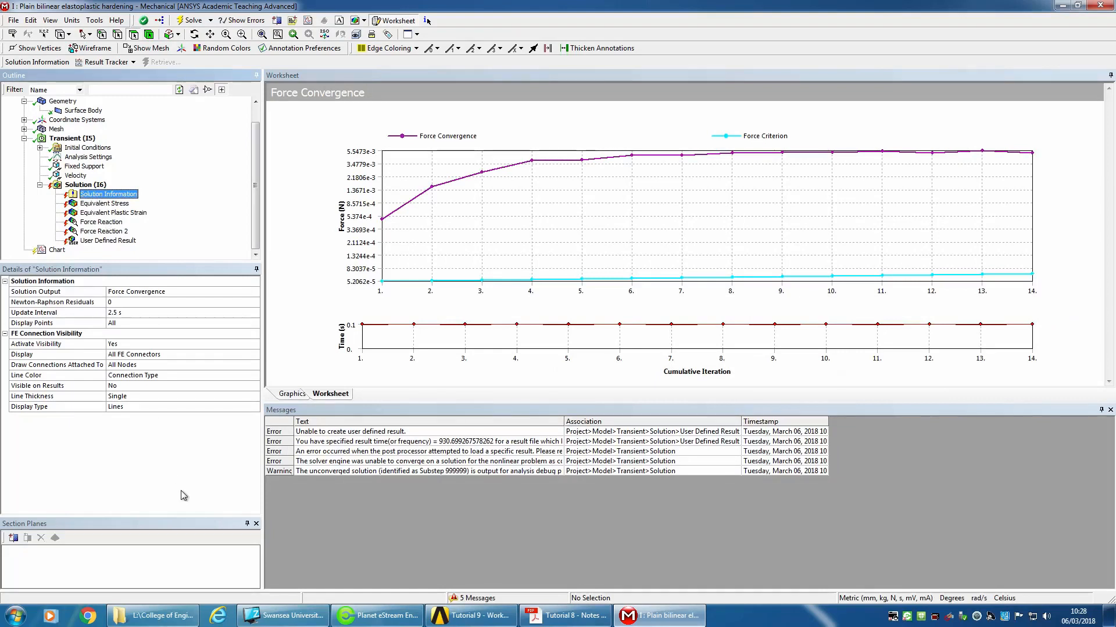
left_click(110, 212)
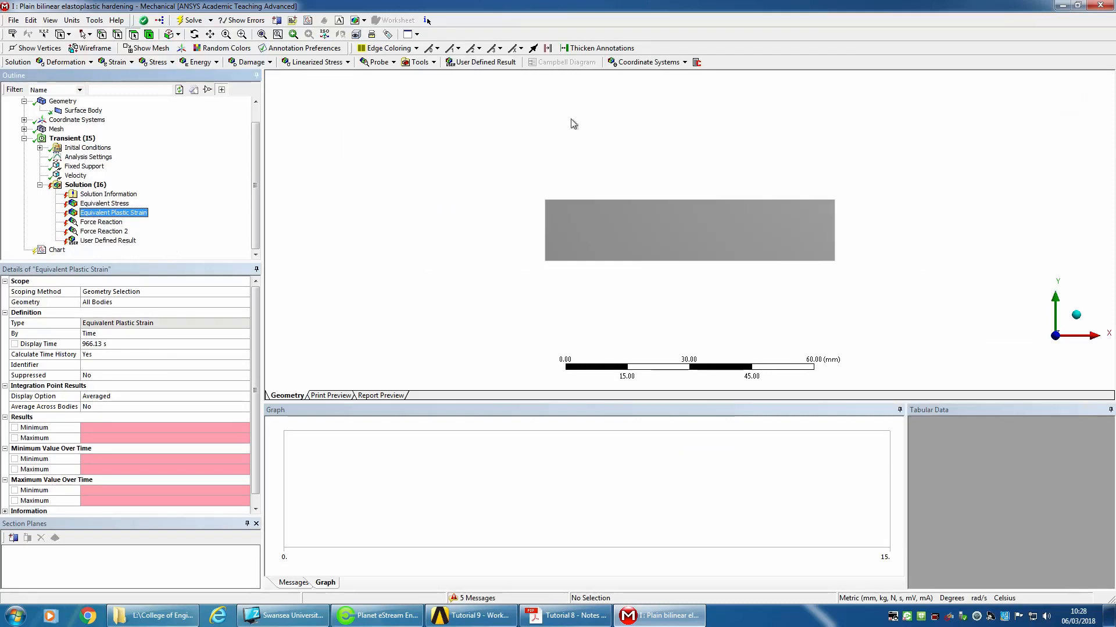
Close Mechanical and open the Engineering Data of system H in Workbench to show the Stainless Steel NL Linear Perfectly Plastic properties
left_click(1097, 6)
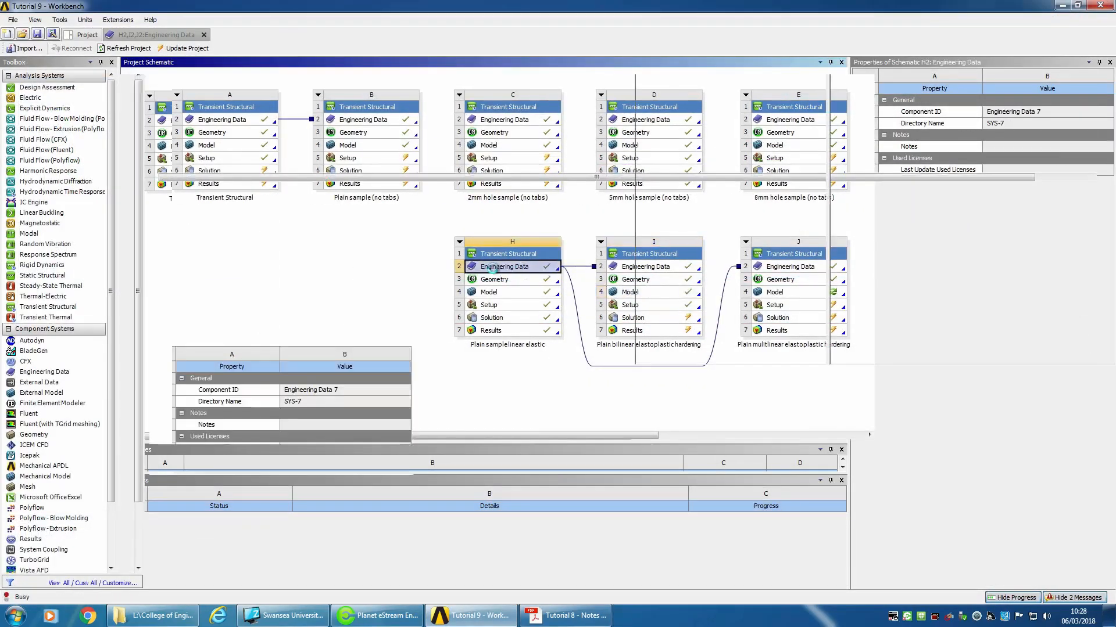
double_click(493, 268)
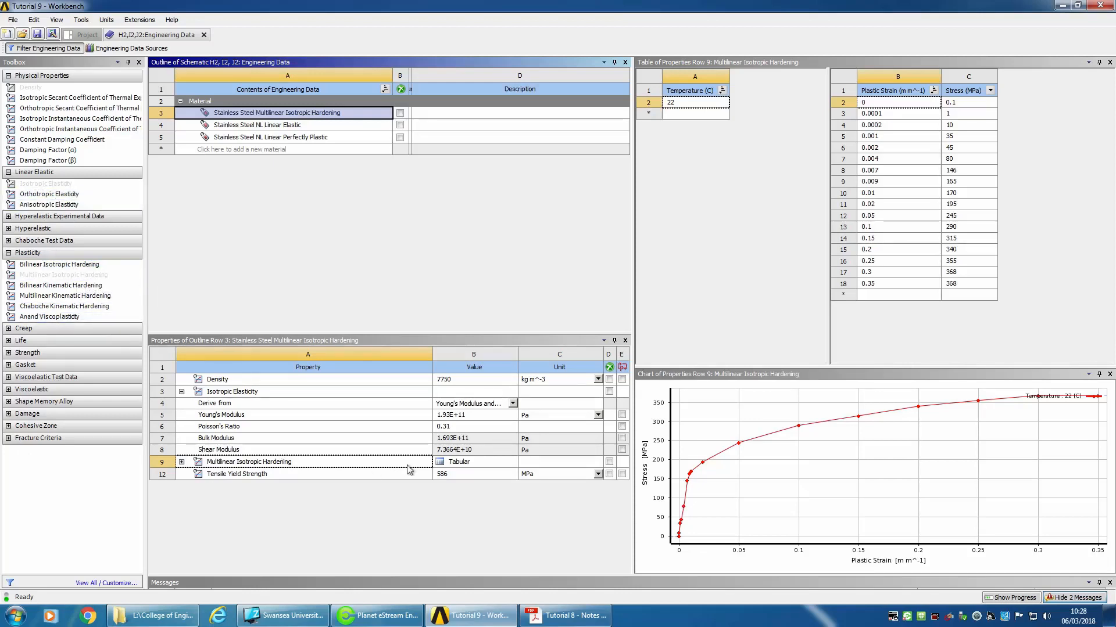
left_click(264, 127)
left_click(265, 138)
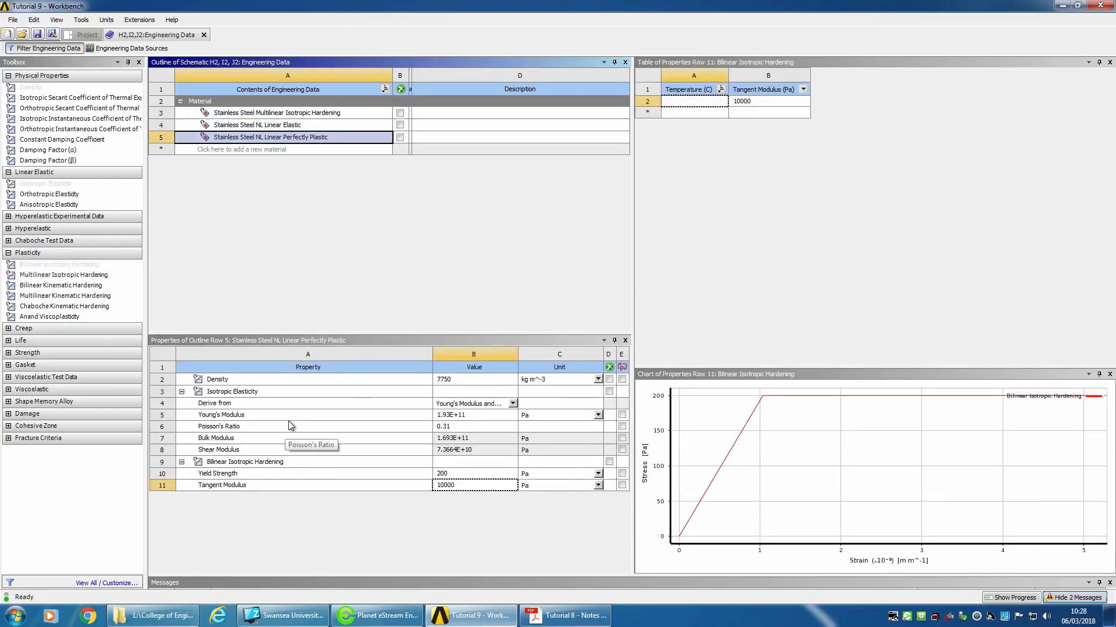
Give the perfectly plastic material's bilinear isotropic hardening a yield strength of 200 MPa and a tangent modulus of 10000 MPa
left_click(484, 475)
left_click(565, 480)
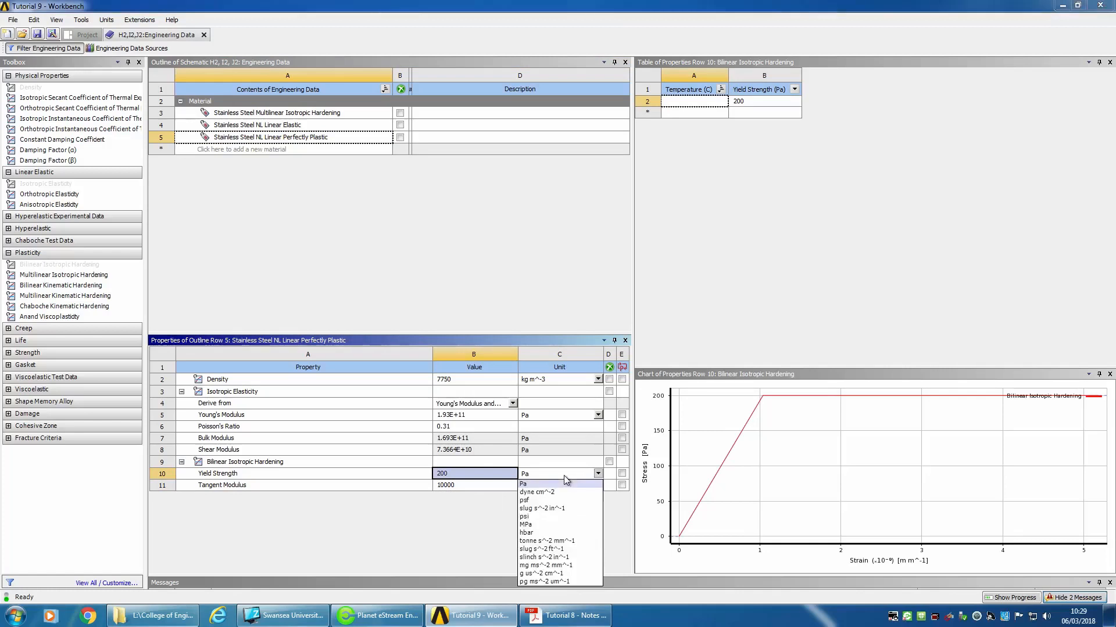
left_click(544, 528)
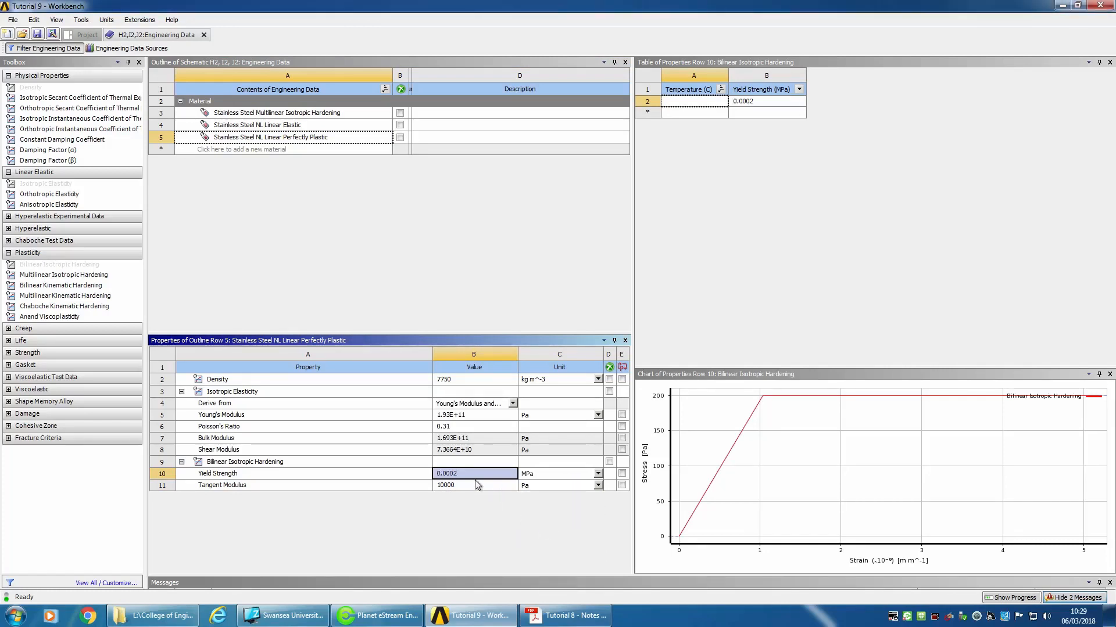
left_click(540, 486)
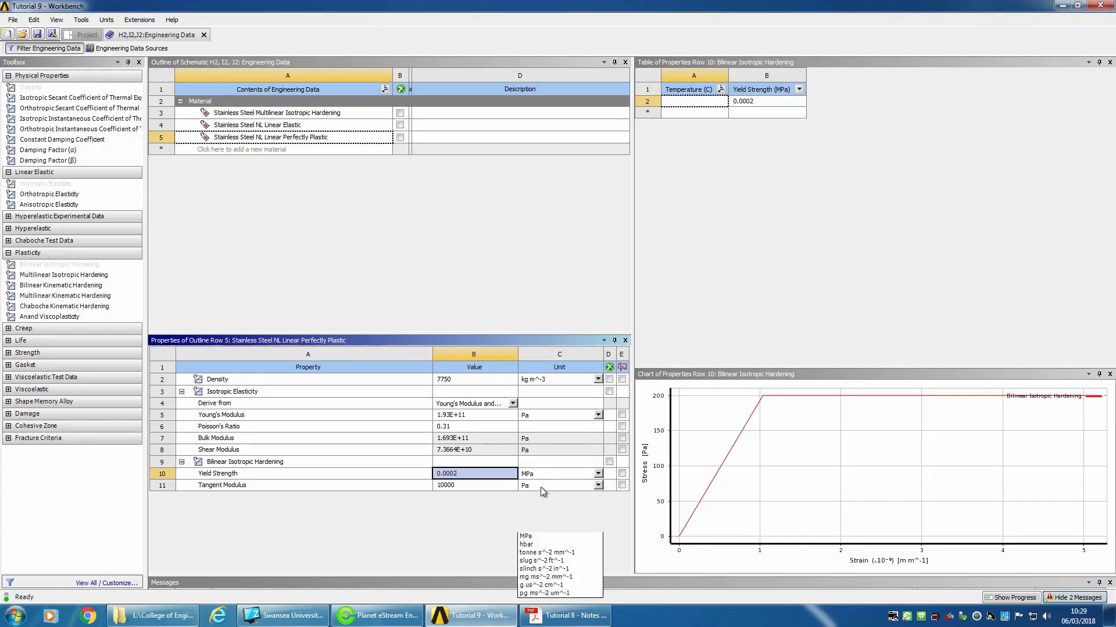
left_click(540, 536)
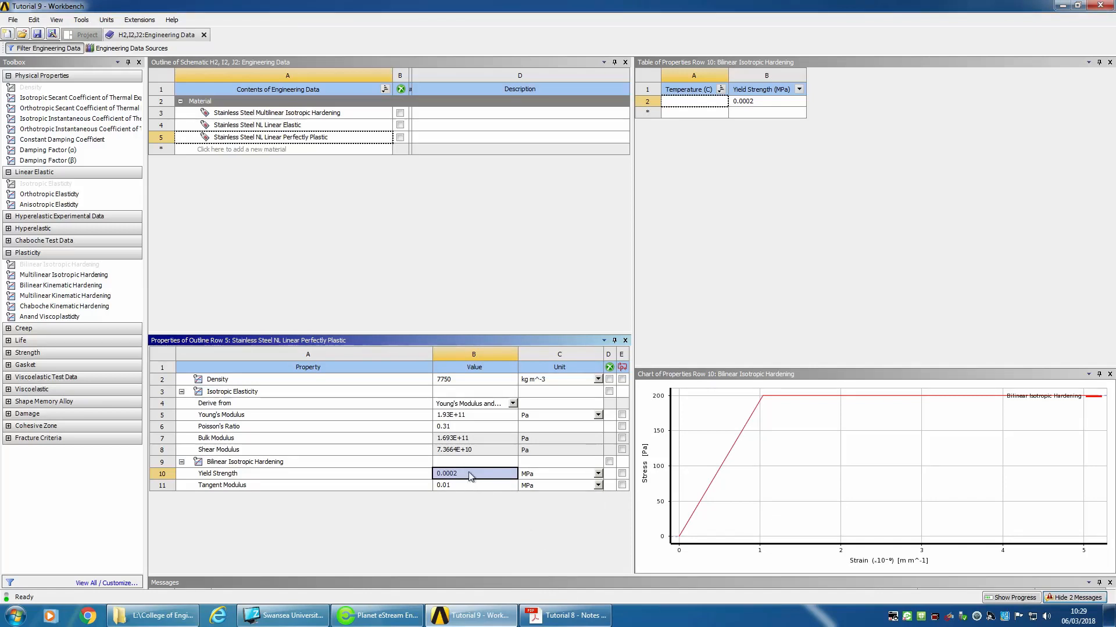
type("200")
key("Return")
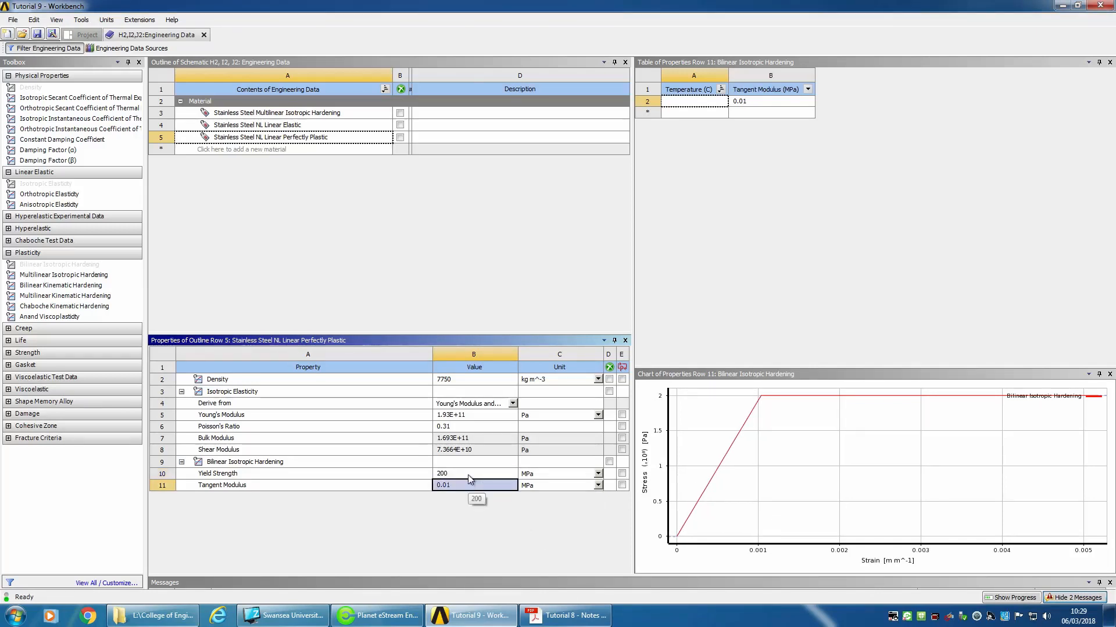
type("10000")
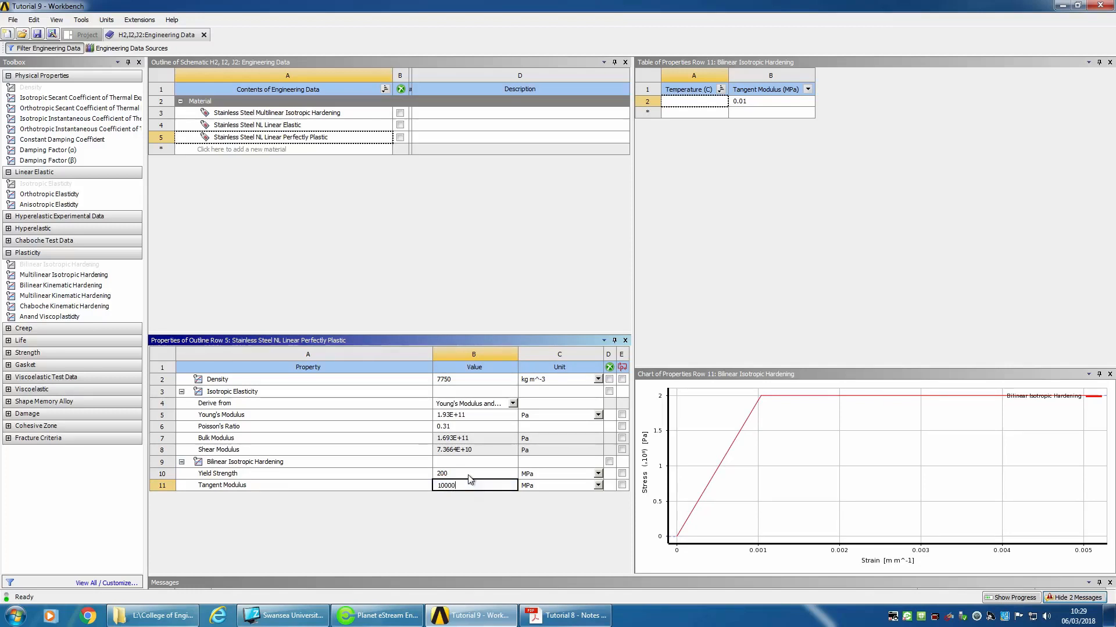
Apply the 10000 MPa tangent modulus and open the Model of system I from the project schematic in Mechanical
key("Return")
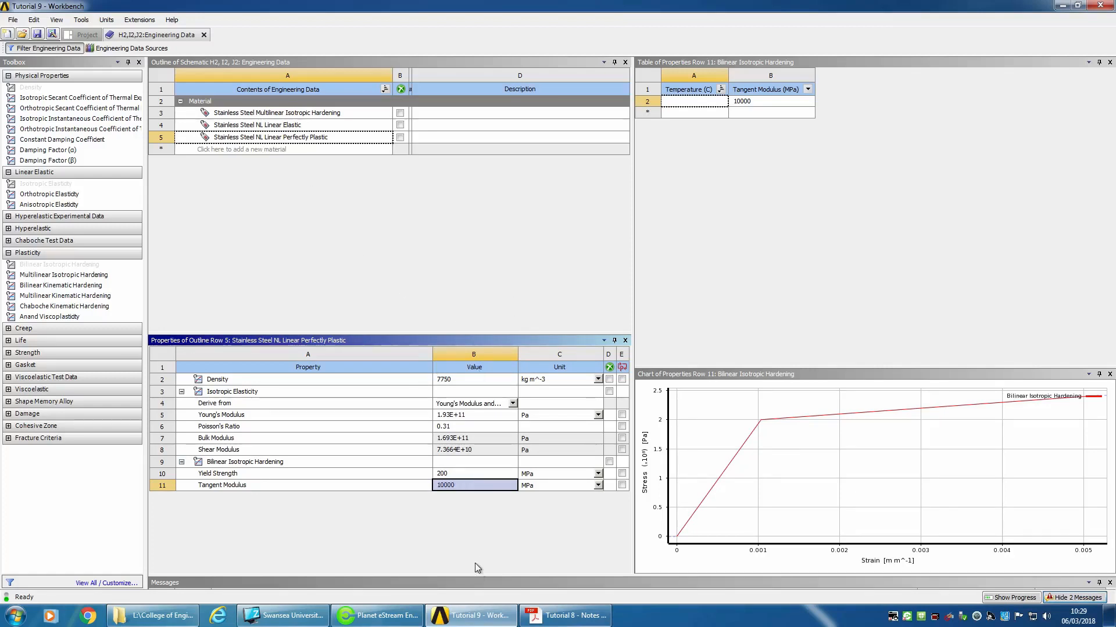
left_click(80, 53)
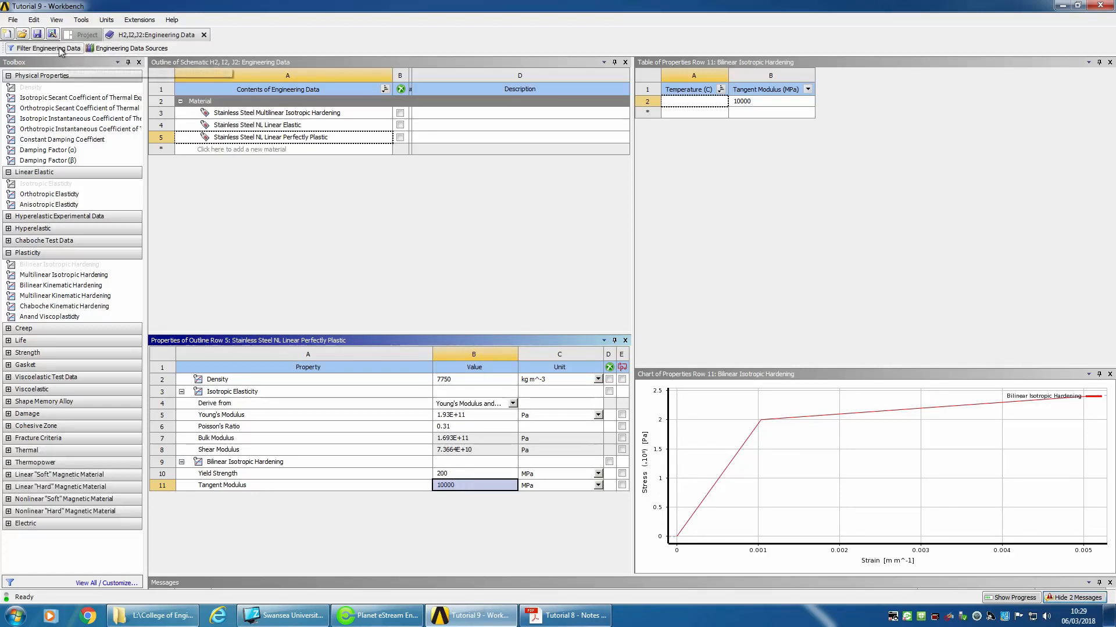
left_click(87, 35)
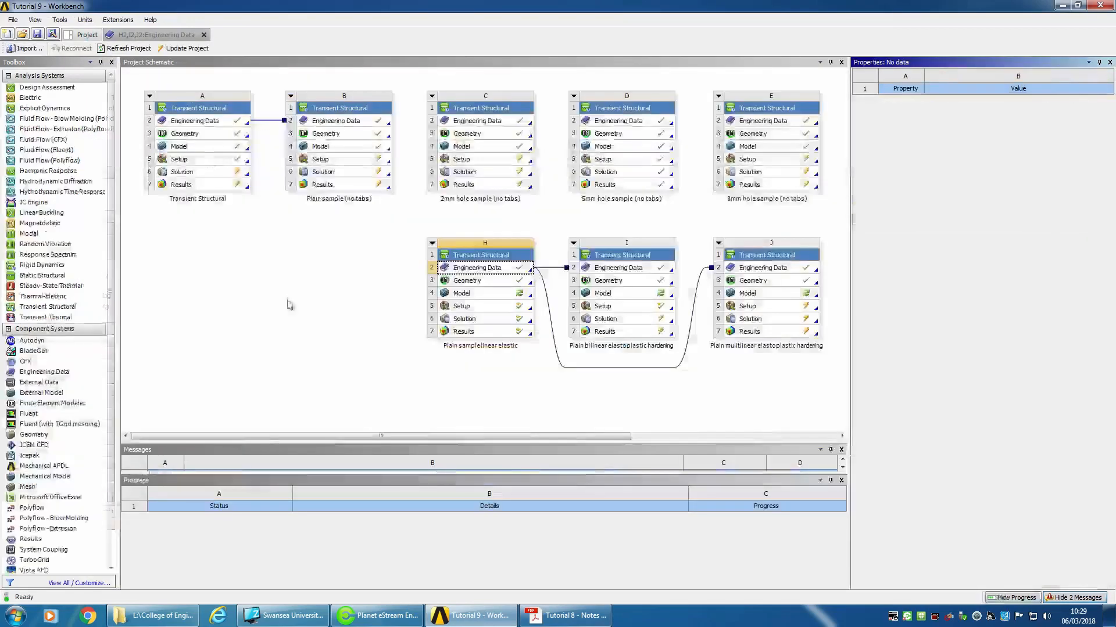
double_click(607, 297)
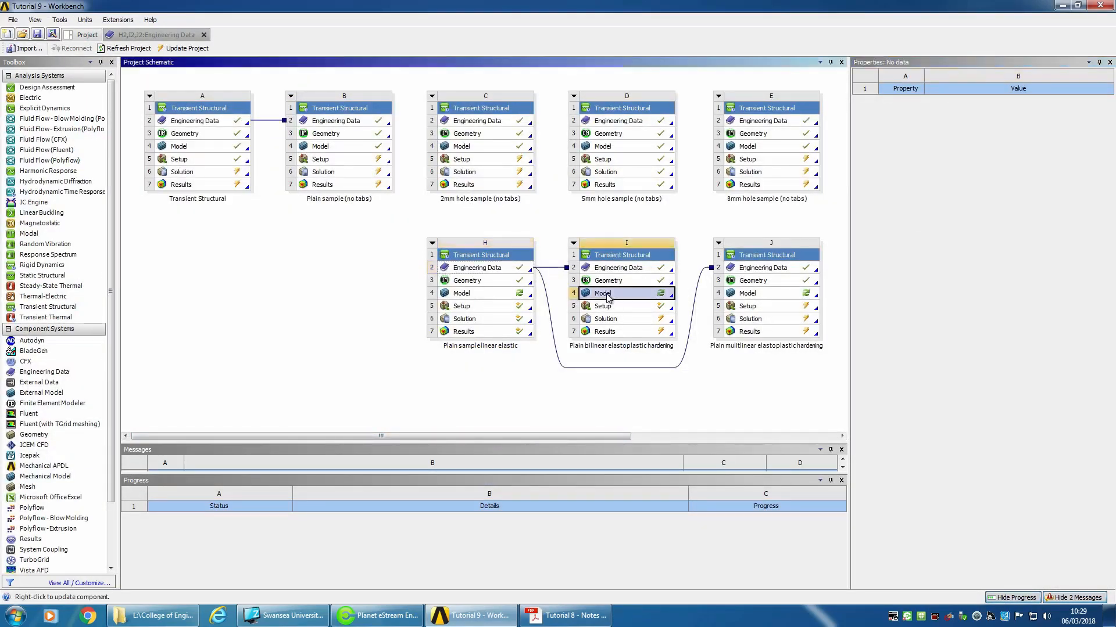
left_click(595, 334)
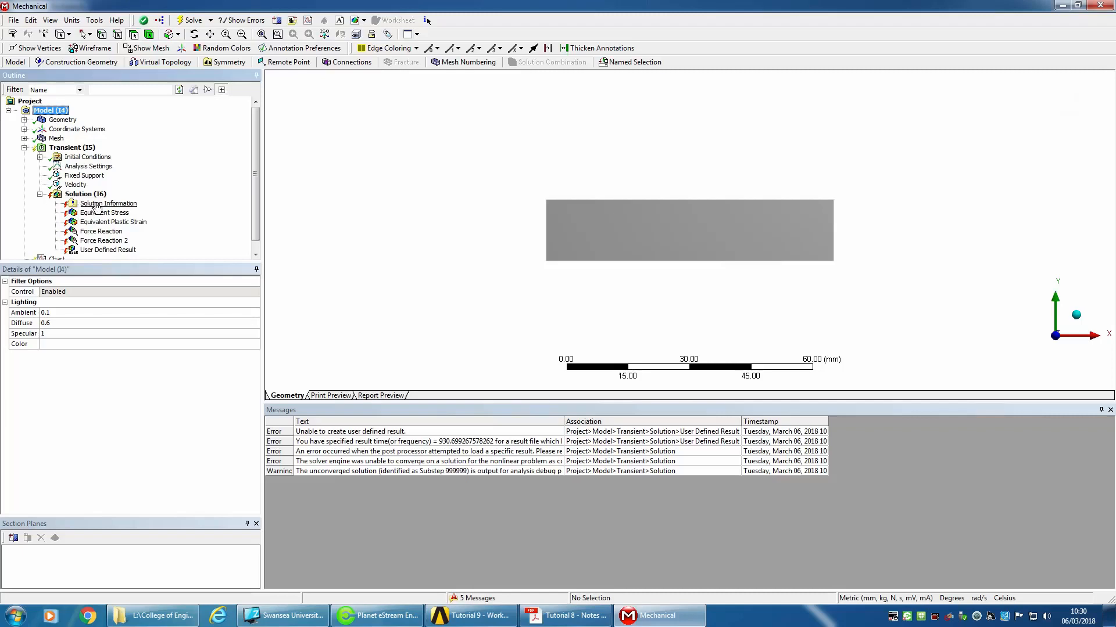
Solve the bilinear elastoplastic transient analysis with the updated material
left_click(71, 149)
right_click(69, 149)
left_click(90, 173)
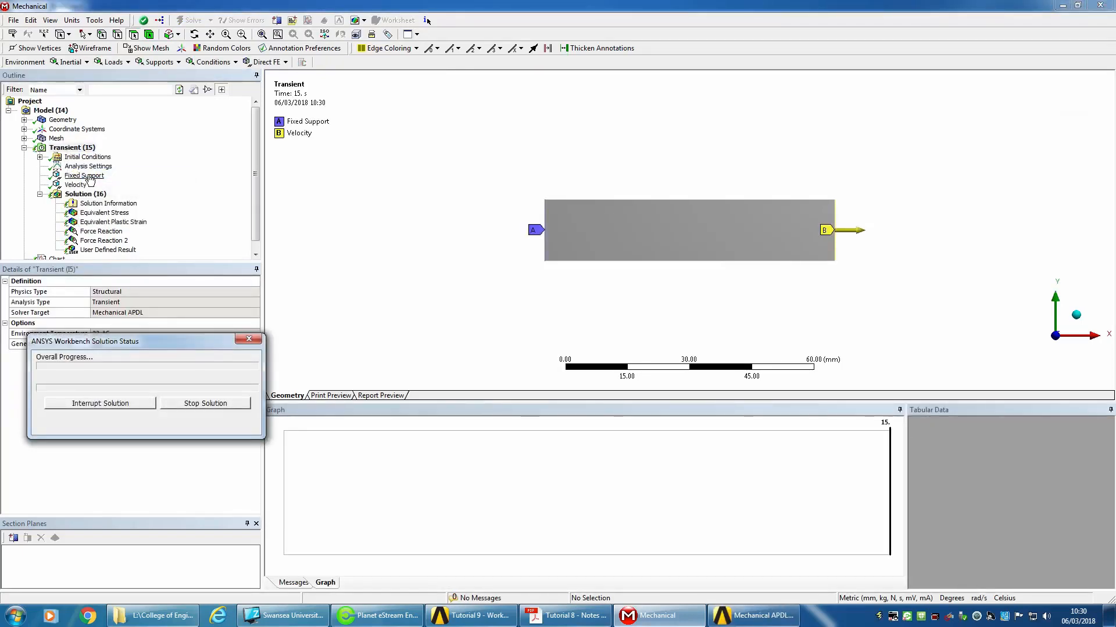
Examine the force convergence plot and the Equivalent Stress and Force Reaction results of the new solution
left_click(121, 205)
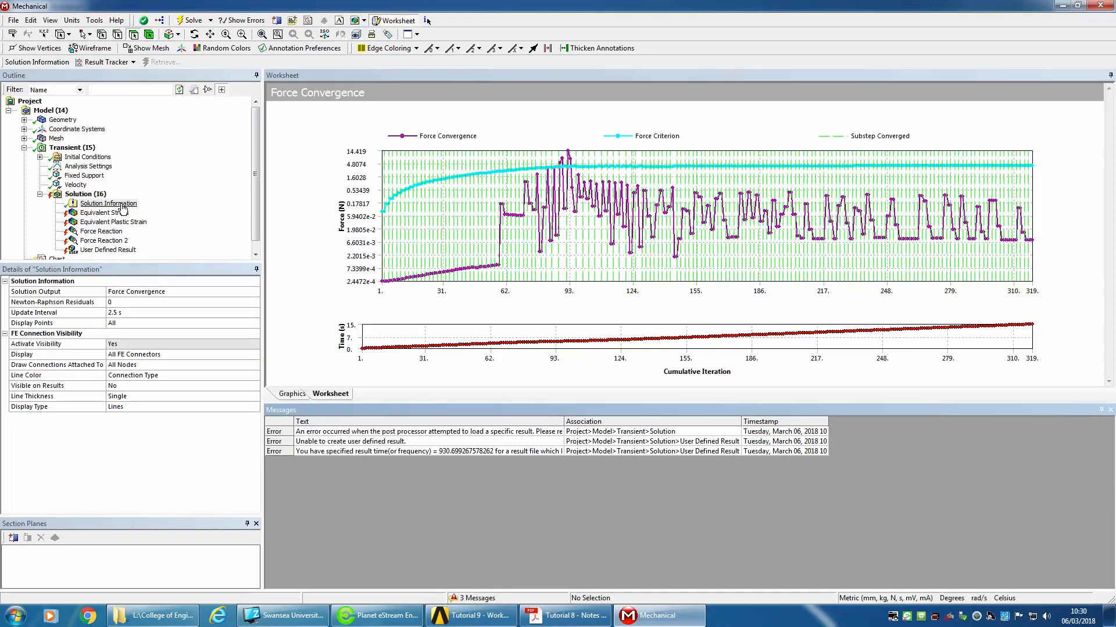
left_click(122, 211)
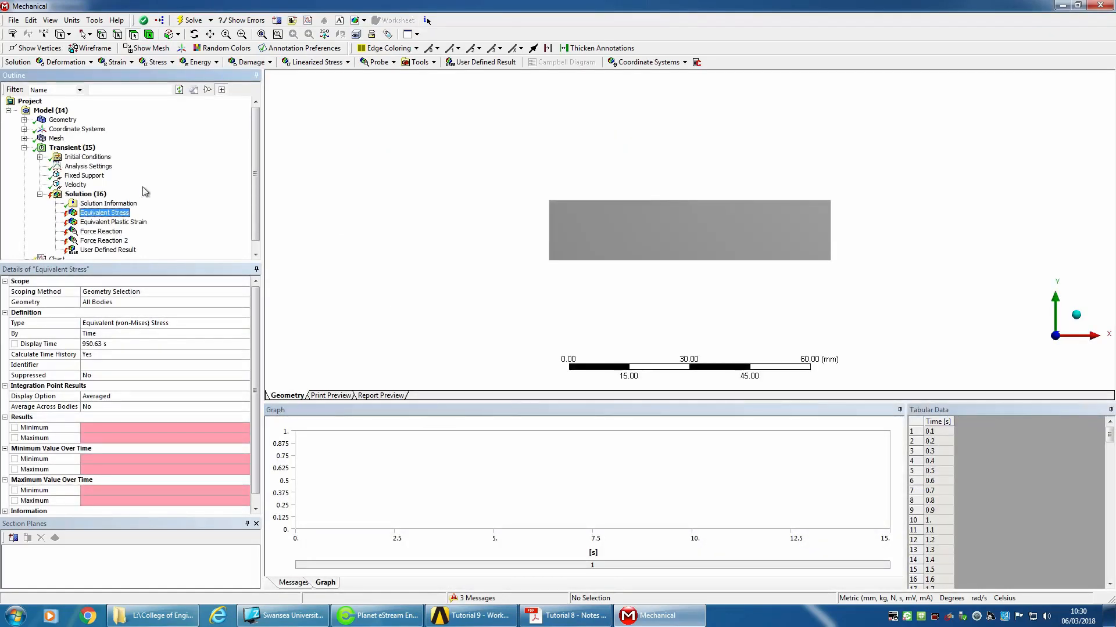
left_click(103, 232)
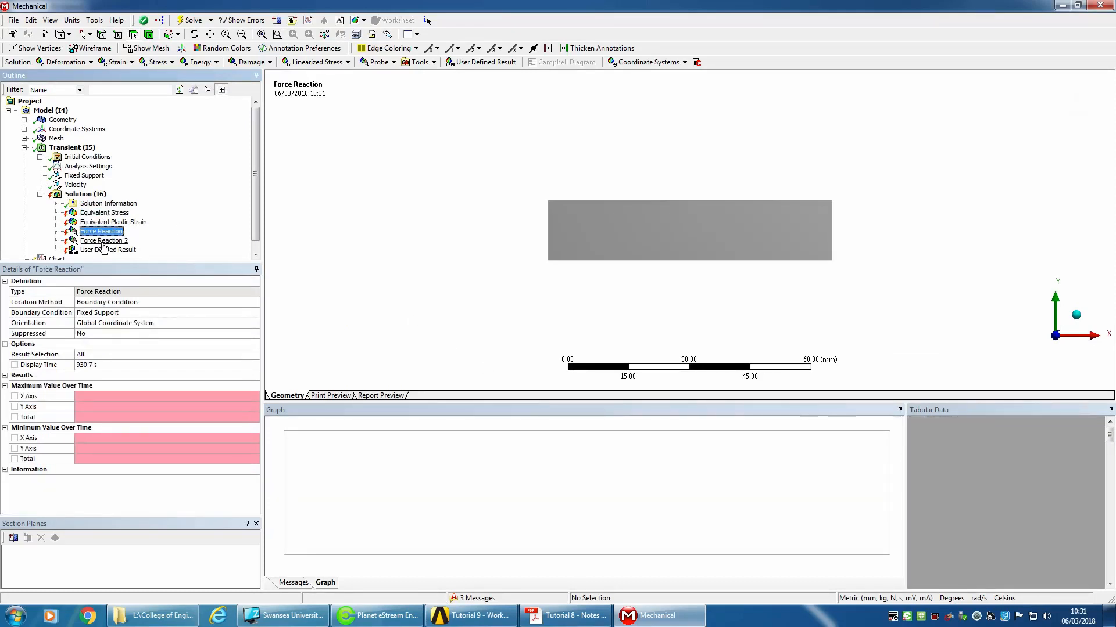
left_click(97, 205)
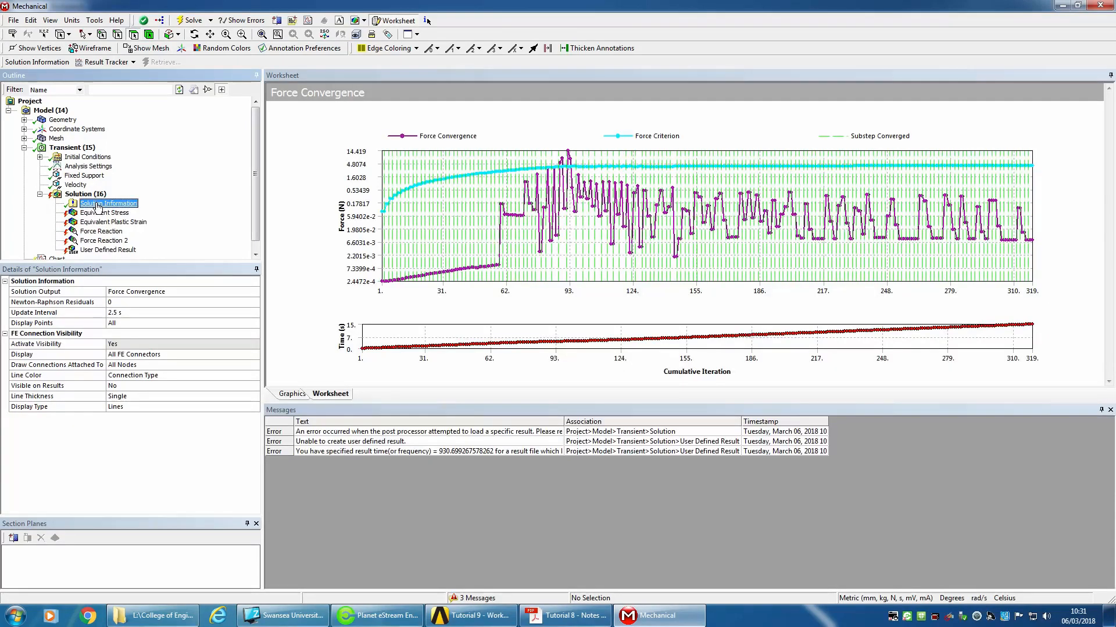
left_click(293, 393)
left_click(323, 395)
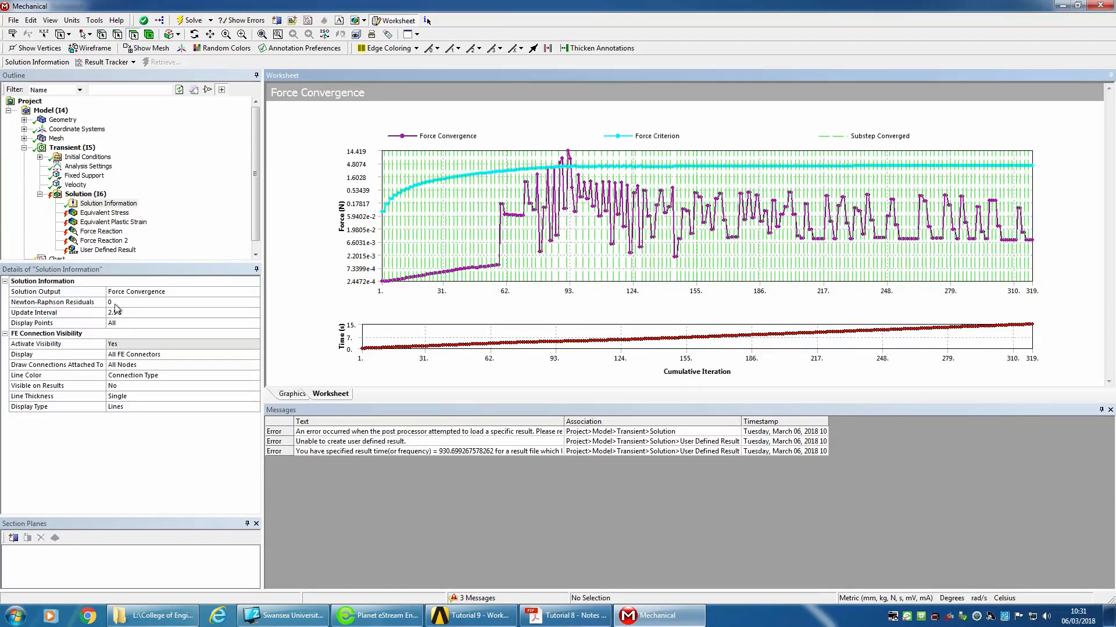
Set the display time of the User Defined Result to 1.7126 s on its graph
left_click(110, 251)
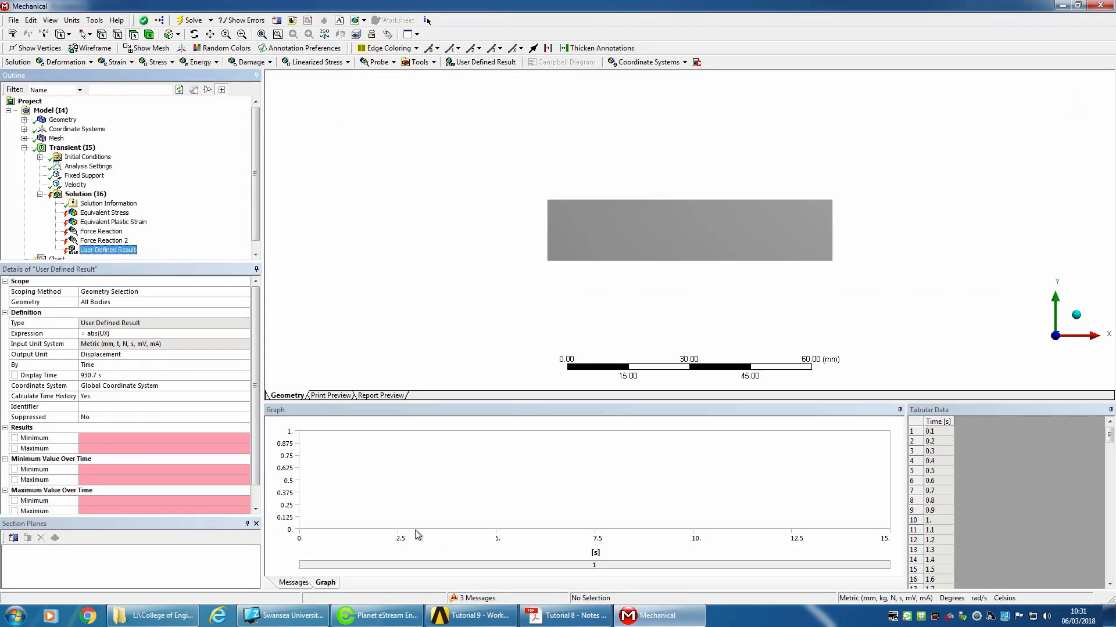
left_click(367, 530)
right_click(368, 527)
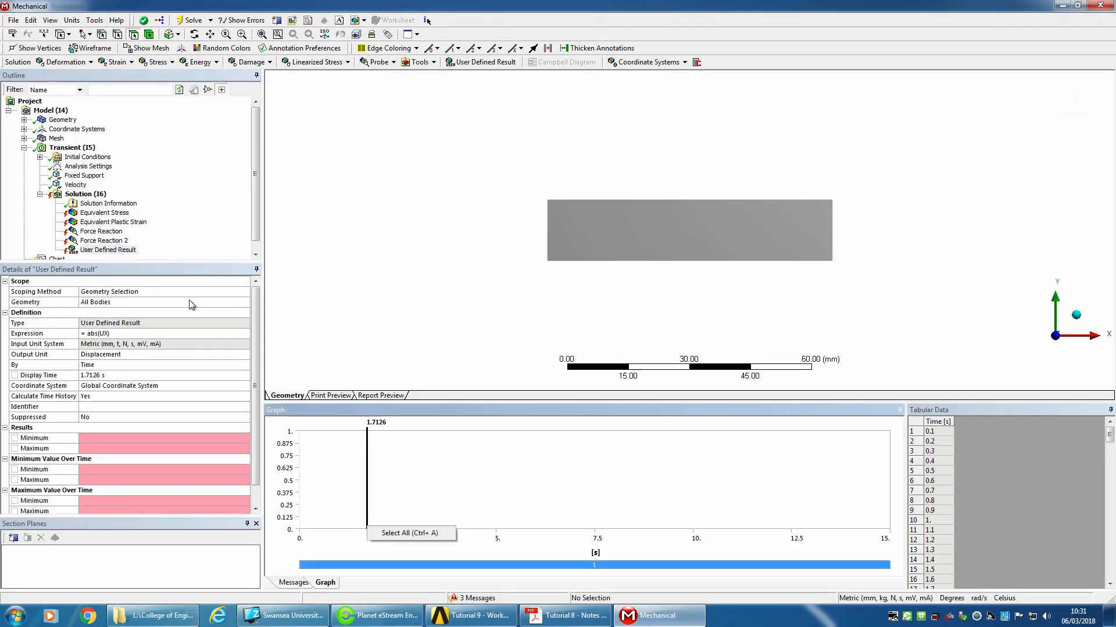
Check the Equivalent Stress details, the force convergence and the output controls in the Analysis Settings
left_click(120, 231)
left_click(105, 213)
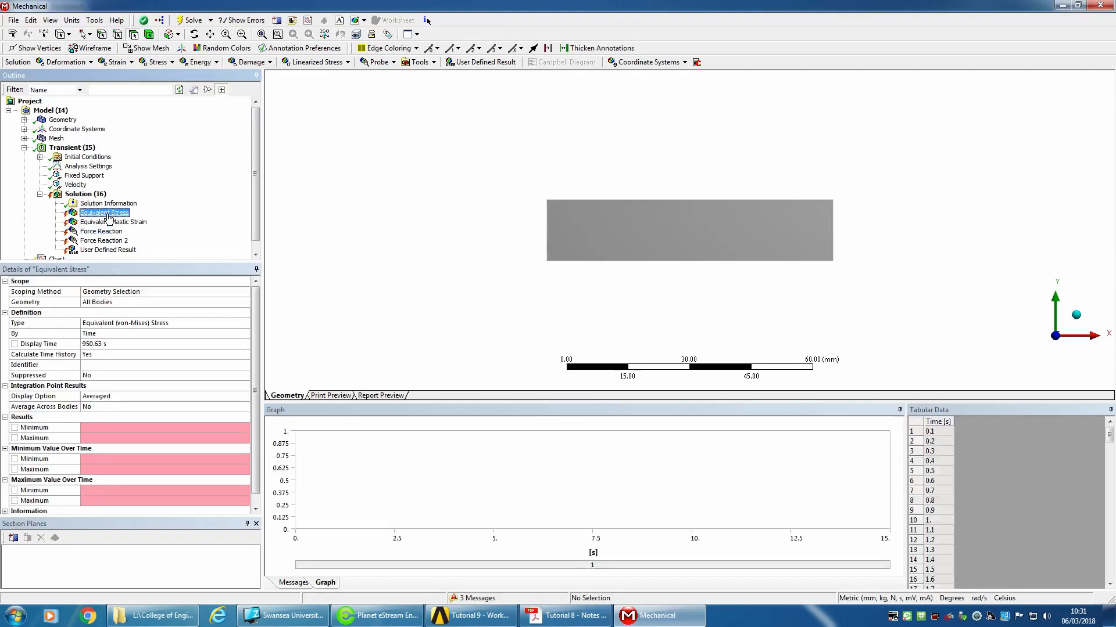
key("Up")
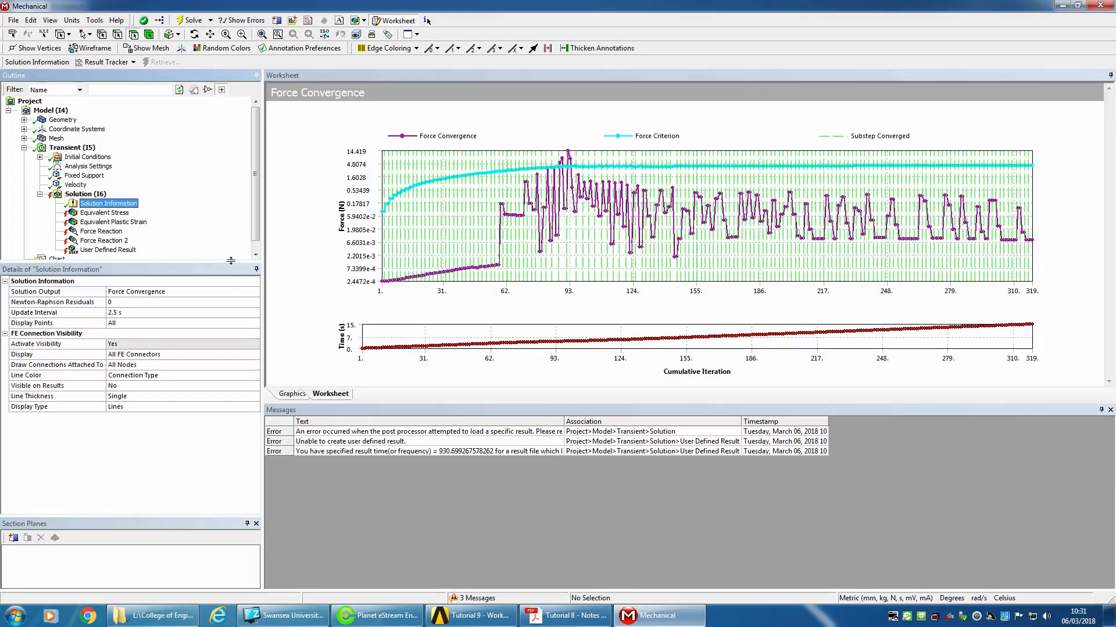
left_click(105, 168)
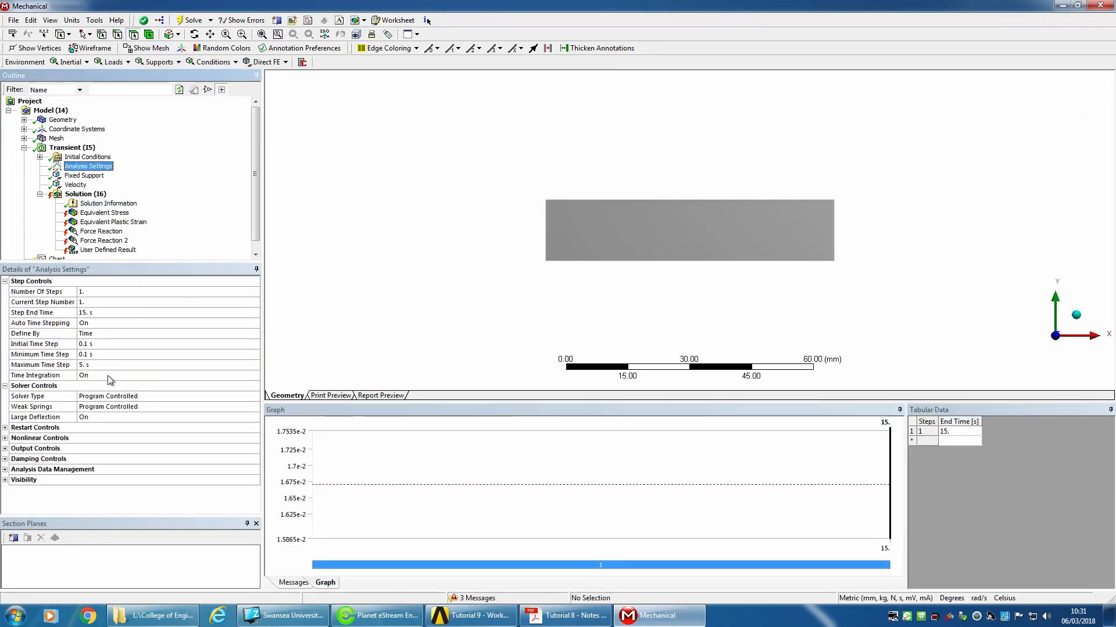
left_click(6, 449)
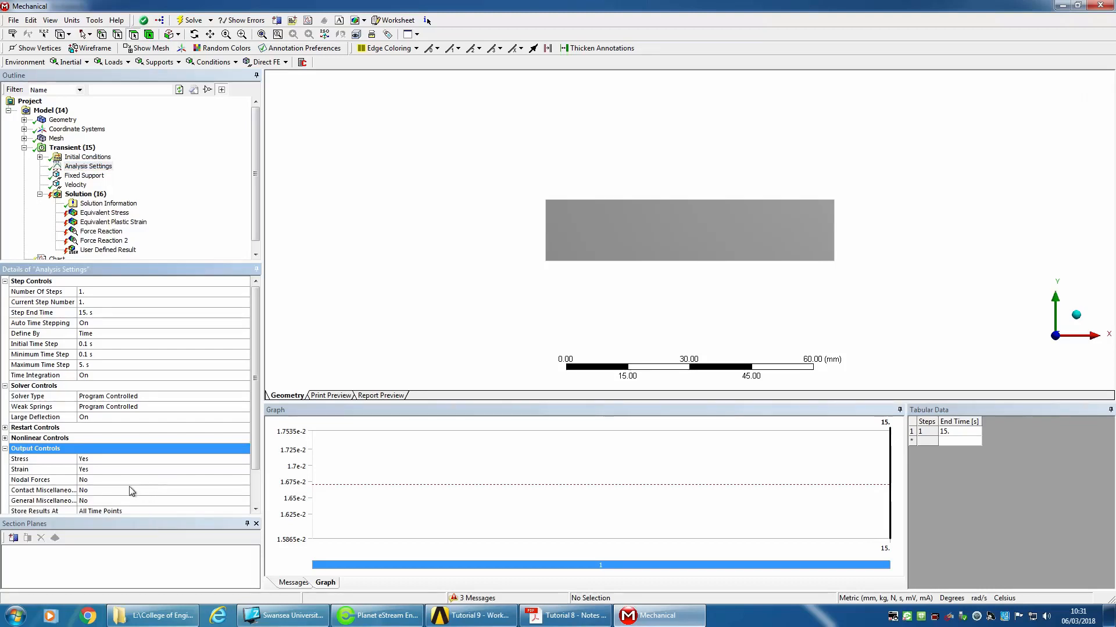
scroll(129, 491, "down", 1)
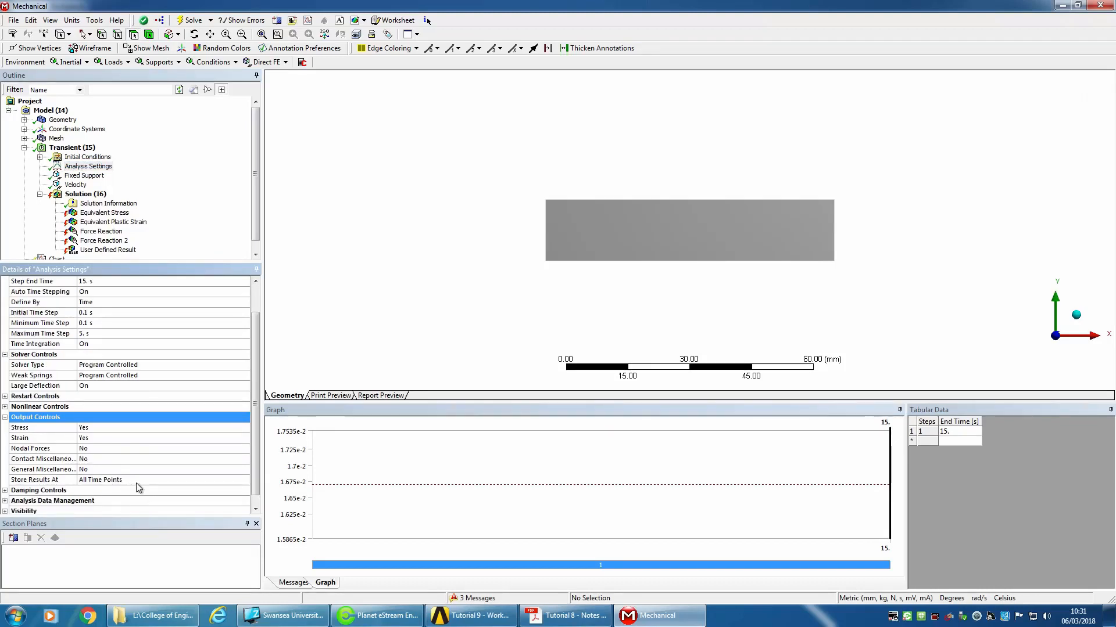
Try to evaluate all results from Equivalent Stress and read the first error message
left_click(114, 215)
right_click(114, 215)
left_click(144, 238)
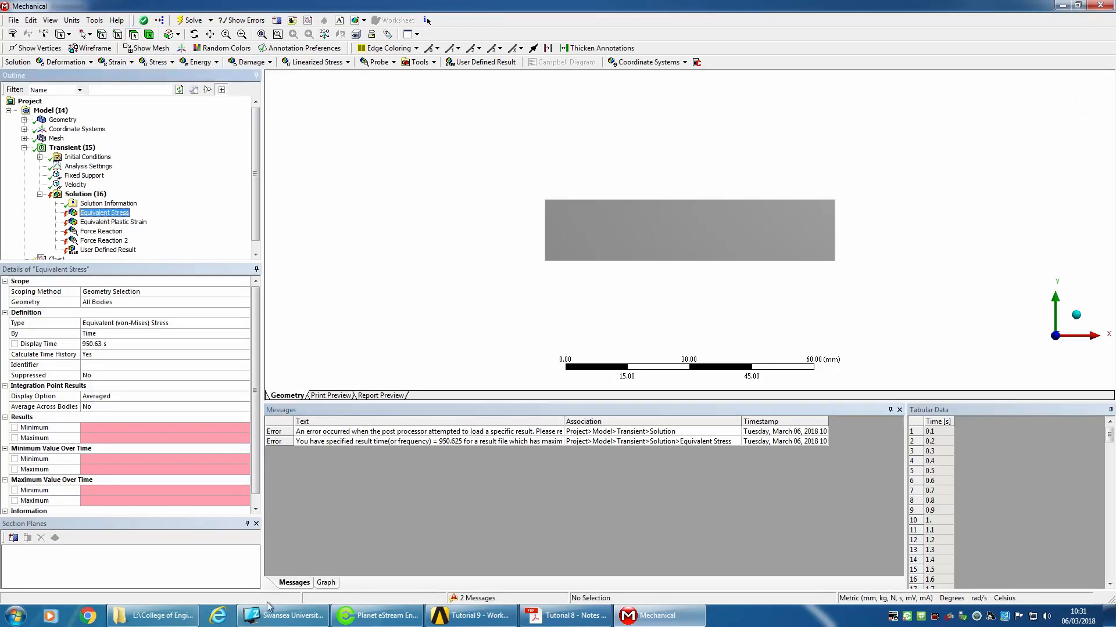
left_click(326, 583)
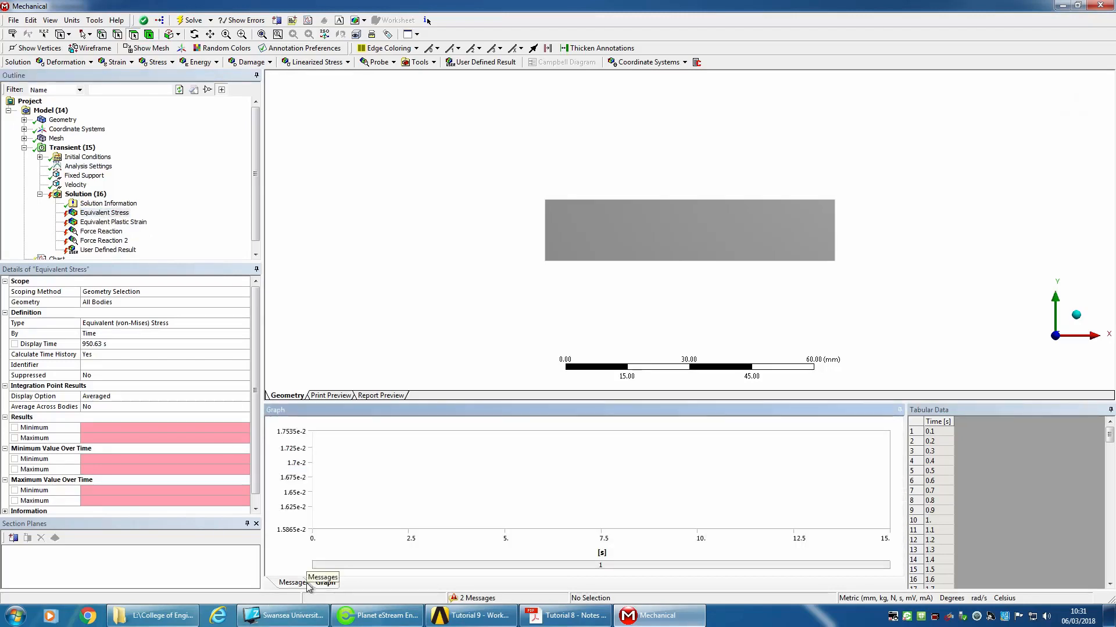
left_click(308, 584)
double_click(392, 435)
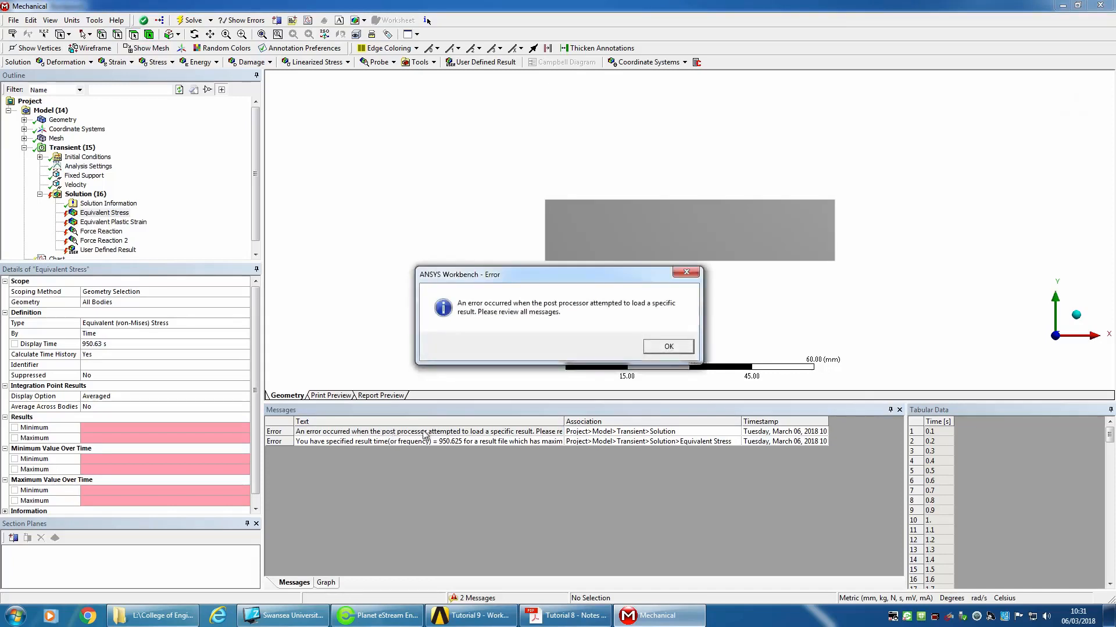
left_click(674, 345)
Retrieve the User Defined Result at 3.1 s from its displacement graph
left_click(87, 249)
right_click(94, 251)
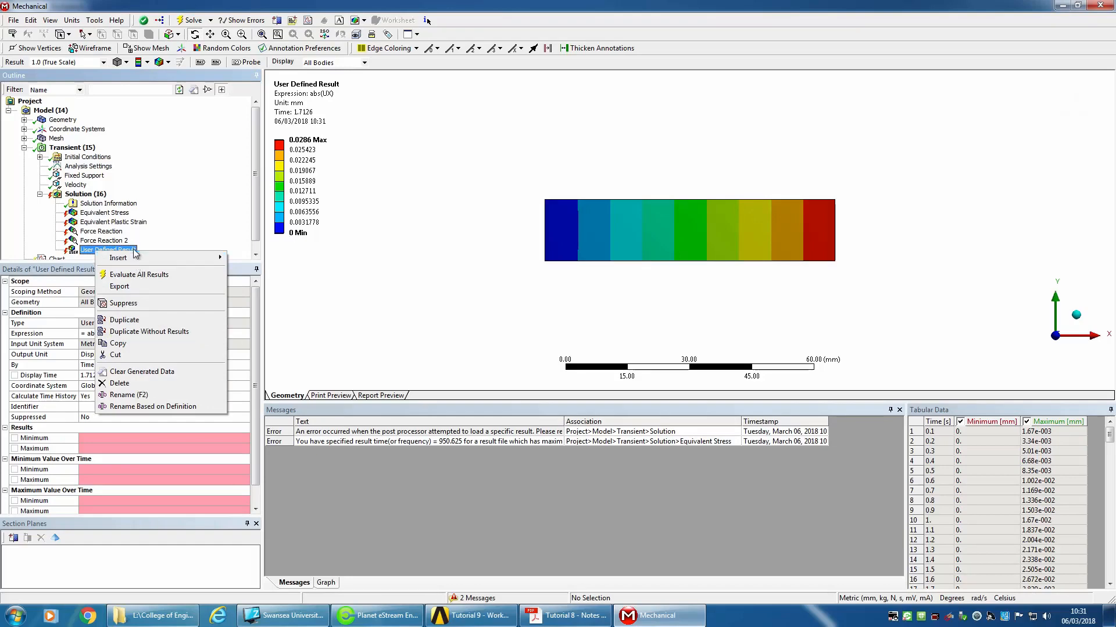
left_click(123, 243)
left_click(116, 251)
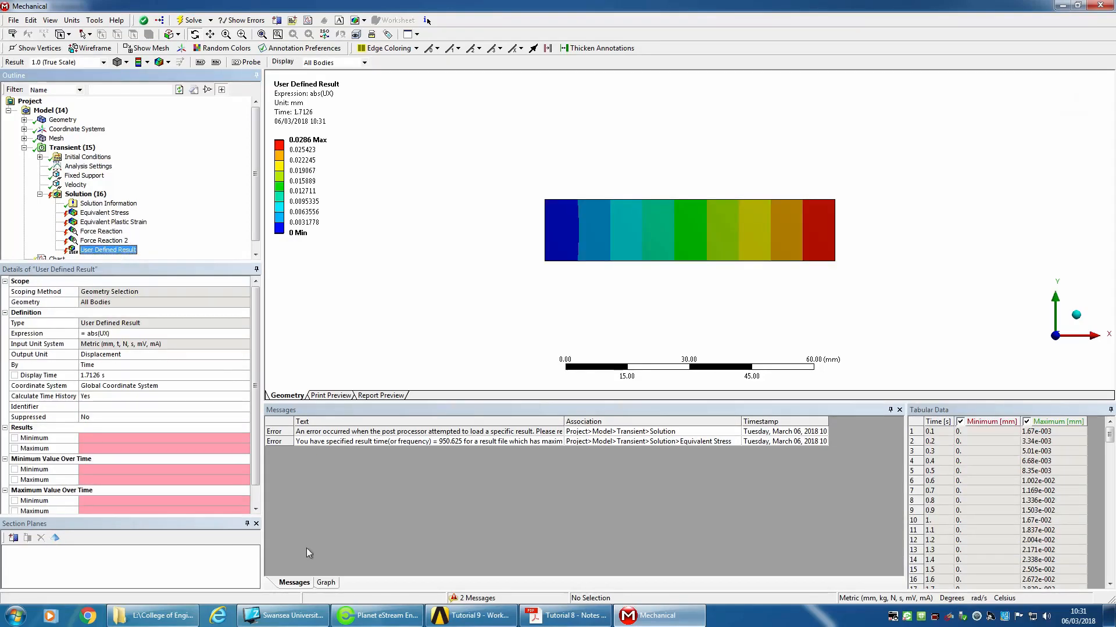
left_click(325, 583)
left_click(434, 519)
right_click(439, 523)
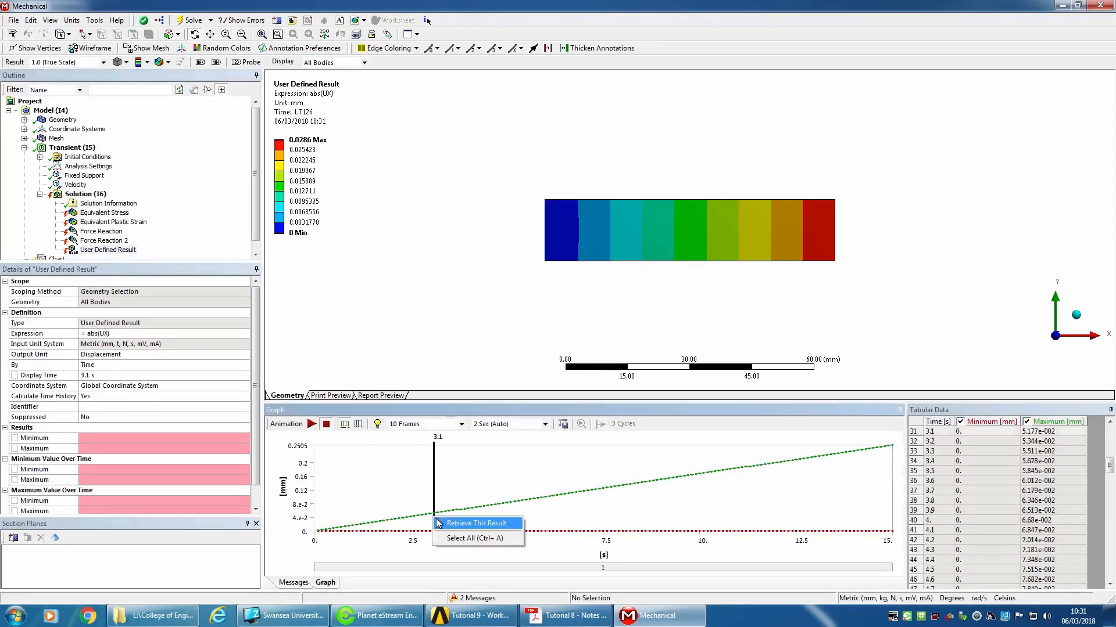
left_click(440, 523)
Inspect the Force Reaction and Force Reaction 2 results and show the graph of Force Reaction 2
left_click(110, 233)
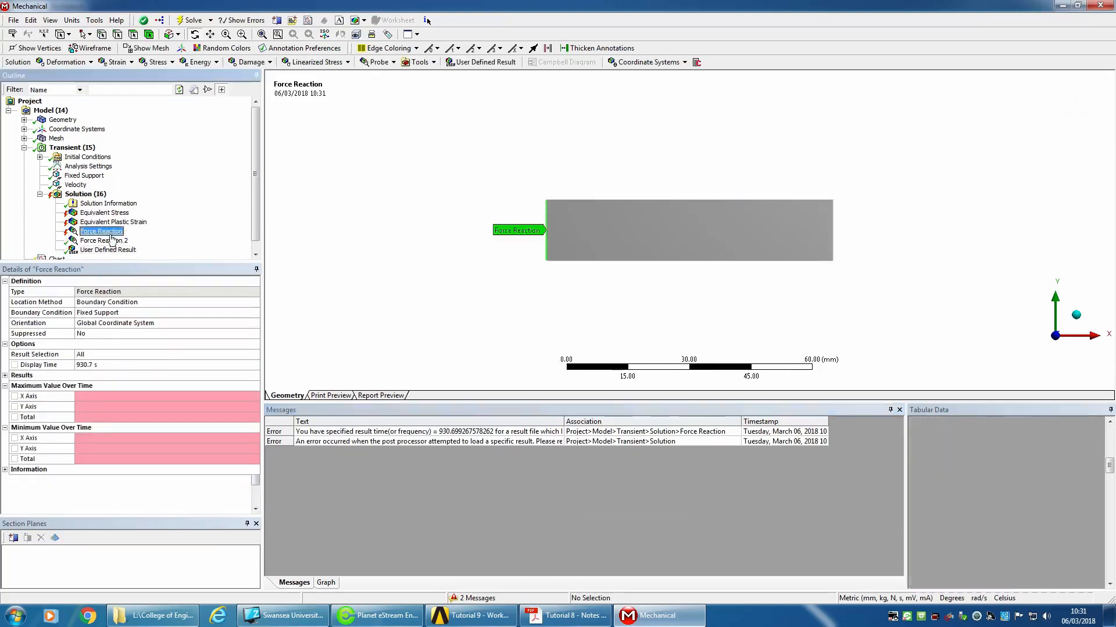
left_click(112, 240)
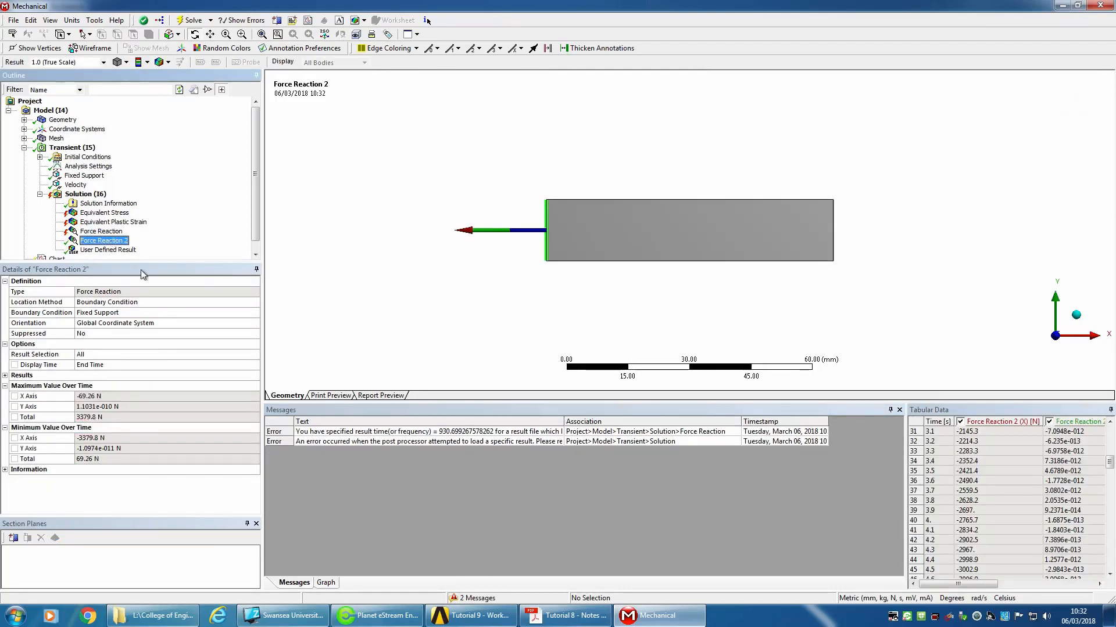
left_click(325, 582)
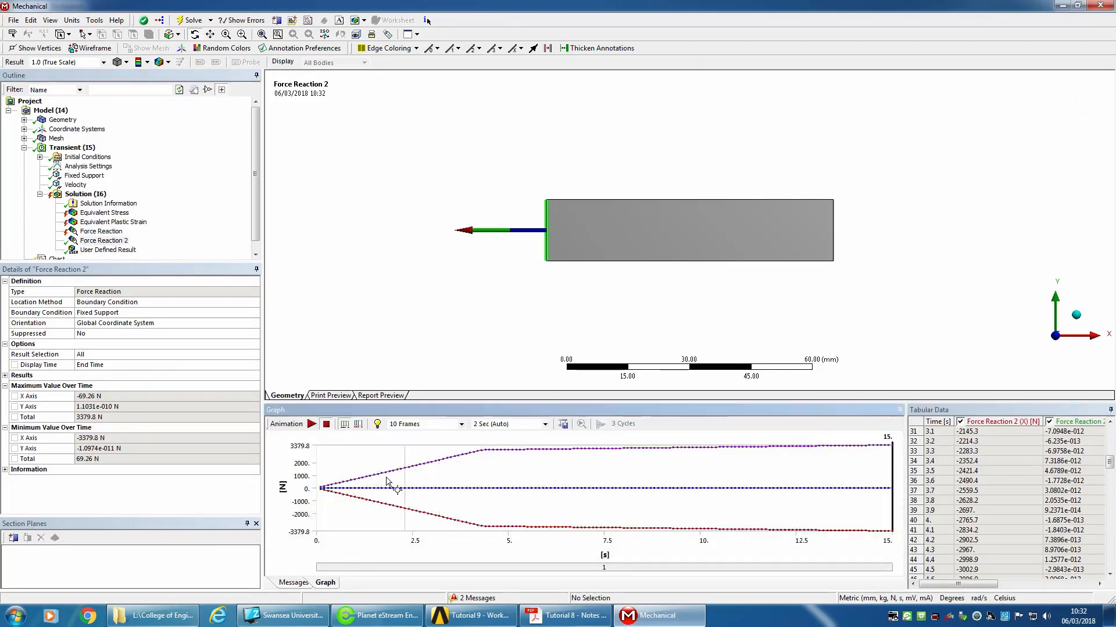
Evaluate all results again and reselect Fixed Support as the boundary condition of Force Reaction
left_click(103, 231)
right_click(103, 231)
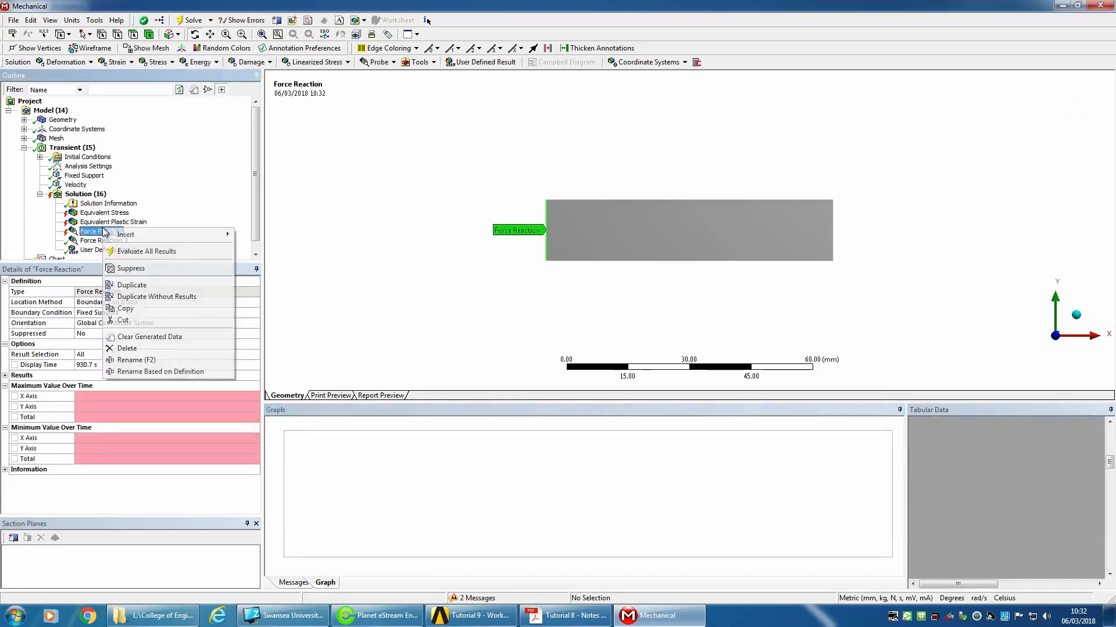
left_click(119, 250)
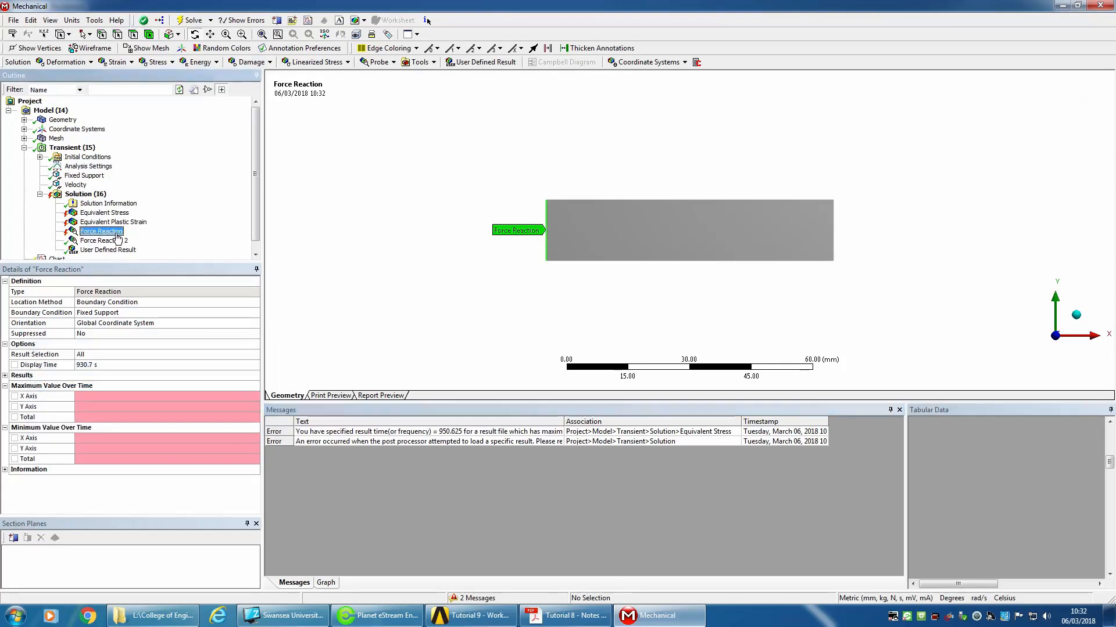
left_click(196, 316)
left_click(254, 313)
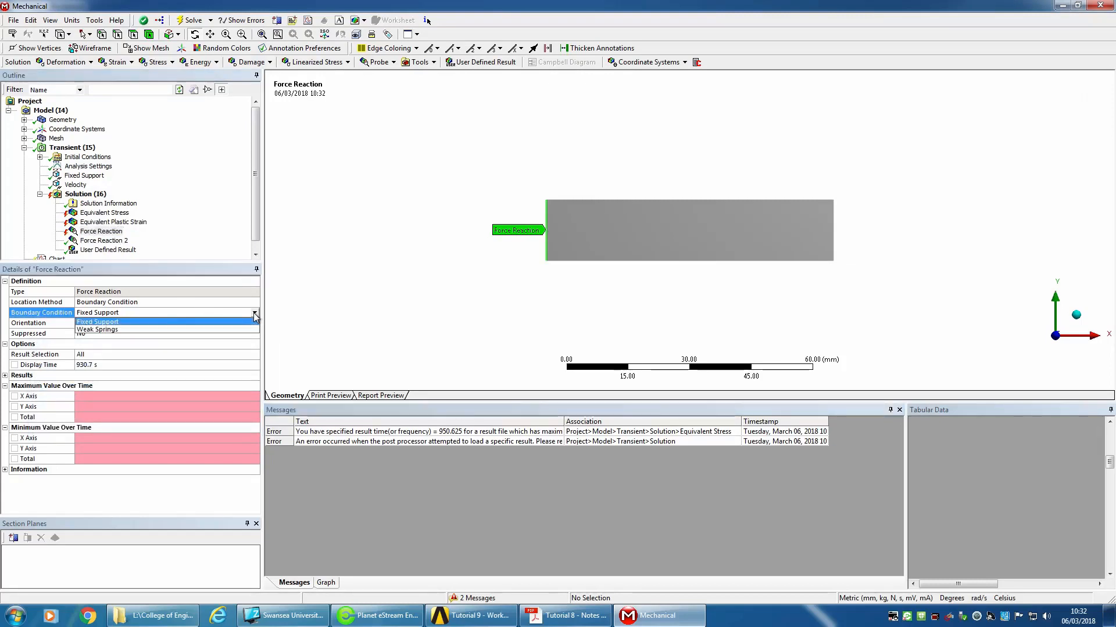
left_click(162, 323)
Insert a second Equivalent (von-Mises) Stress result under the solution and evaluate all results
left_click(105, 213)
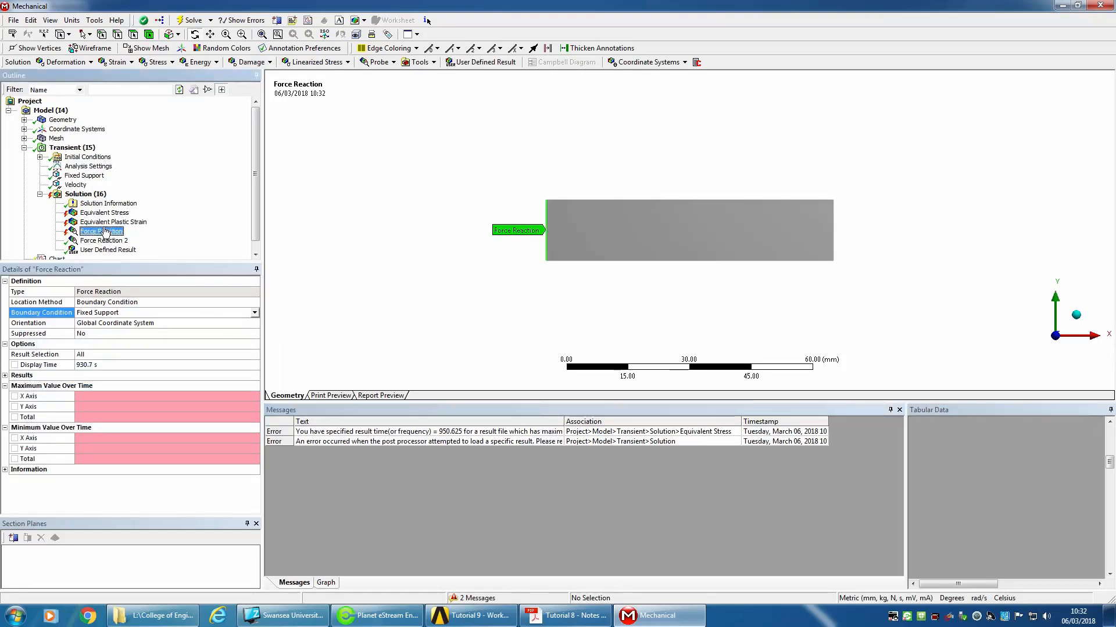
right_click(106, 217)
mouse_move(120, 220)
mouse_move(77, 256)
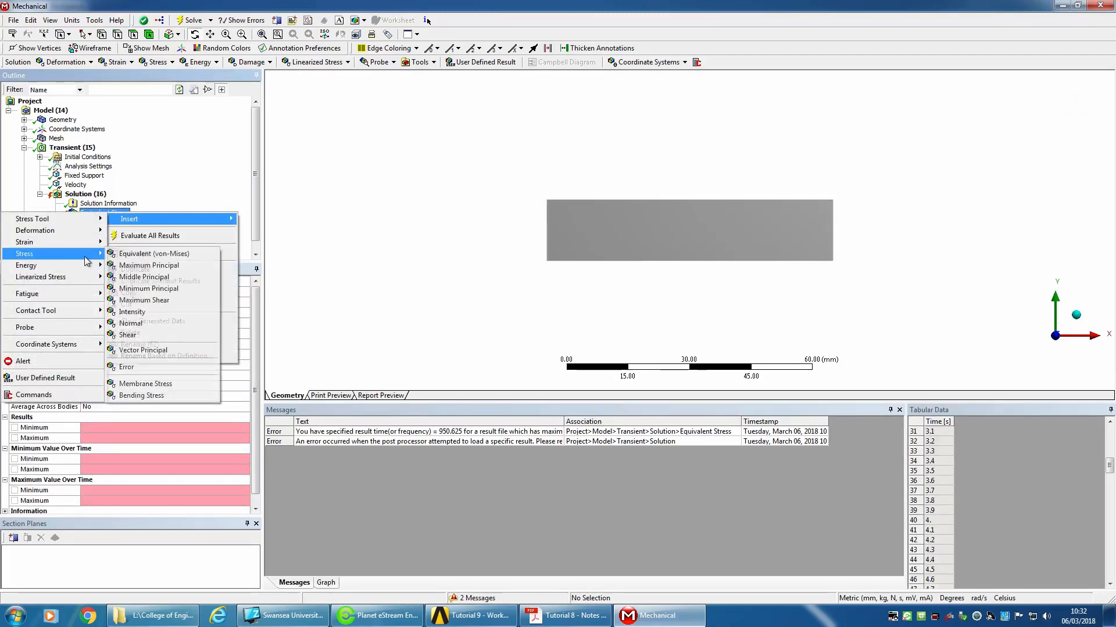
left_click(138, 256)
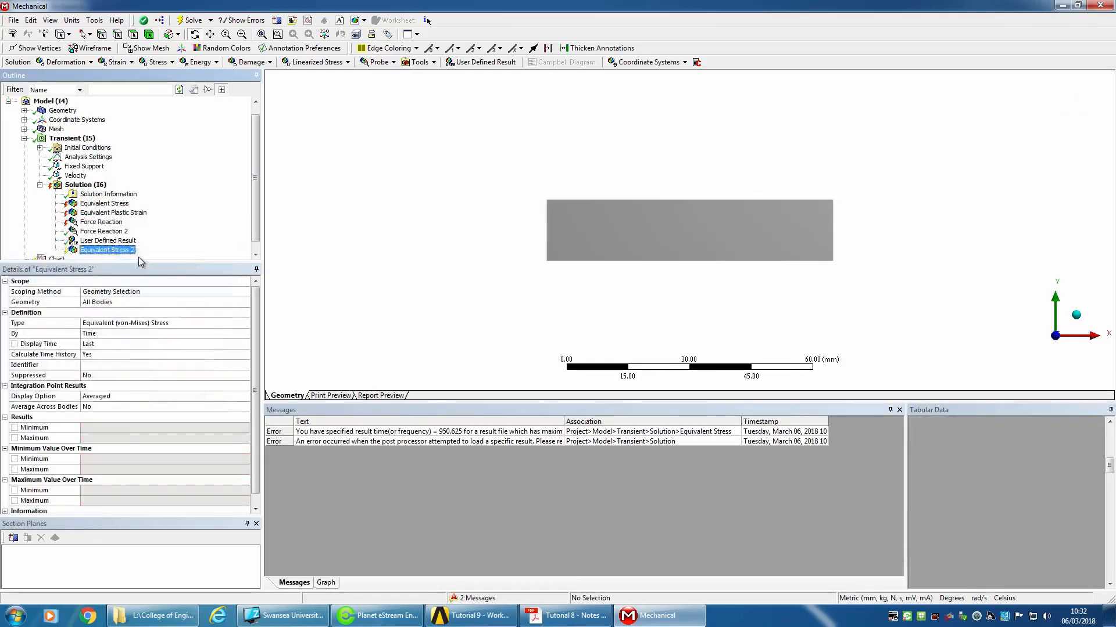
right_click(102, 252)
left_click(119, 277)
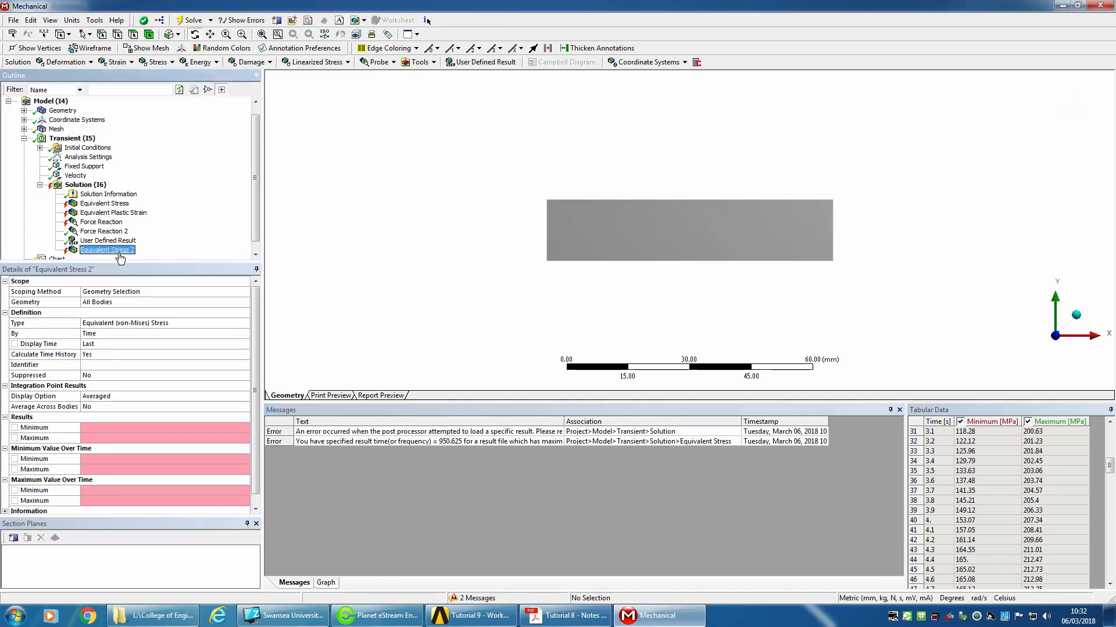
right_click(927, 456)
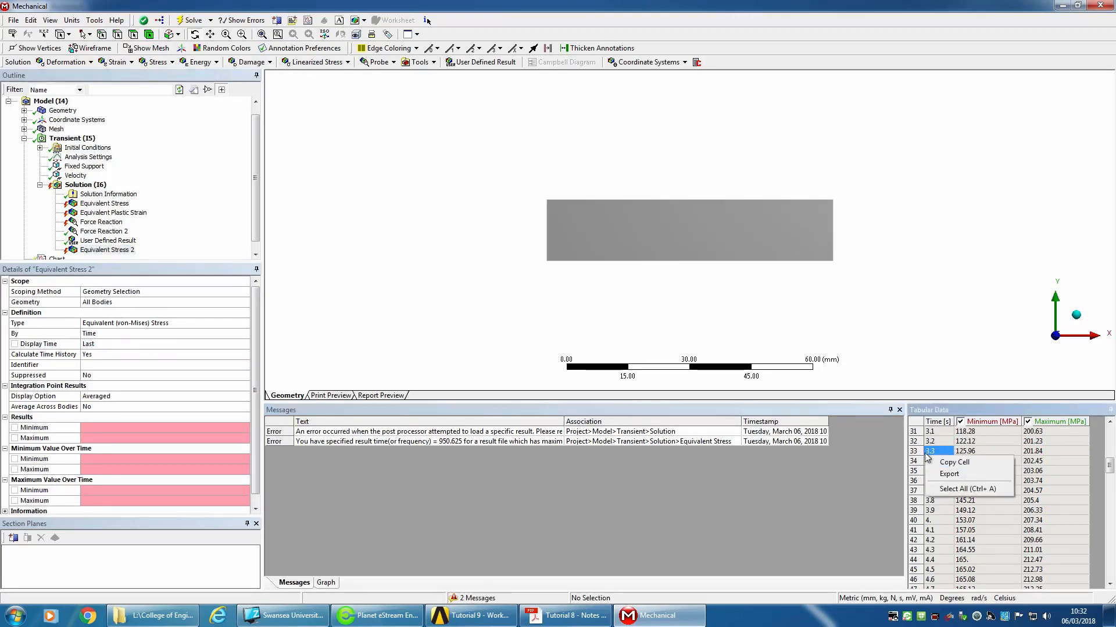
Set the display time of Equivalent Stress 2 to 3.3 s and read the Equivalent Stress error message in full
left_click(915, 452)
left_click_drag(1109, 463, 1108, 424)
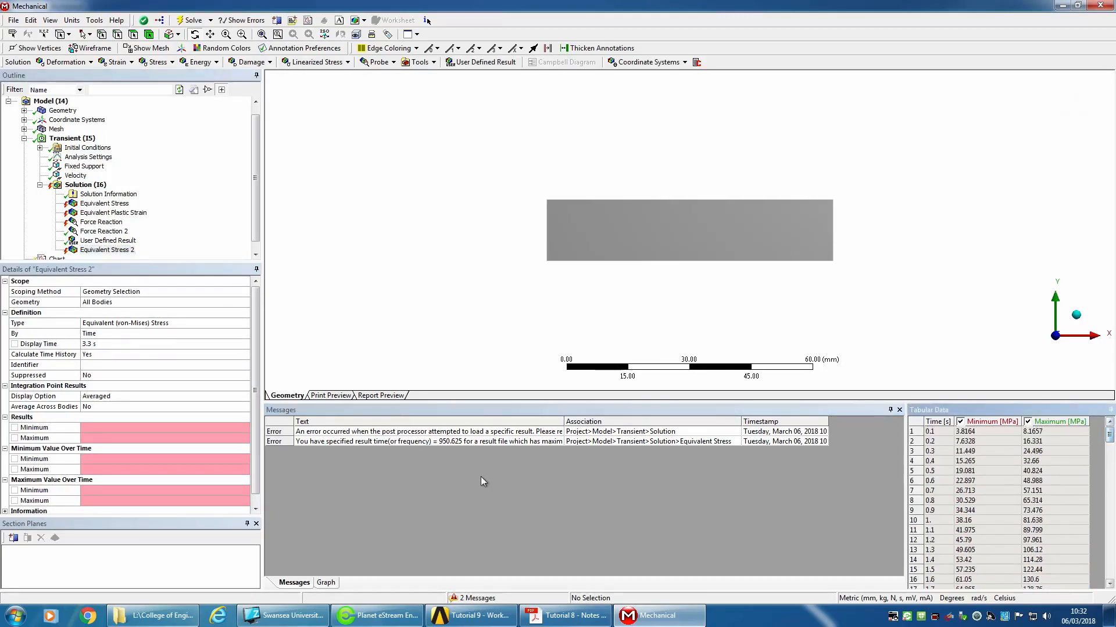
double_click(419, 443)
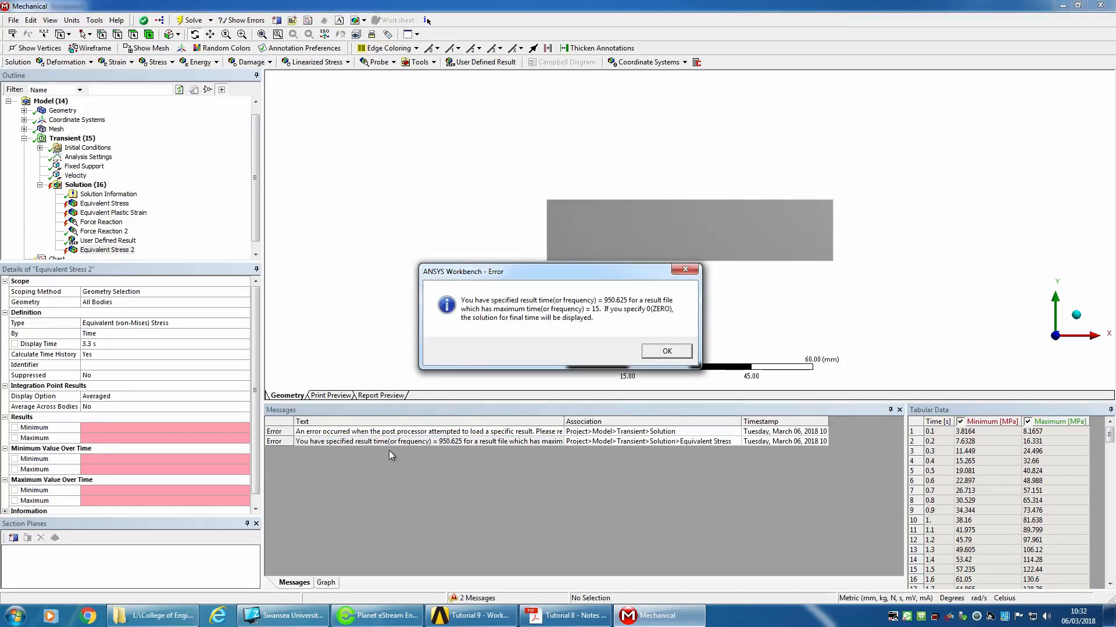
left_click(662, 351)
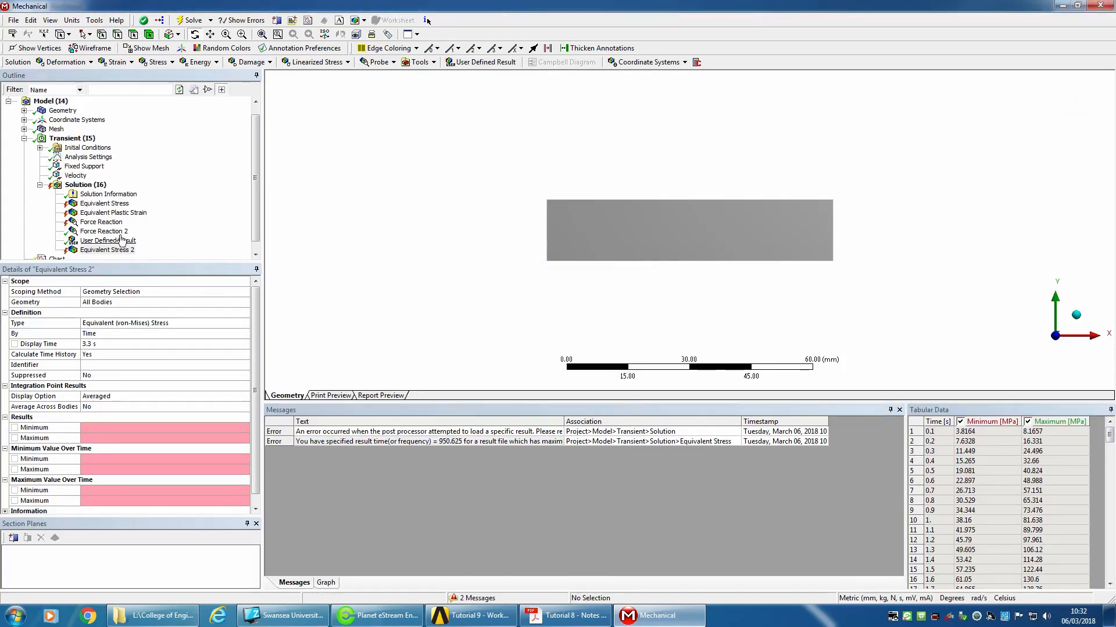
Keep Equivalent Stress defined by Time and set its display time to 0 for the final solution time
left_click(106, 205)
left_click(142, 344)
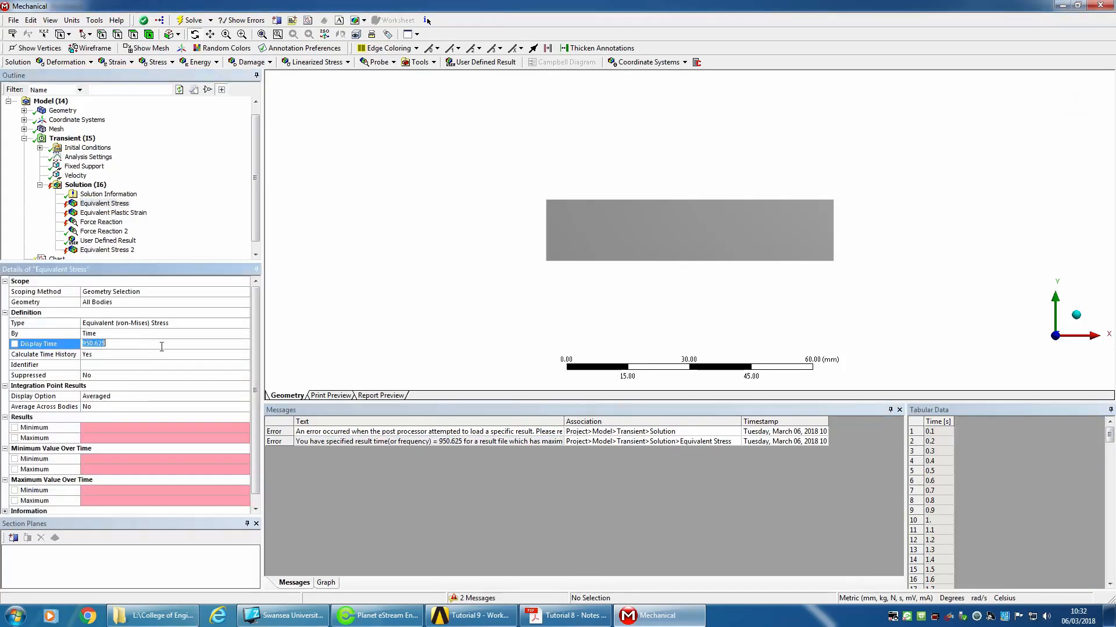
left_click(149, 335)
left_click(245, 334)
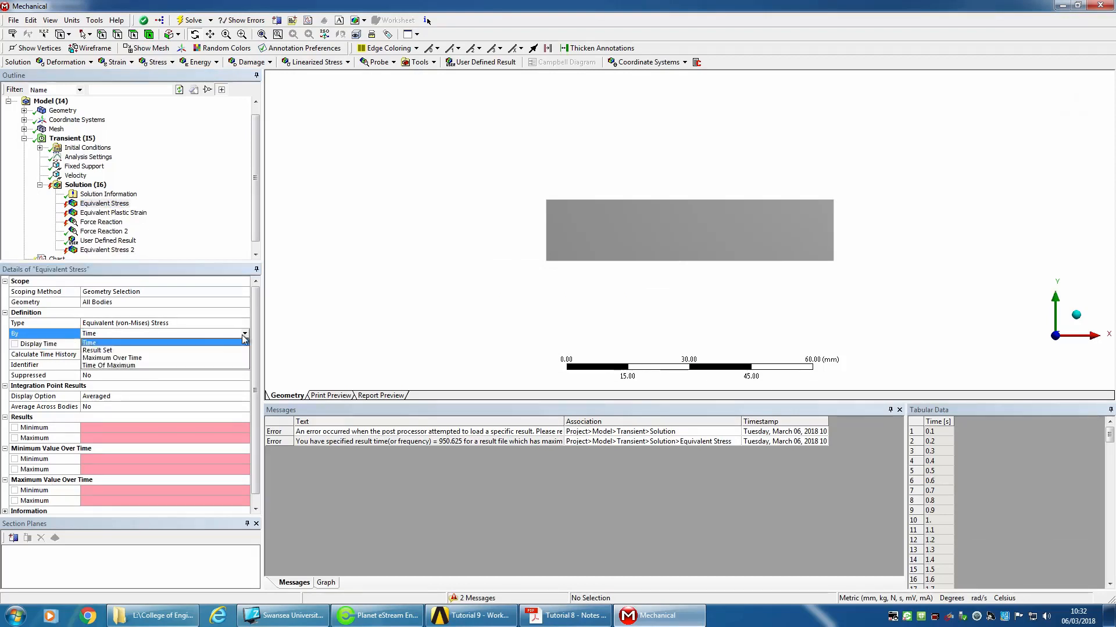
left_click(191, 343)
left_click(191, 344)
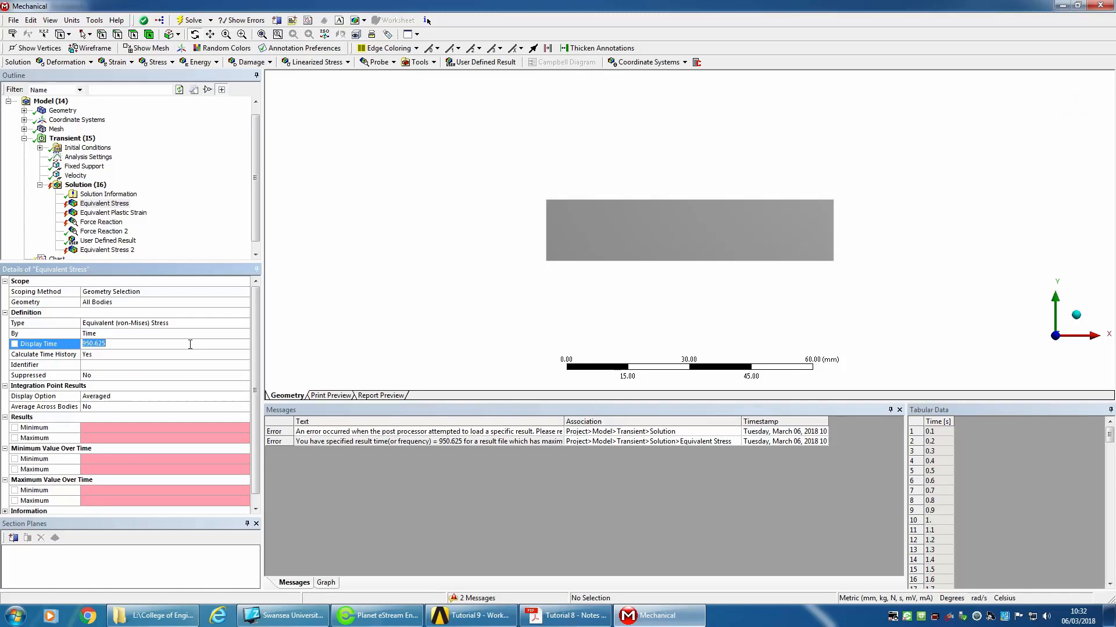
type("0")
Clear the display time of Equivalent Plastic Strain and set the display time of Force Reaction to 0
left_click(111, 214)
left_click(121, 344)
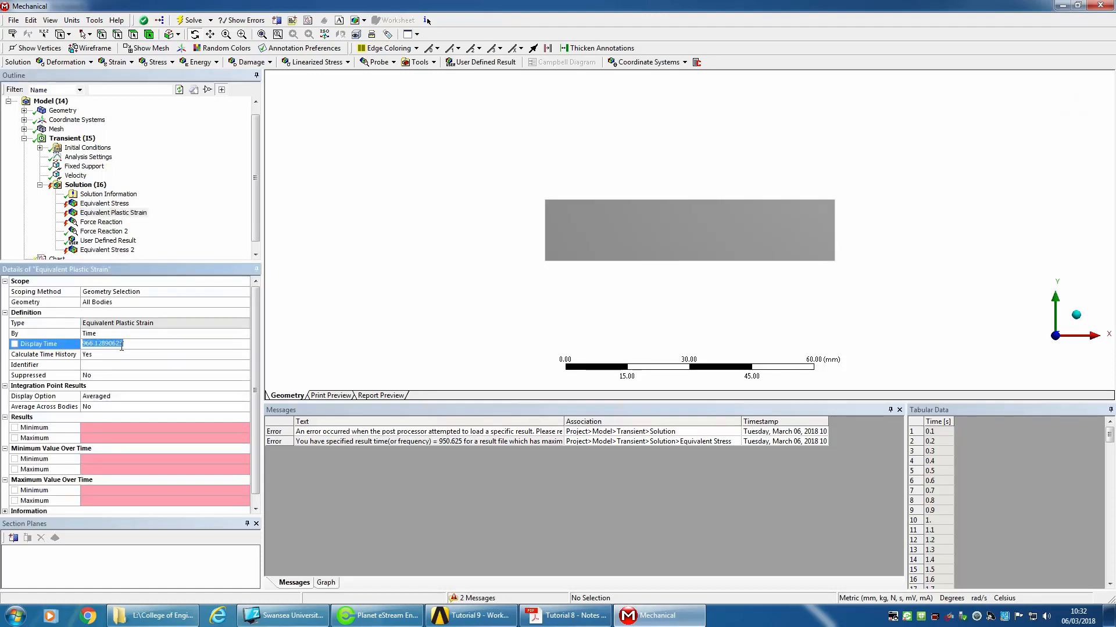
key("BackSpace")
key("Return")
left_click(104, 223)
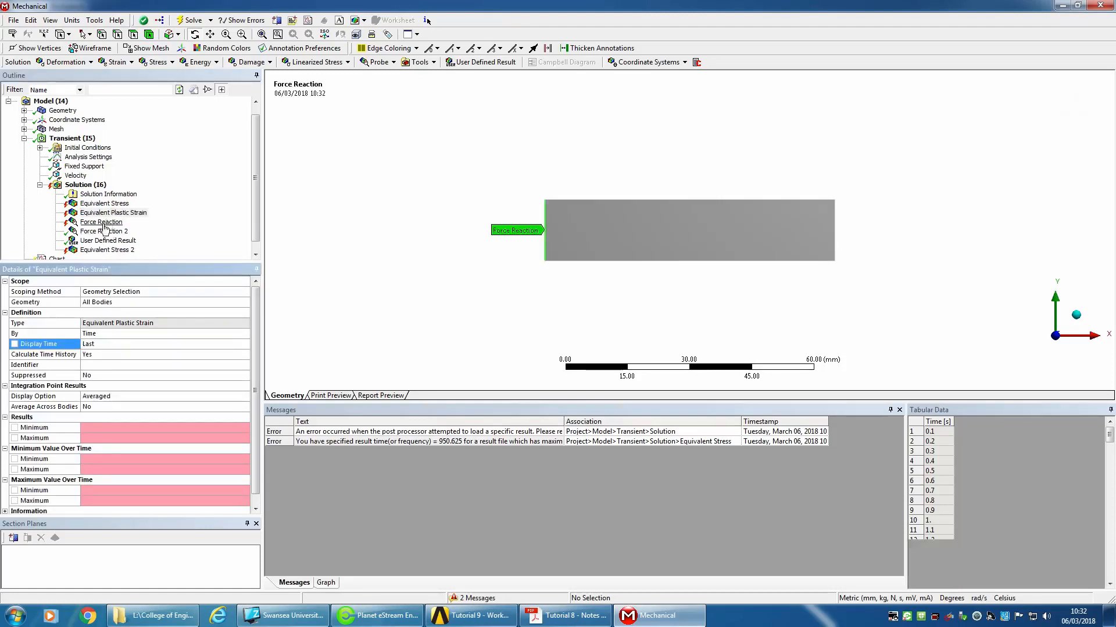
left_click(116, 364)
type("0")
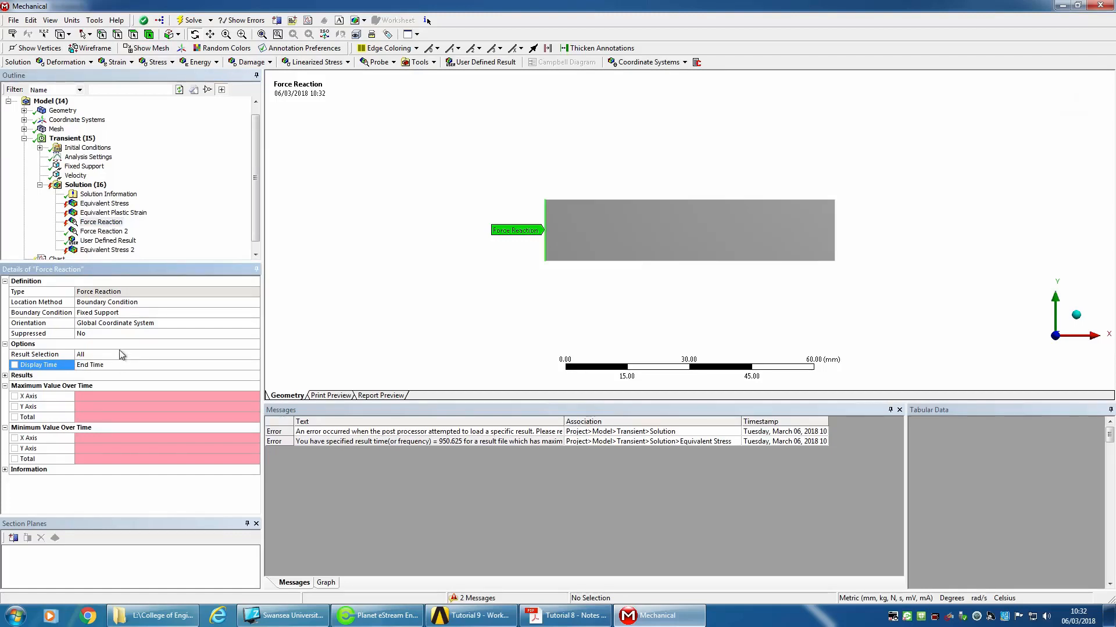
Evaluate all results of the transient solution again with the corrected display times
left_click(107, 203)
right_click(111, 203)
left_click(132, 227)
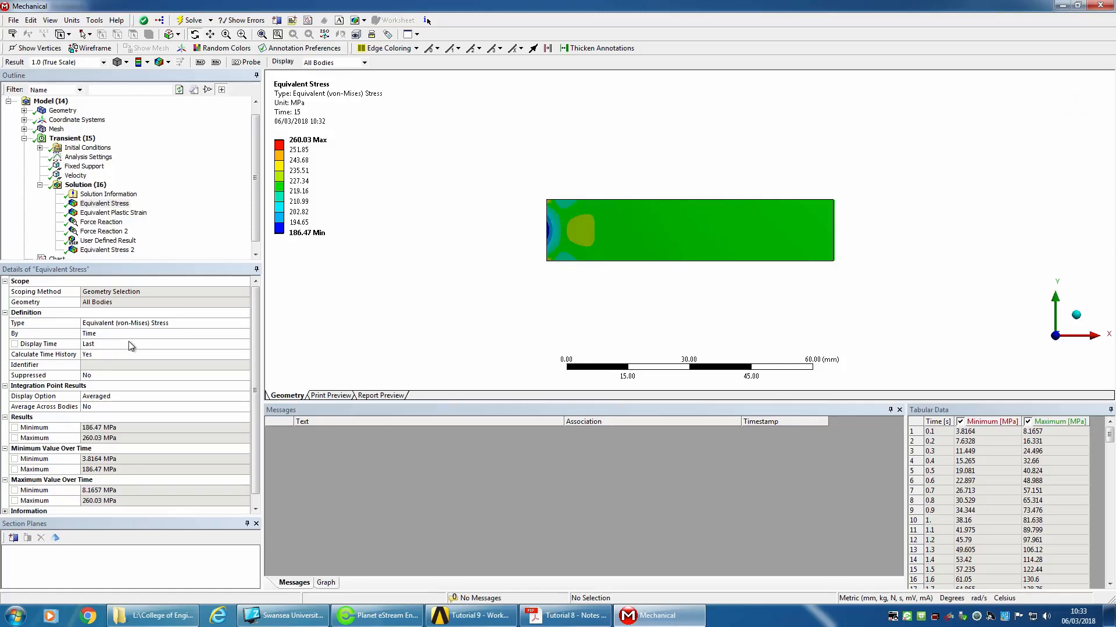
Show the graph of Equivalent Stress and set its display time to 2.9 s at the peak of the maximum curve
left_click(94, 204)
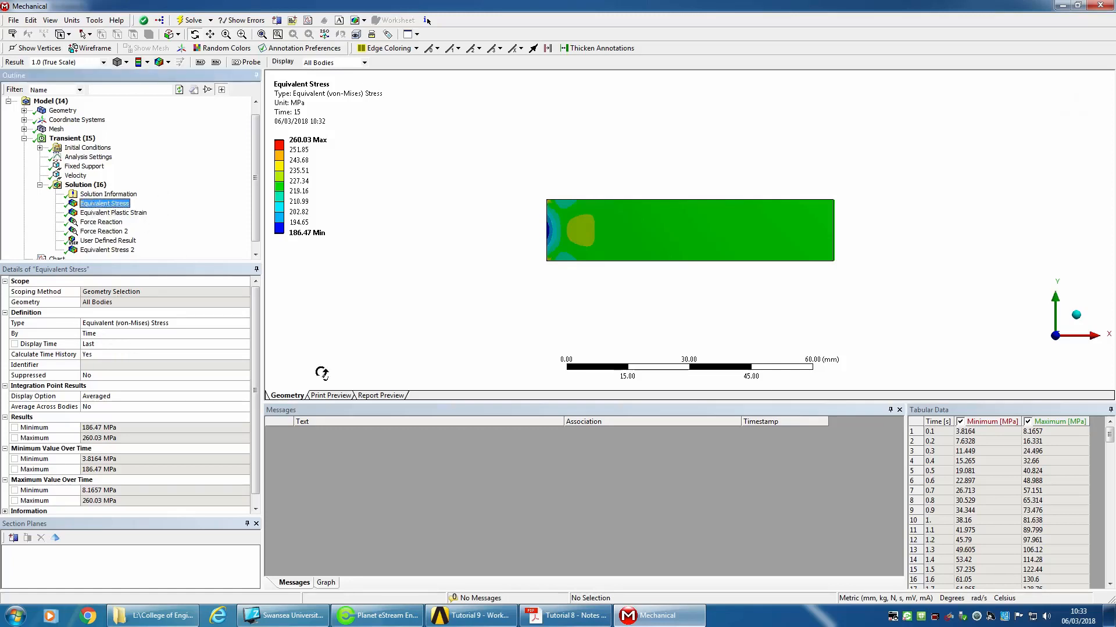
left_click(327, 582)
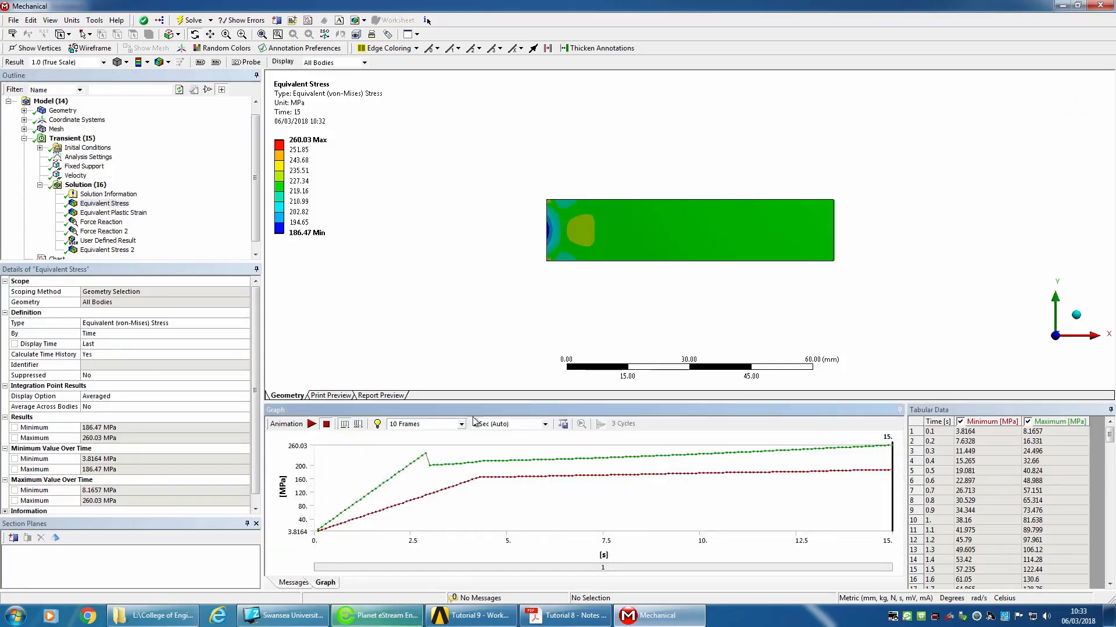
left_click(96, 205)
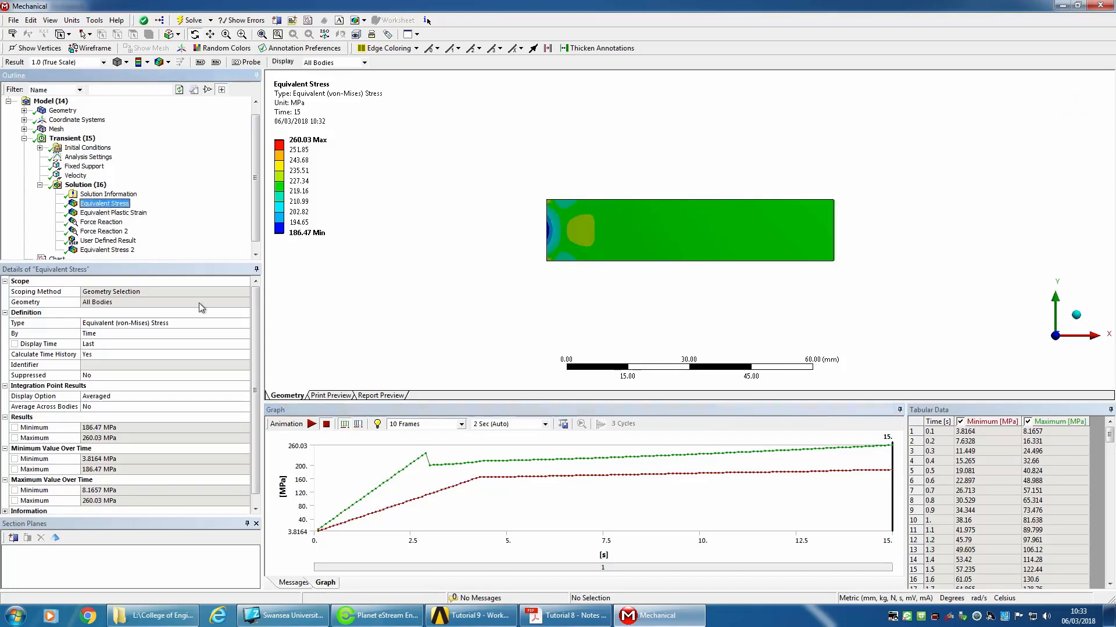
left_click(327, 584)
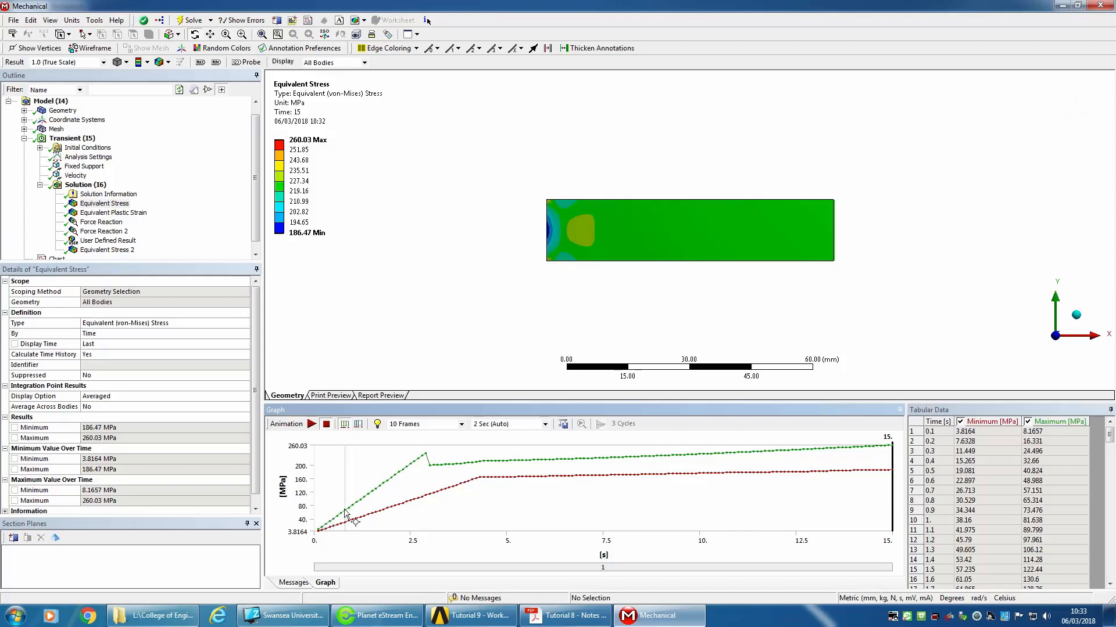
left_click(427, 461)
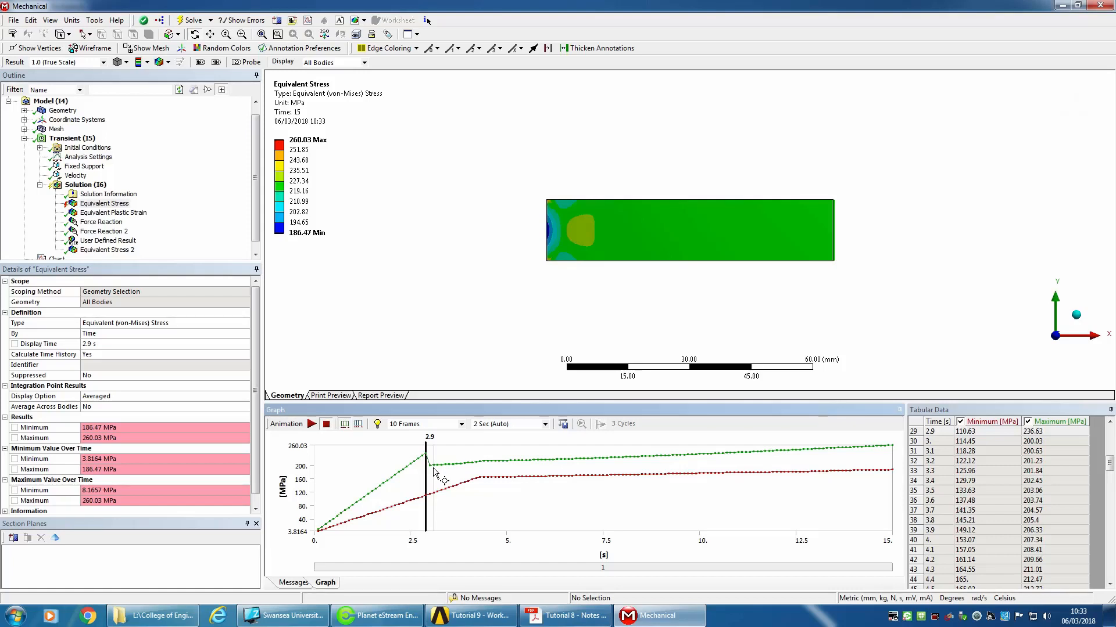
Insert a second Equivalent Plastic Strain result under the solution and evaluate all results
left_click(111, 212)
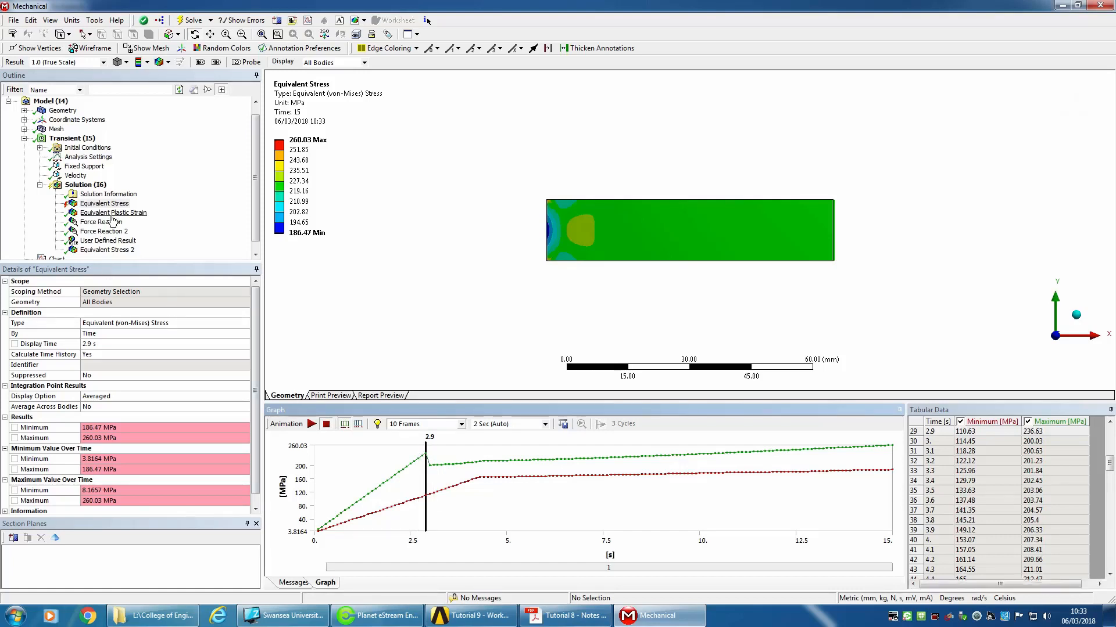
right_click(82, 187)
mouse_move(145, 193)
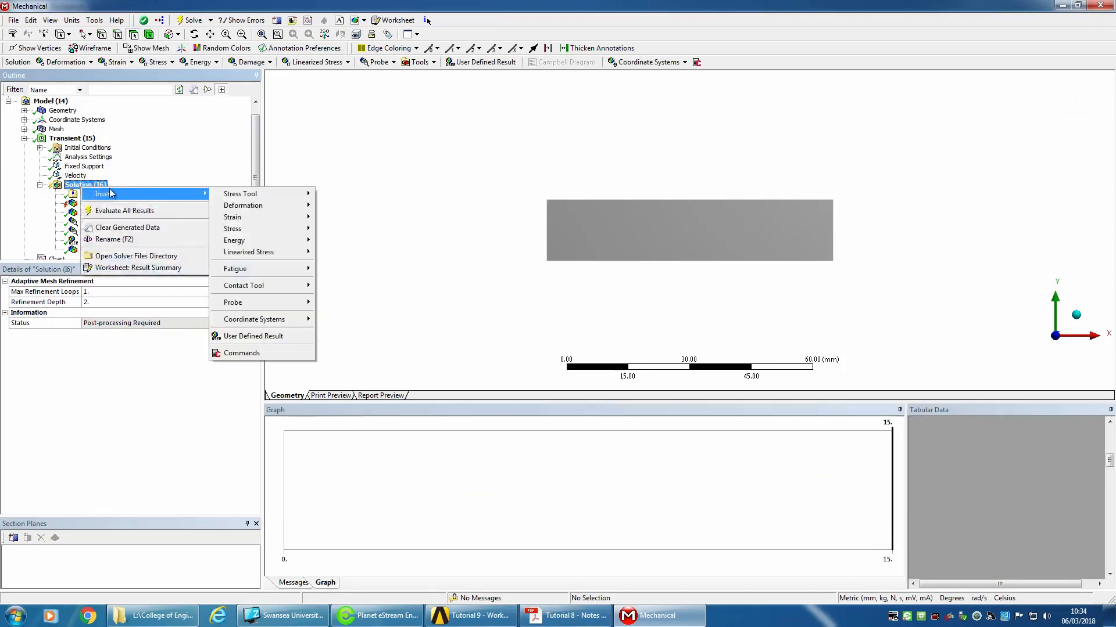
mouse_move(291, 219)
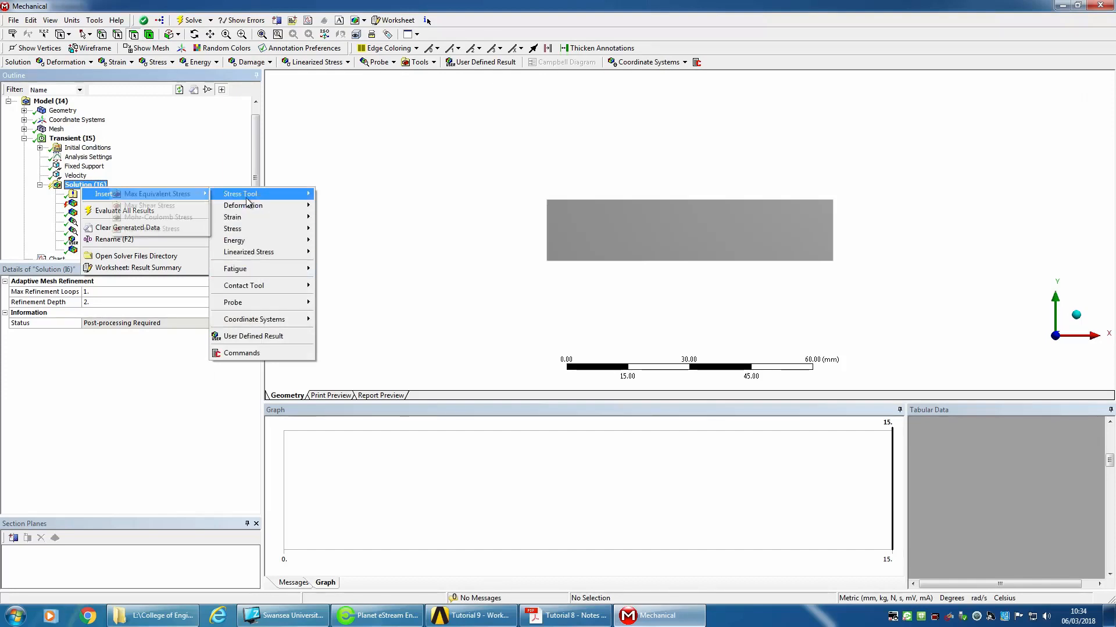
mouse_move(248, 218)
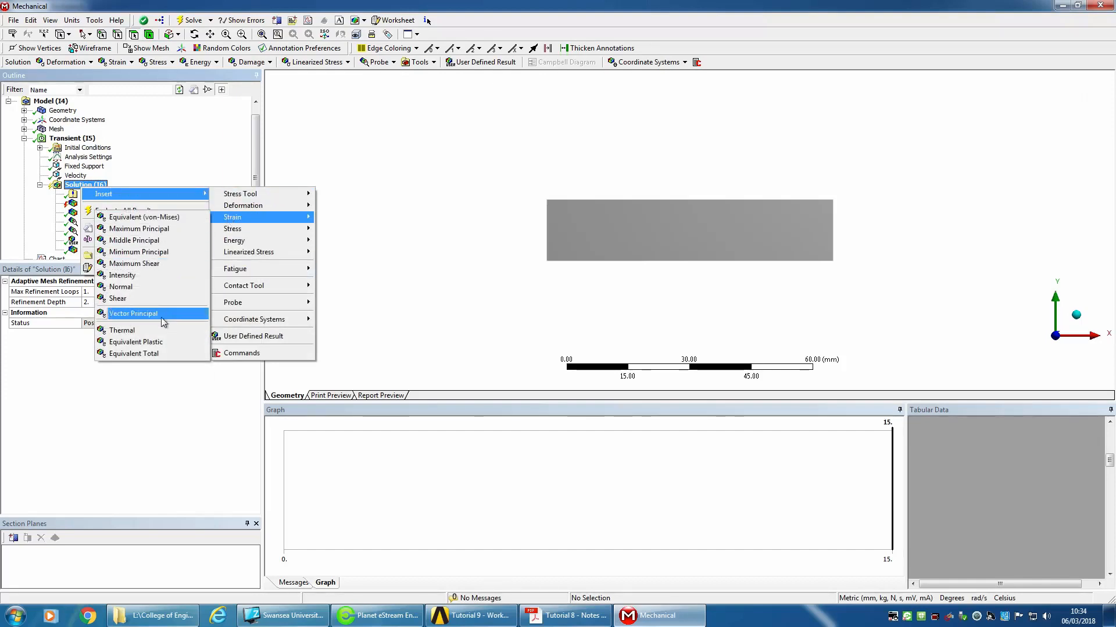
left_click(152, 346)
right_click(123, 251)
left_click(145, 278)
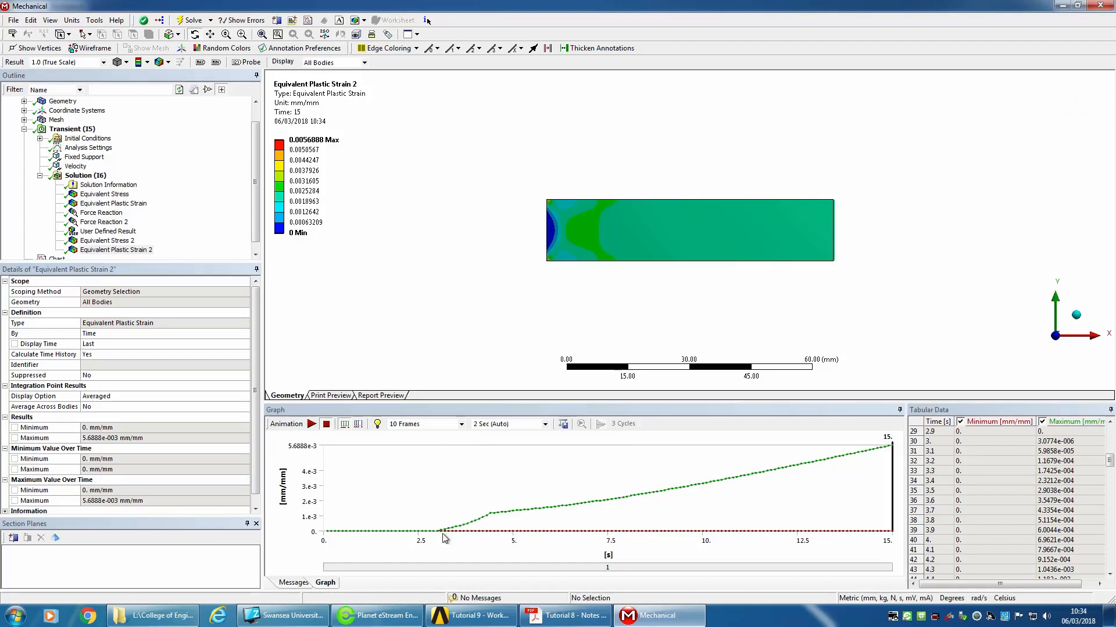
Compare Equivalent Stress with Equivalent Plastic Strain 2 and retrieve the plastic strain result at 3.8 s from its graph
left_click(106, 194)
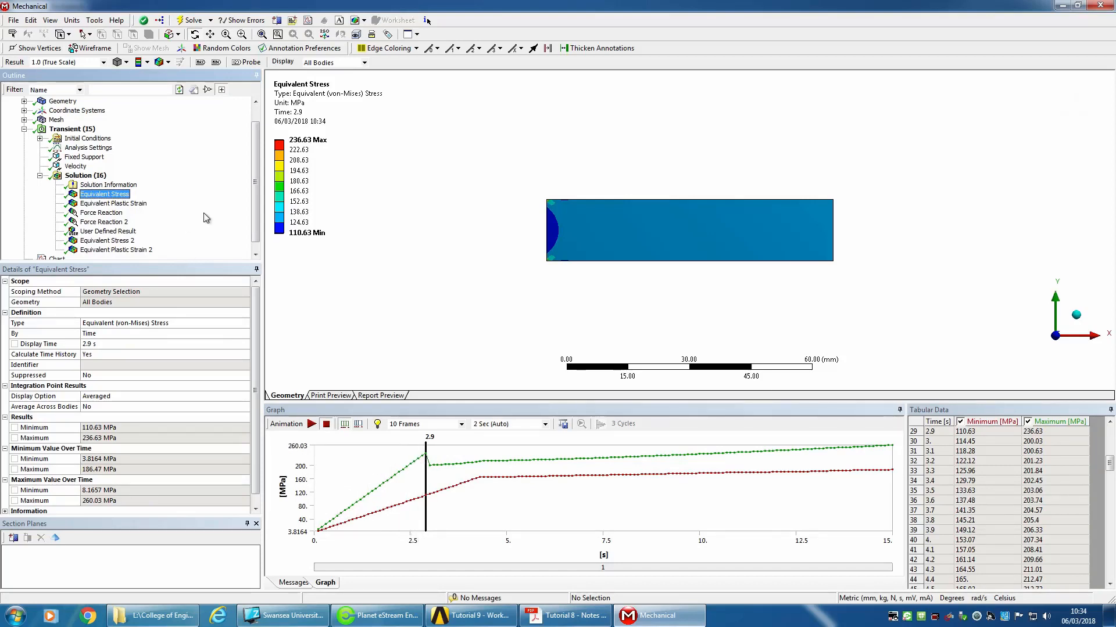
left_click(143, 249)
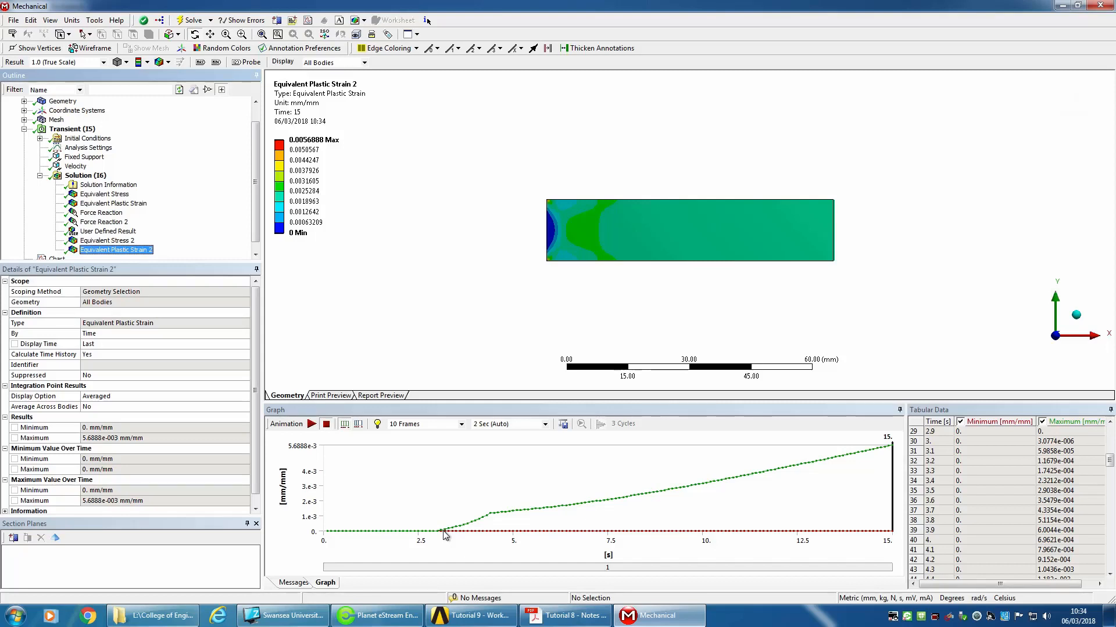
left_click(469, 532)
right_click(468, 532)
left_click(504, 539)
Retrieve the Equivalent Plastic Strain 2 results at 6.3 s and 9.6 s from the graph
right_click(533, 513)
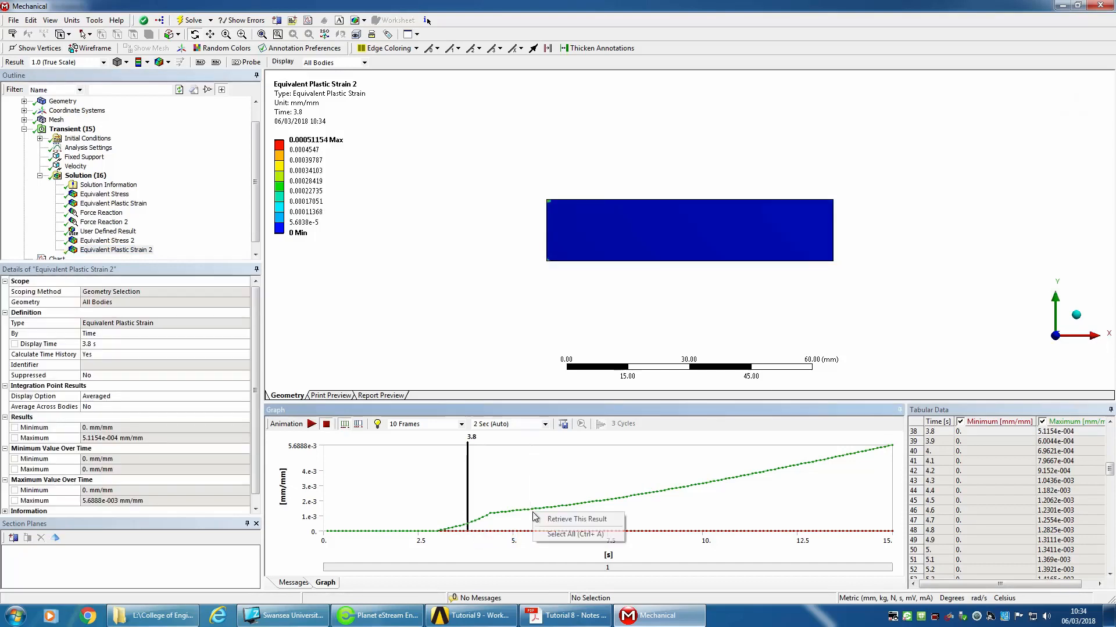
left_click(539, 517)
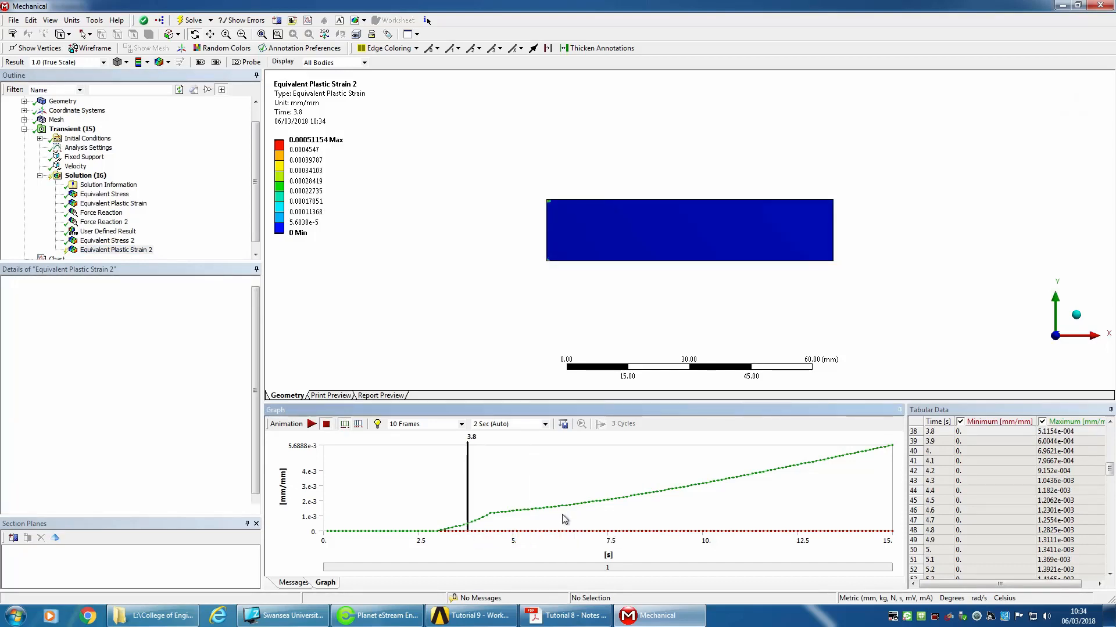
left_click(562, 520)
right_click(562, 514)
left_click(565, 520)
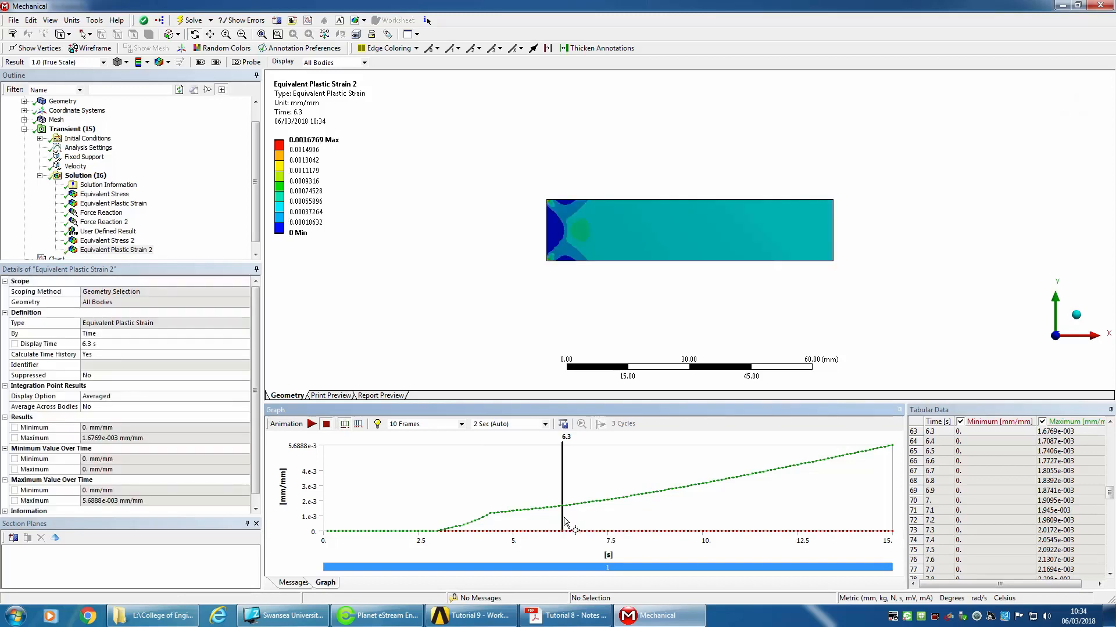
left_click(687, 519)
right_click(692, 511)
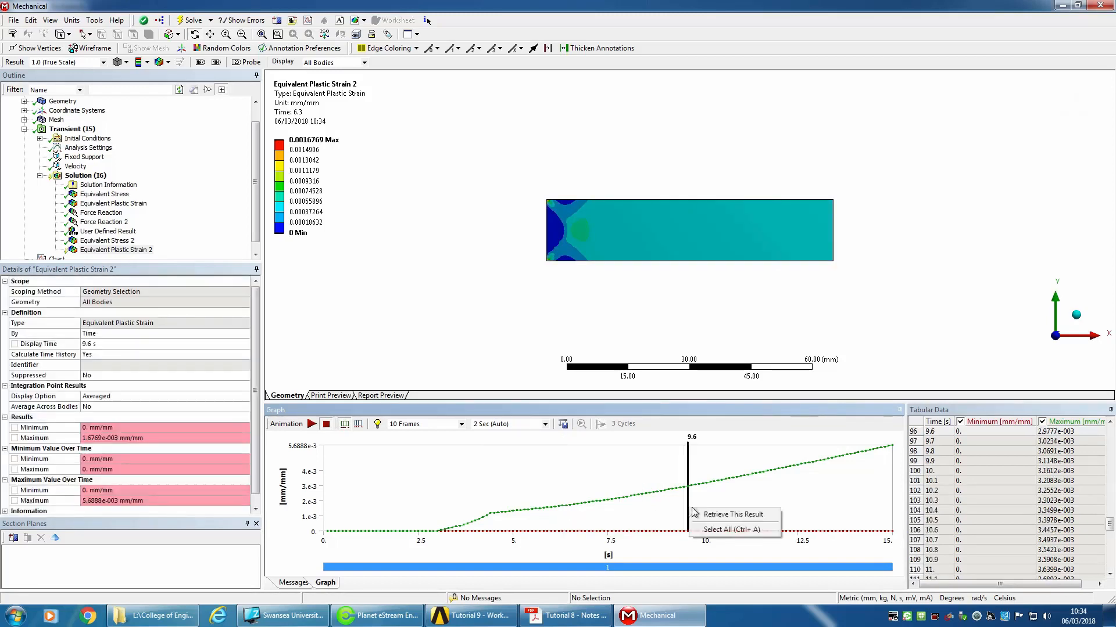
left_click(699, 515)
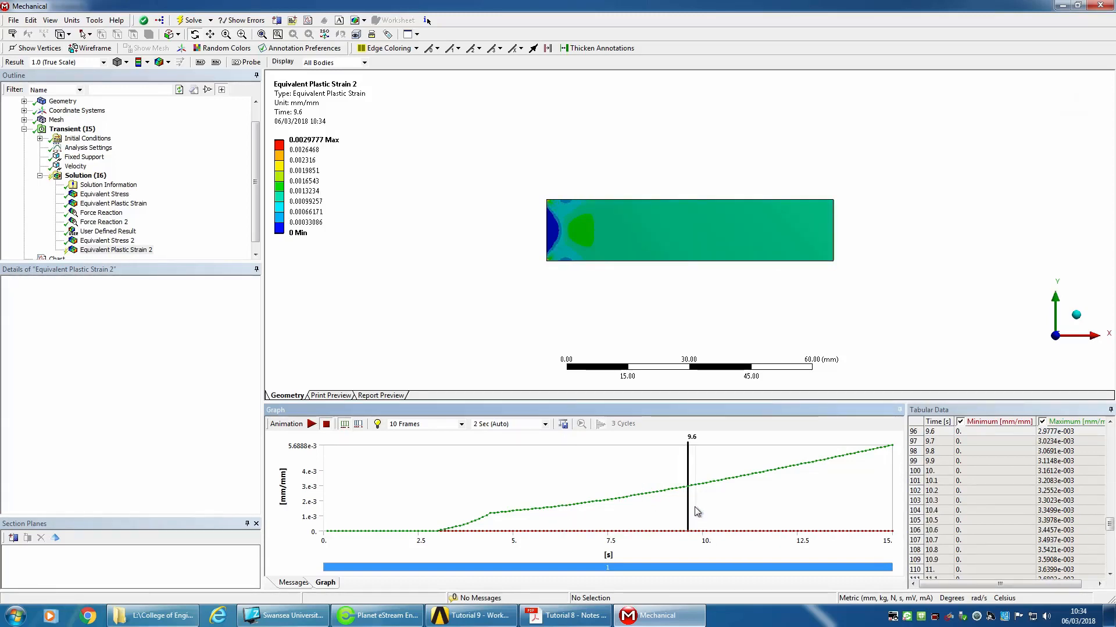
Retrieve the Equivalent Plastic Strain 2 results at 11.5 s and 13.1 s from the graph
left_click(760, 498)
right_click(761, 498)
left_click(768, 503)
left_click(820, 491)
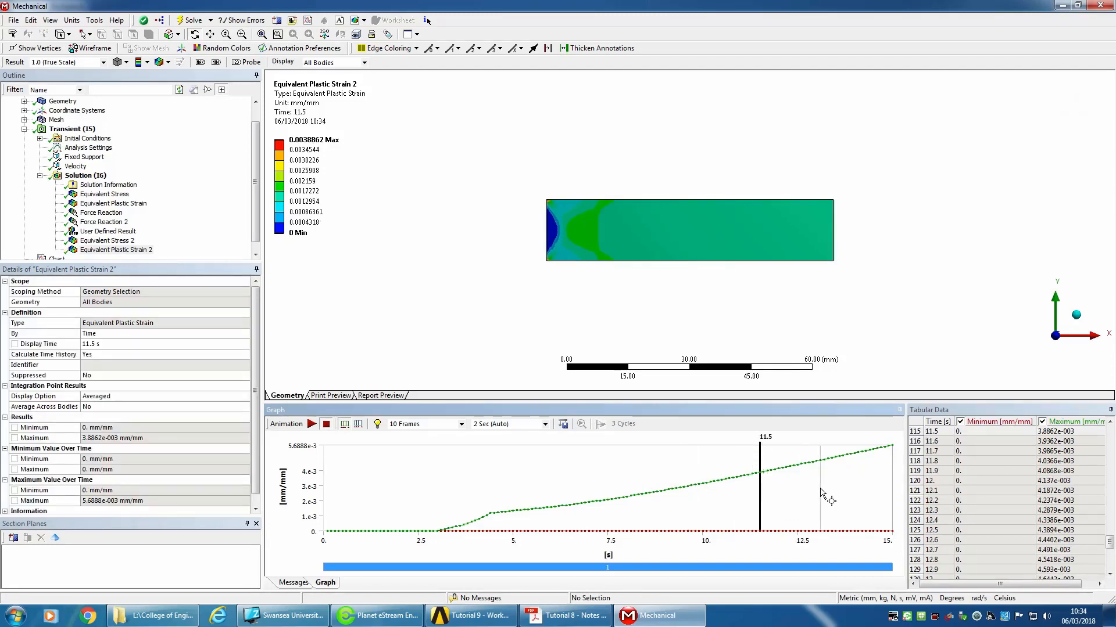
right_click(823, 490)
left_click(836, 492)
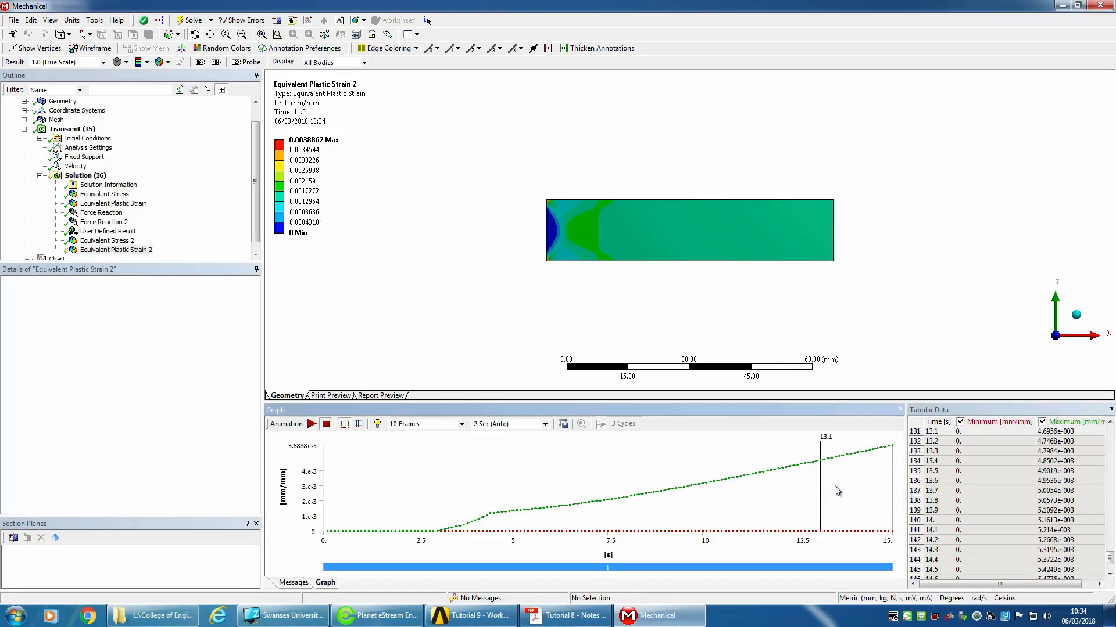
Retrieve the Equivalent Plastic Strain 2 results at 14.5 s and 14.9 s from the graph
left_click(874, 478)
right_click(879, 479)
left_click(907, 479)
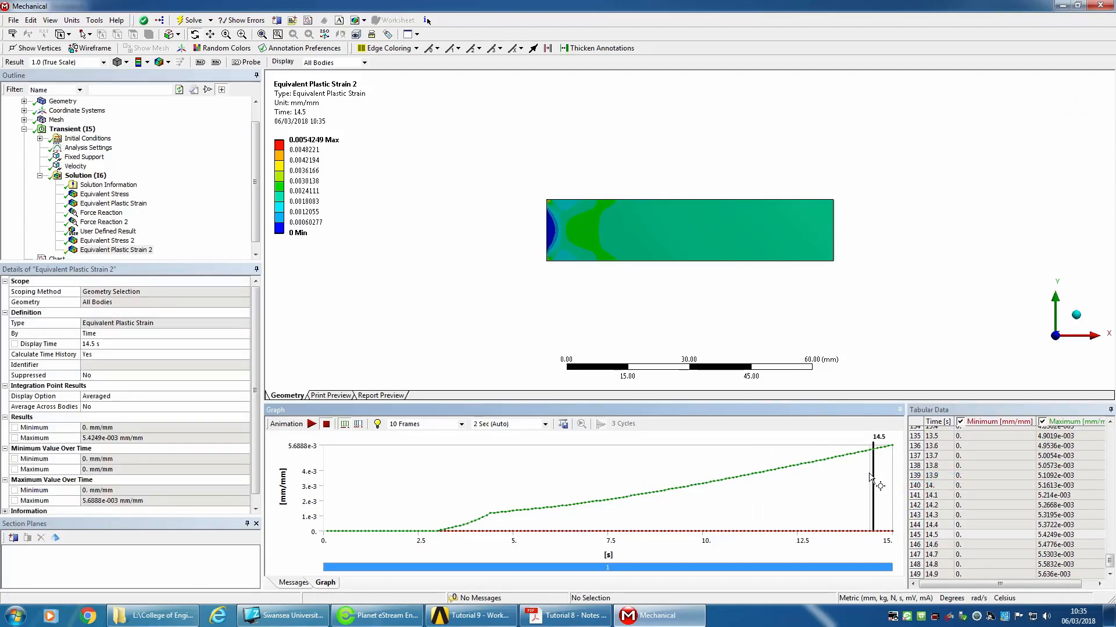
left_click(887, 477)
right_click(891, 470)
left_click(901, 475)
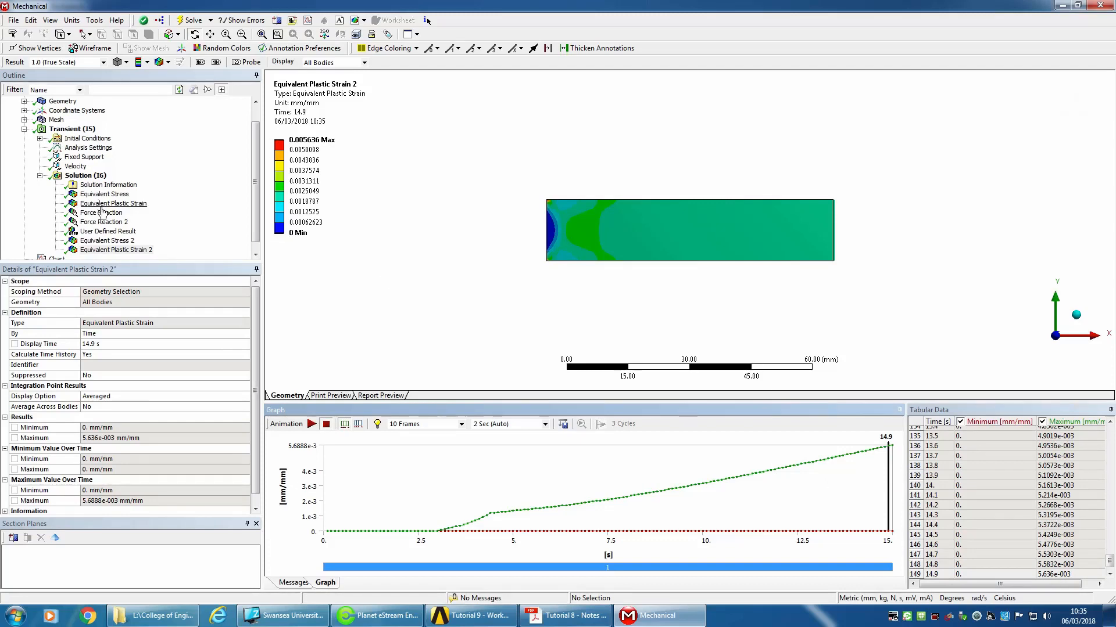
Examine the Force Reaction graph at 4.3 s, 4.4 s and 14.8 s
left_click(105, 232)
left_click(111, 213)
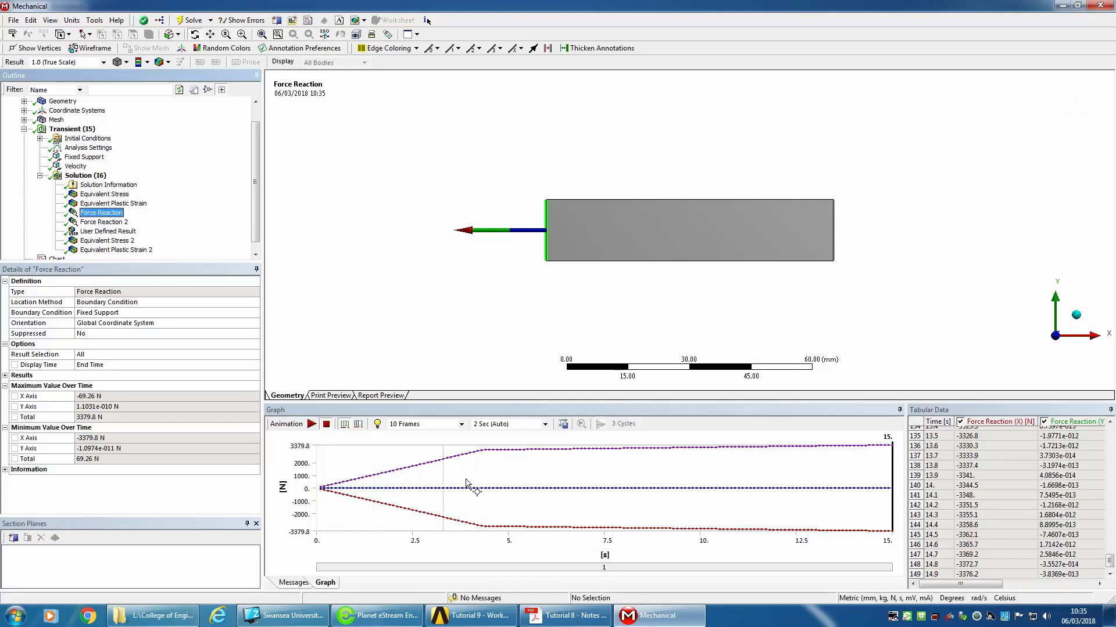
left_click(482, 472)
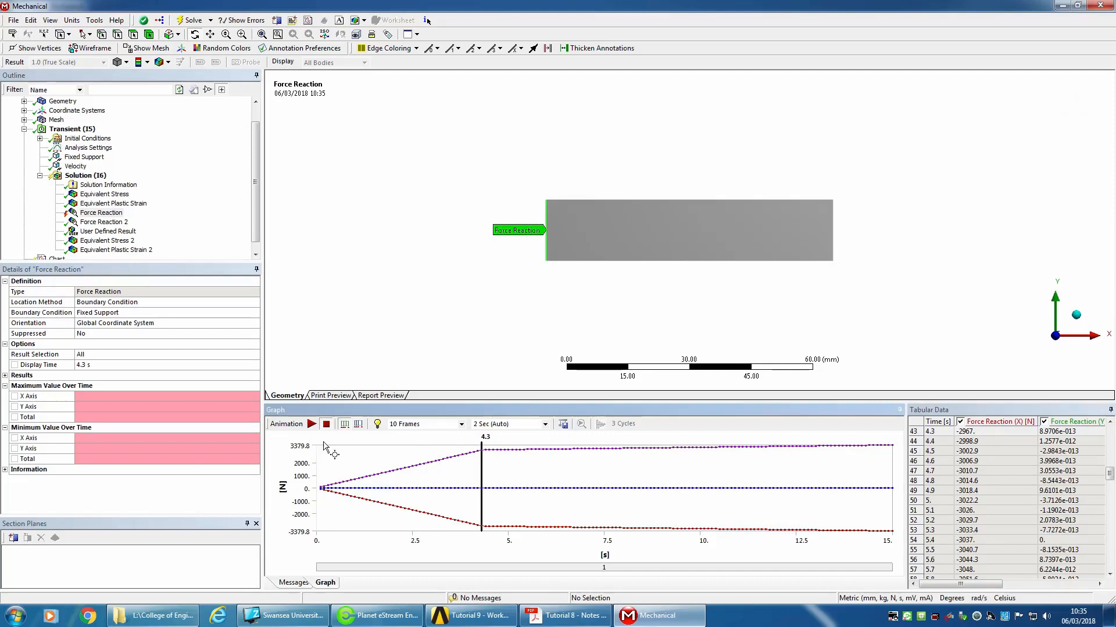
left_click(487, 465)
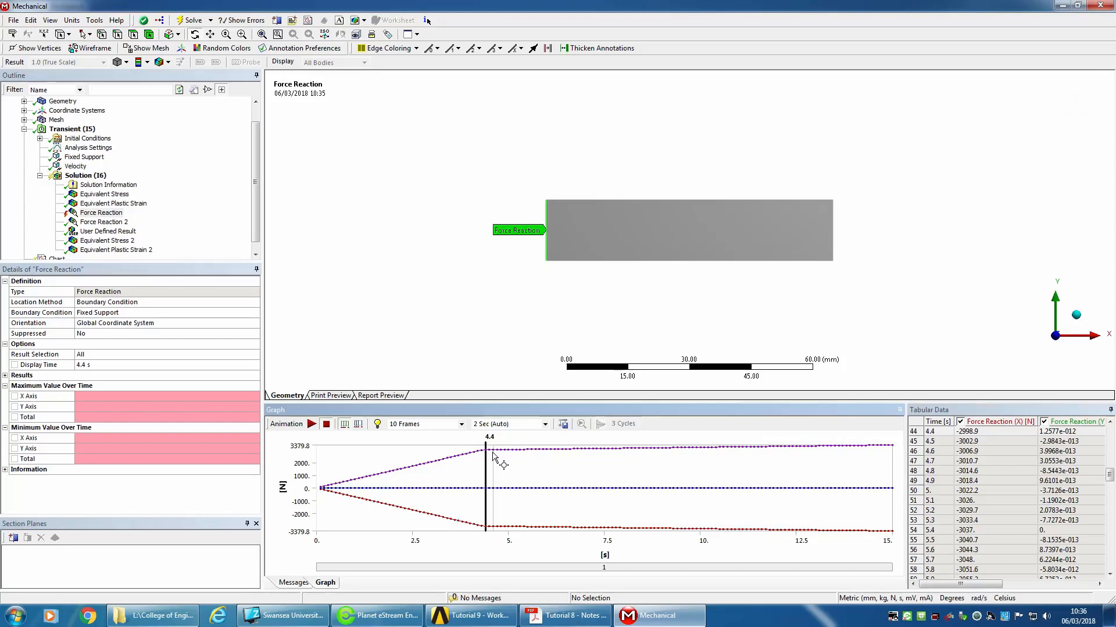
left_click(886, 466)
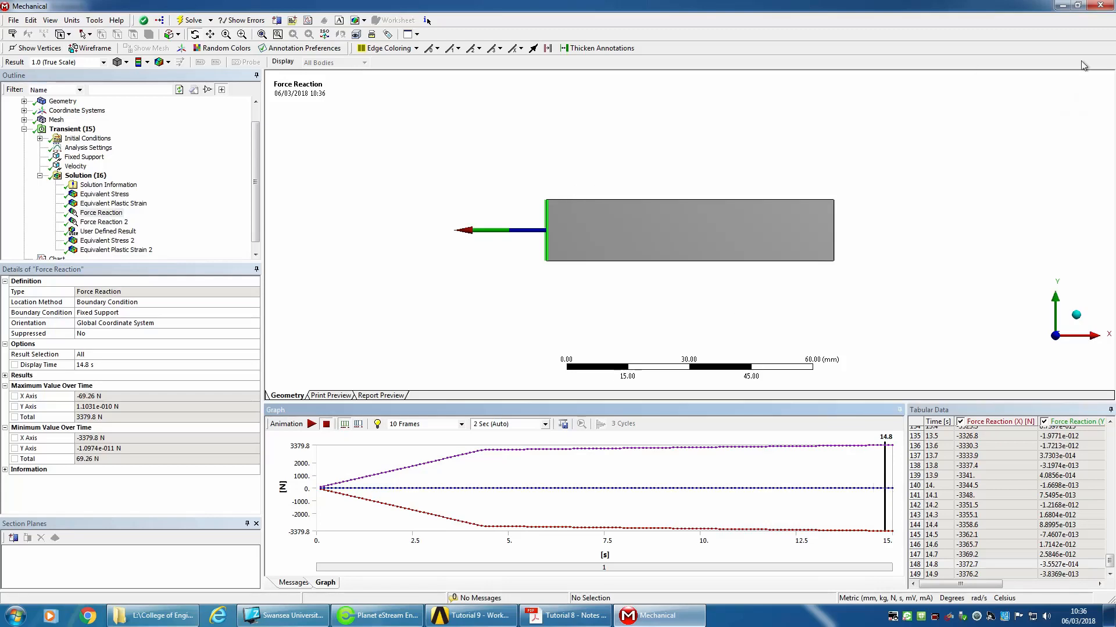
Open the "Plain mulitlinear elastoplastic hardening" model and assign Stainless Steel Multilinear Isotropic Hardening to its surface body
left_click(1100, 7)
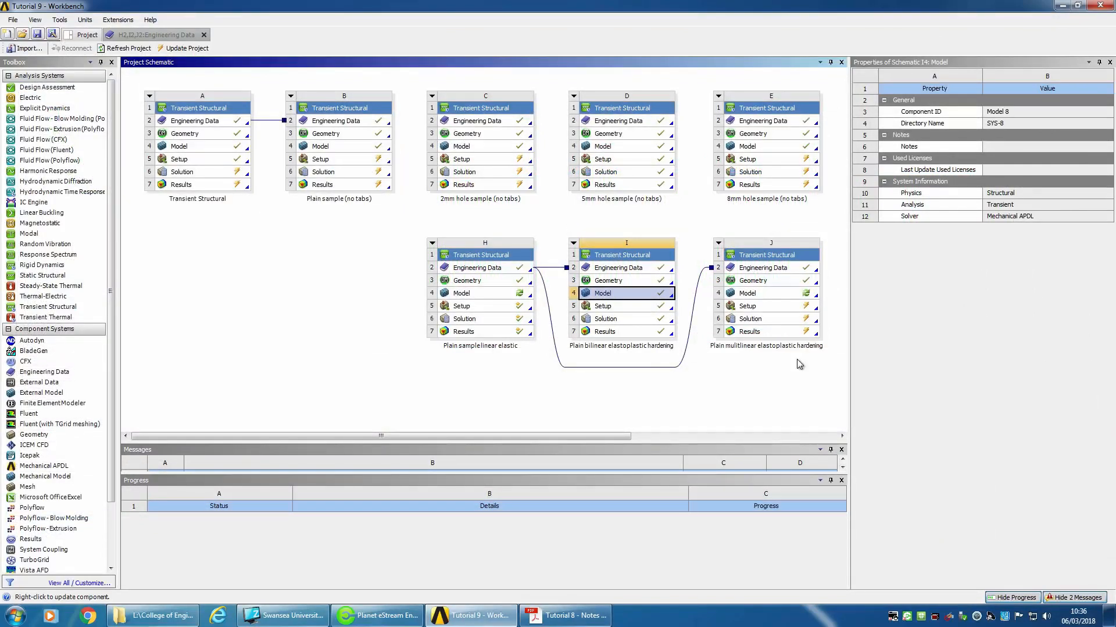
double_click(767, 296)
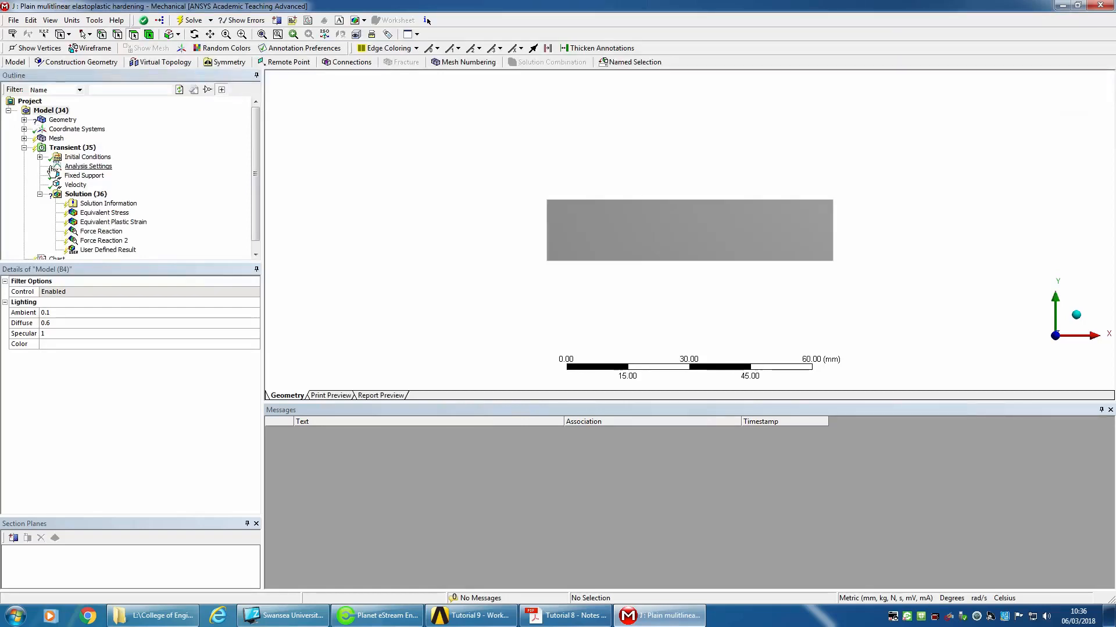
left_click(24, 120)
left_click(73, 130)
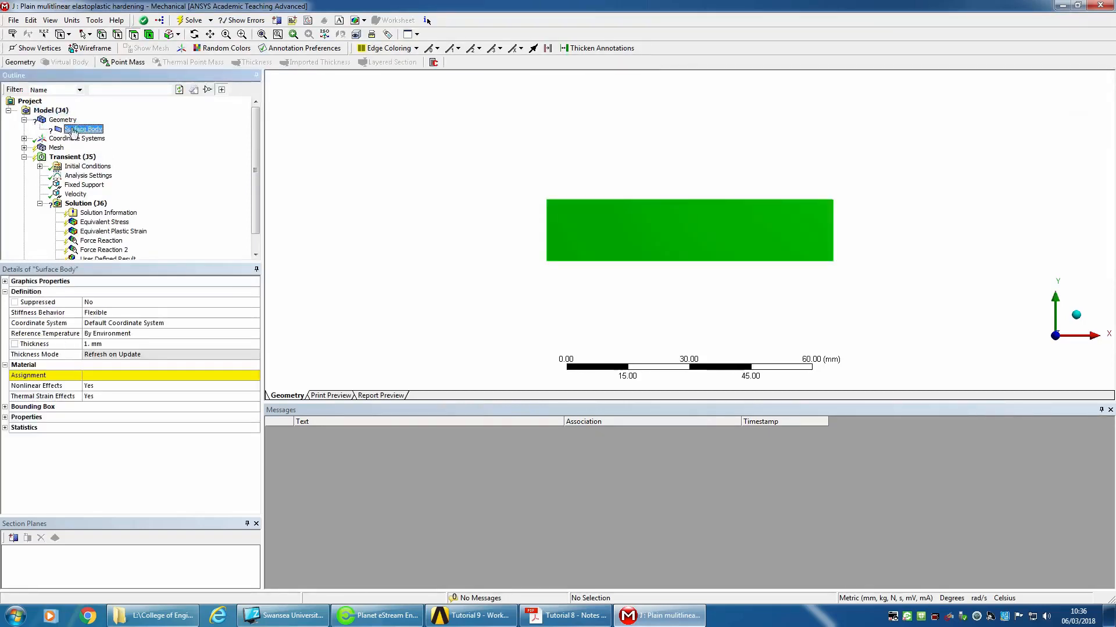
left_click(239, 376)
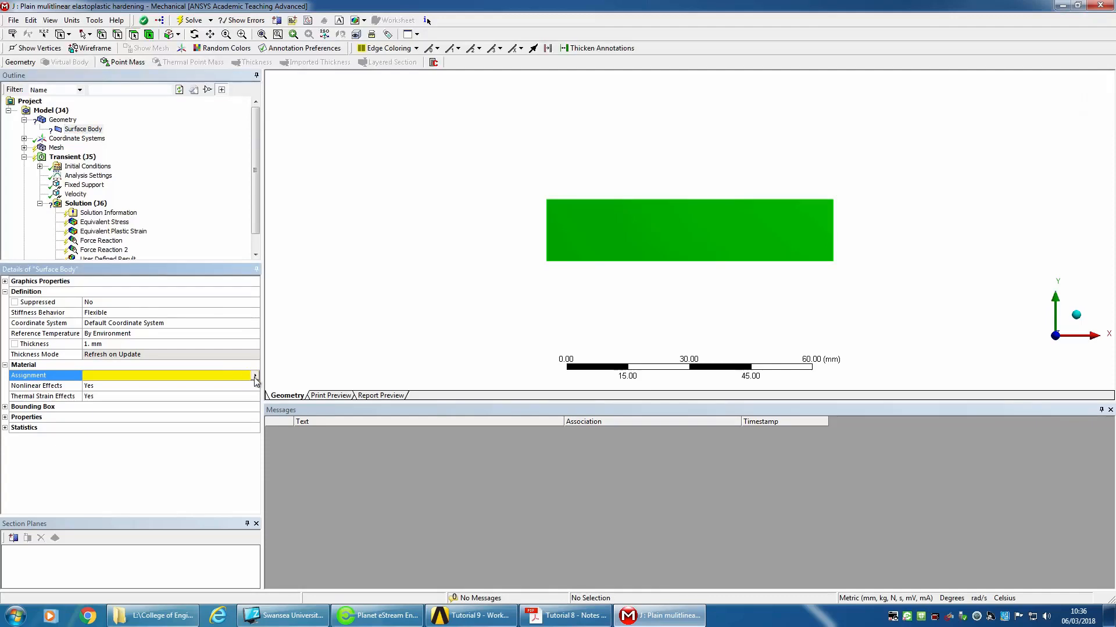
left_click(255, 377)
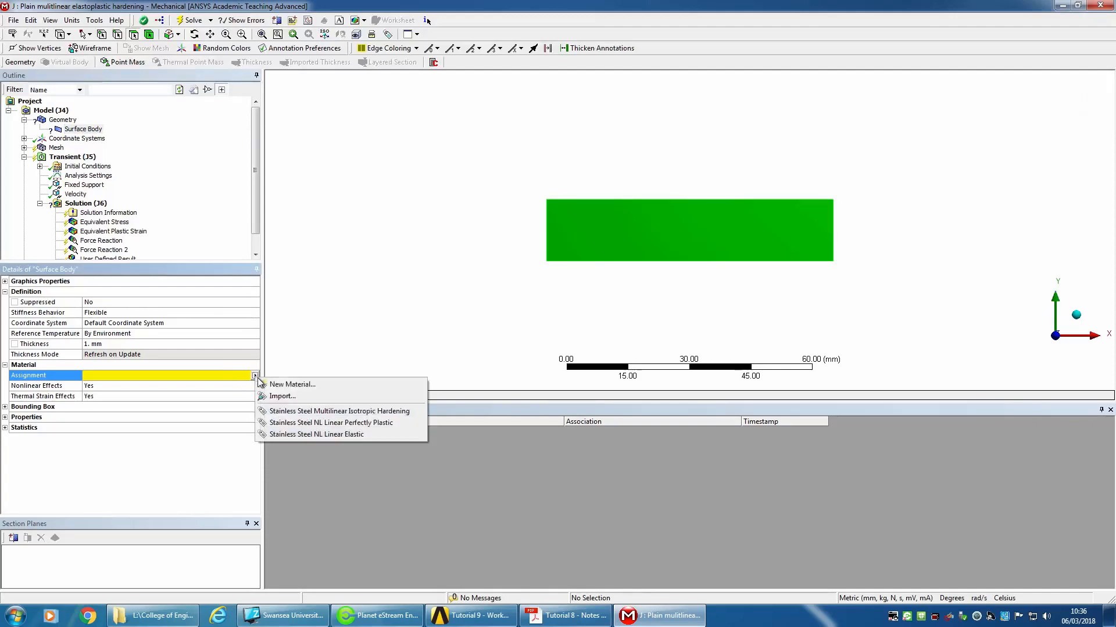
left_click(343, 411)
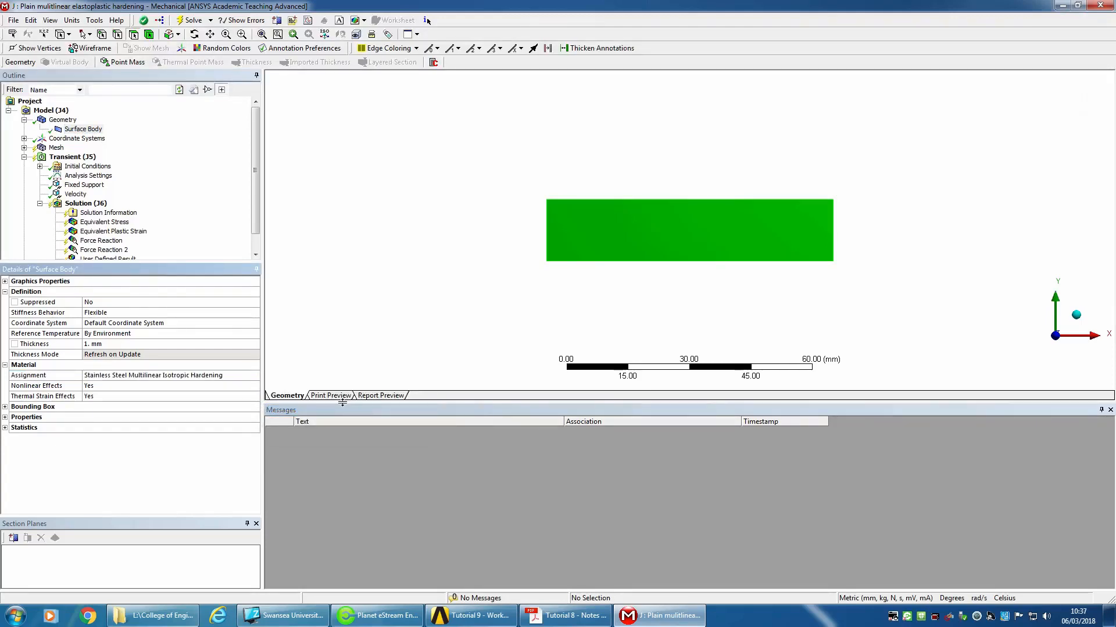
Solve the transient analysis of the multilinear model, checking its analysis settings and force convergence
left_click_drag(254, 166, 254, 186)
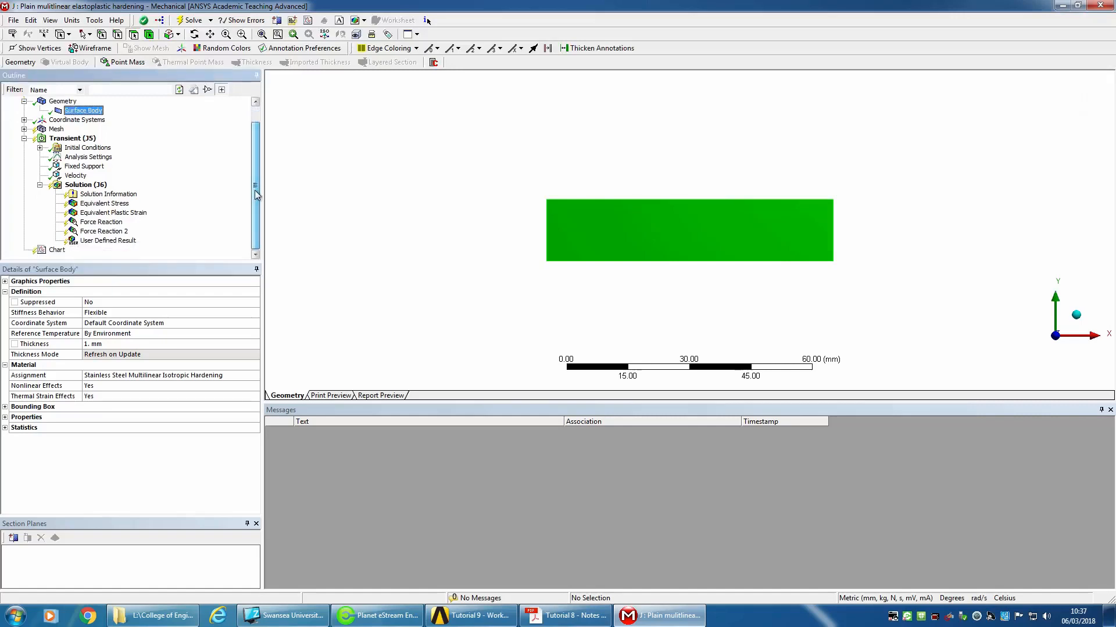
right_click(75, 140)
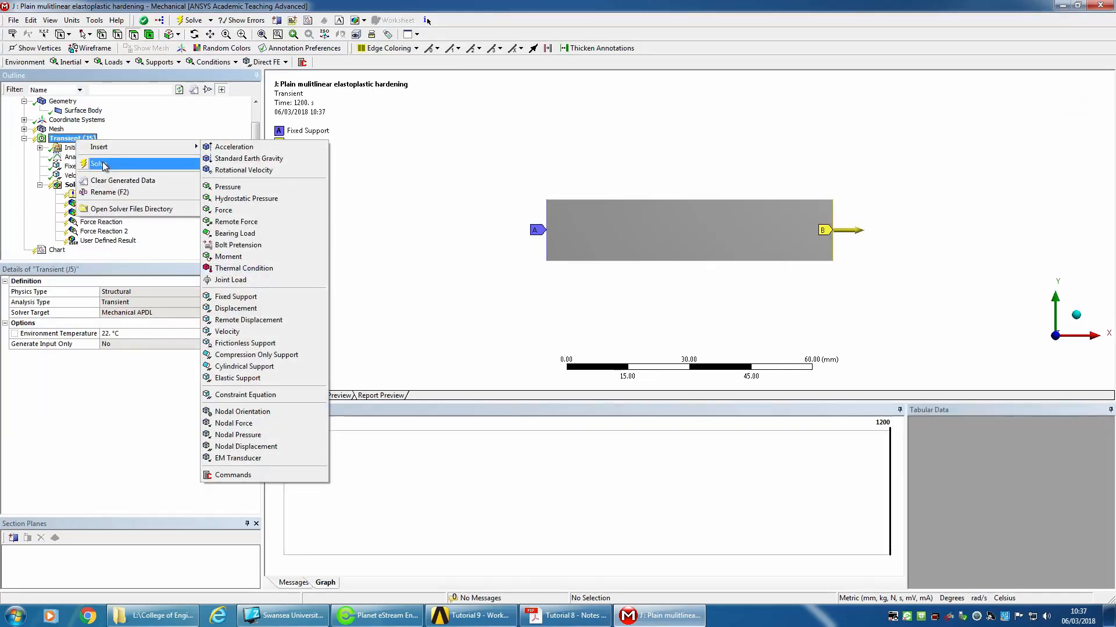
left_click(104, 165)
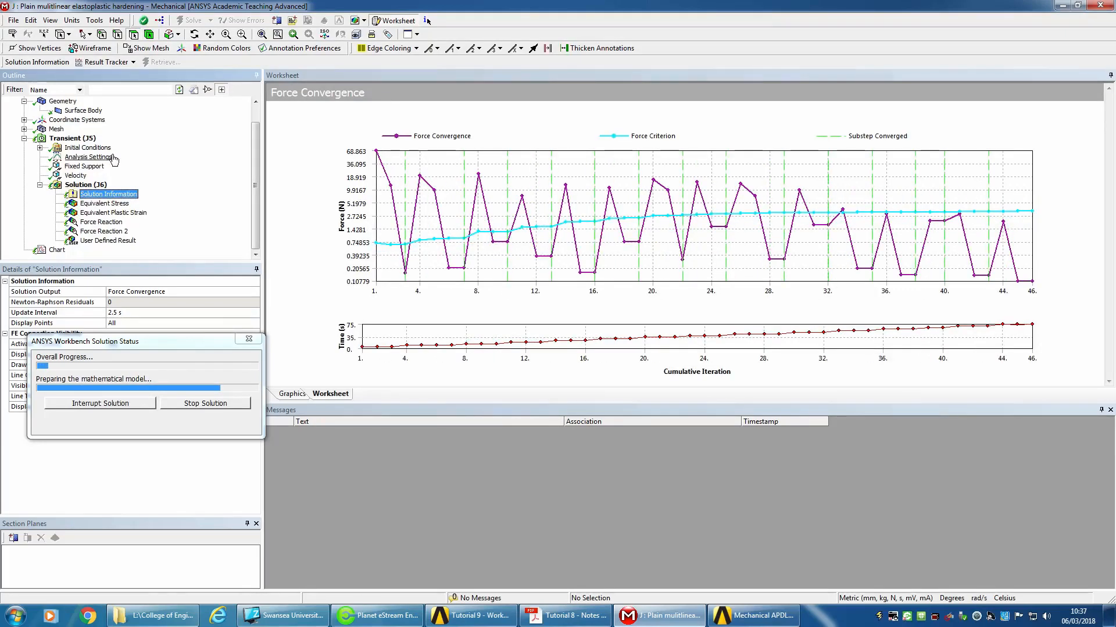
left_click(89, 158)
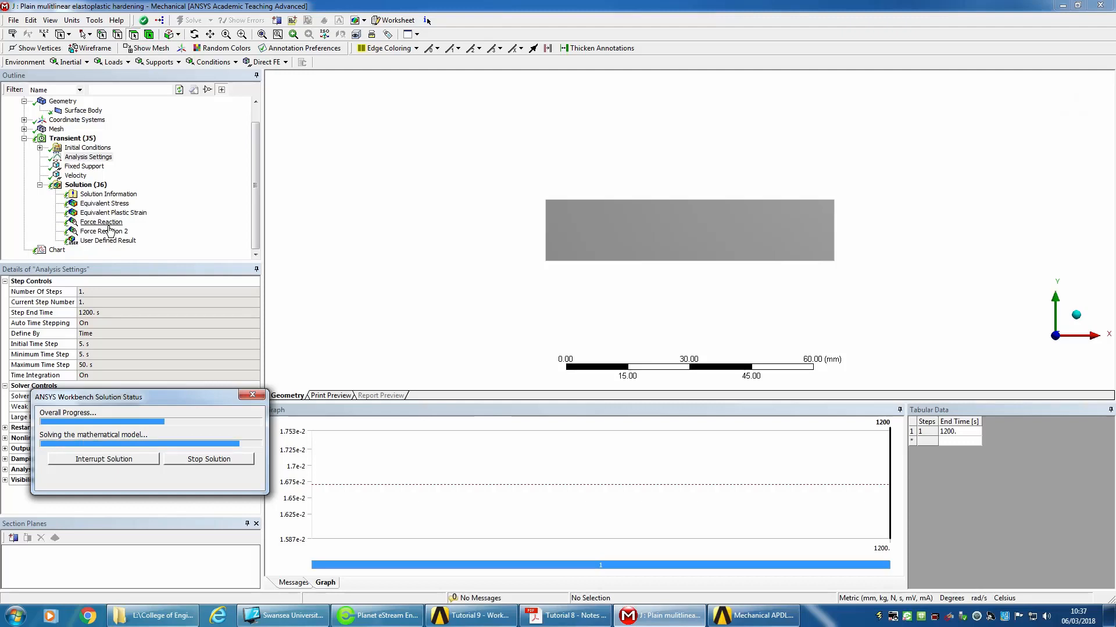
left_click(112, 195)
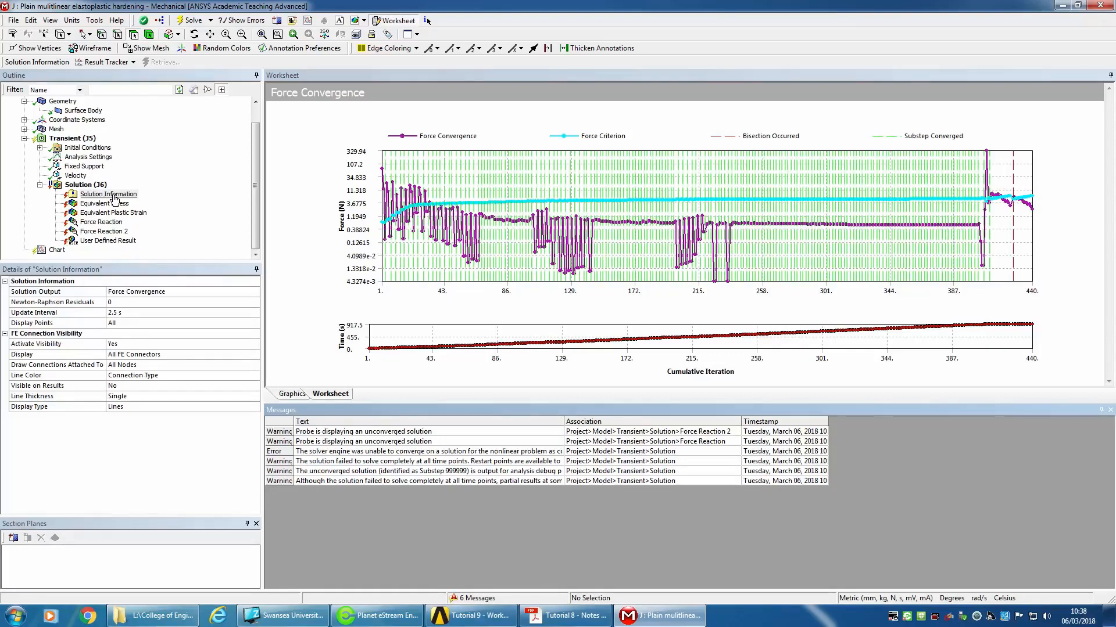
Retrieve the Equivalent Stress result at 705 s from the graph
left_click(109, 204)
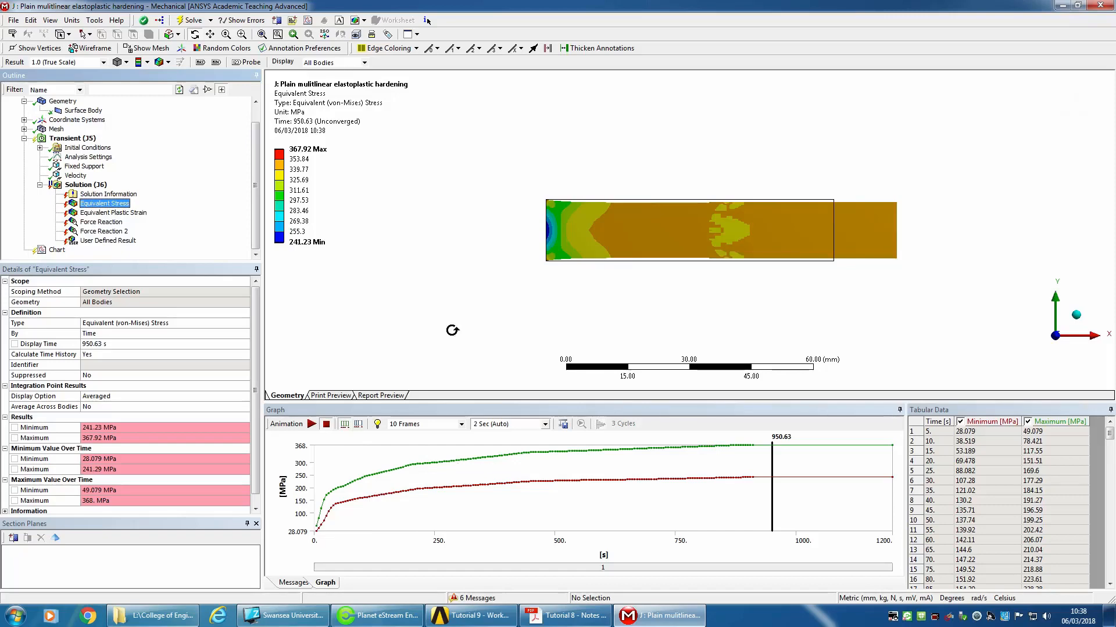
right_click(655, 466)
left_click(683, 470)
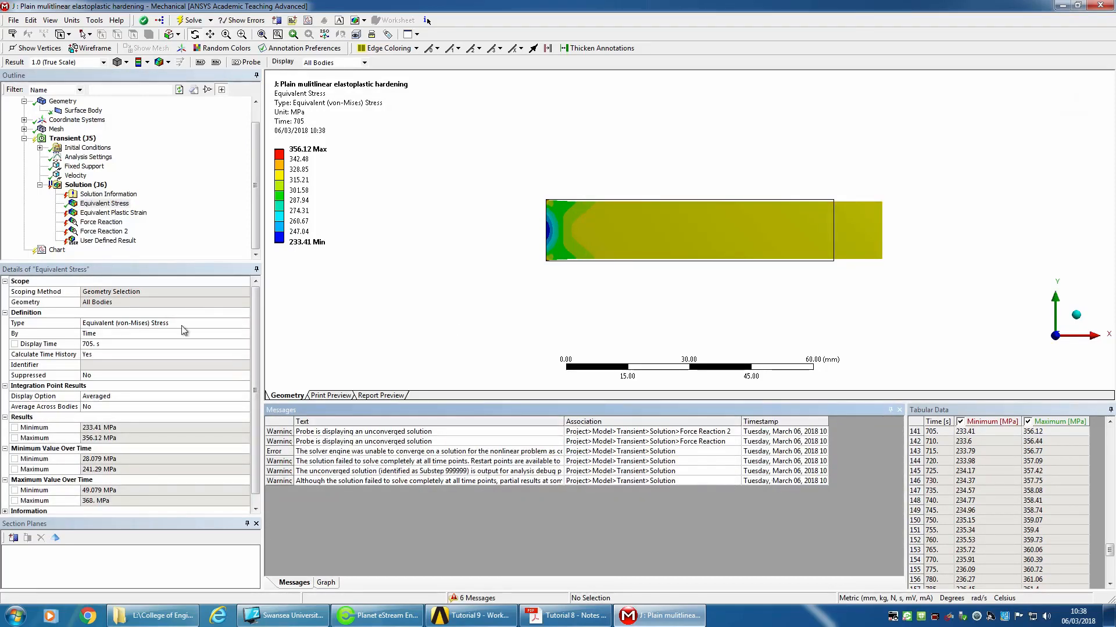
Retrieve the Equivalent Plastic Strain result at 675 s from the graph
left_click(113, 213)
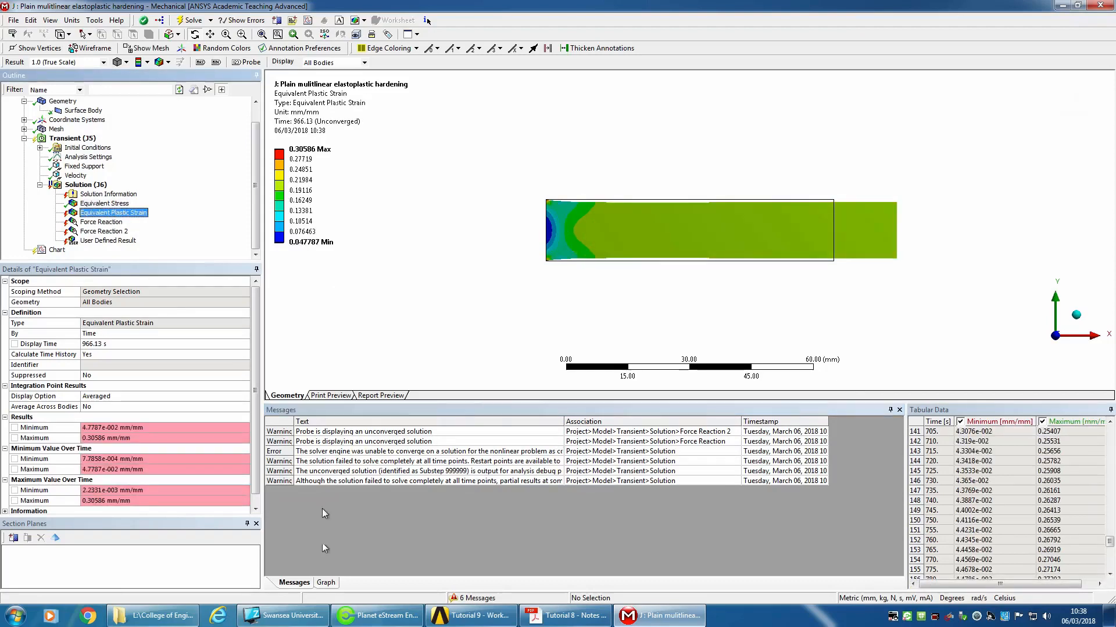
left_click(327, 582)
right_click(643, 485)
left_click(655, 493)
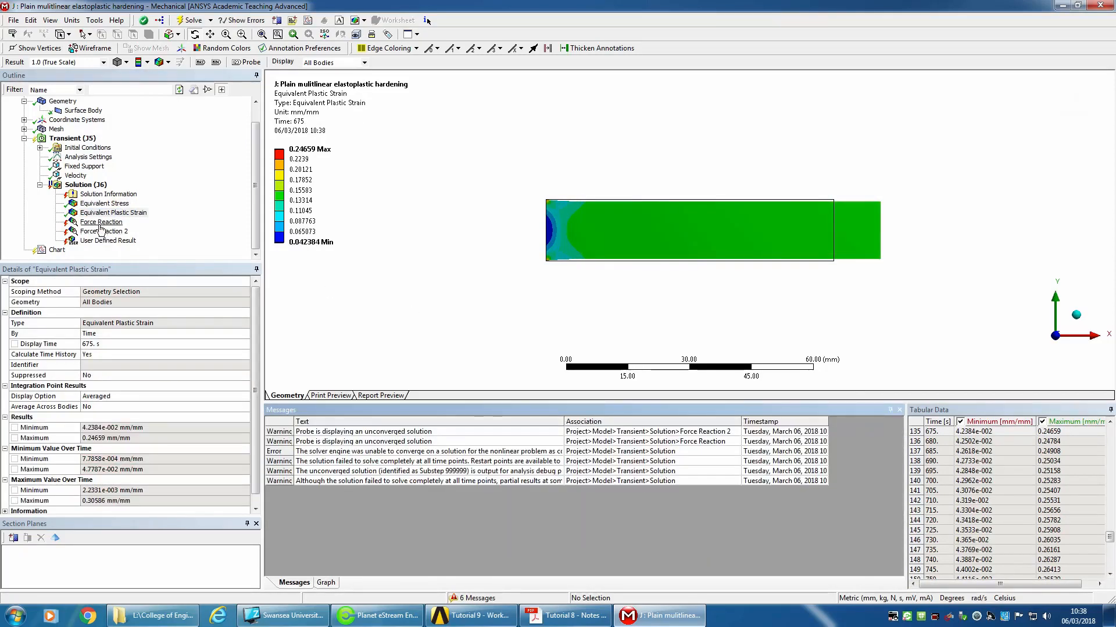
Retrieve the Force Reaction result at 315 s from the graph
left_click(102, 223)
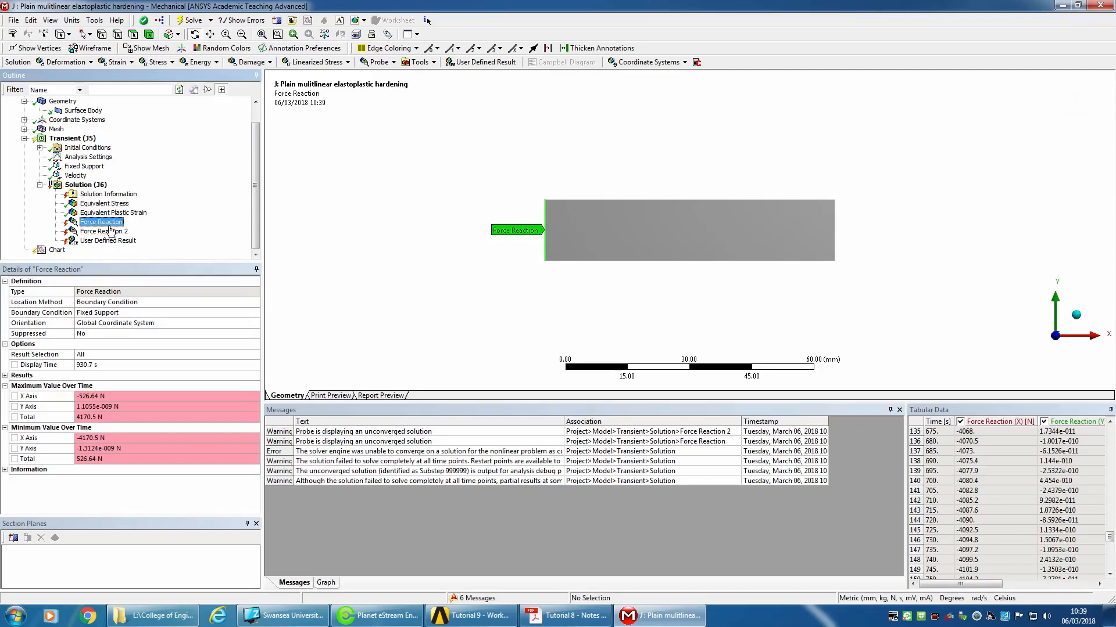
left_click(325, 583)
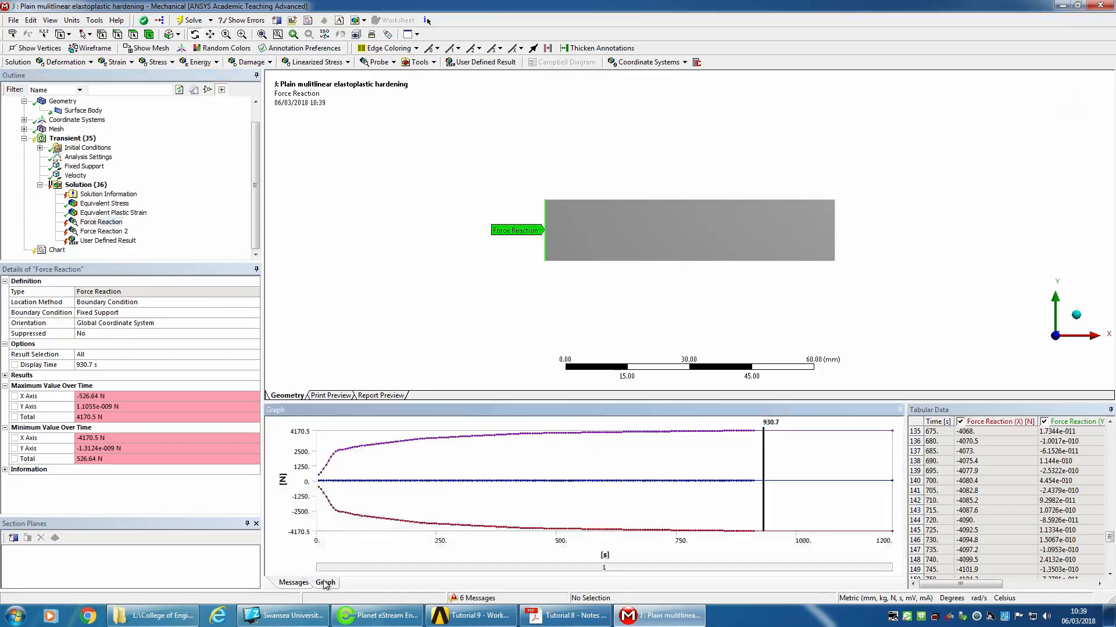
right_click(467, 457)
left_click(476, 457)
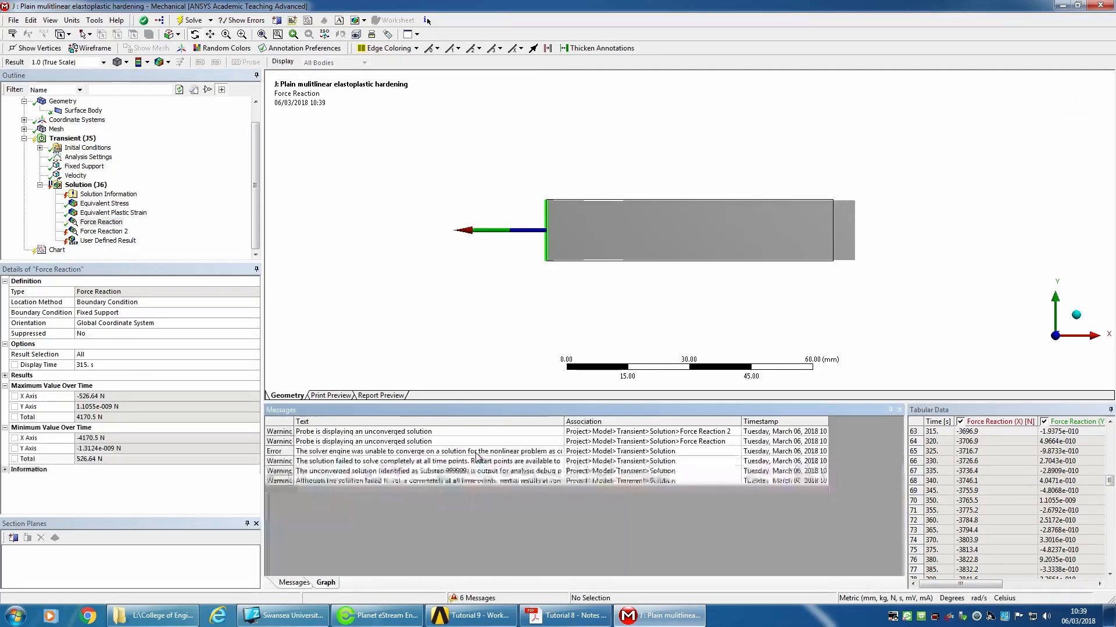
Retrieve the Force Reaction 2 result at 170 s from the graph
left_click(102, 231)
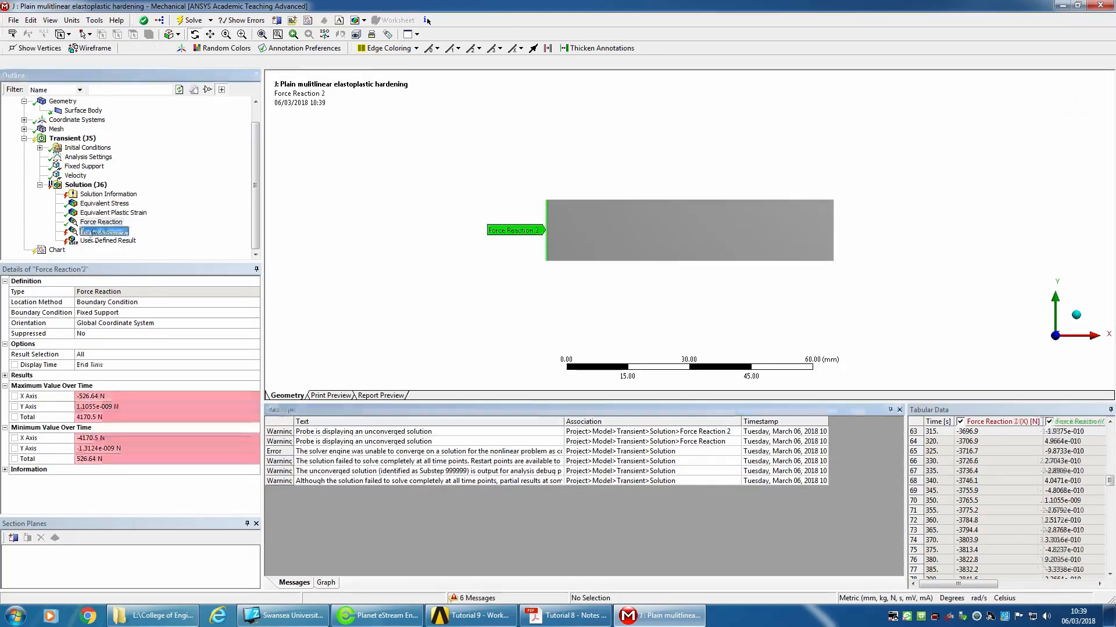
left_click(326, 583)
left_click(398, 462)
right_click(400, 461)
left_click(402, 461)
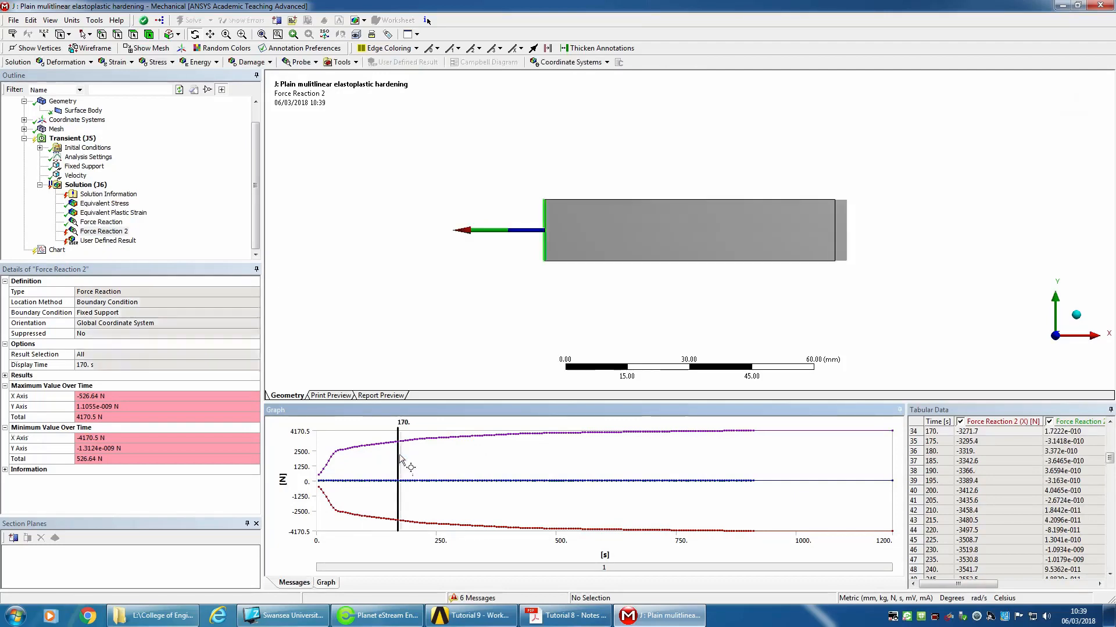
Retrieve the User Defined Result abs(UX) at 530 s from the graph
left_click(117, 242)
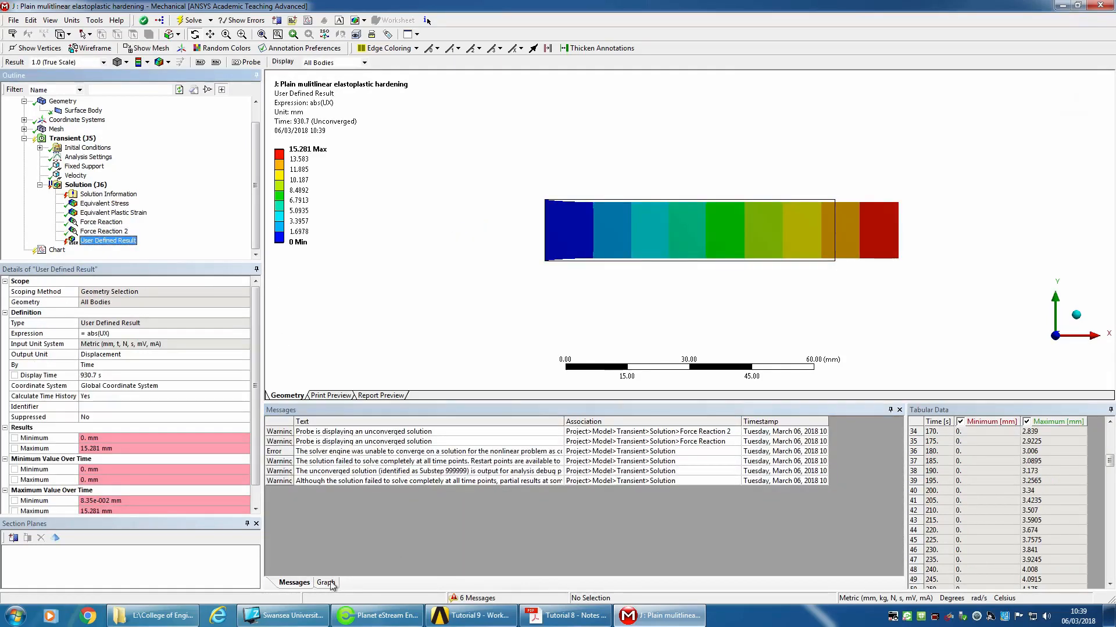
left_click(326, 582)
left_click(569, 495)
right_click(569, 494)
left_click(607, 499)
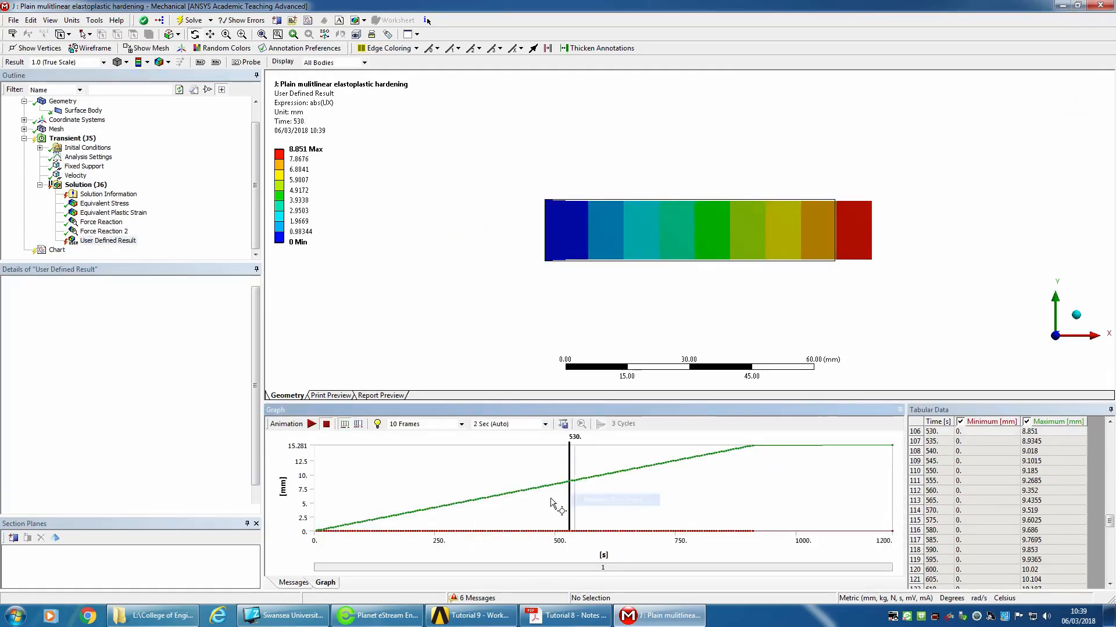
Play the Equivalent Stress animation with 30 frames over 4 seconds, pausing it partway
left_click(106, 204)
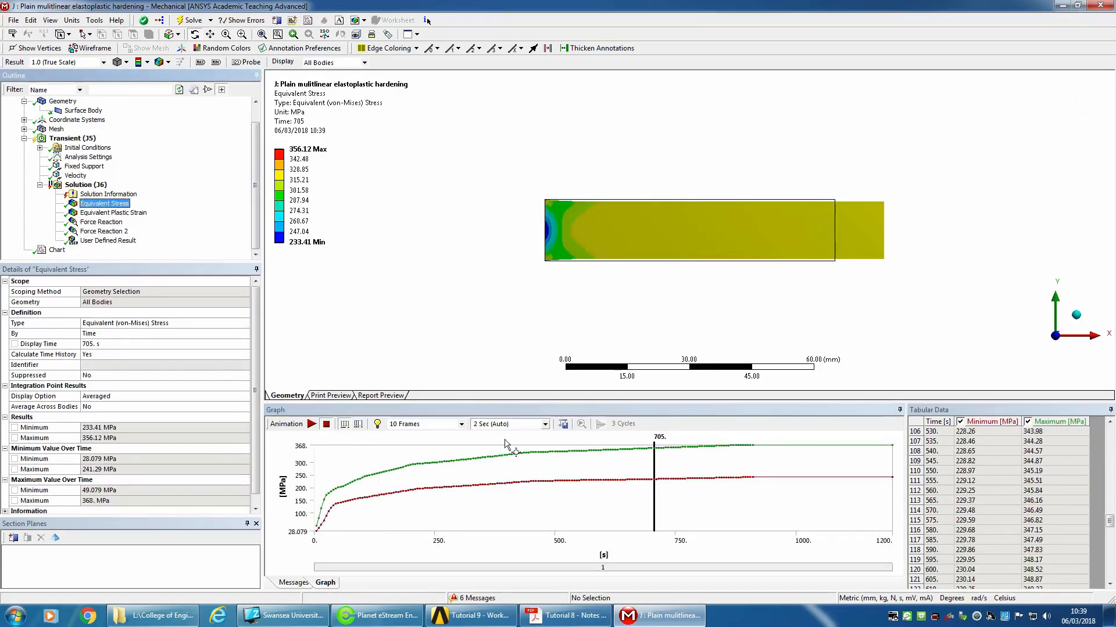
left_click(534, 425)
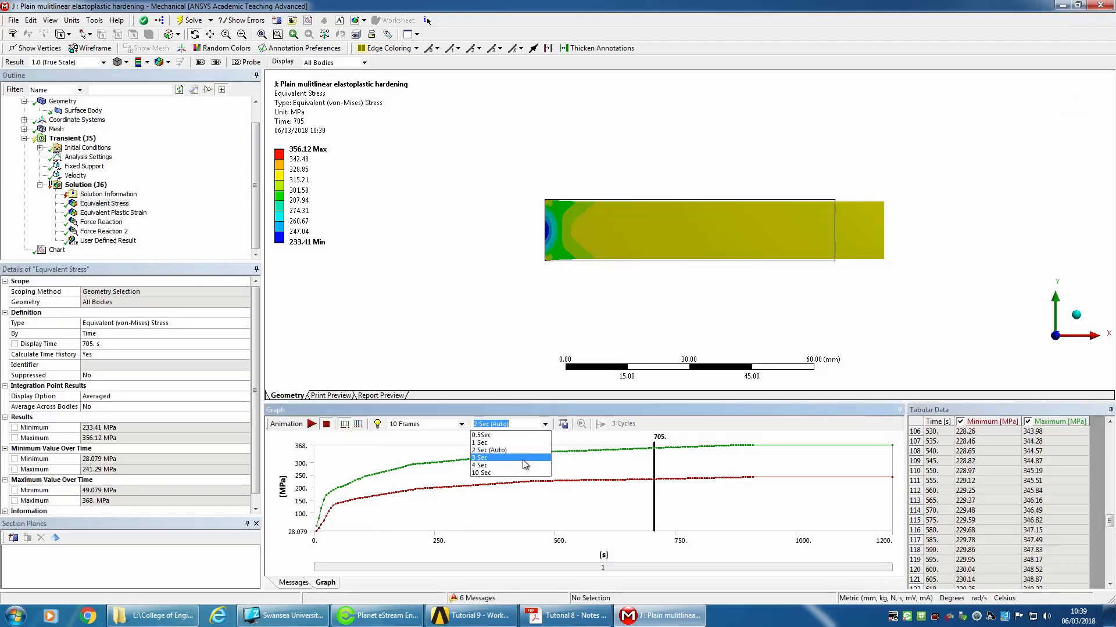
left_click(519, 466)
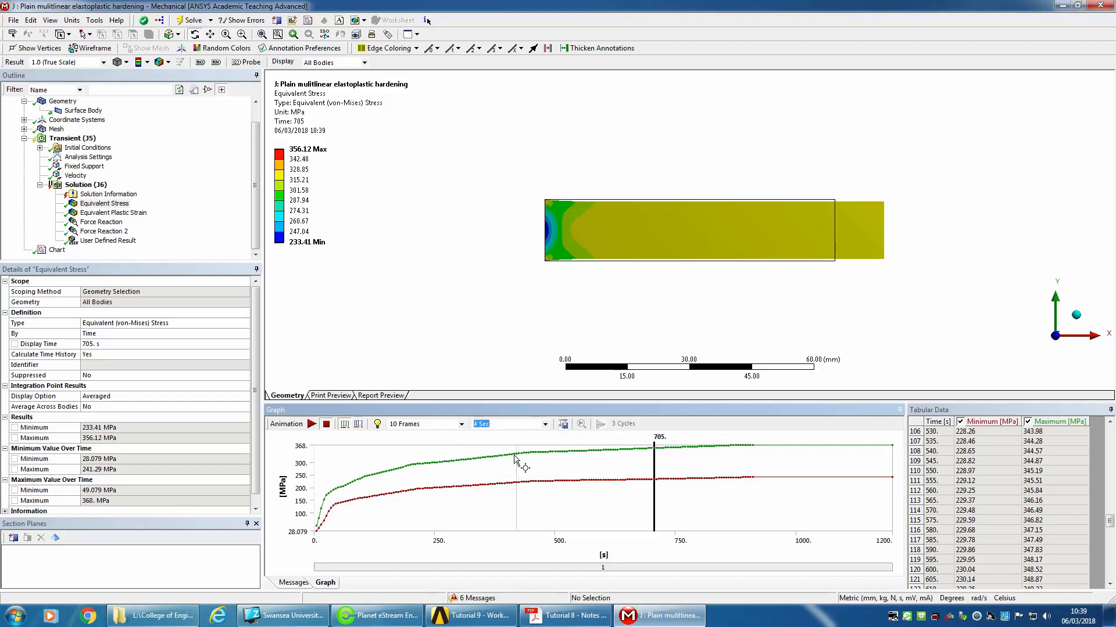
left_click(462, 424)
left_click(446, 462)
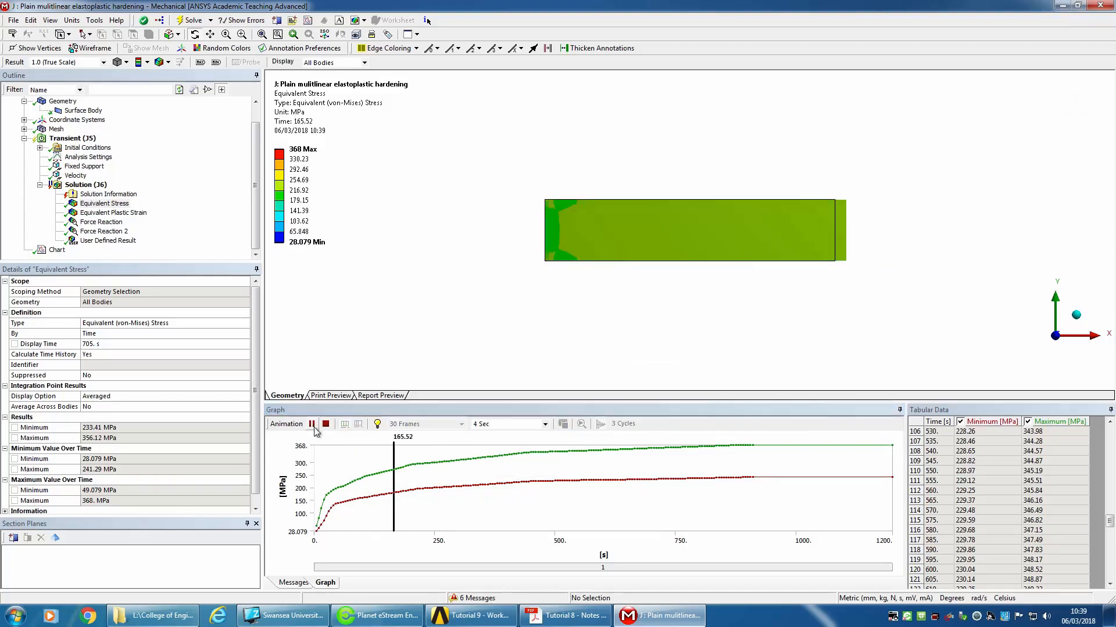
left_click(313, 424)
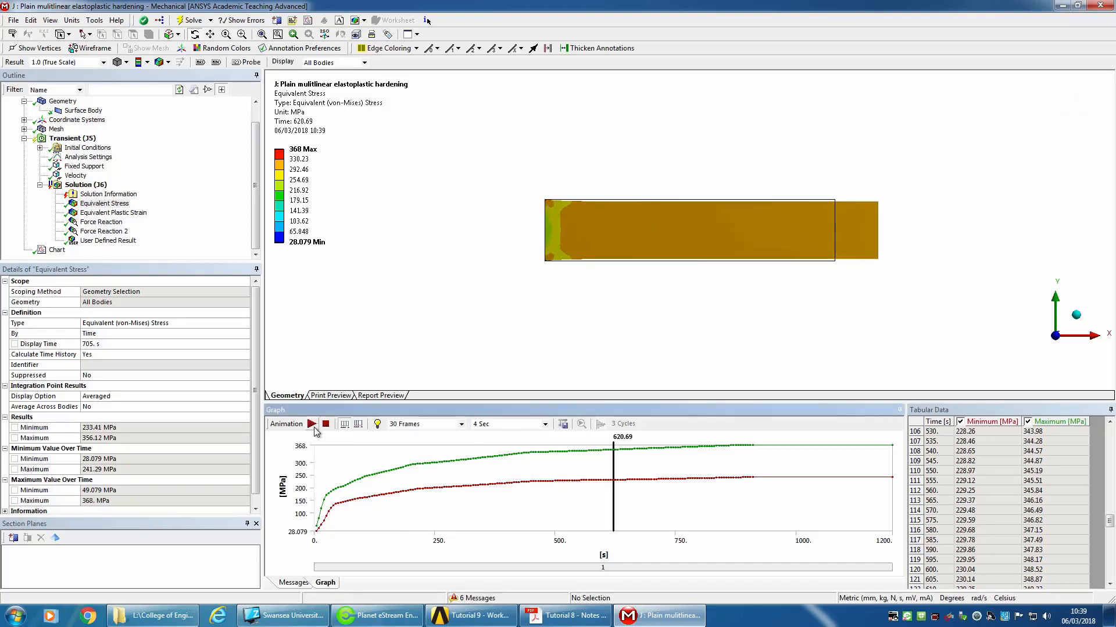
Shorten the Equivalent Stress animation to 0.5 seconds and play it
left_click(544, 425)
left_click(533, 436)
left_click(312, 424)
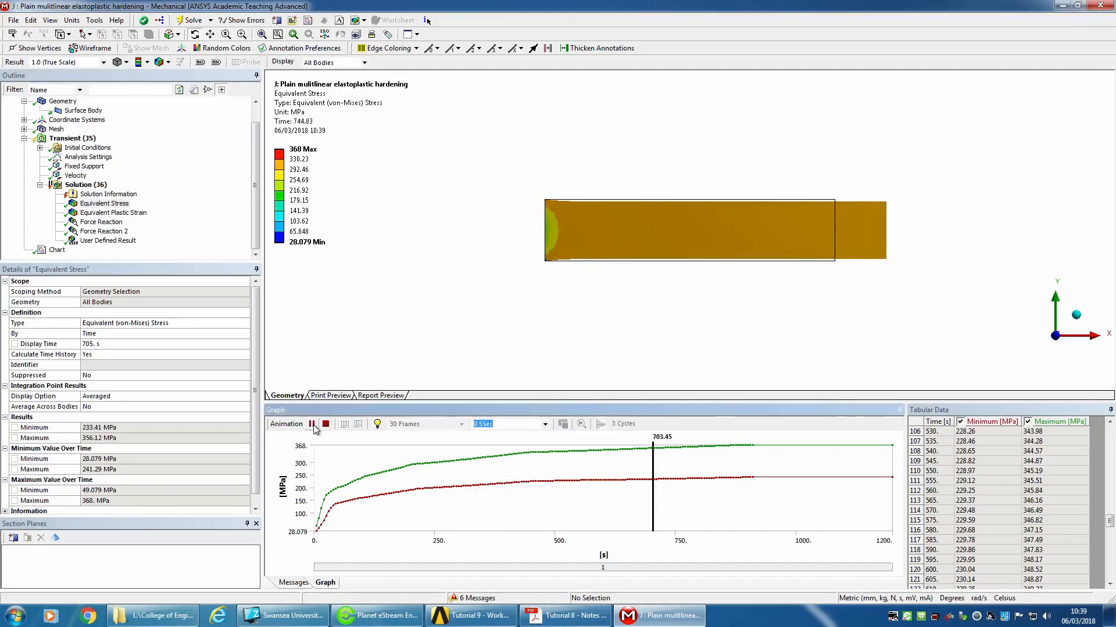
Set the Equivalent Stress animation to 40 frames over 10 seconds, play it through and stop it
left_click(549, 428)
left_click(521, 475)
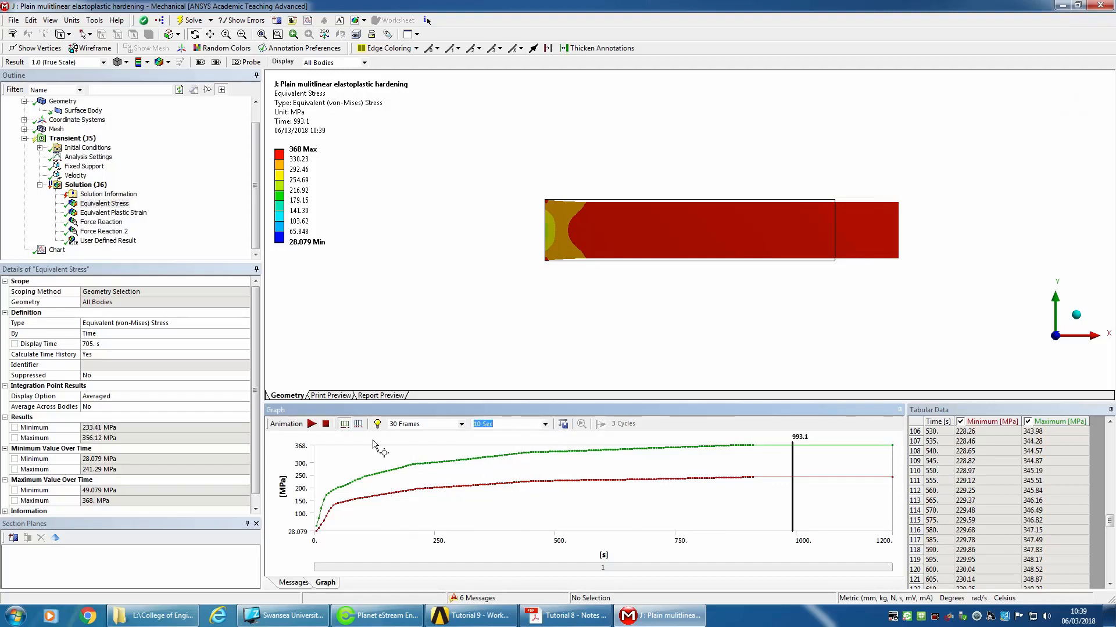
left_click(461, 424)
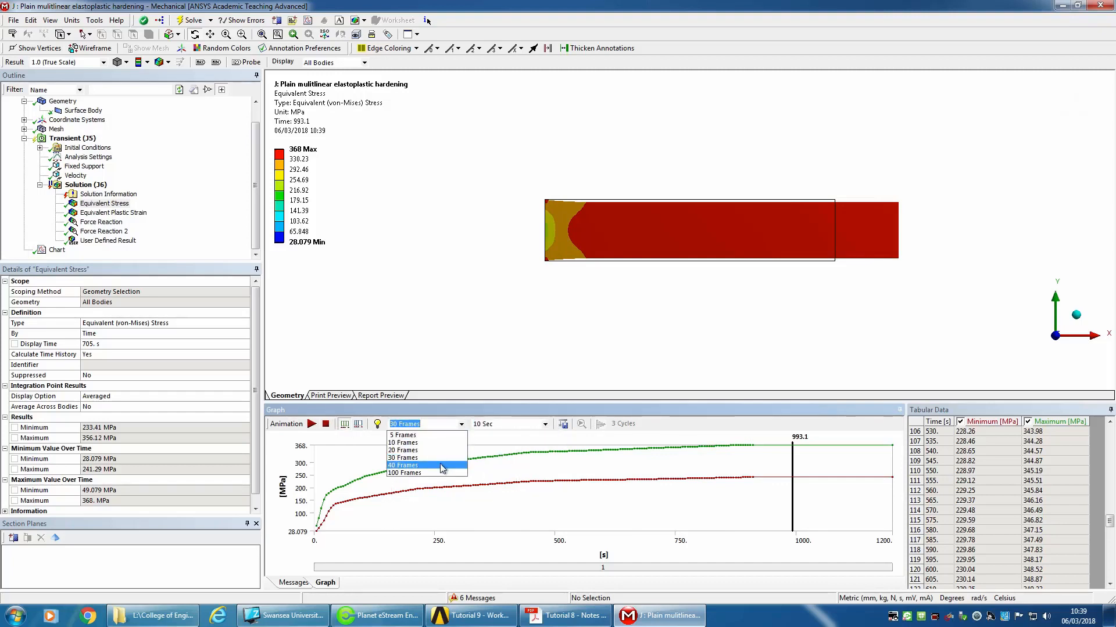
left_click(401, 461)
left_click(313, 425)
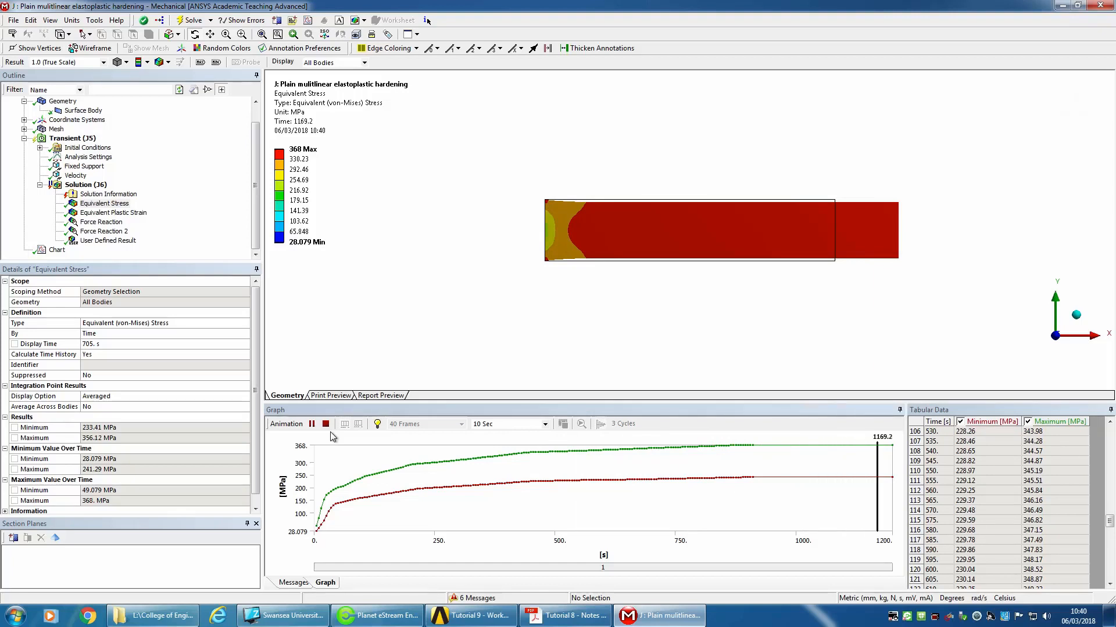
left_click(326, 424)
Play and stop the Equivalent Plastic Strain animation, and examine the strain contours close up at the fixed end
left_click(118, 213)
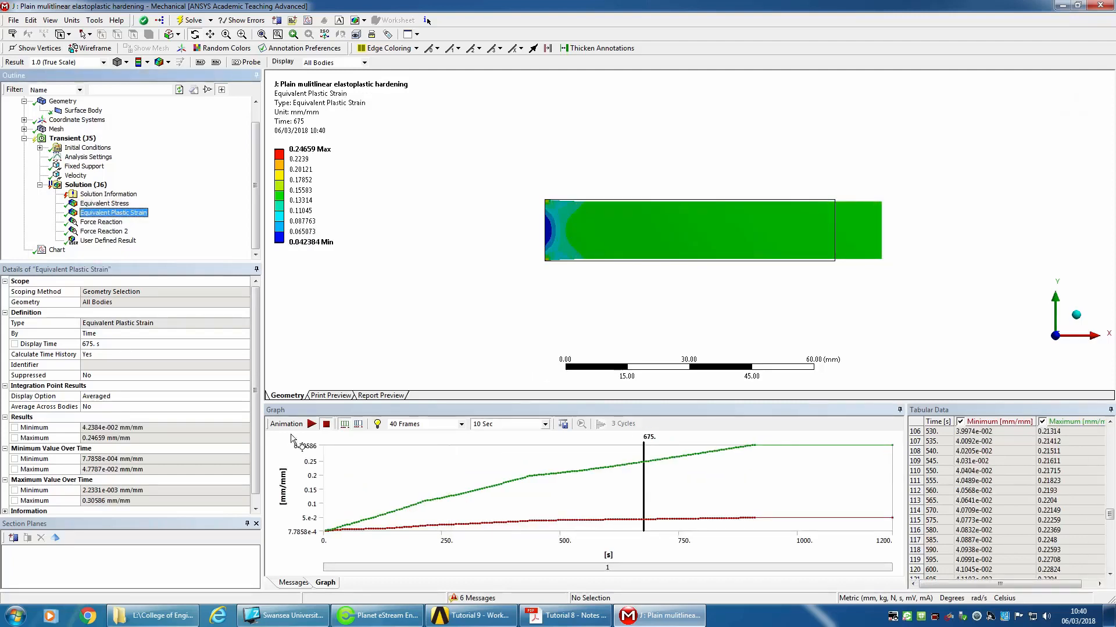
left_click(312, 425)
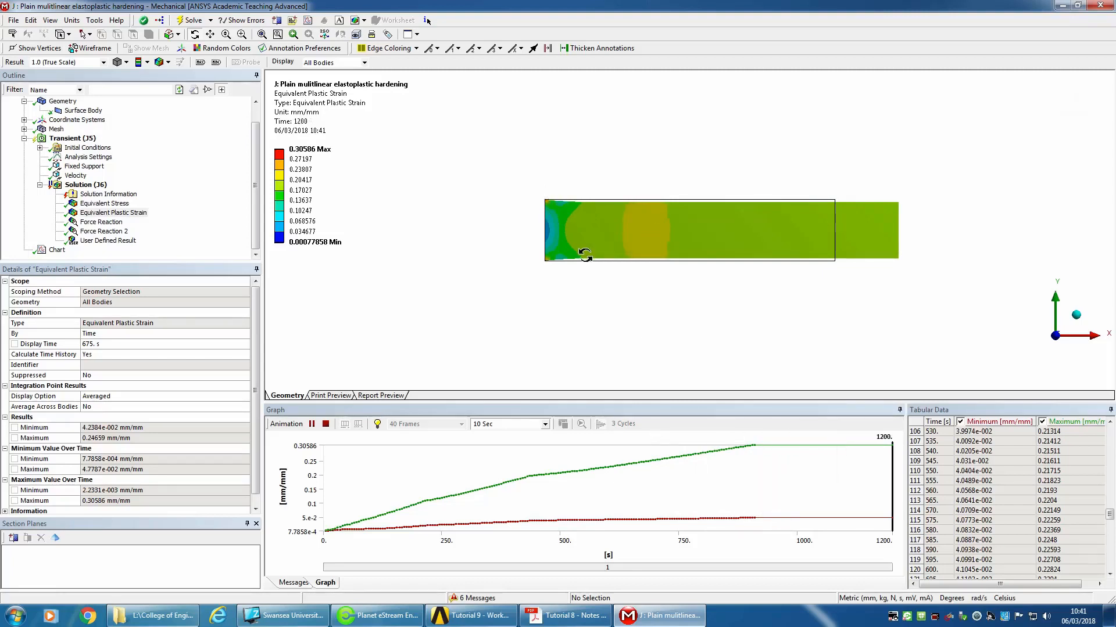
left_click(326, 425)
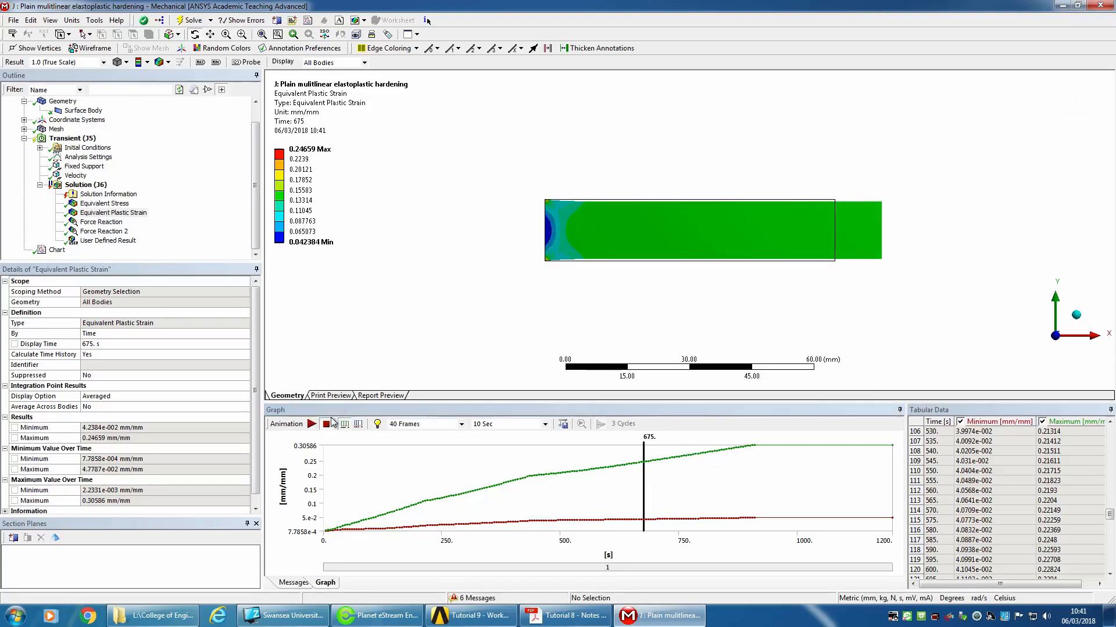
right_click_drag(516, 155, 634, 297)
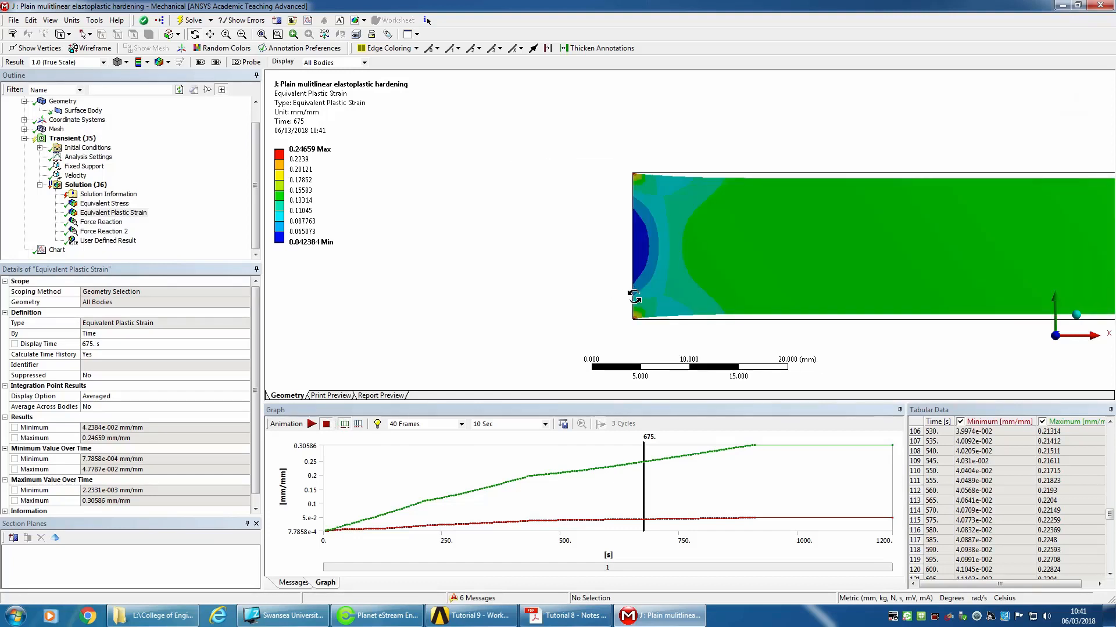
Review the Force Reaction curve and User Defined Result of the multilinear hardening sample, and close its Mechanical window
scroll(634, 297, "down", 5)
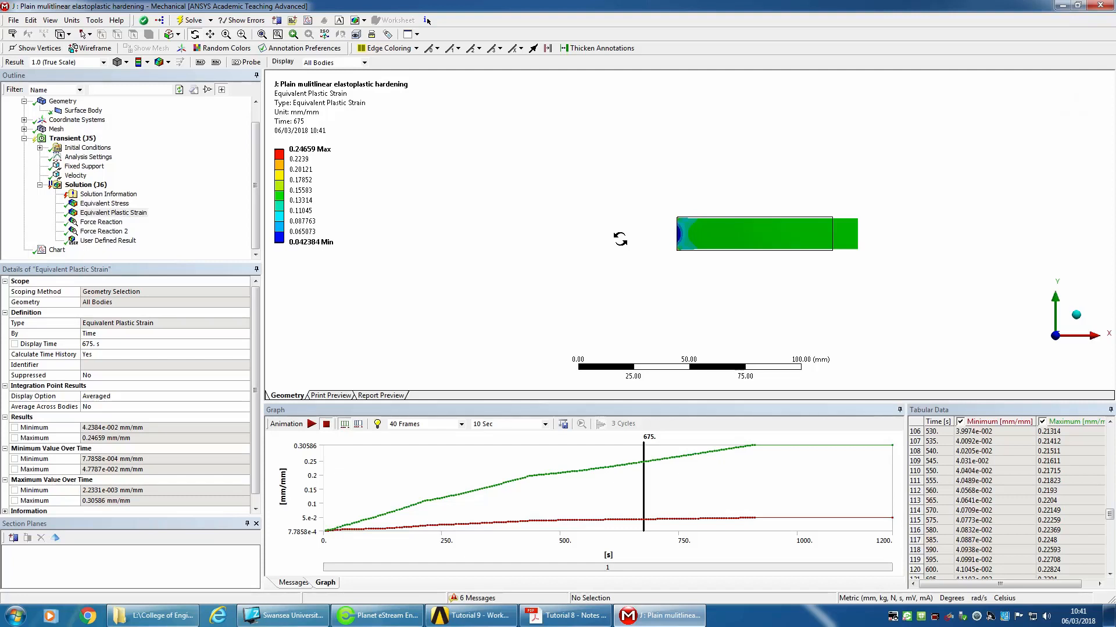
left_click(98, 222)
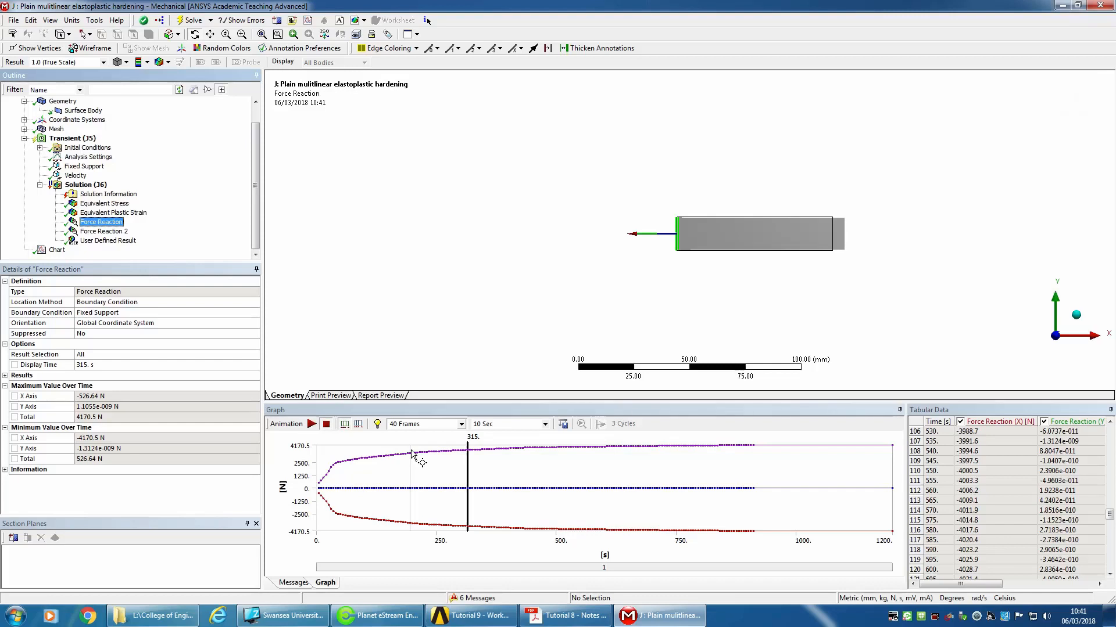
left_click(742, 449)
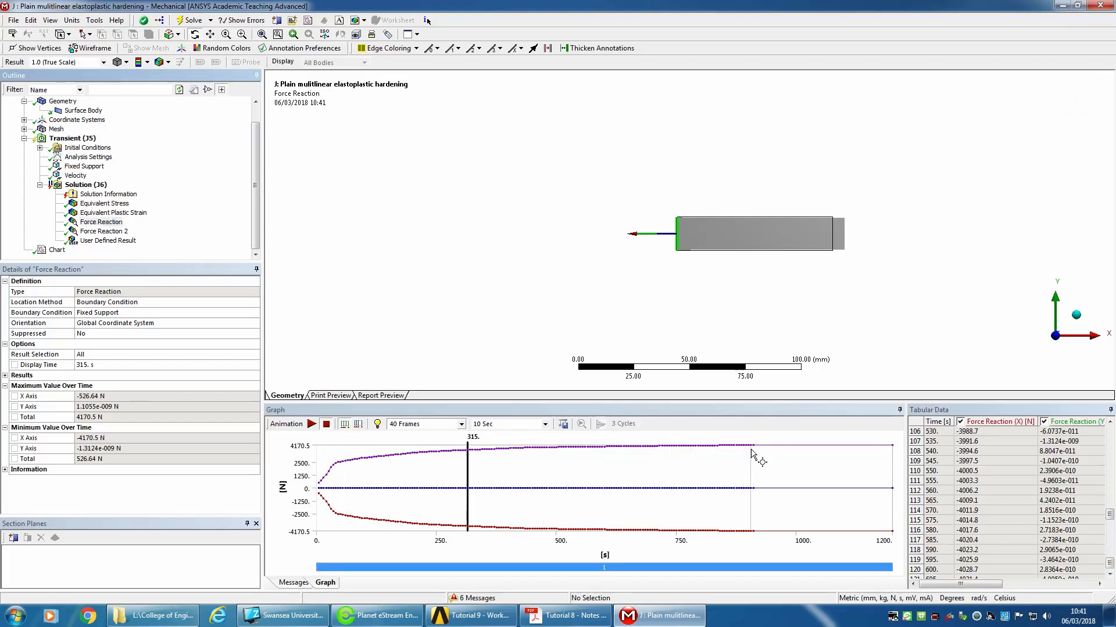
left_click(110, 241)
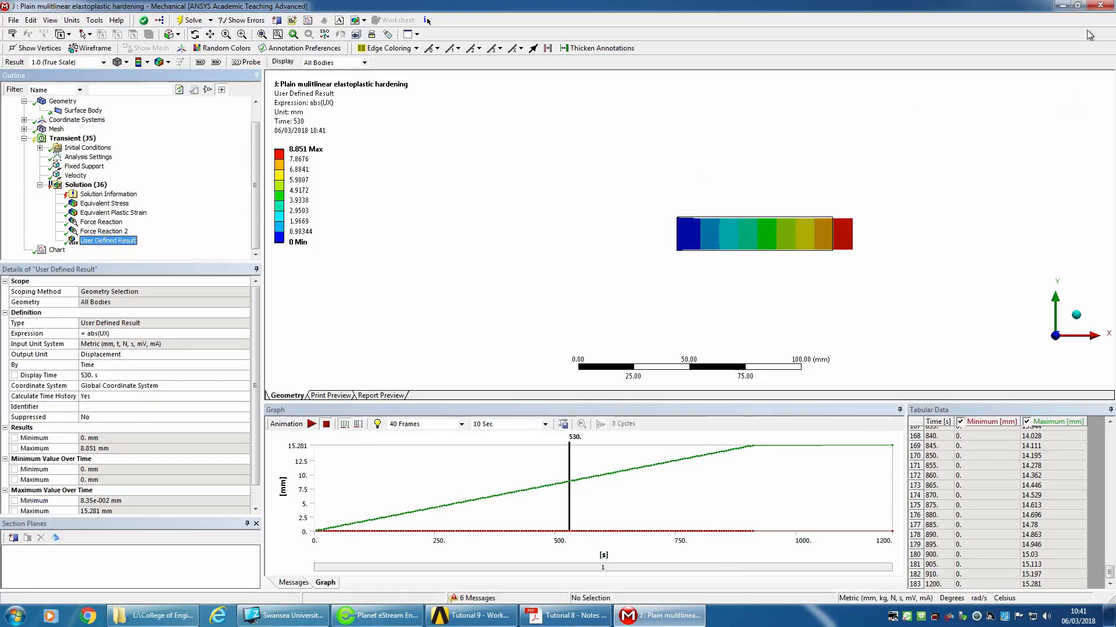
left_click(1096, 10)
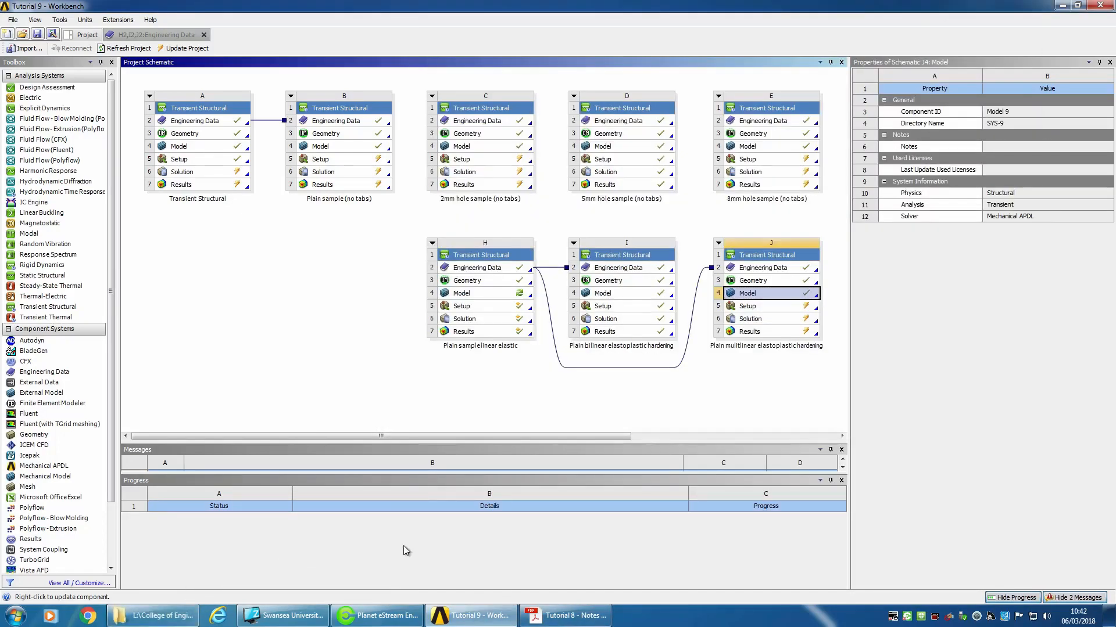
left_click(87, 616)
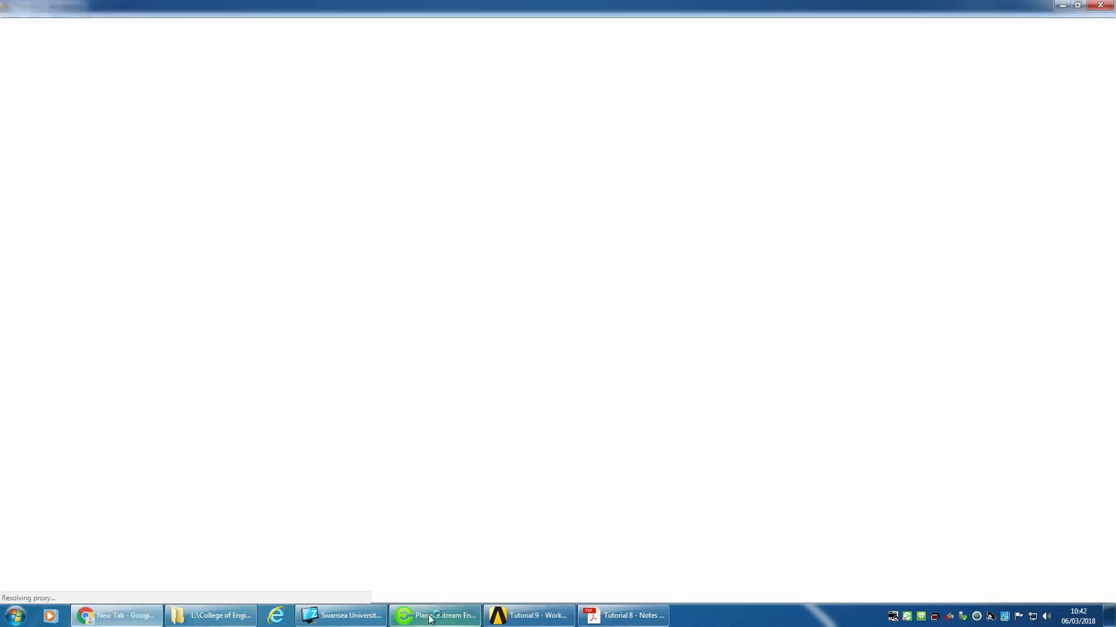
left_click(434, 616)
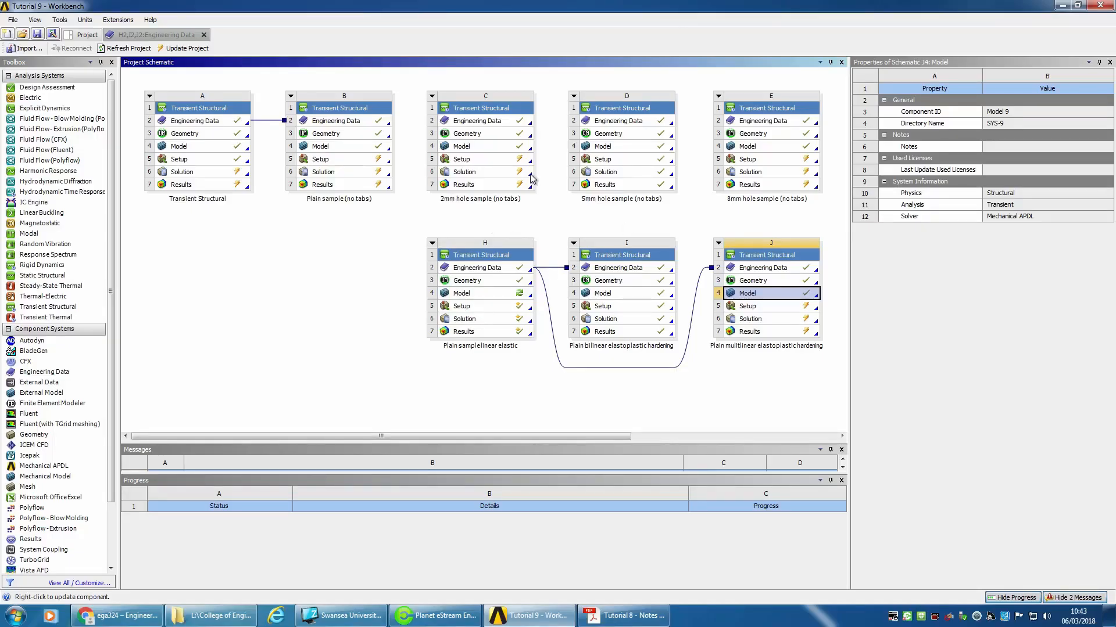
Open the model of the 2mm hole sample (no tabs) and inspect its Symmetry Region
left_click(466, 148)
double_click(465, 151)
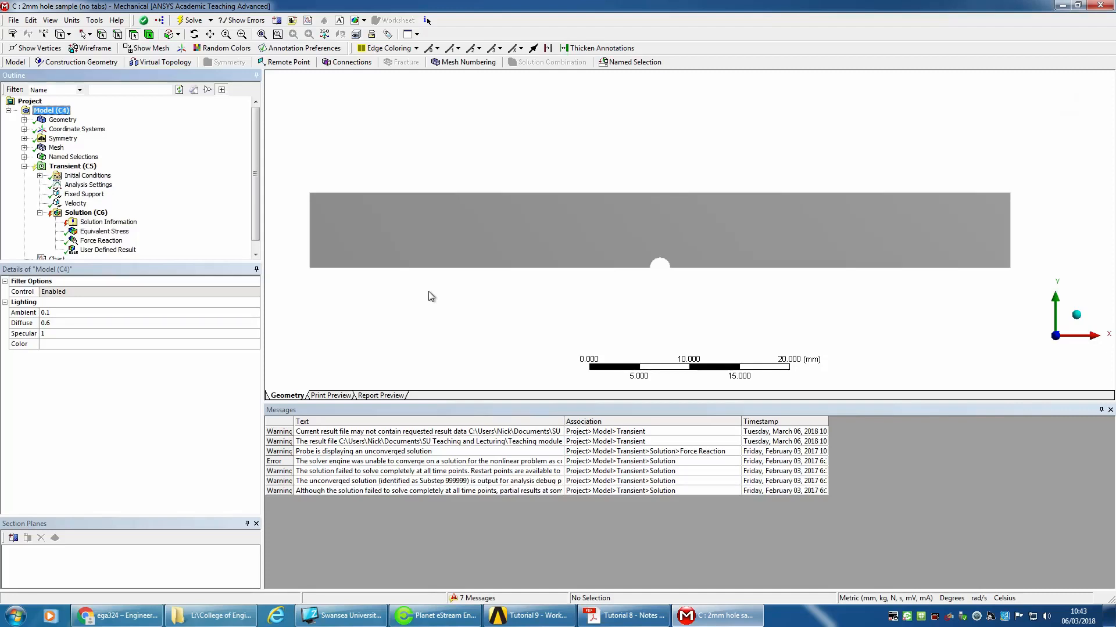
left_click(24, 138)
left_click(71, 148)
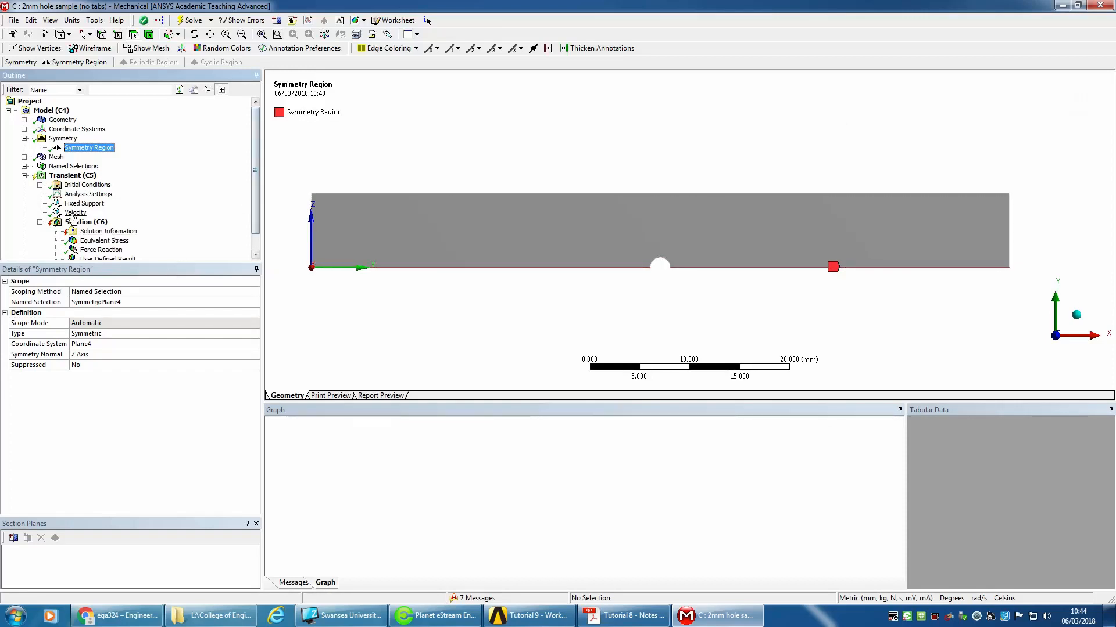
Inspect the 2mm hole sample's mesh close up around the hole, including the list of sizing, method and inflation controls
left_click(51, 158)
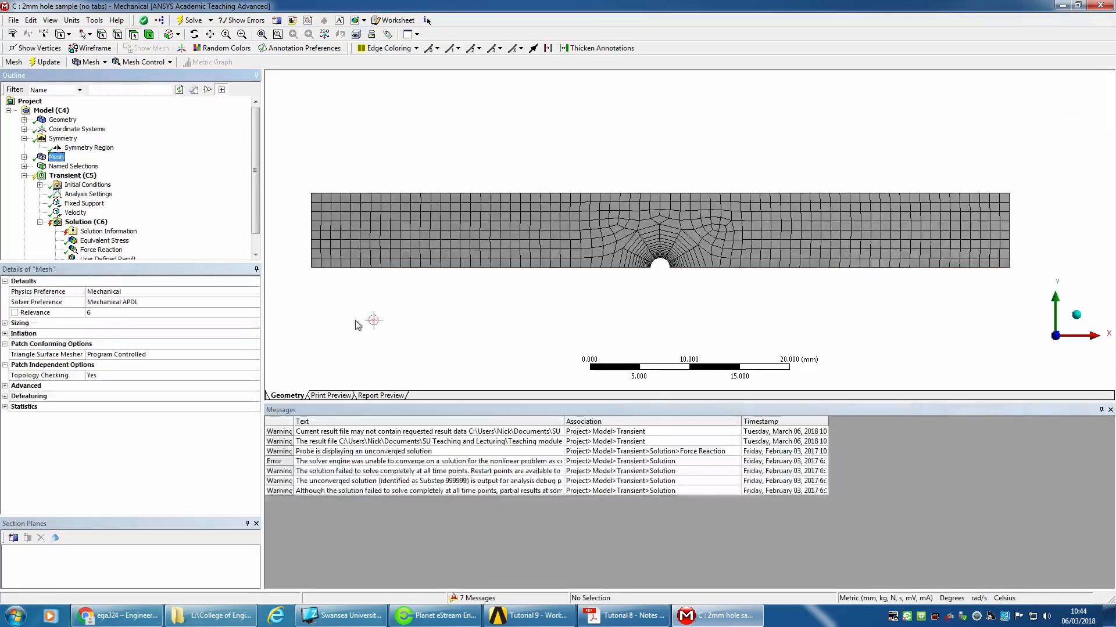
right_click_drag(601, 220, 705, 285)
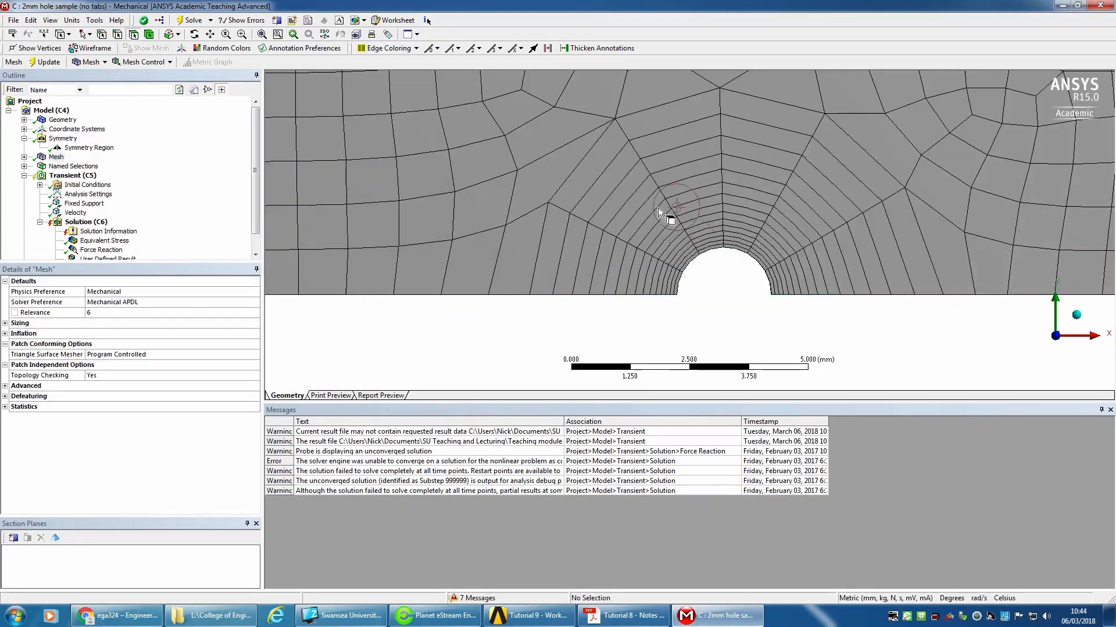
left_click(23, 157)
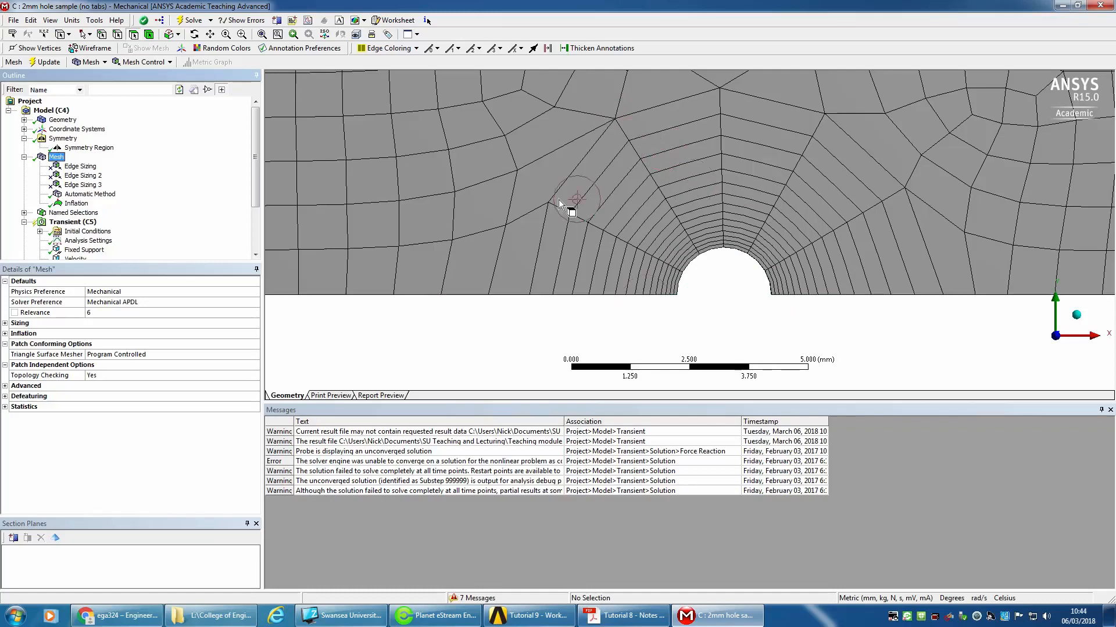
scroll(677, 226, "down", 5)
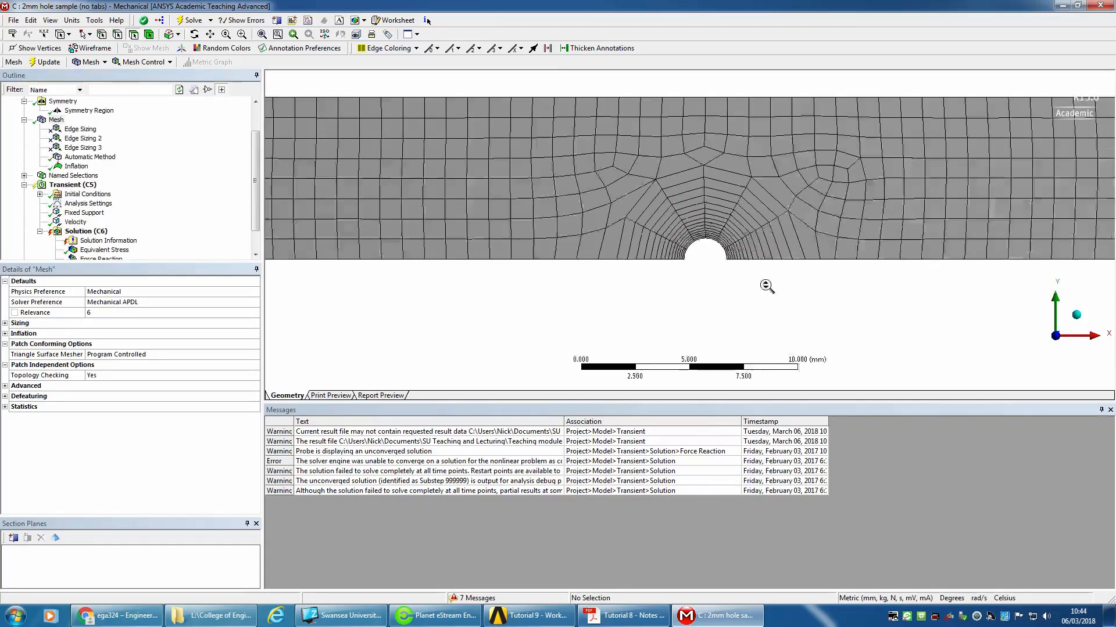
right_click_drag(608, 122, 634, 184)
scroll(747, 259, "down", 3)
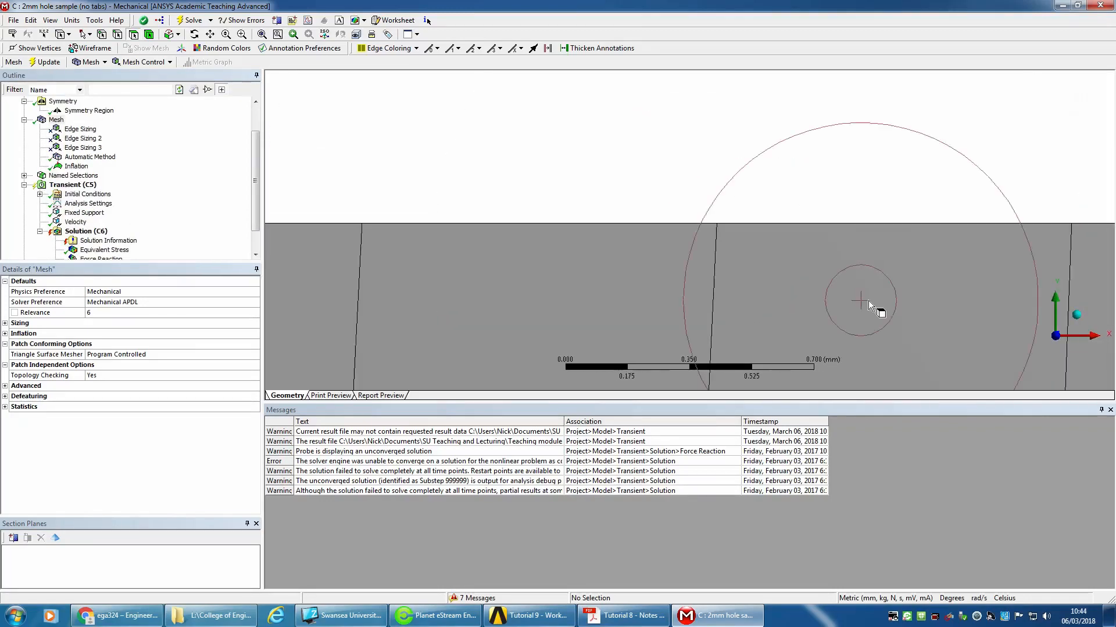
left_click(1057, 336)
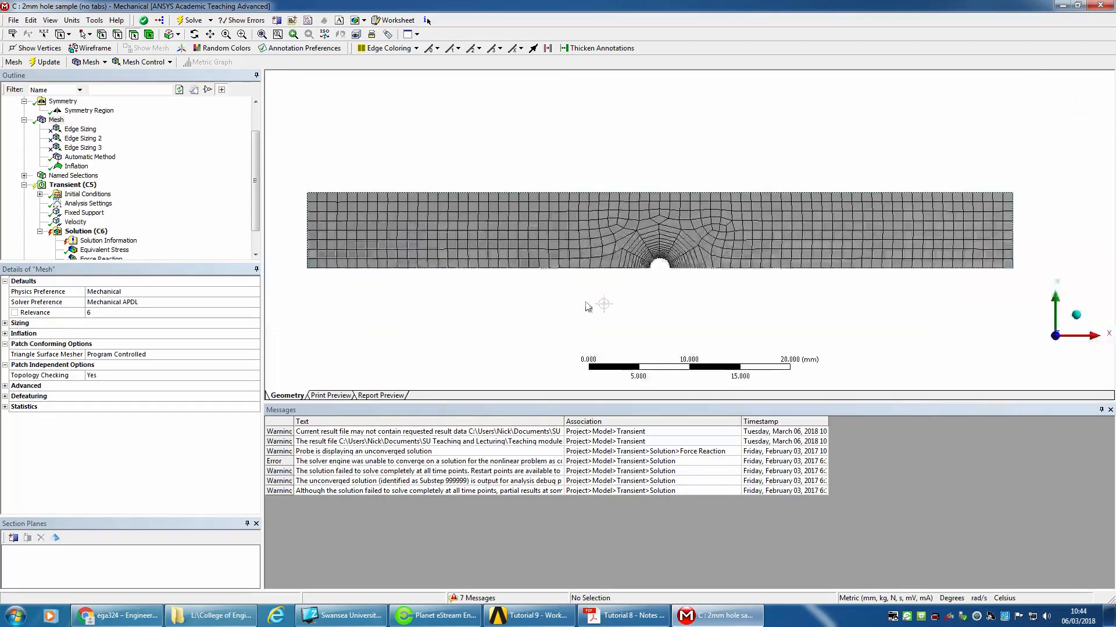
Solve the 2mm hole sample's transient analysis while monitoring its force convergence, and check the Velocity load
left_click_drag(256, 155, 257, 187)
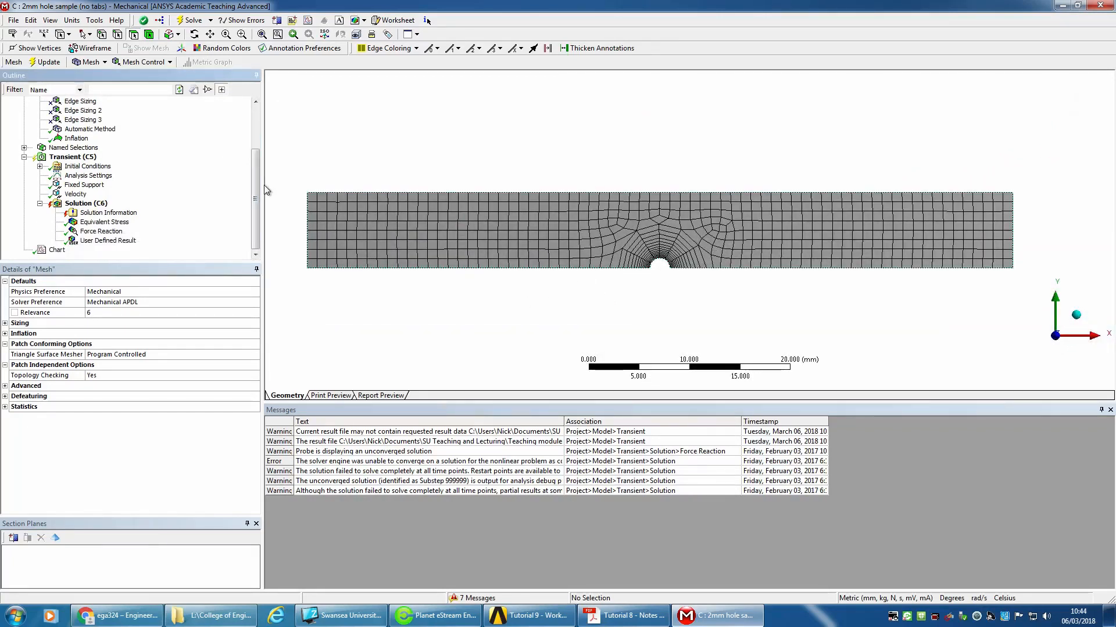
right_click(77, 157)
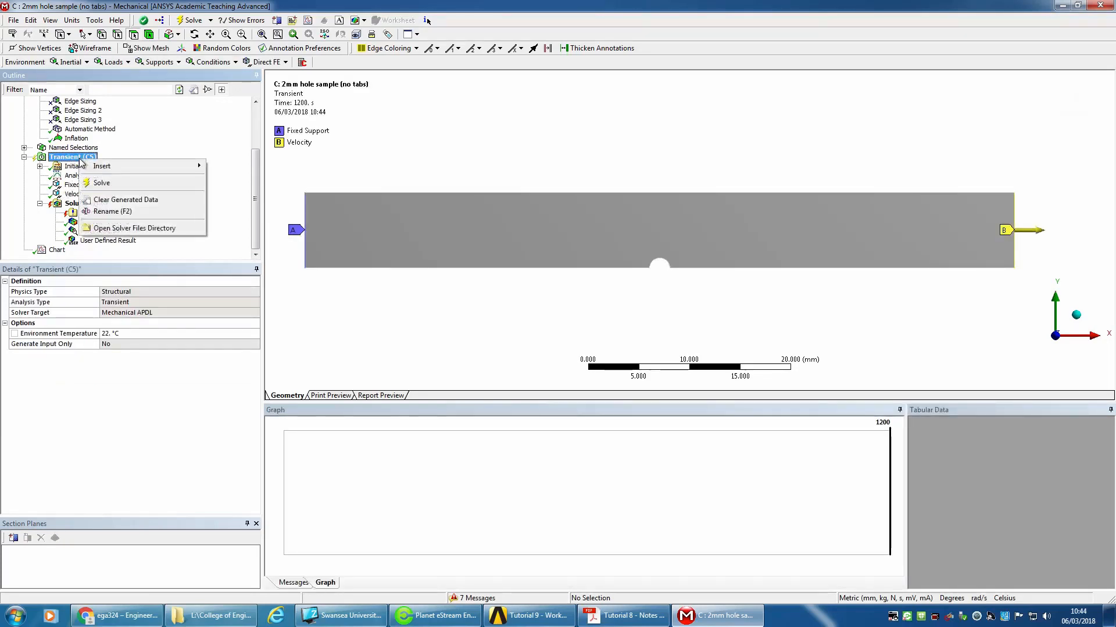
left_click(101, 184)
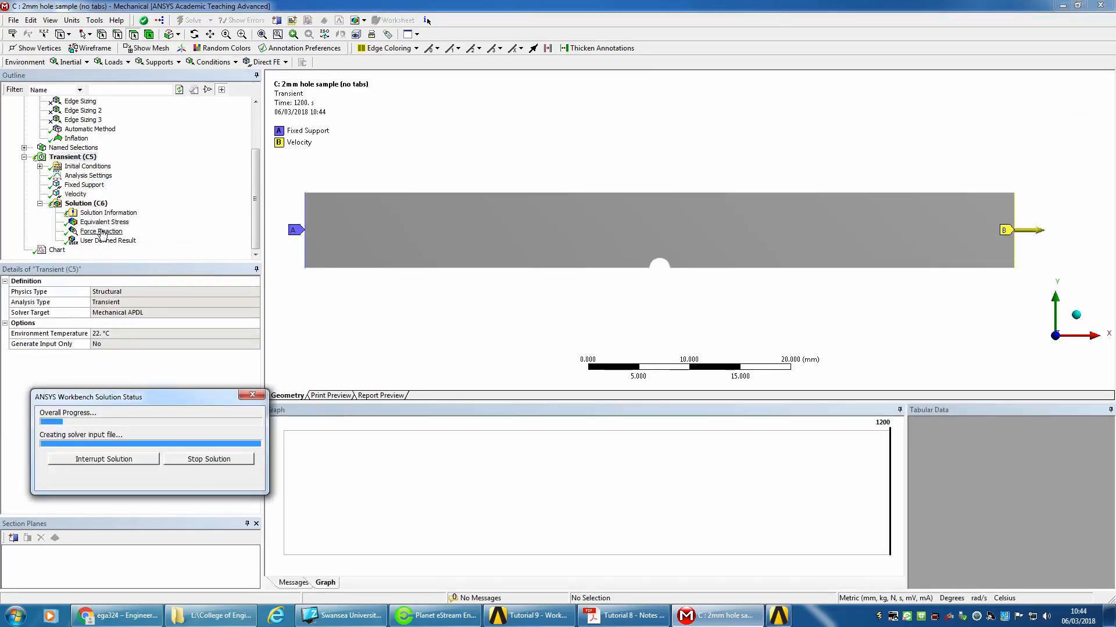
left_click(108, 213)
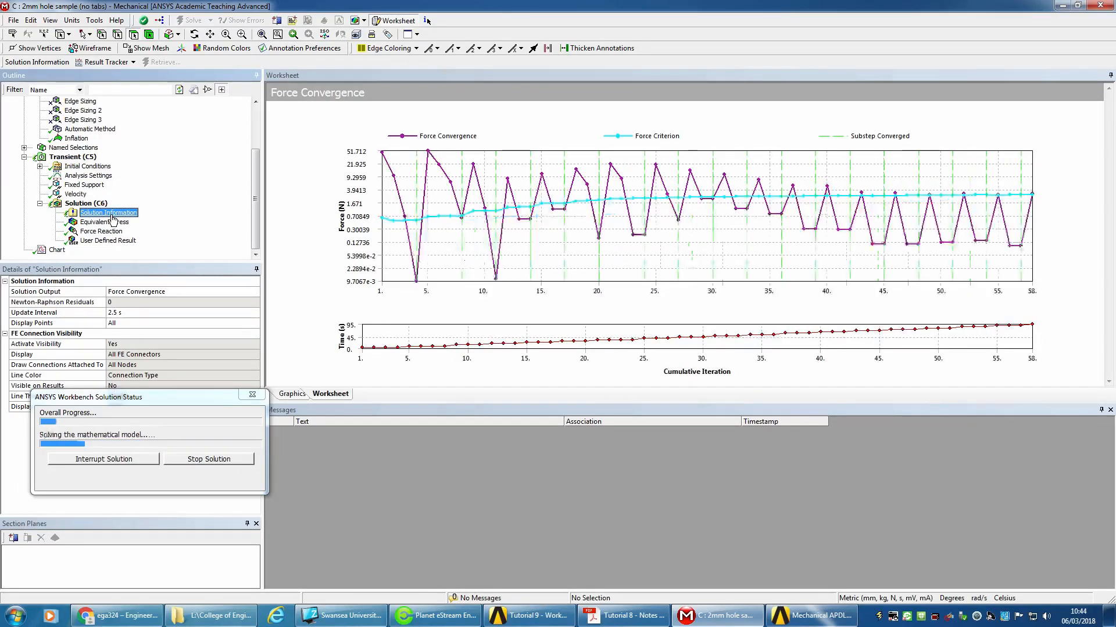
left_click(75, 195)
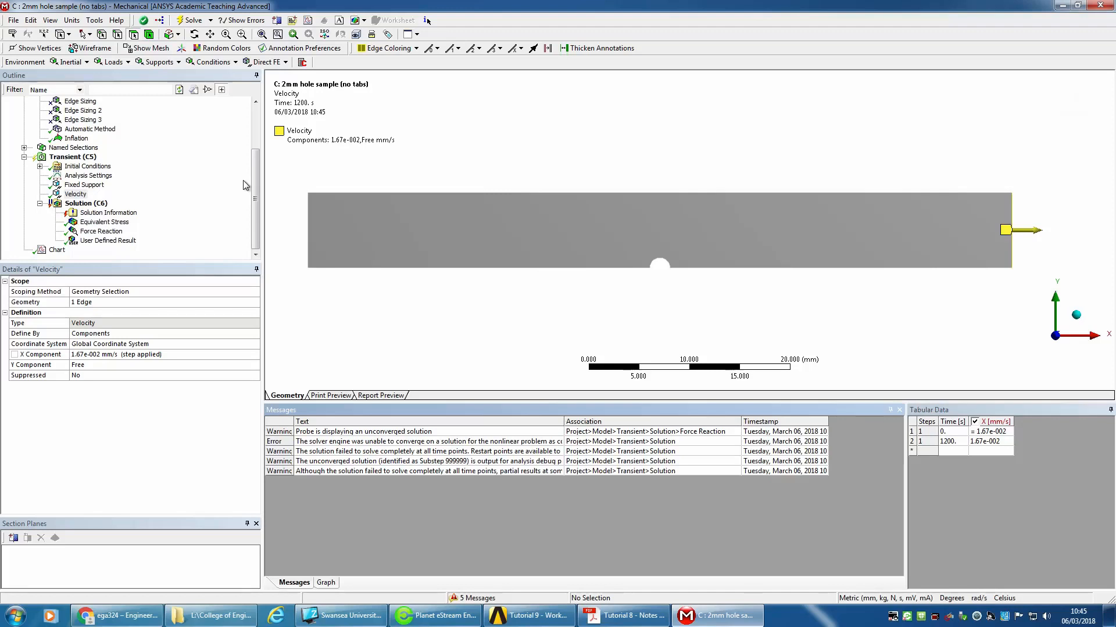
Retrieve the 2mm hole sample's Equivalent Stress contours at 155 s and 205 s from the result graph
left_click(116, 224)
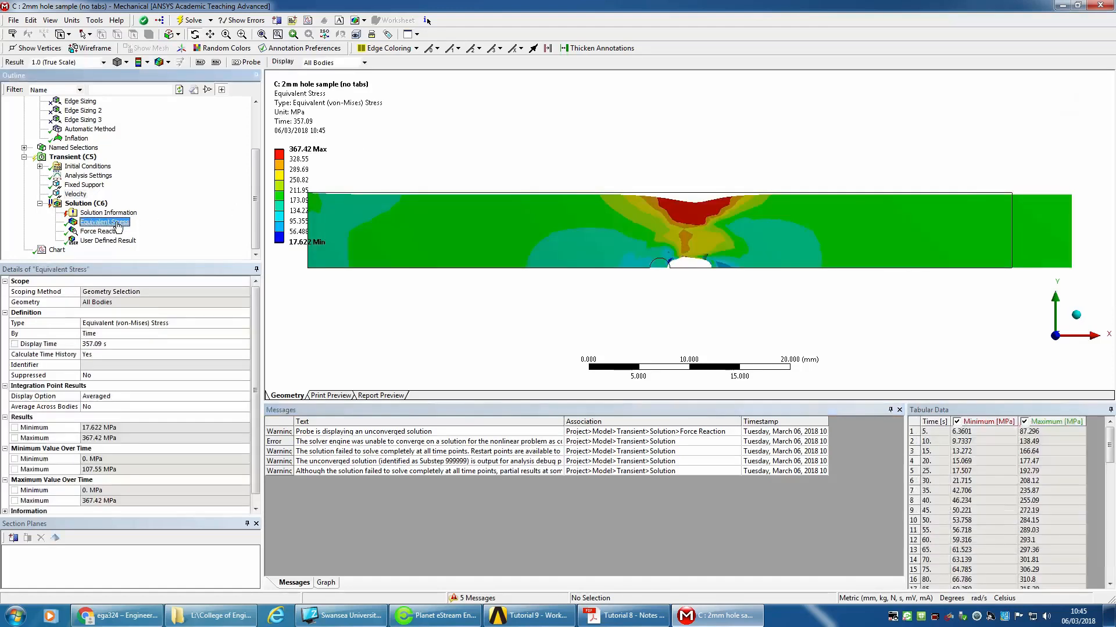
left_click(326, 583)
left_click(390, 491)
right_click(390, 491)
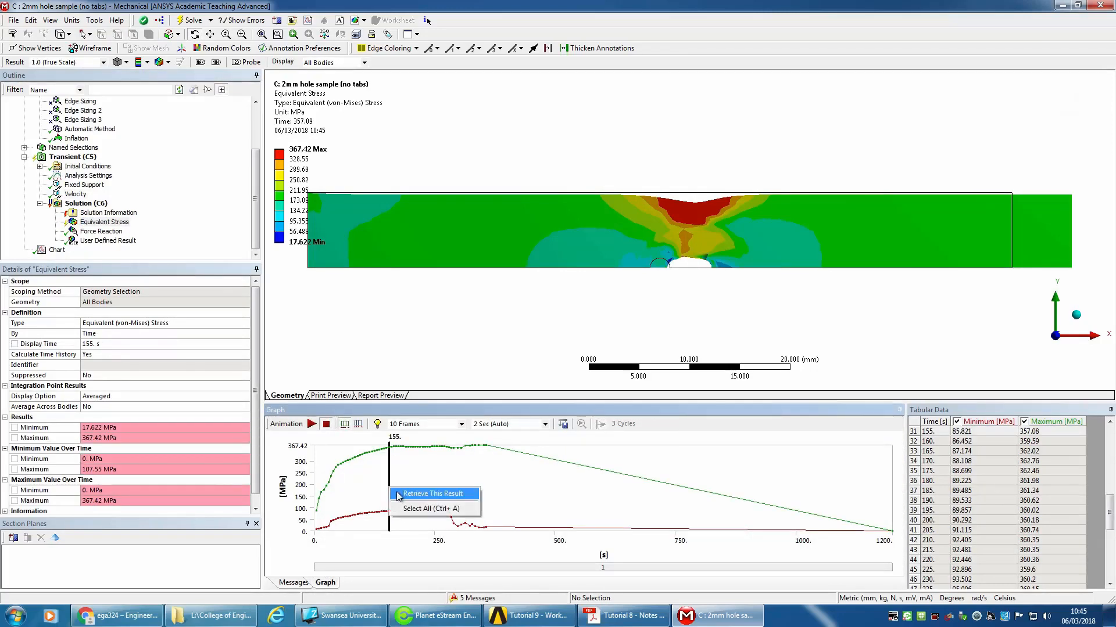
left_click(400, 495)
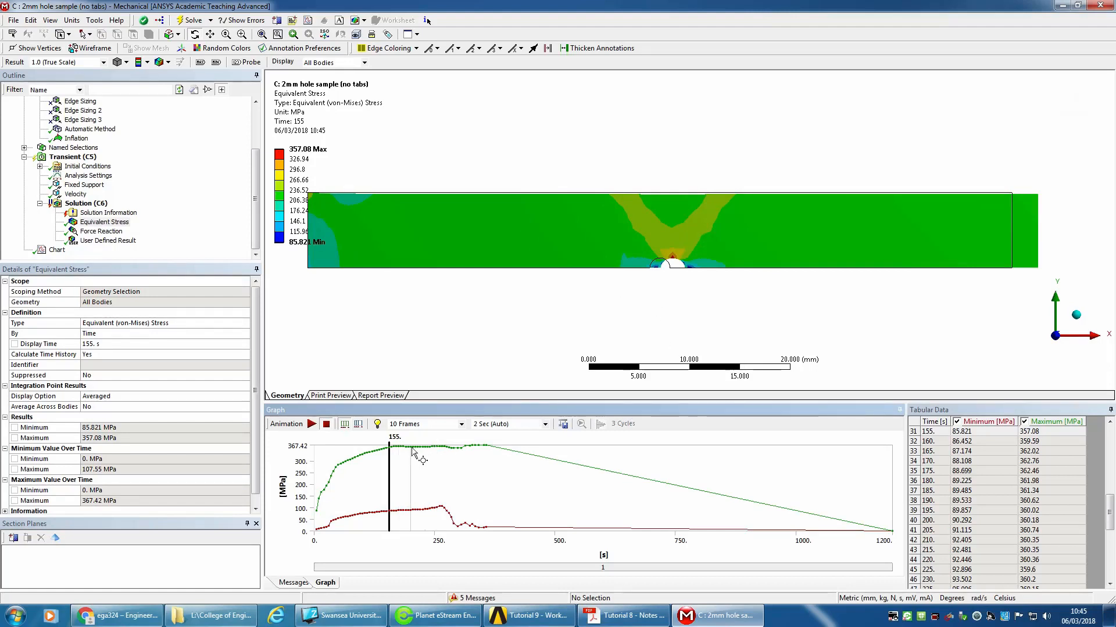
left_click(413, 472)
right_click(415, 469)
left_click(444, 474)
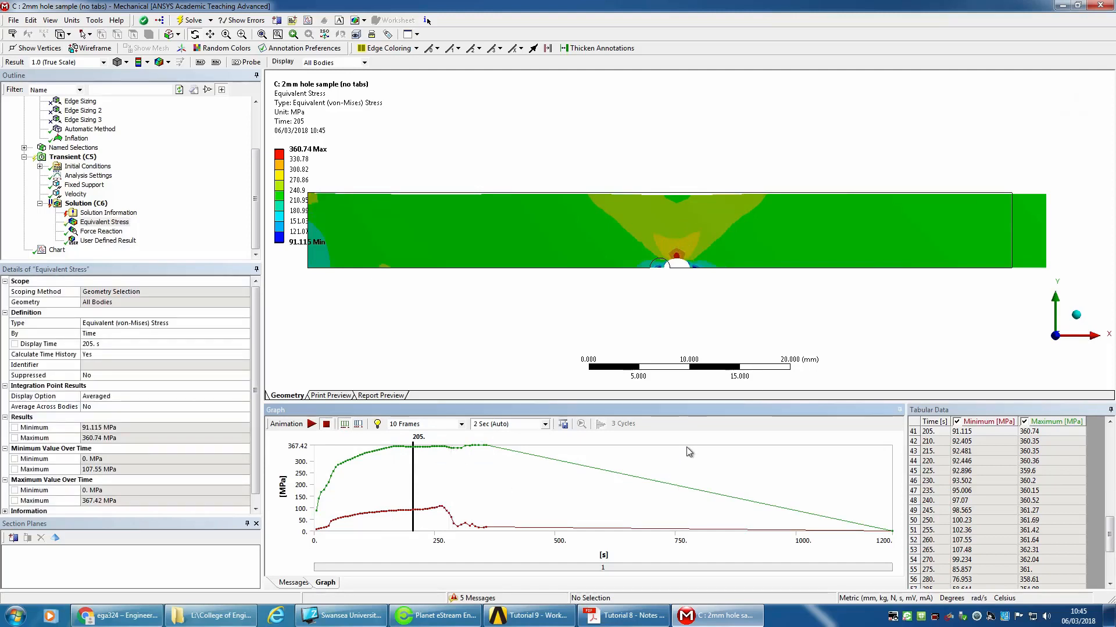
Retrieve the Equivalent Stress contours at 297.5 s and 341.12 s to examine the necking above the hole
left_click(458, 474)
right_click(460, 473)
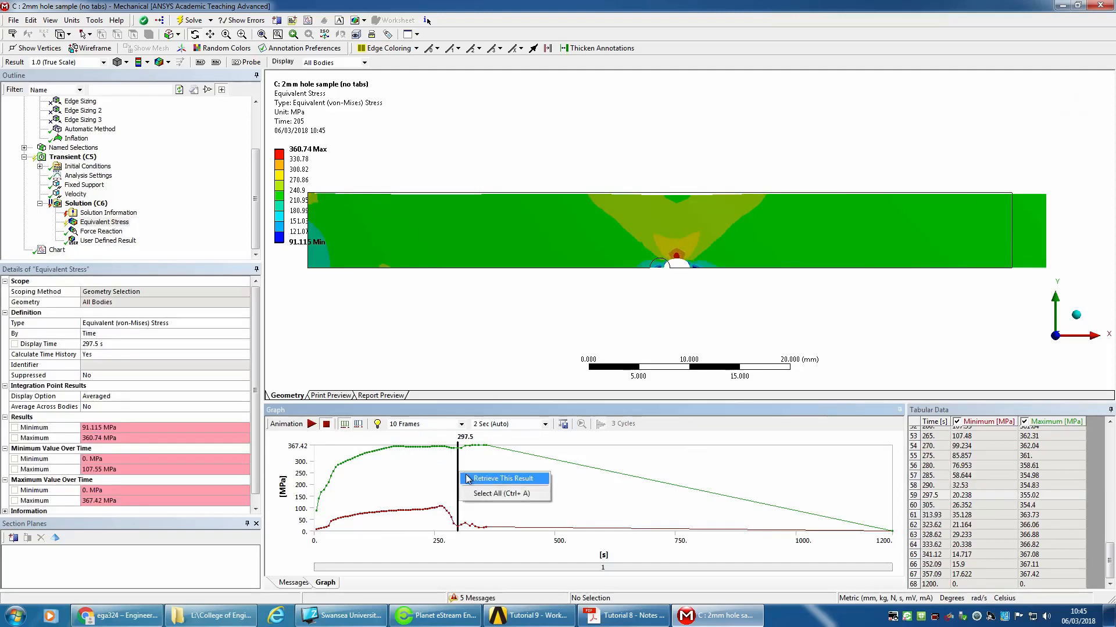
left_click(468, 478)
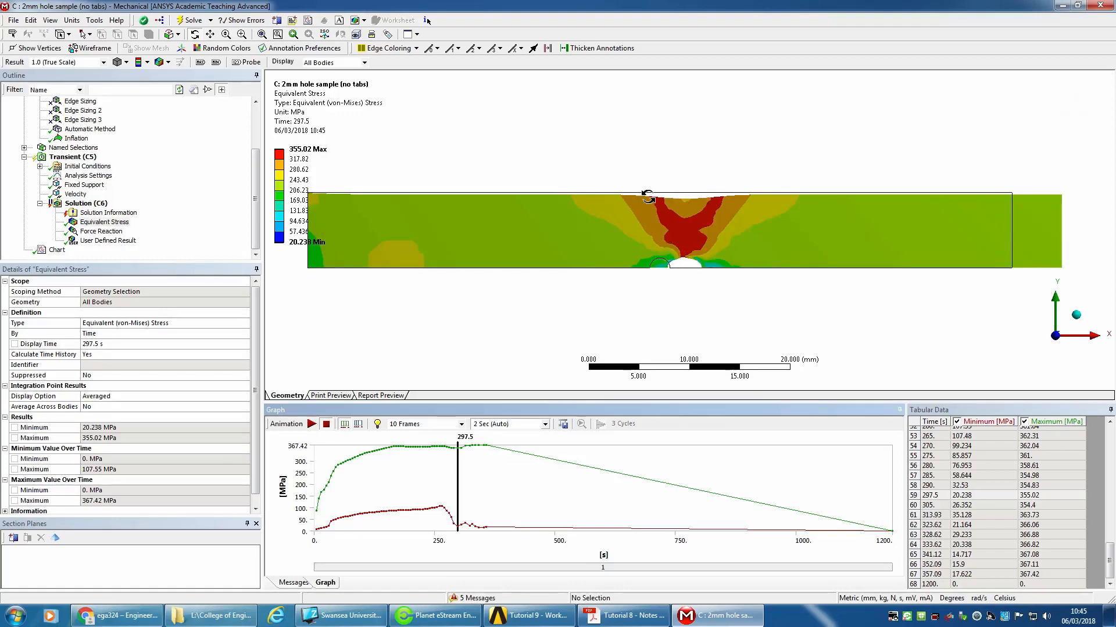
left_click(478, 478)
right_click(486, 472)
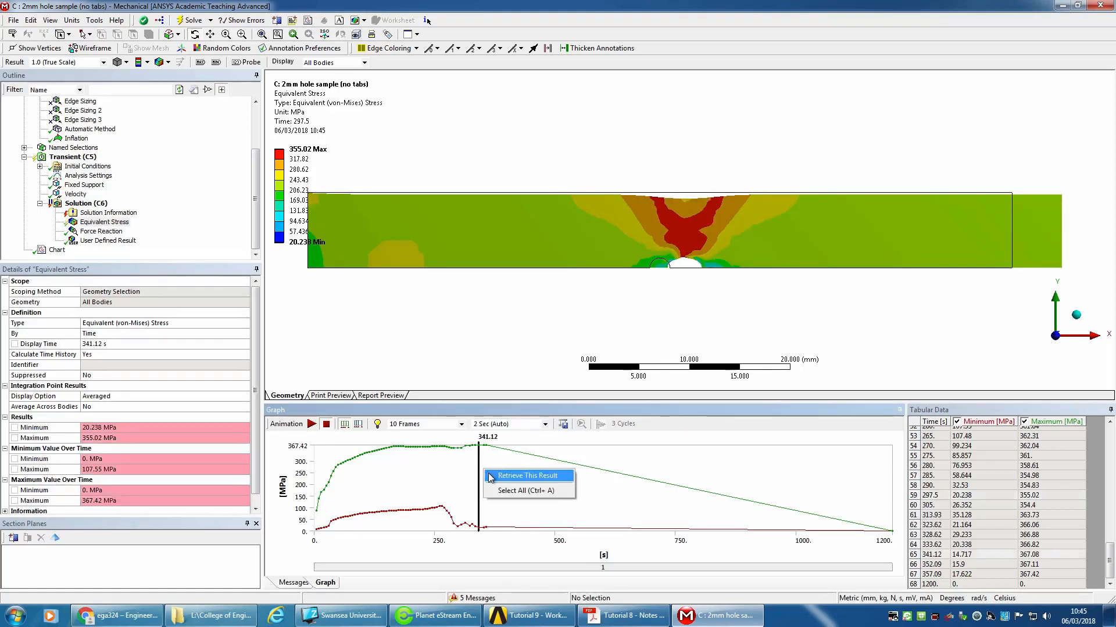
left_click(490, 478)
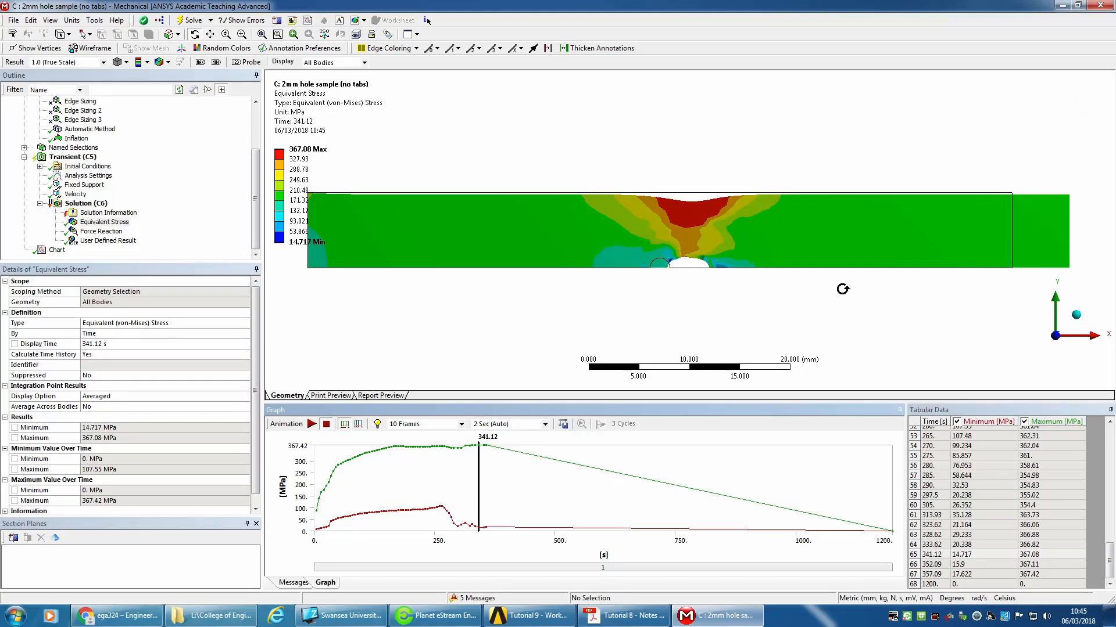
Review the 2mm hole sample's Force Reaction curve and close its Mechanical window, dismissing the Workbench error
left_click(102, 231)
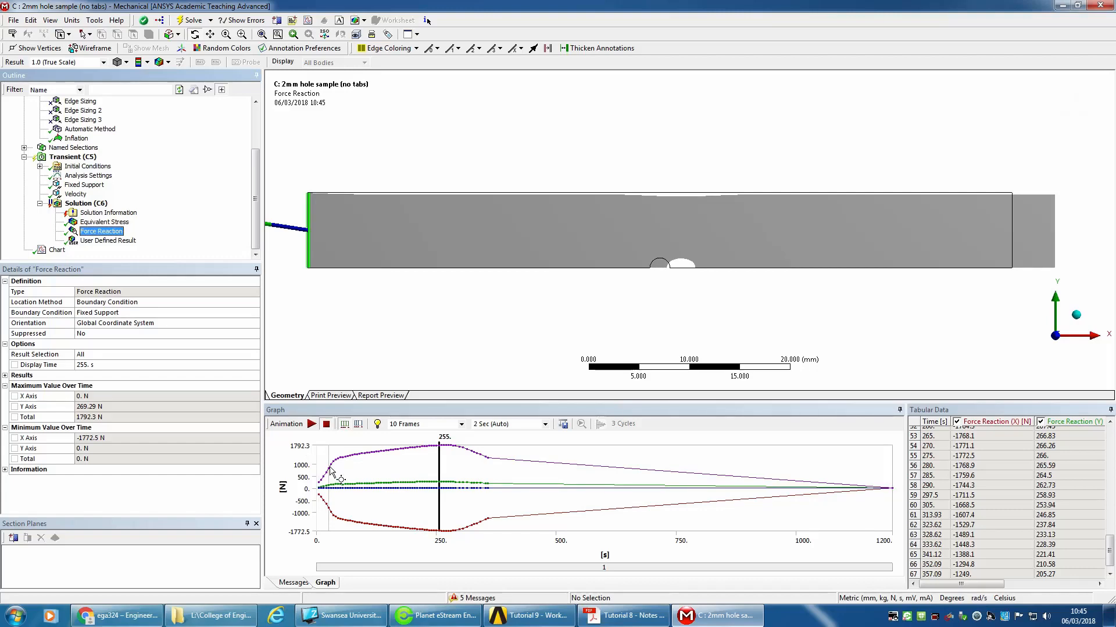
left_click(1100, 5)
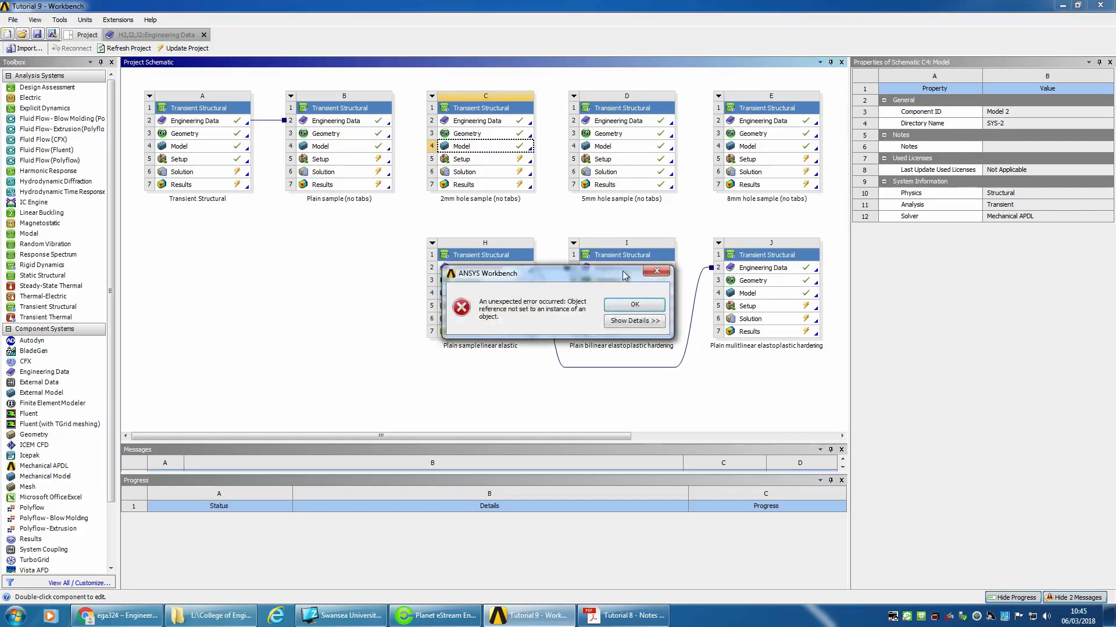
left_click(631, 304)
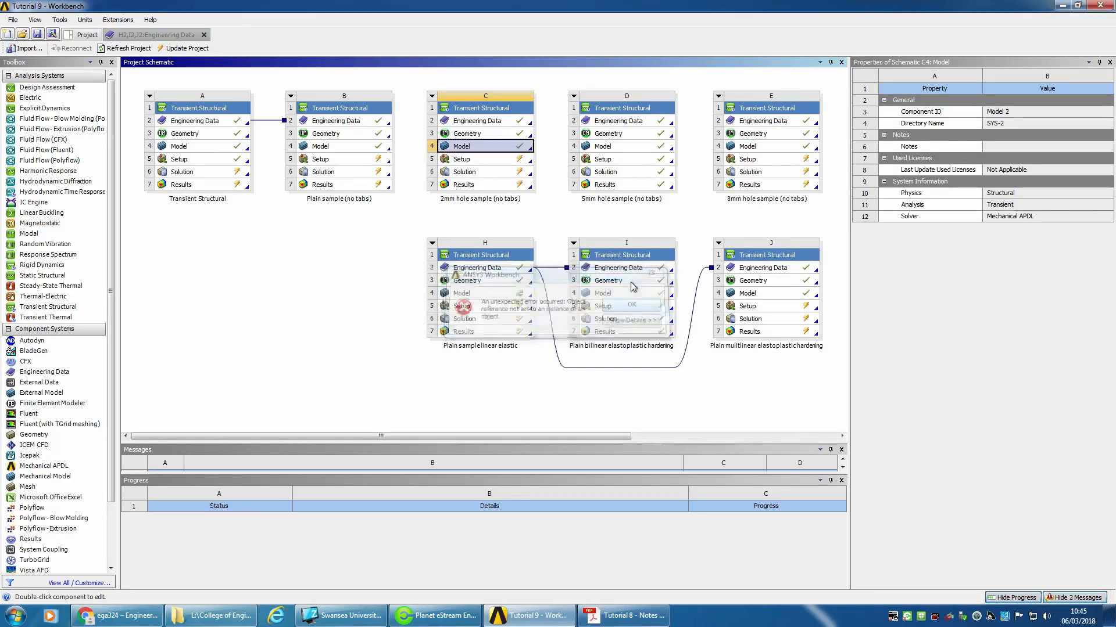
Open the model of the 5mm hole sample (no tabs) and review its Equivalent Stress and Force Reaction results
left_click(616, 148)
double_click(616, 149)
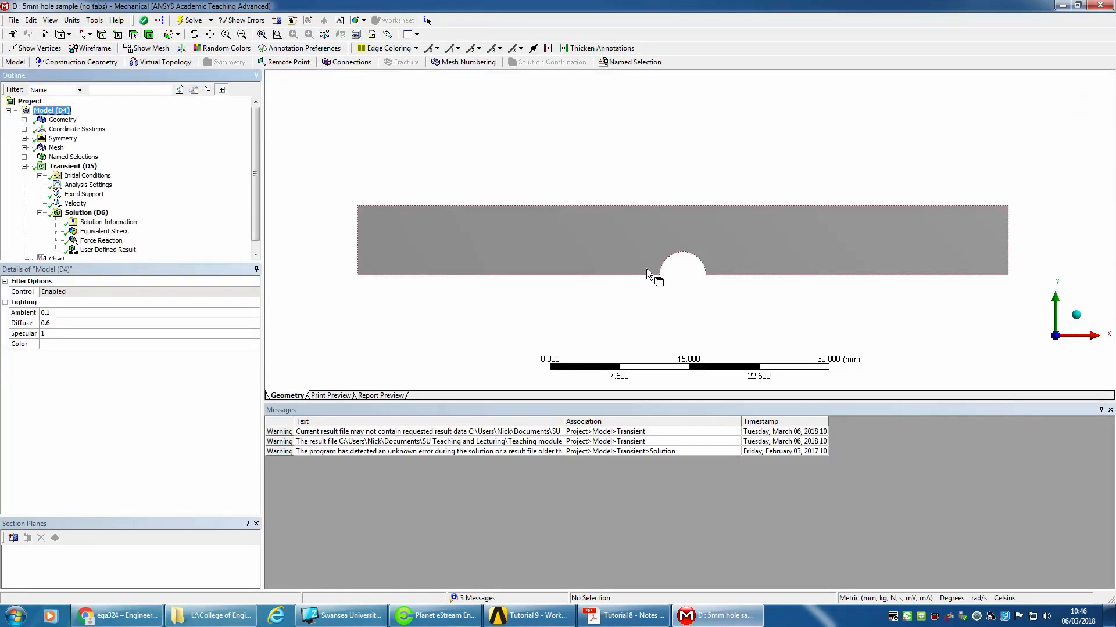
left_click(99, 232)
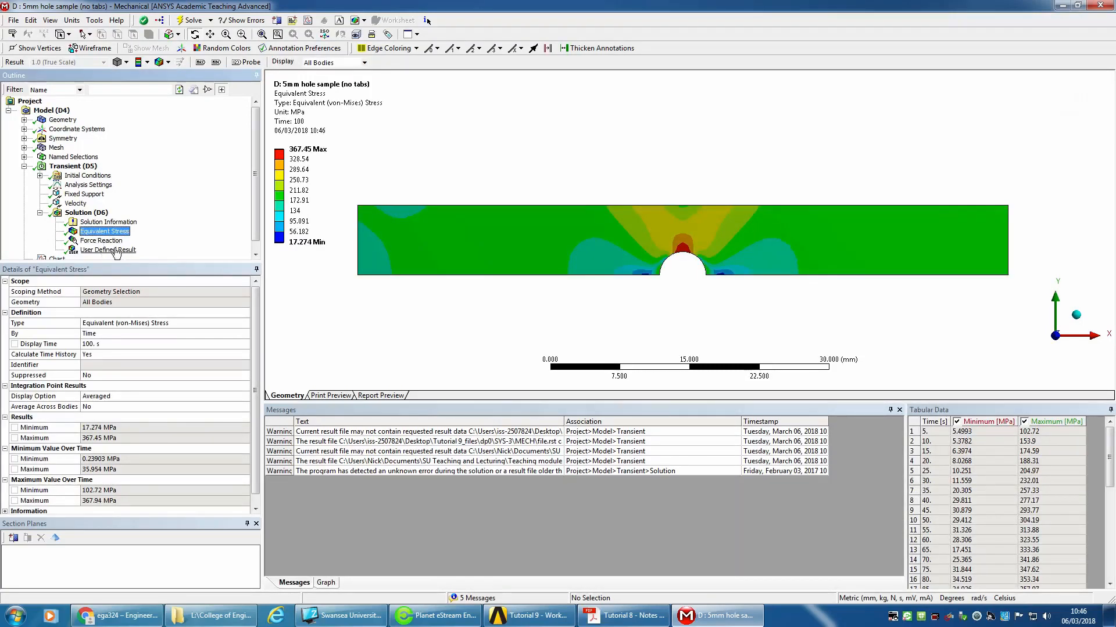
left_click(99, 241)
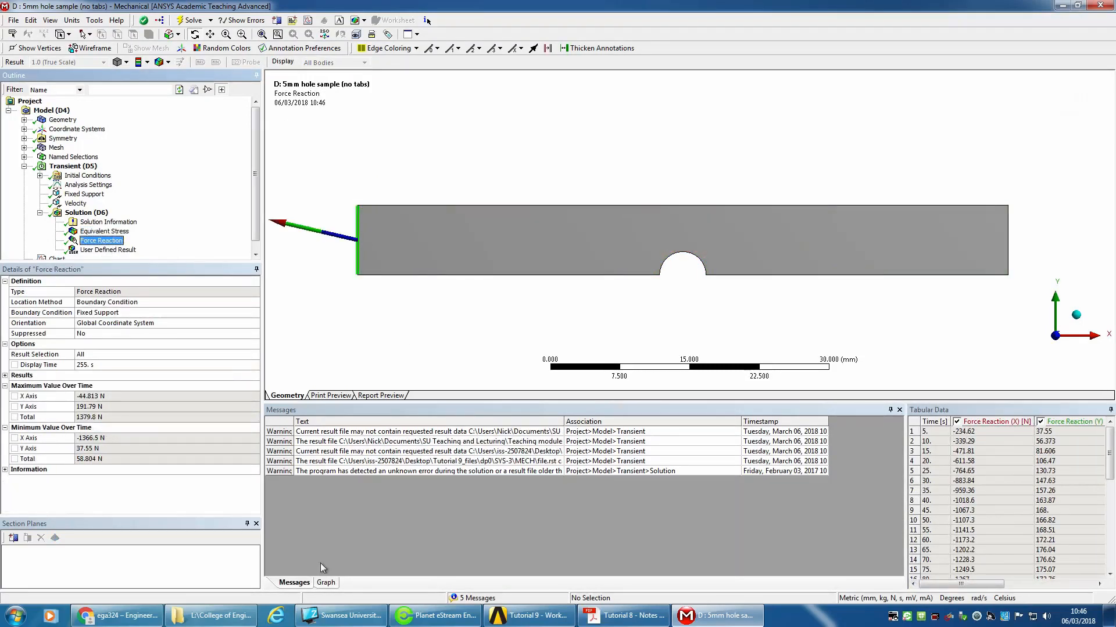
left_click(324, 582)
left_click(381, 463)
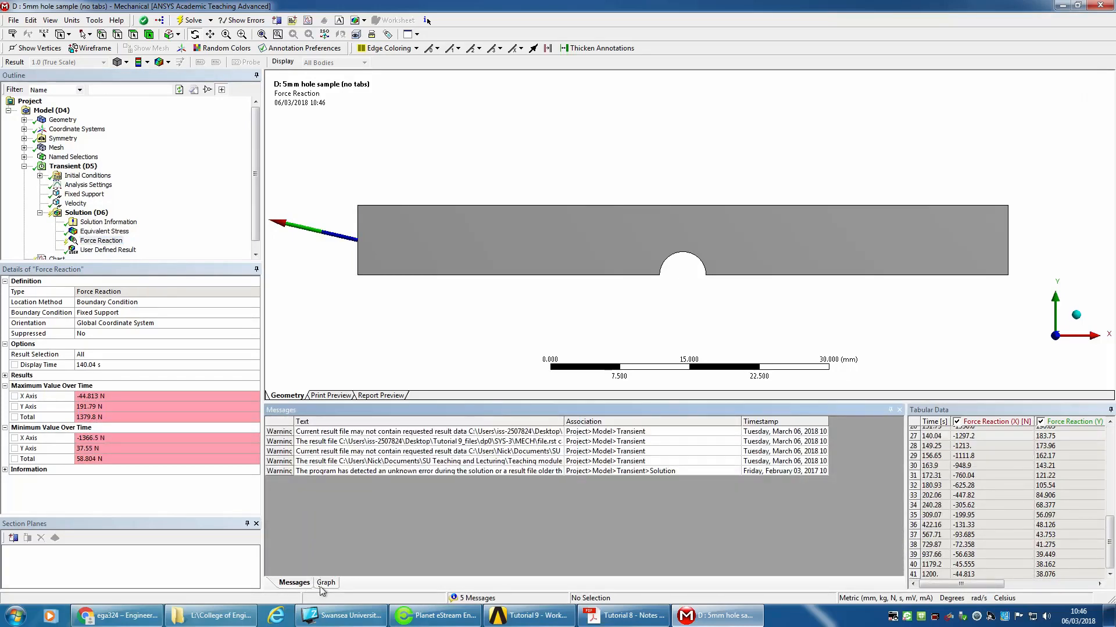
Try to retrieve the 5mm hole sample's Force Reaction at 115 s from the result graph
left_click(325, 583)
left_click(372, 465)
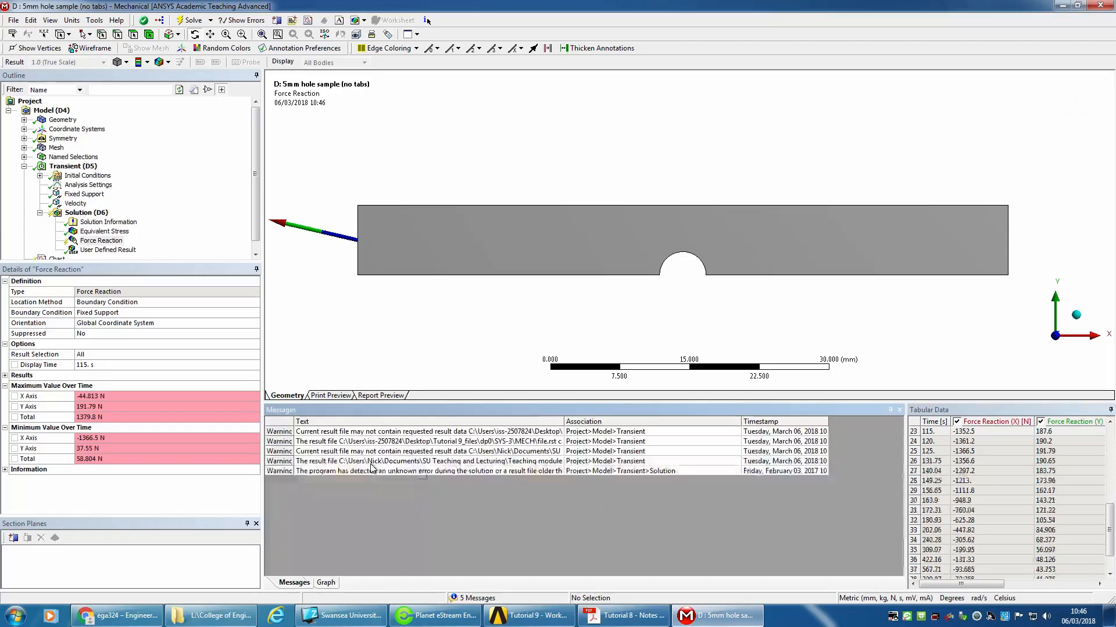
left_click(325, 583)
right_click(375, 469)
left_click(407, 469)
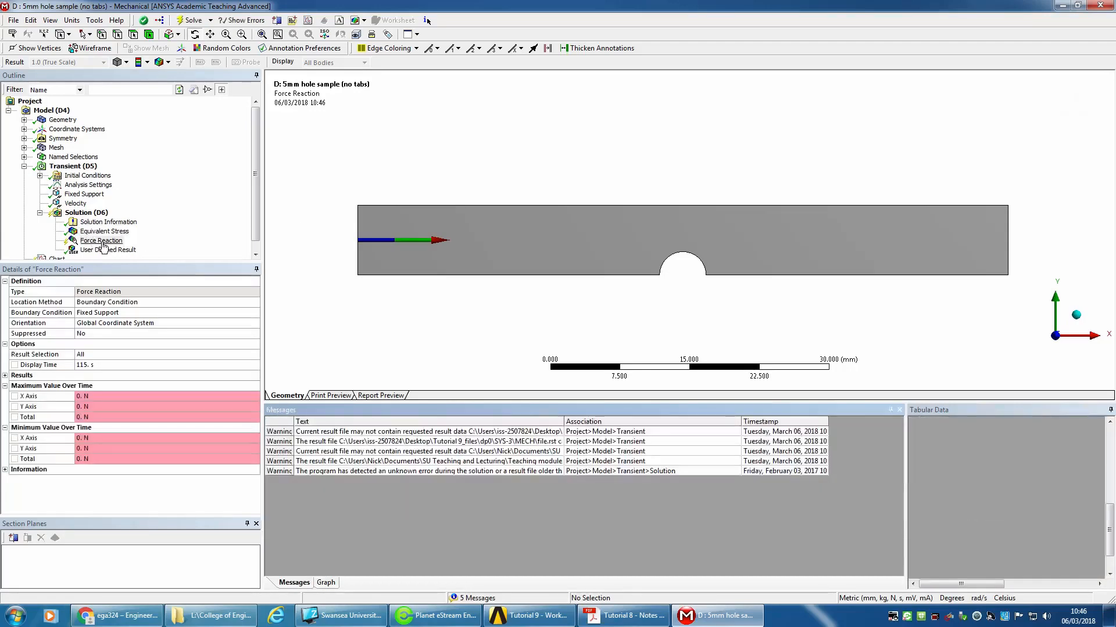
left_click(325, 583)
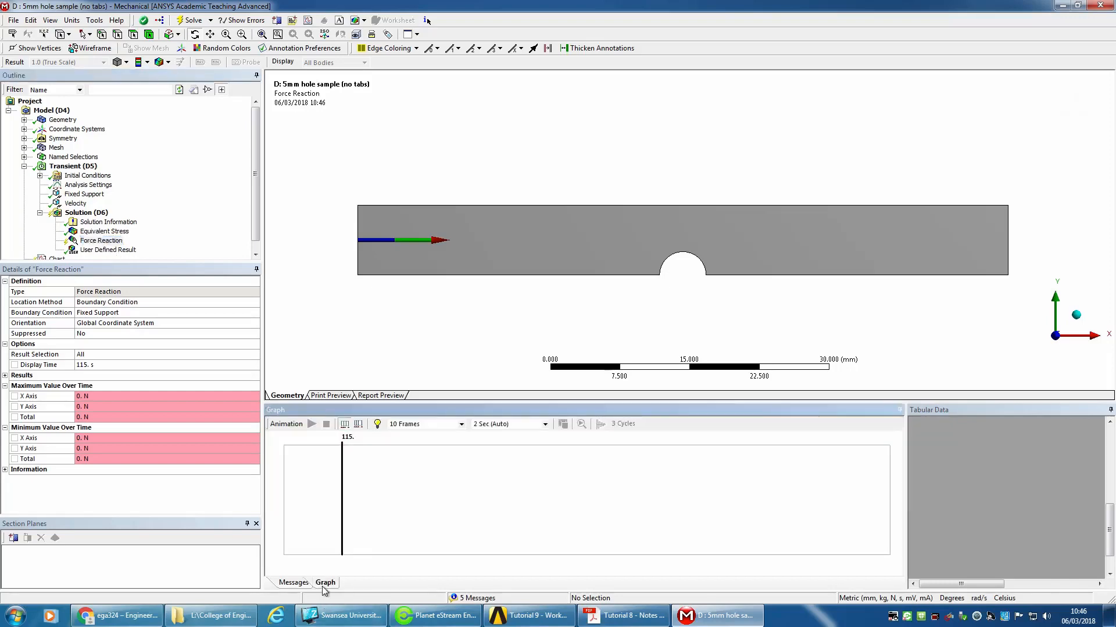
Try to retrieve the 5mm hole sample's Equivalent Stress contours at 85 s from the result graph
left_click(104, 231)
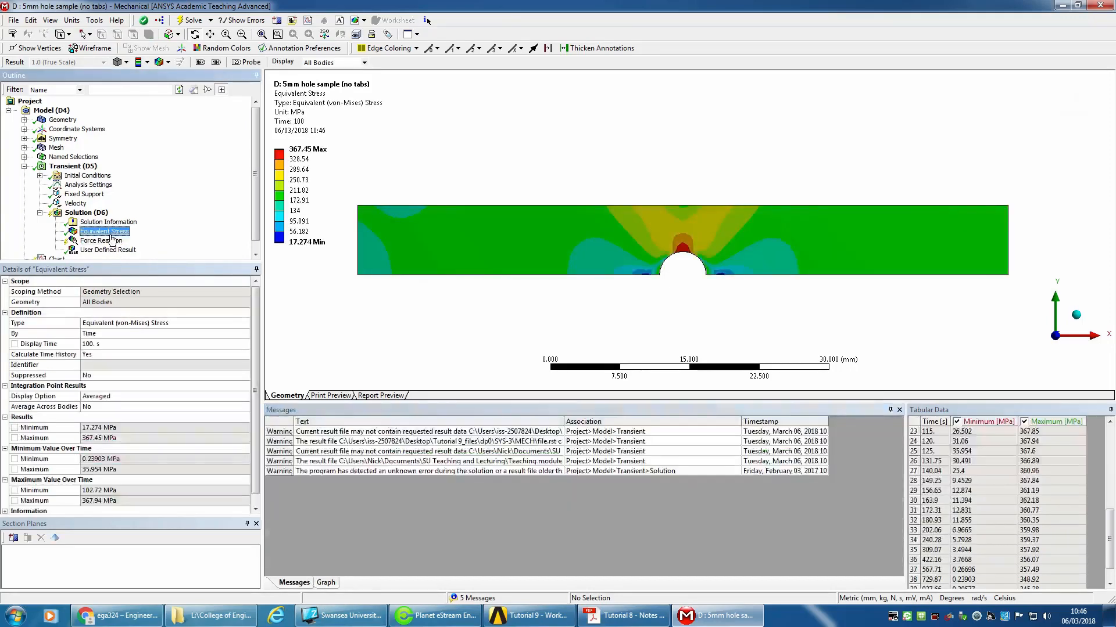
right_click(116, 238)
left_click(136, 259)
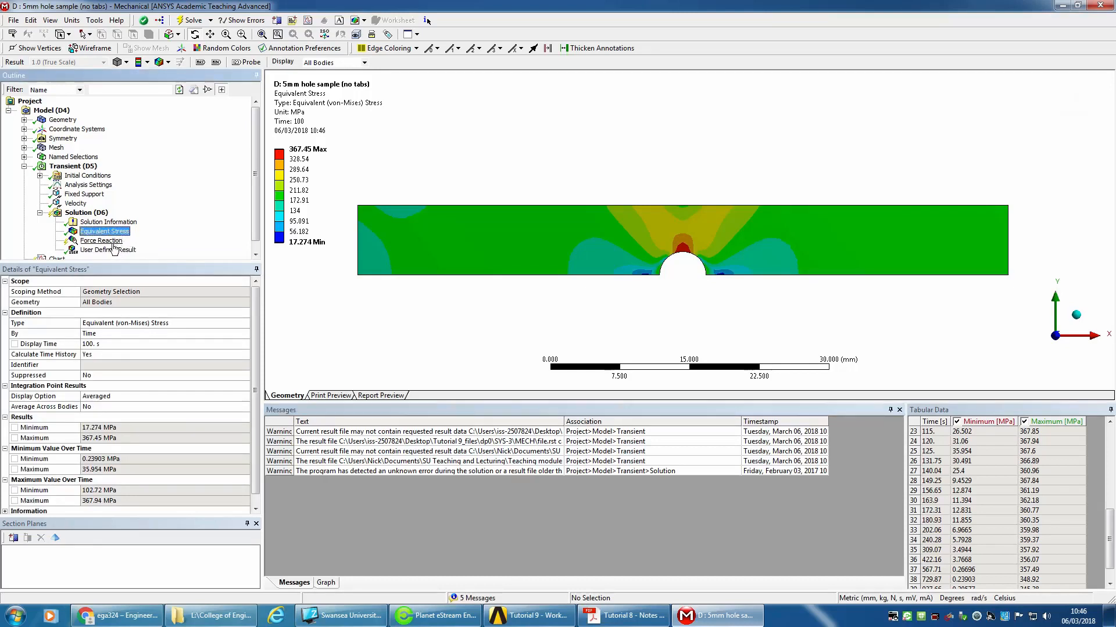
left_click(324, 583)
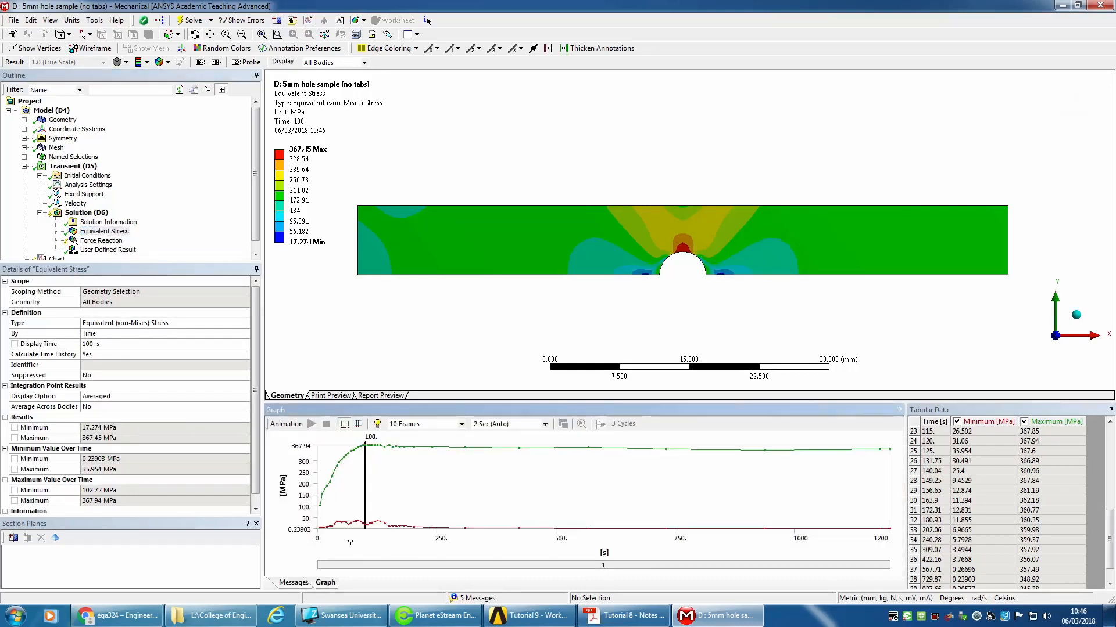
left_click(353, 480)
right_click(361, 473)
left_click(374, 482)
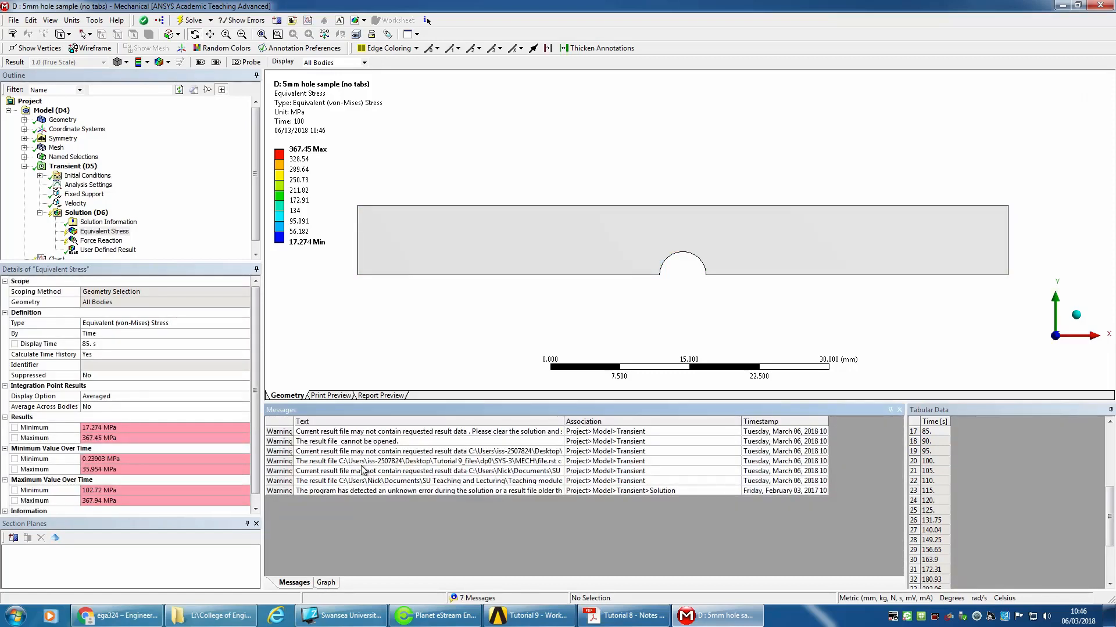
Try to evaluate all results of the 5mm hole sample's Solution
left_click(87, 213)
right_click(86, 214)
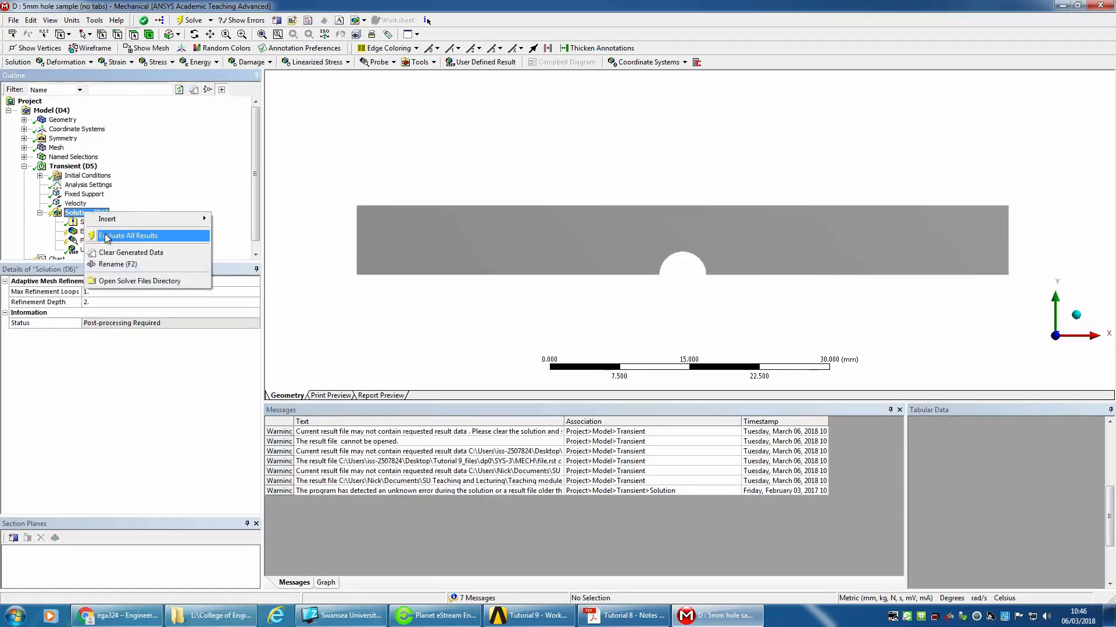
left_click(189, 23)
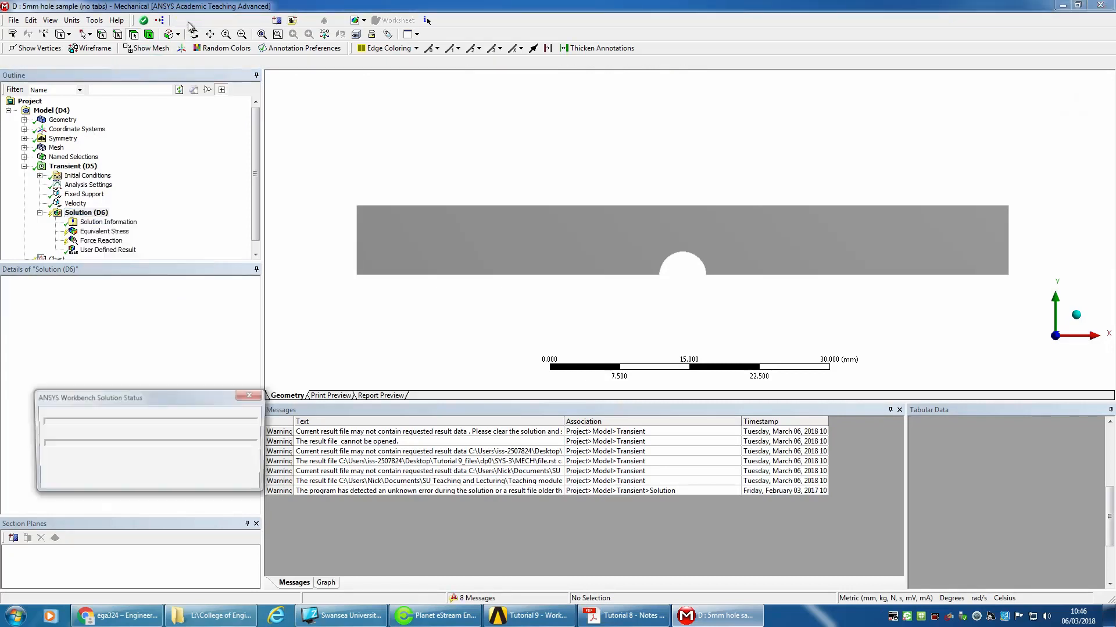
Check the Solution Information, read the unknown solution error warning among the messages and dismiss it
left_click(128, 223)
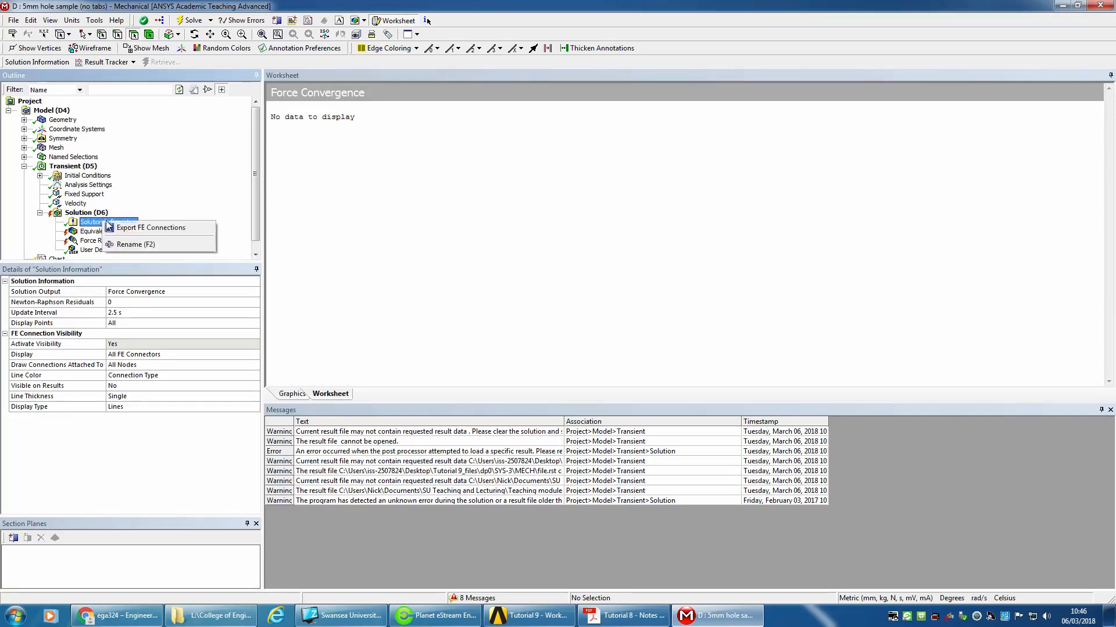
left_click(76, 204)
left_click(77, 212)
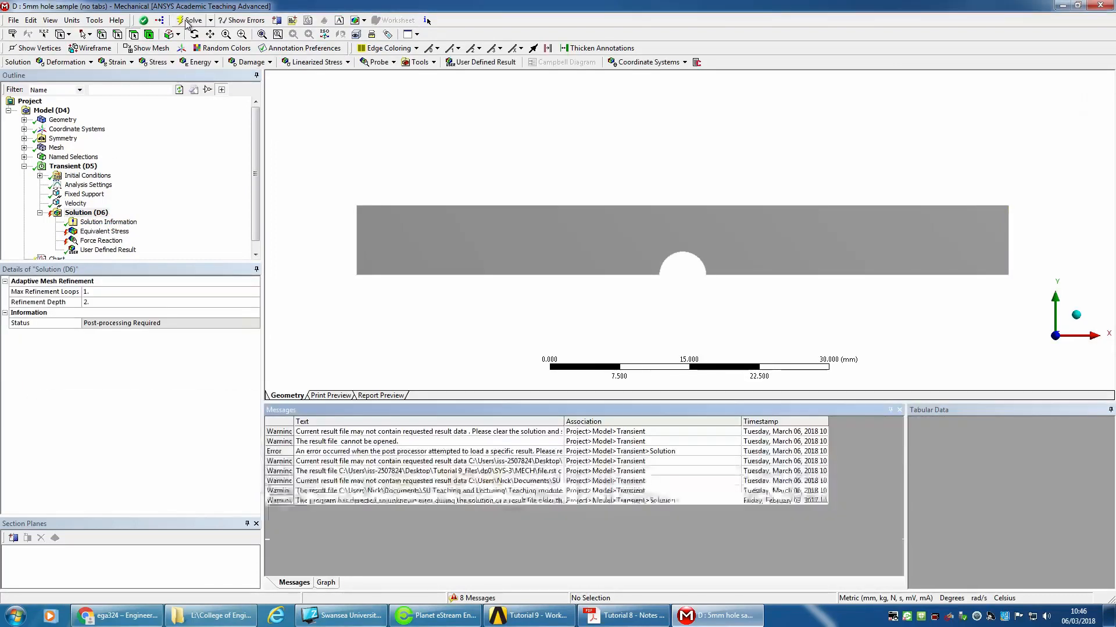
double_click(364, 501)
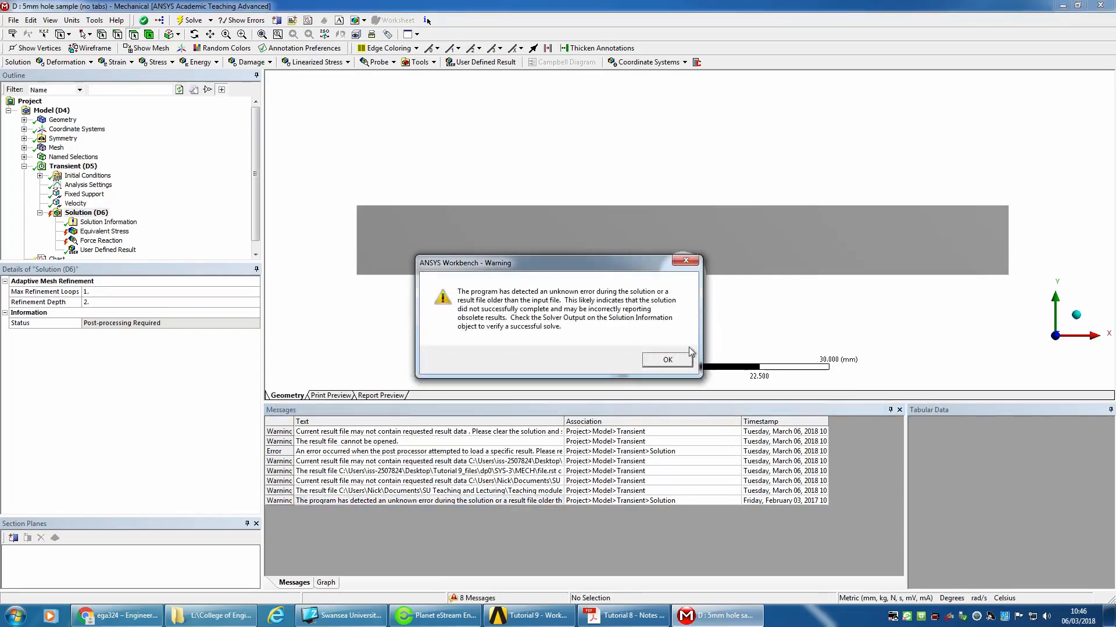
left_click(678, 356)
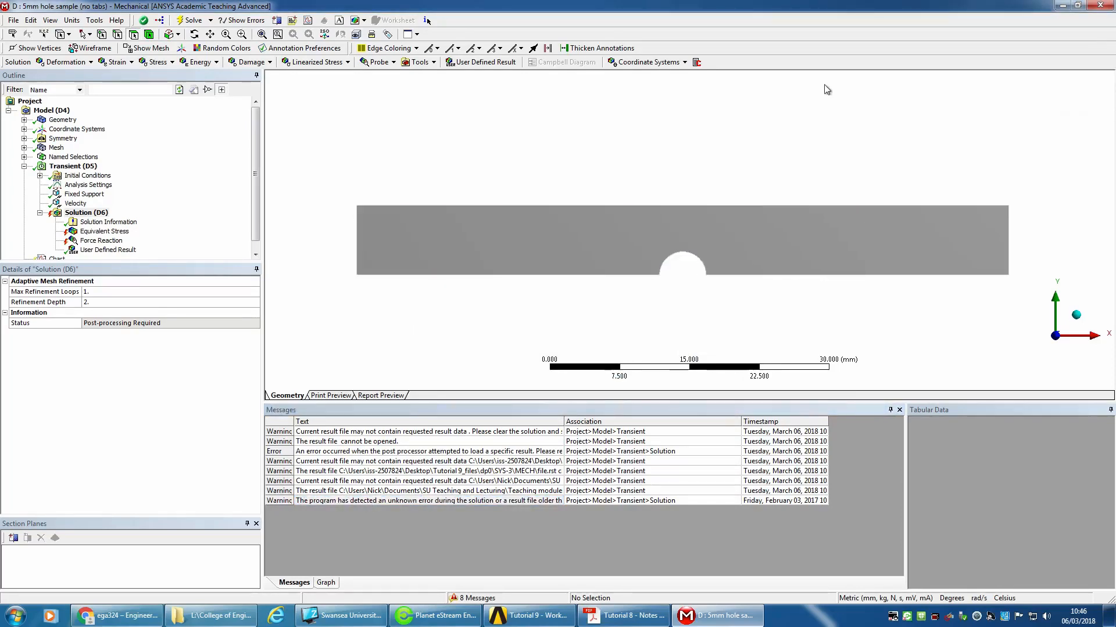
Set the growth rate of the mesh's Inflation control around the hole to 1.06
left_click(57, 148)
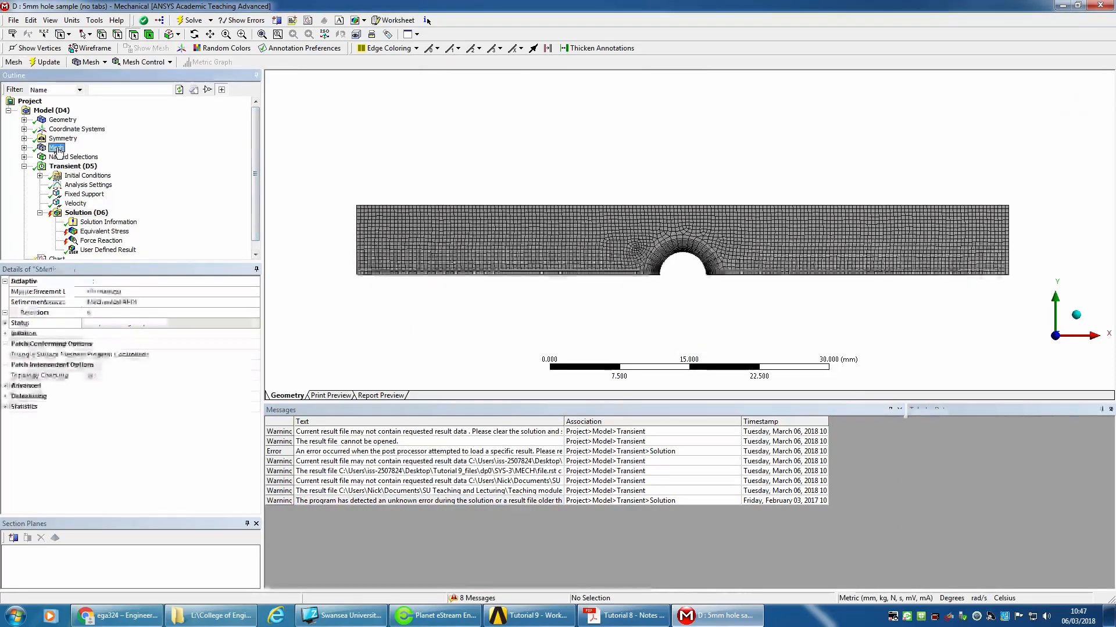
left_click(24, 148)
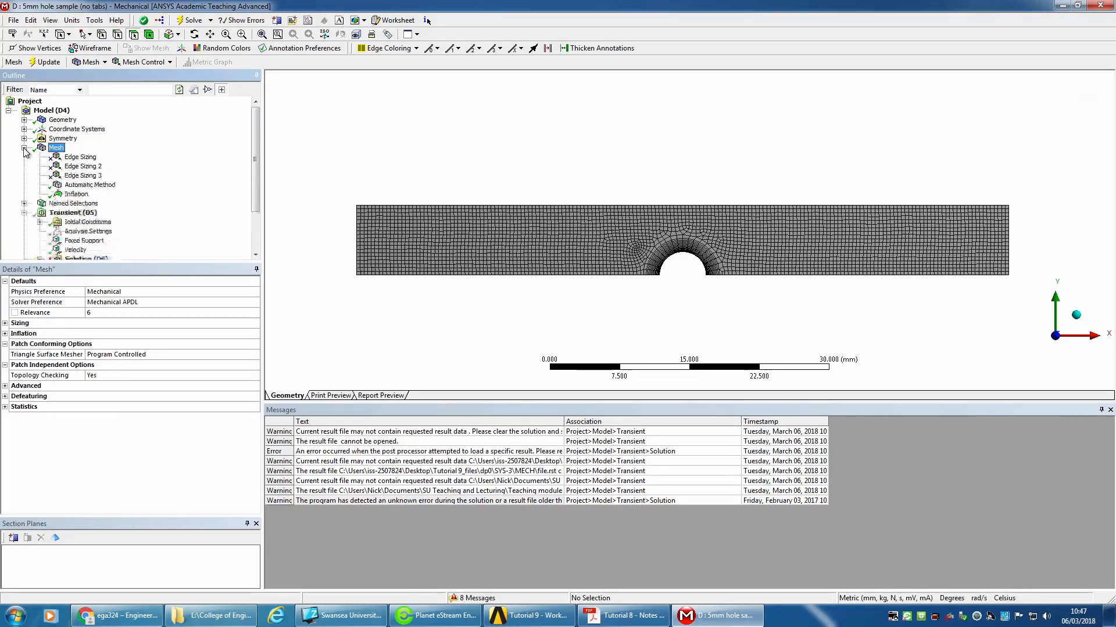
left_click(79, 195)
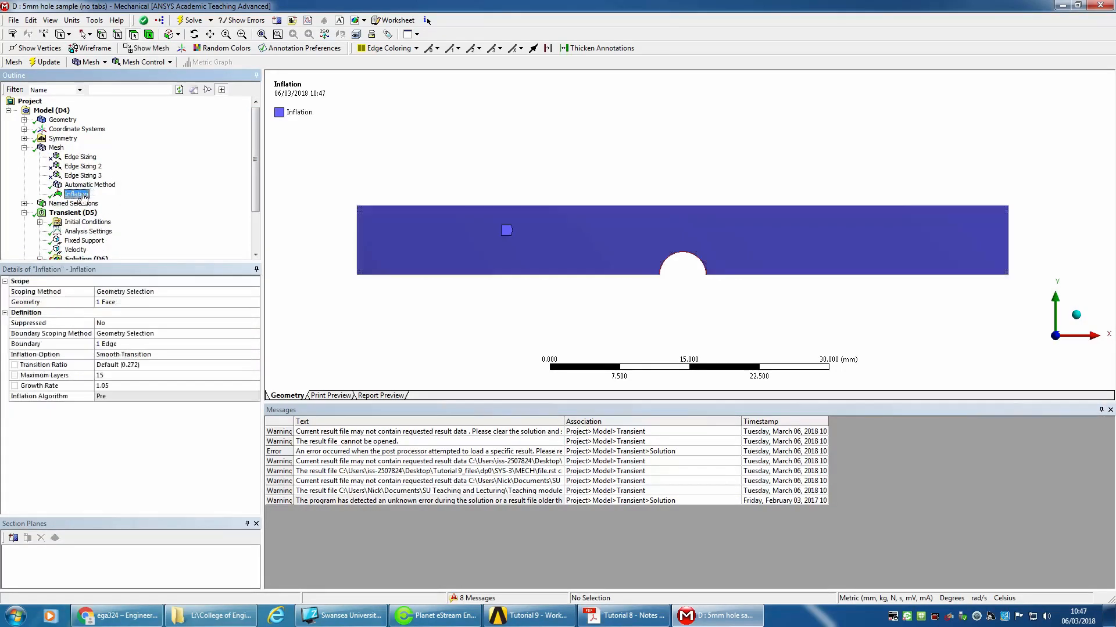
left_click(133, 385)
type("1.06")
key("Return")
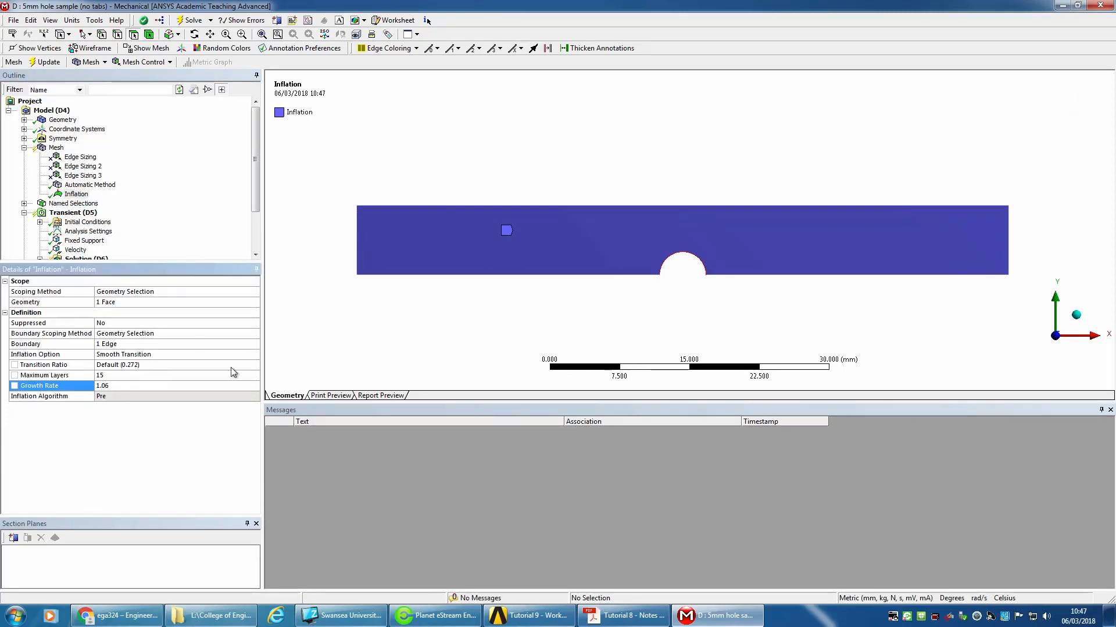
Regenerate the 5mm hole sample's mesh and solve the Transient analysis
right_click(58, 148)
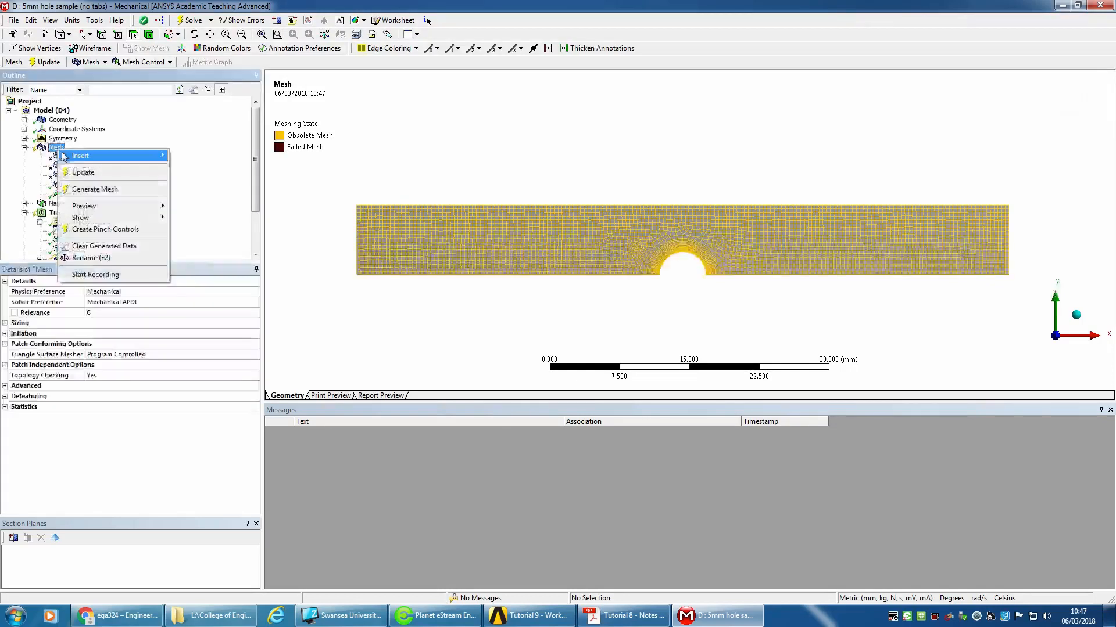
left_click(88, 190)
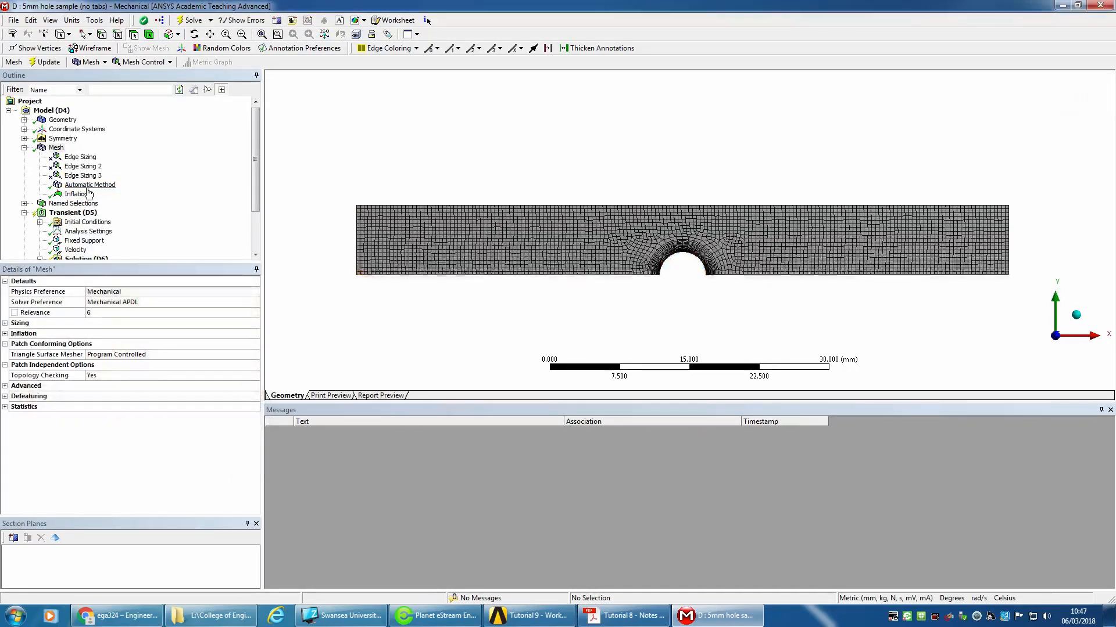
left_click(75, 213)
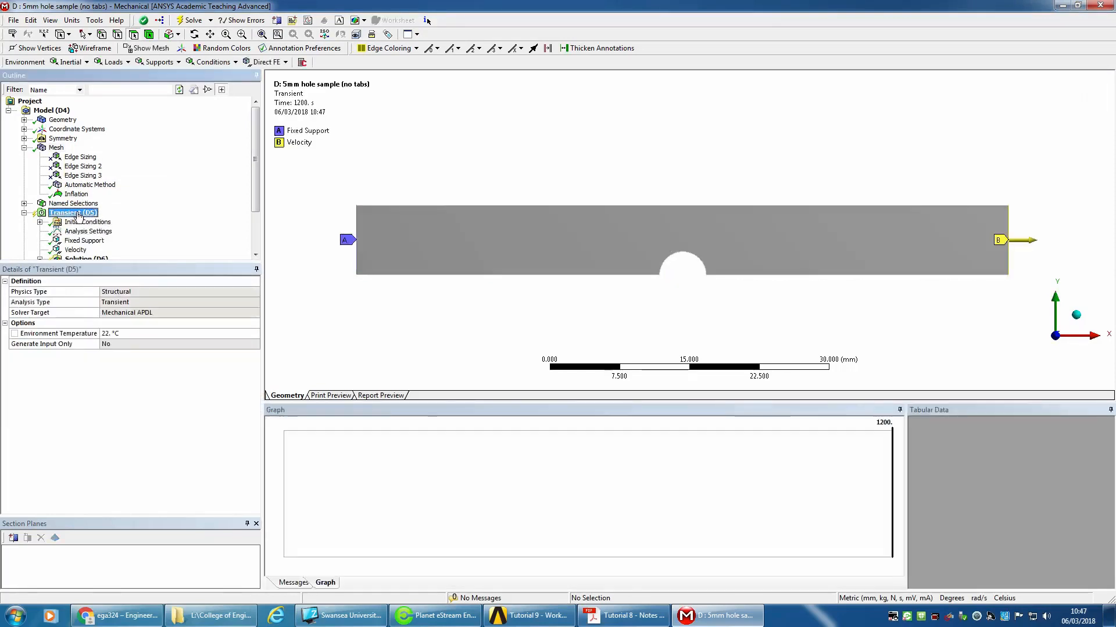
right_click(80, 214)
left_click(100, 237)
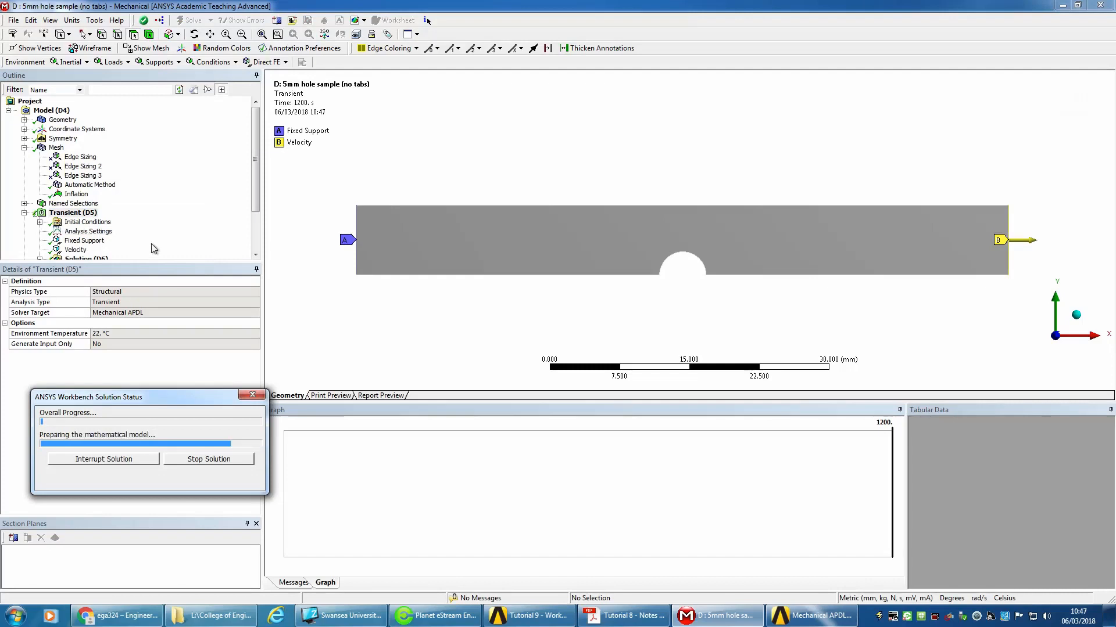
Show the Solution Information of the running solve to examine its Force Convergence plot
left_click(88, 232)
left_click(96, 223)
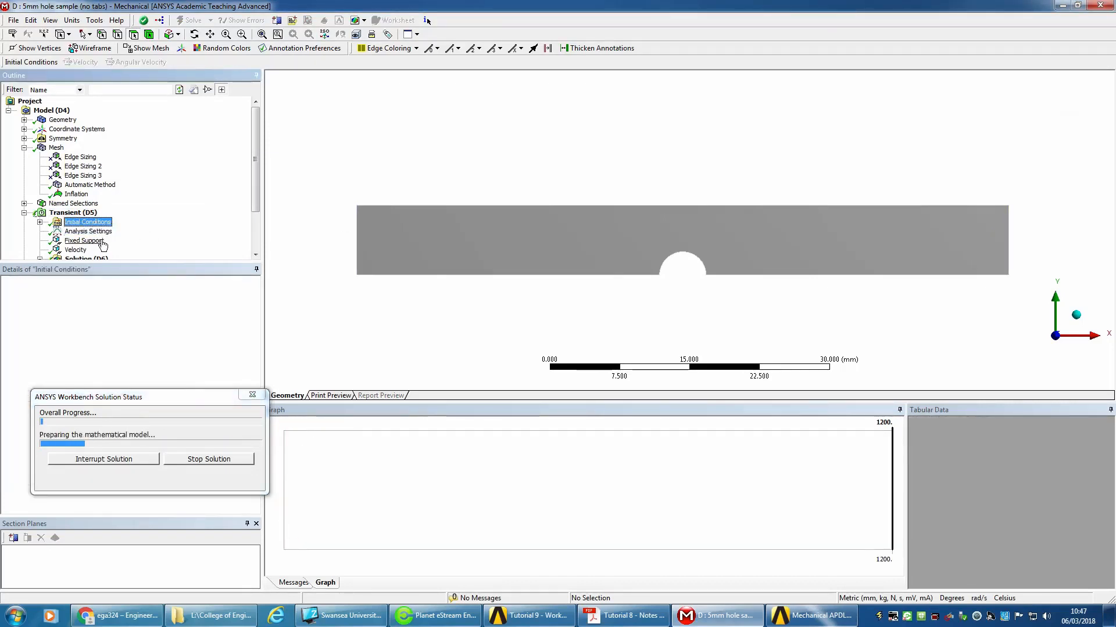
scroll(128, 244, "down", 2)
left_click(108, 213)
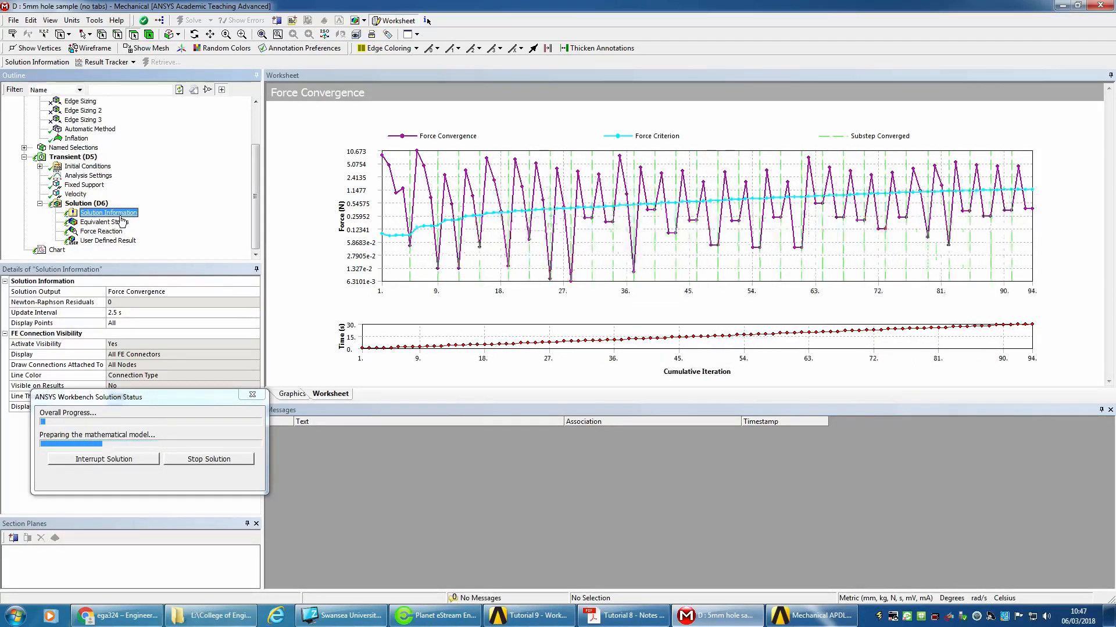
scroll(200, 192, "up", 2)
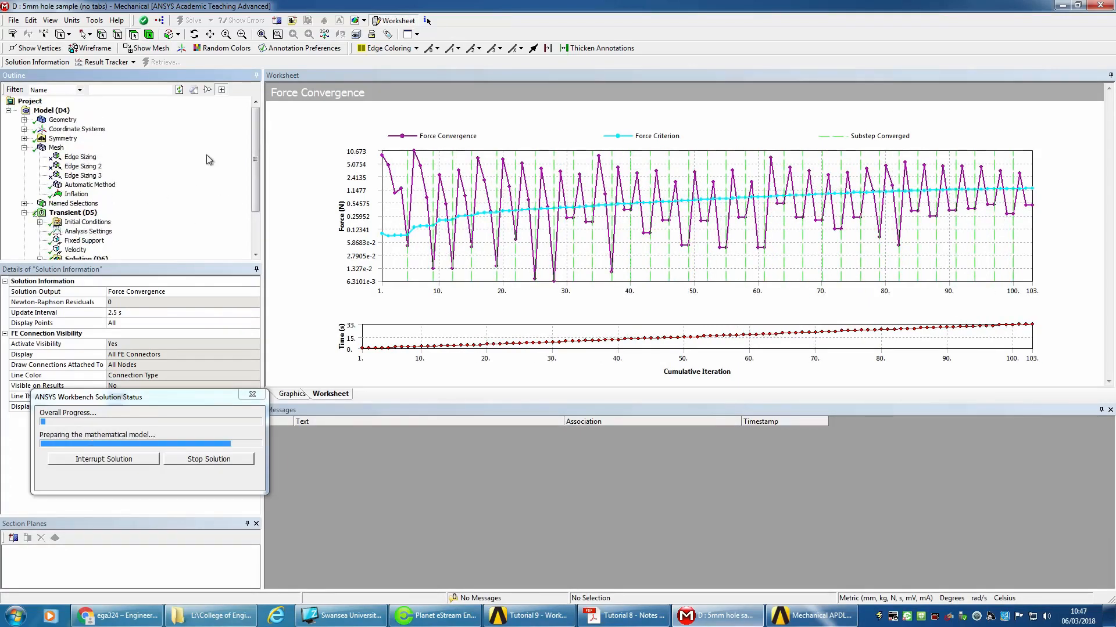
Inspect the regenerated mesh and the Equivalent Stress result, returning to the Force Convergence plot to check the solve's progress
left_click(57, 147)
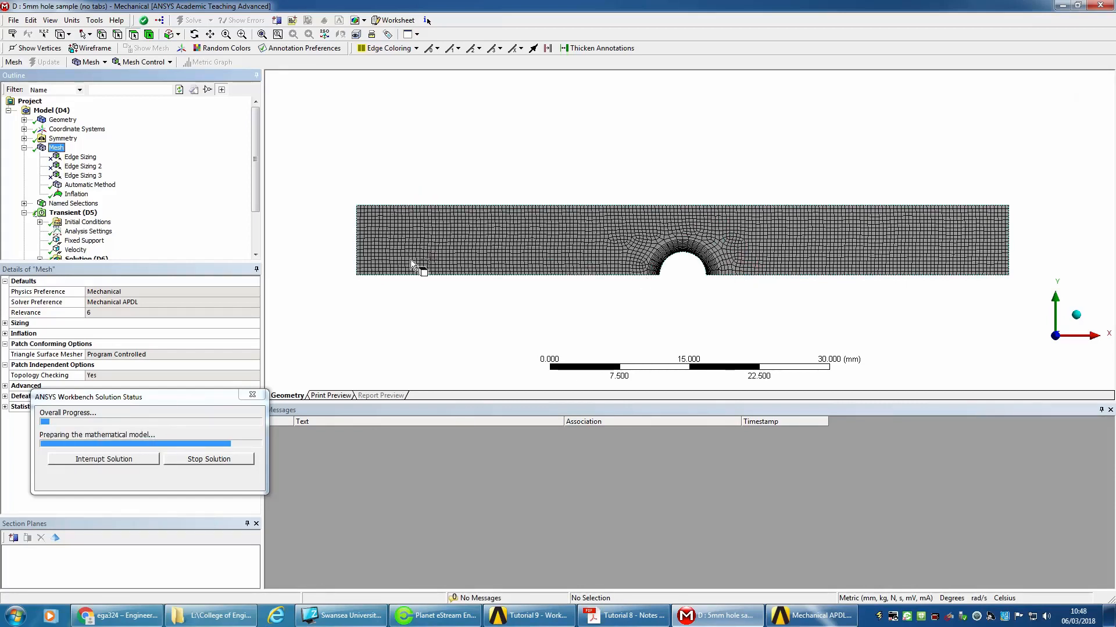
left_click_drag(257, 205, 259, 246)
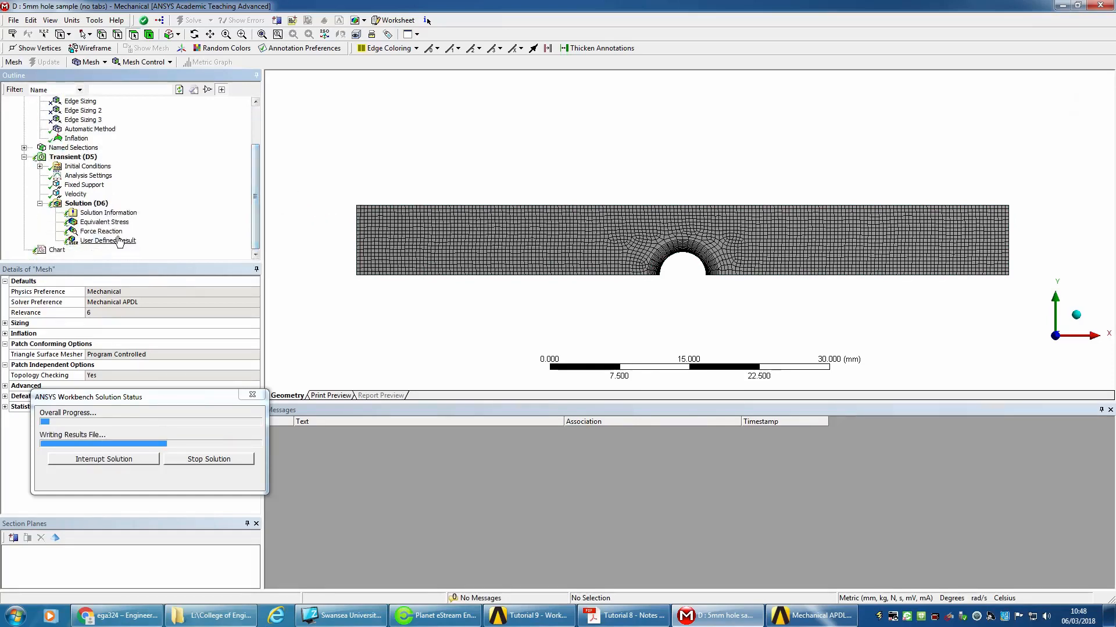
left_click(111, 213)
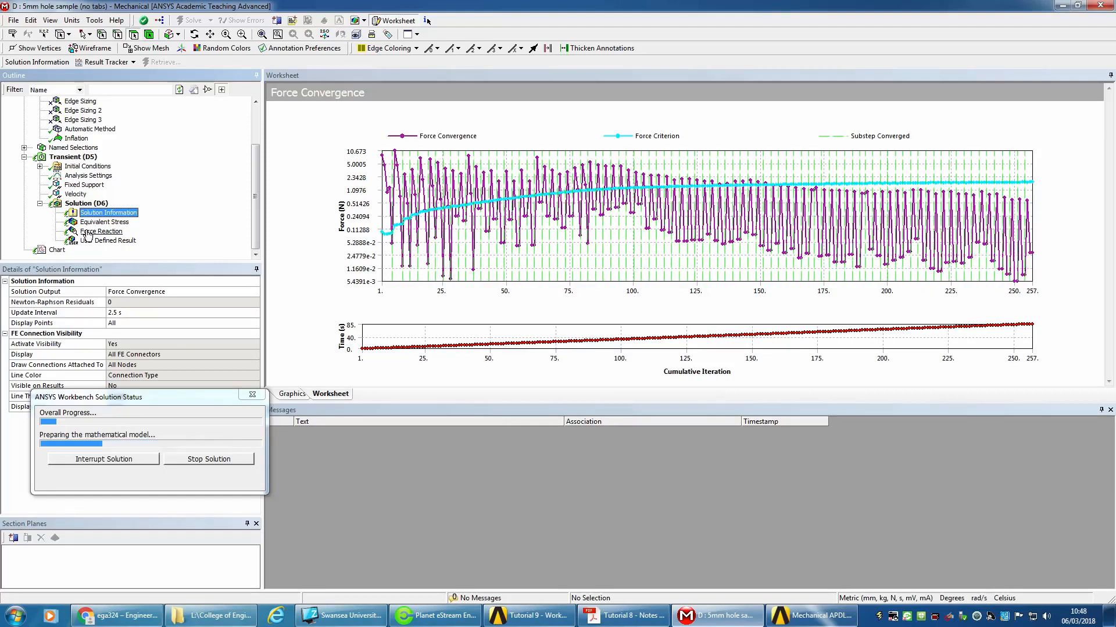
left_click(88, 232)
left_click(93, 223)
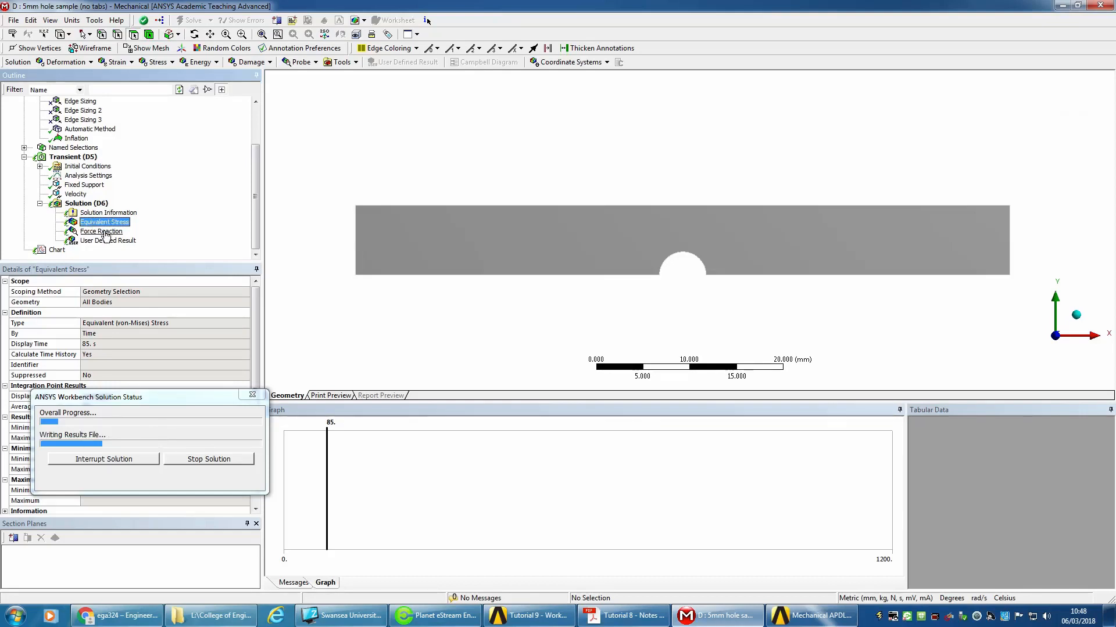
left_click(99, 213)
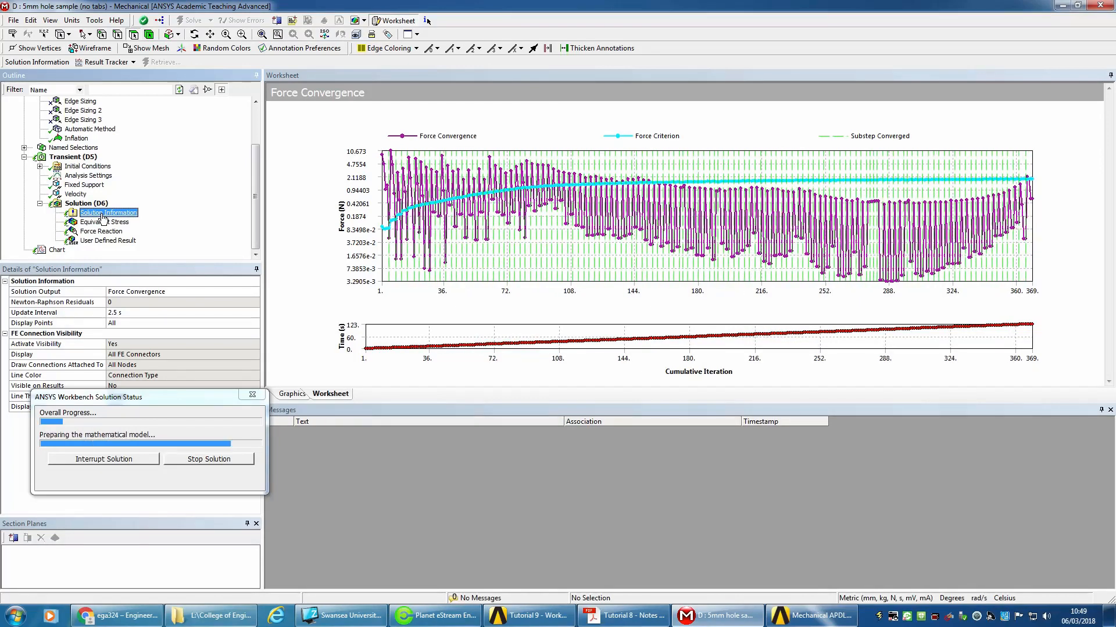
left_click(424, 623)
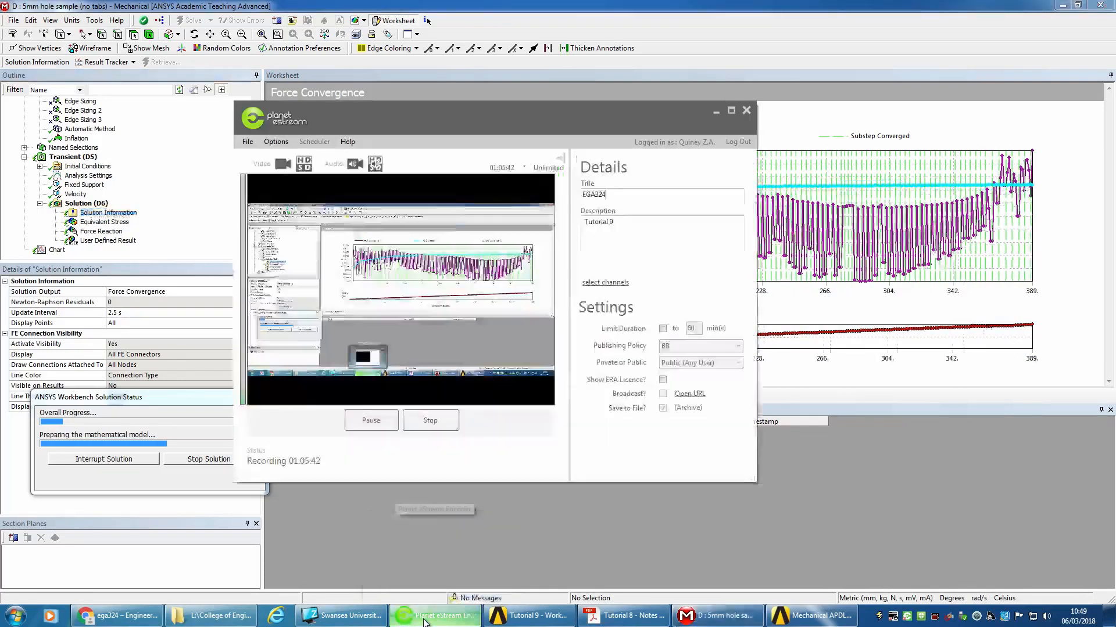